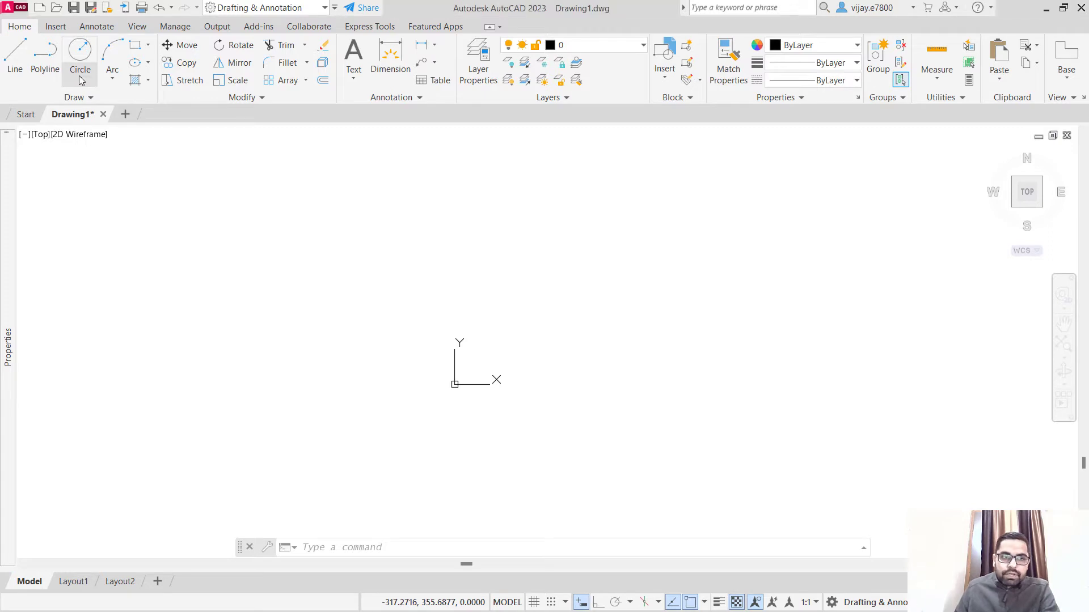
- Draw a circle of diameter 1.125 centred at the origin (0,0)
left_click(83, 80)
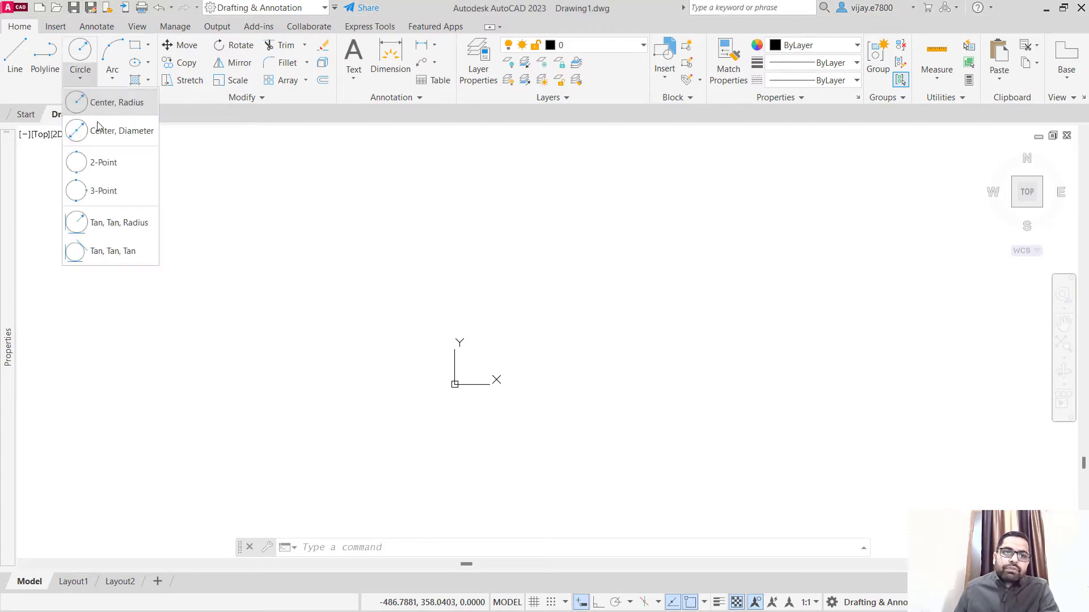
left_click(102, 136)
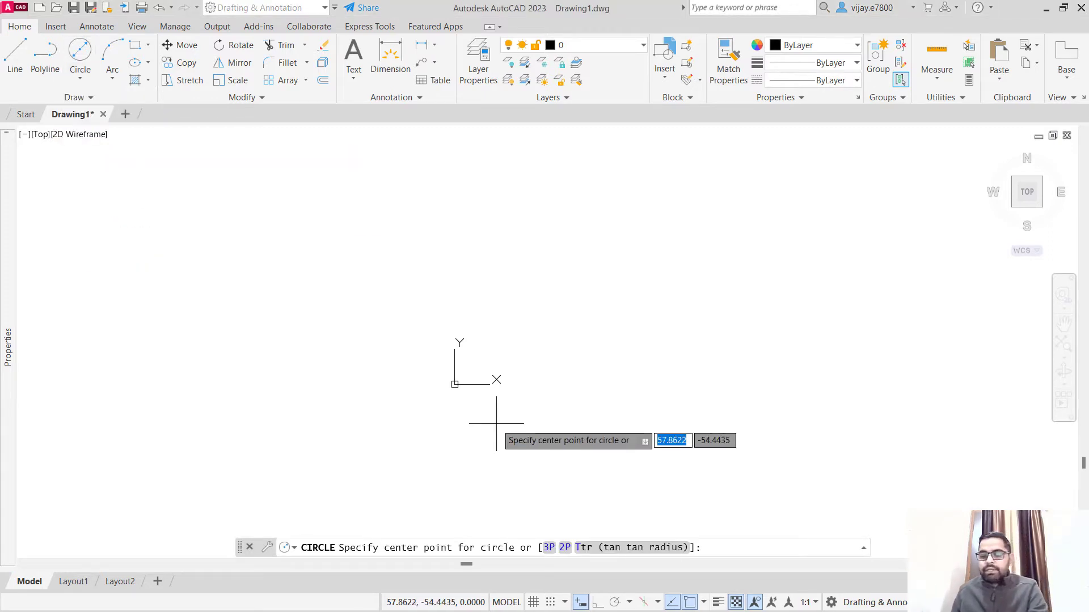
type("0")
key("Tab")
type("0")
key("Return")
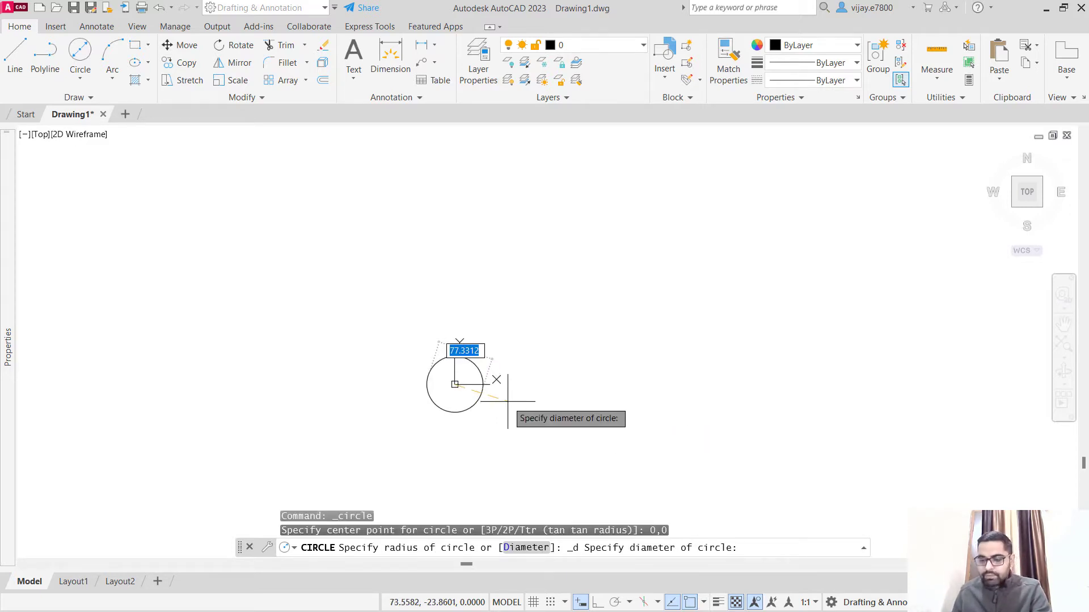
type("1.125")
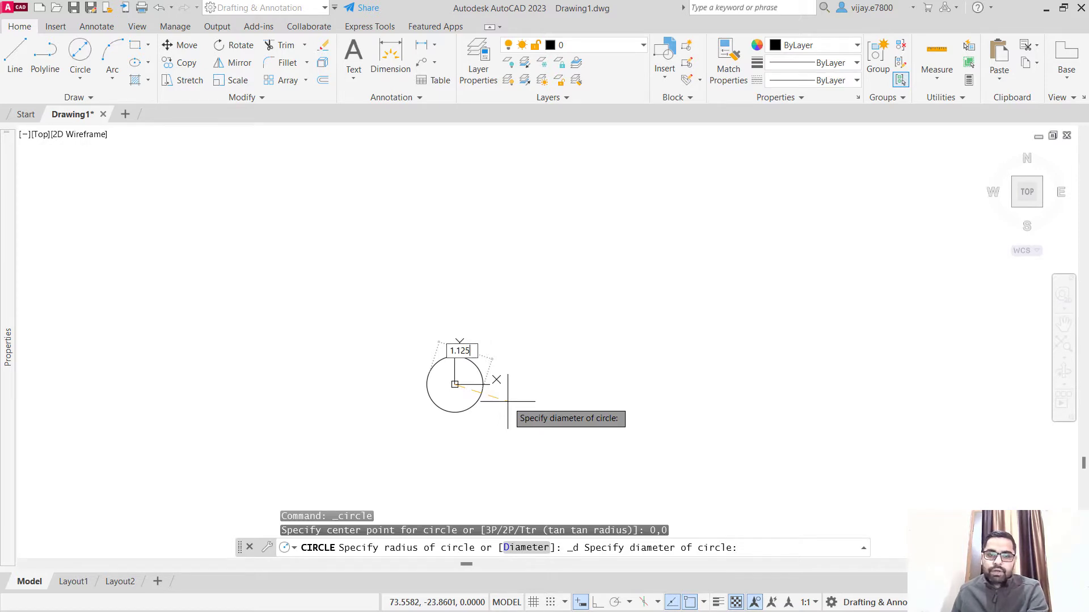
key("Return")
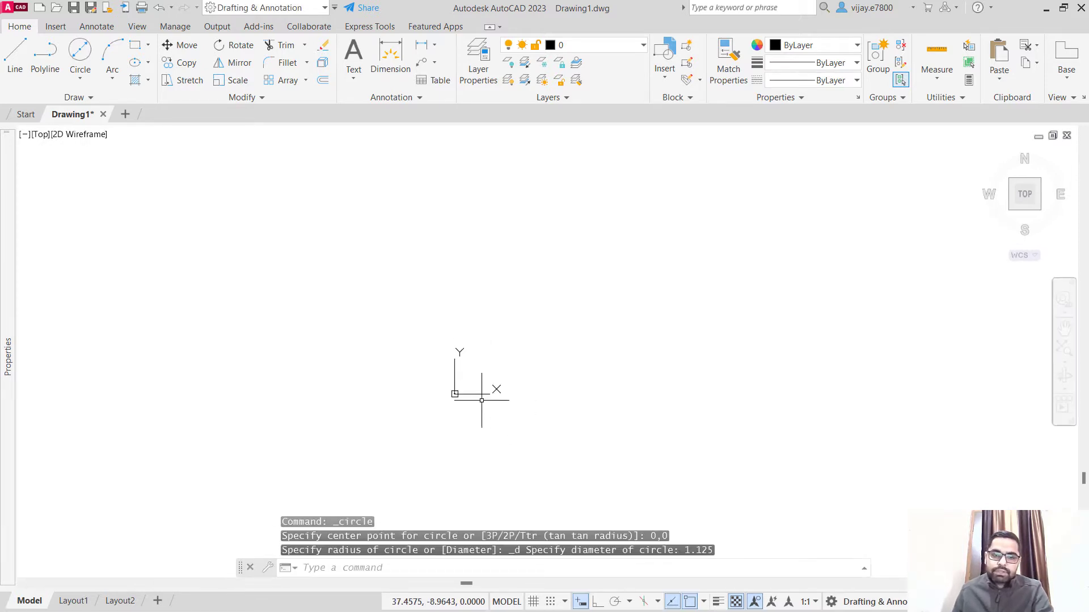
scroll(448, 356, "up", 10)
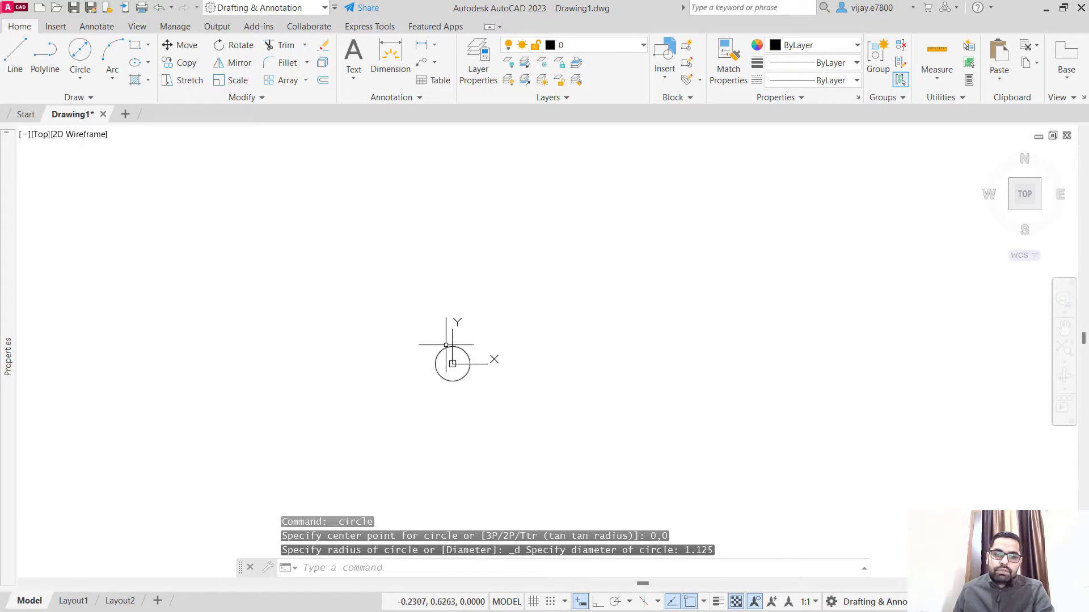
scroll(448, 397, "up", 2)
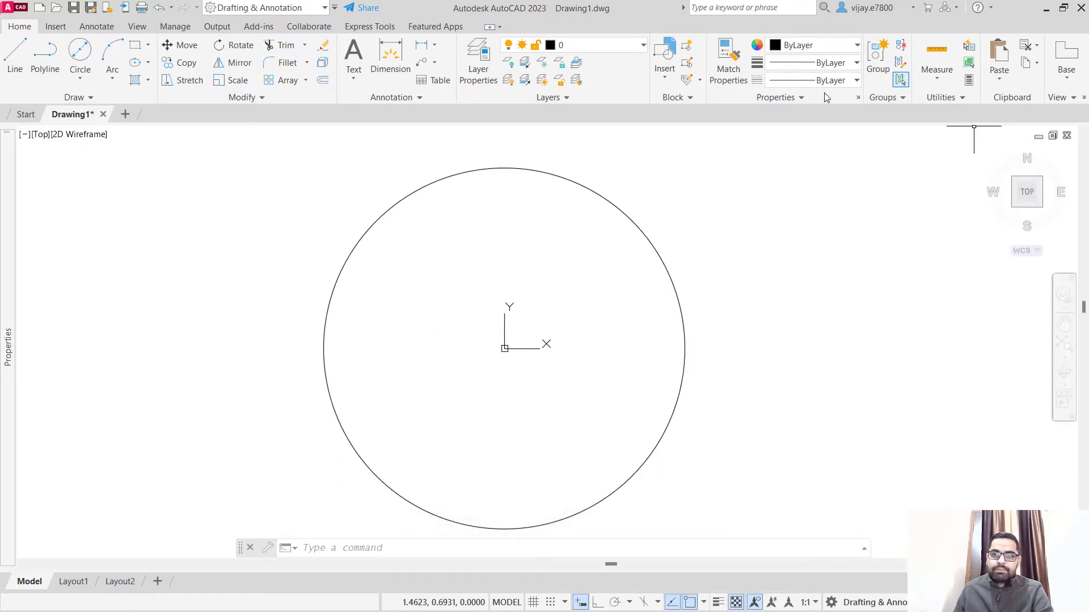
- Draw a concentric circle of diameter 1.750 around the circle at the origin
scroll(675, 295, "down", 2)
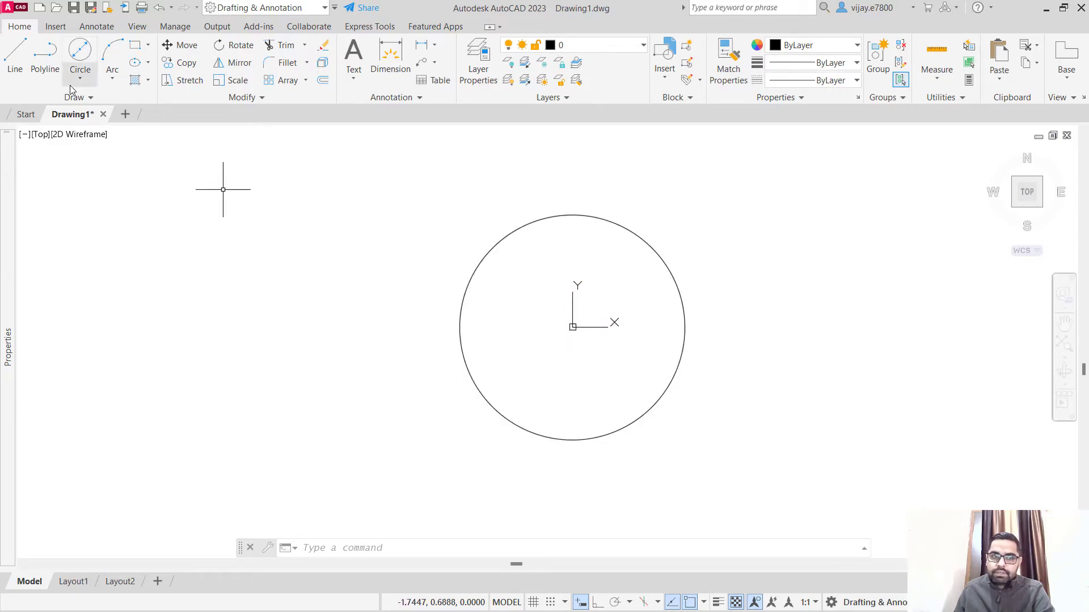
left_click(81, 59)
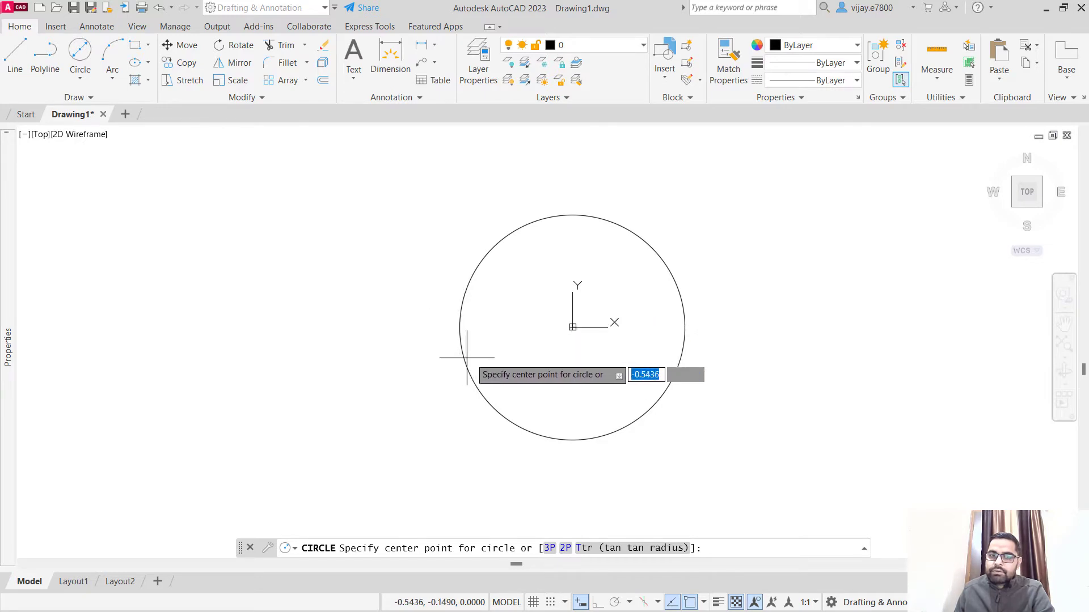
left_click(572, 327)
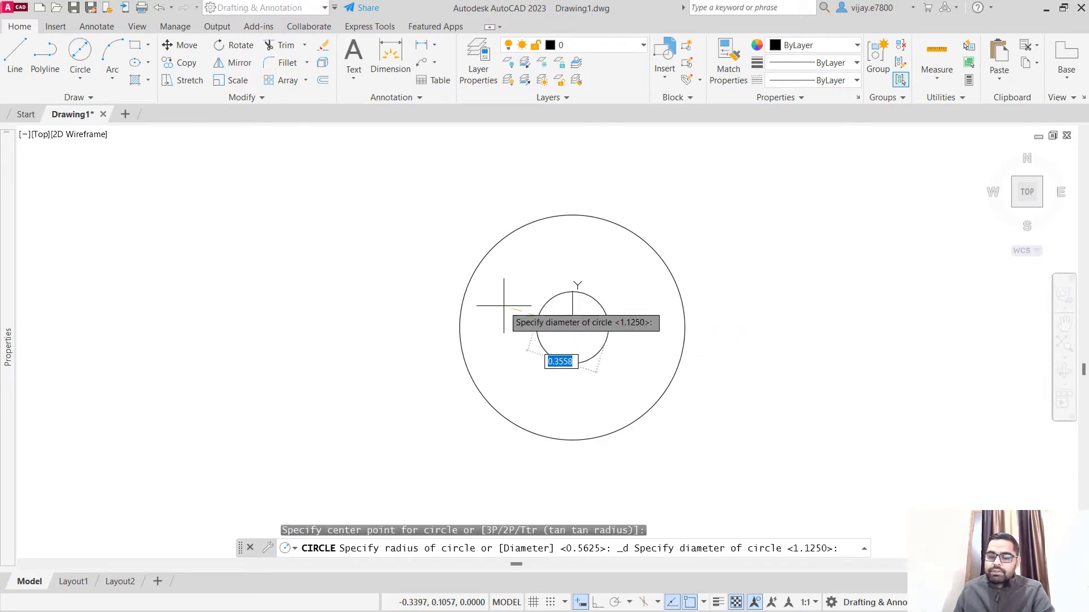
type("1.")
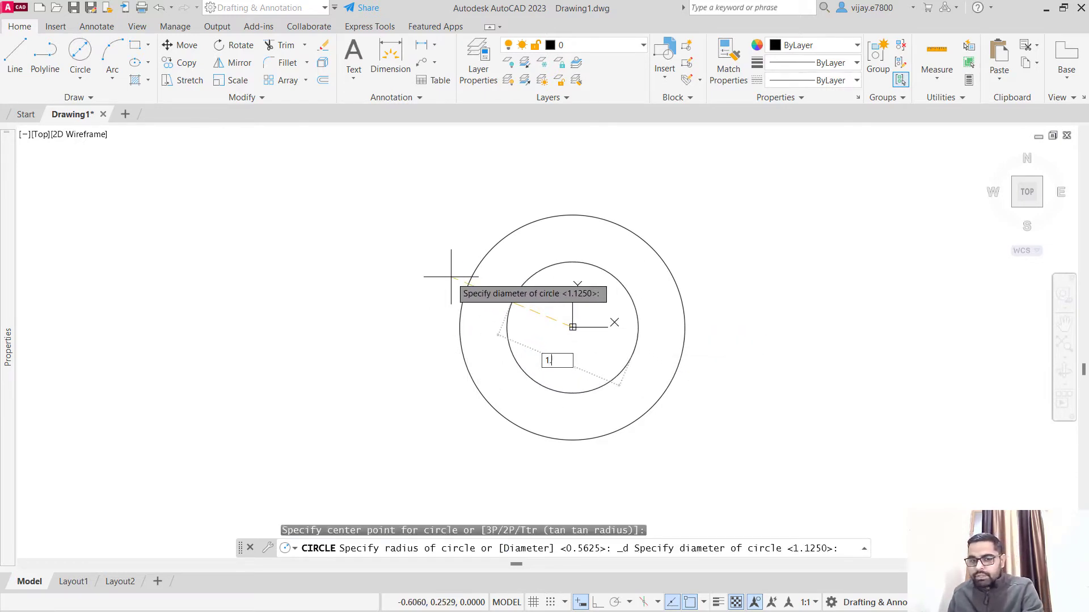
type("750")
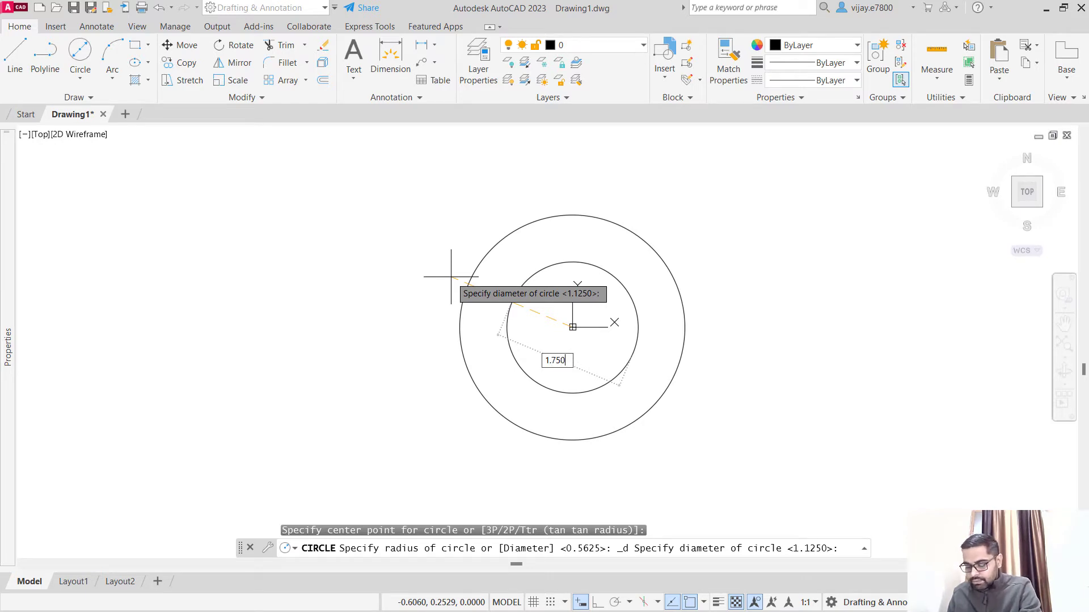
key("Return")
scroll(484, 267, "down", 1)
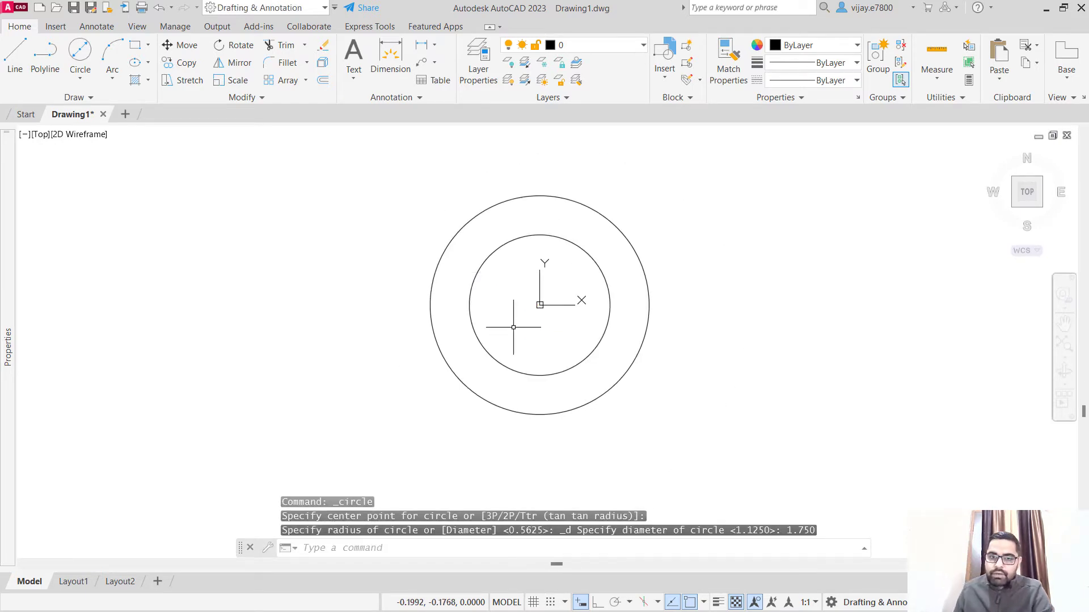
- Draw a vertical line from the circles' centre, 1.875 long at 90 degrees
middle_click_drag(507, 319, 469, 361)
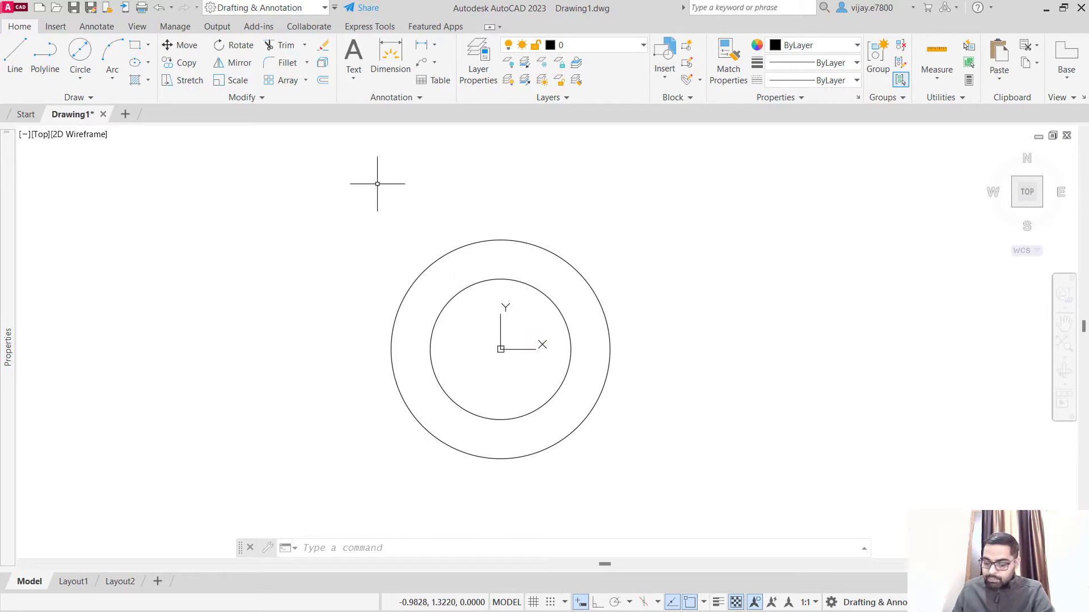
middle_click_drag(393, 184, 362, 217)
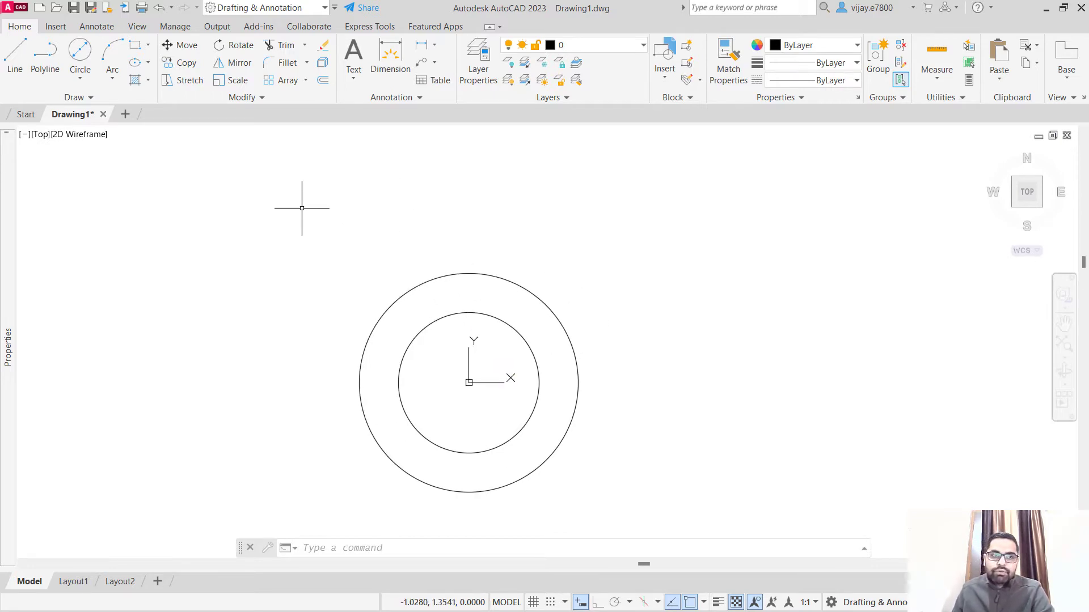
left_click(14, 61)
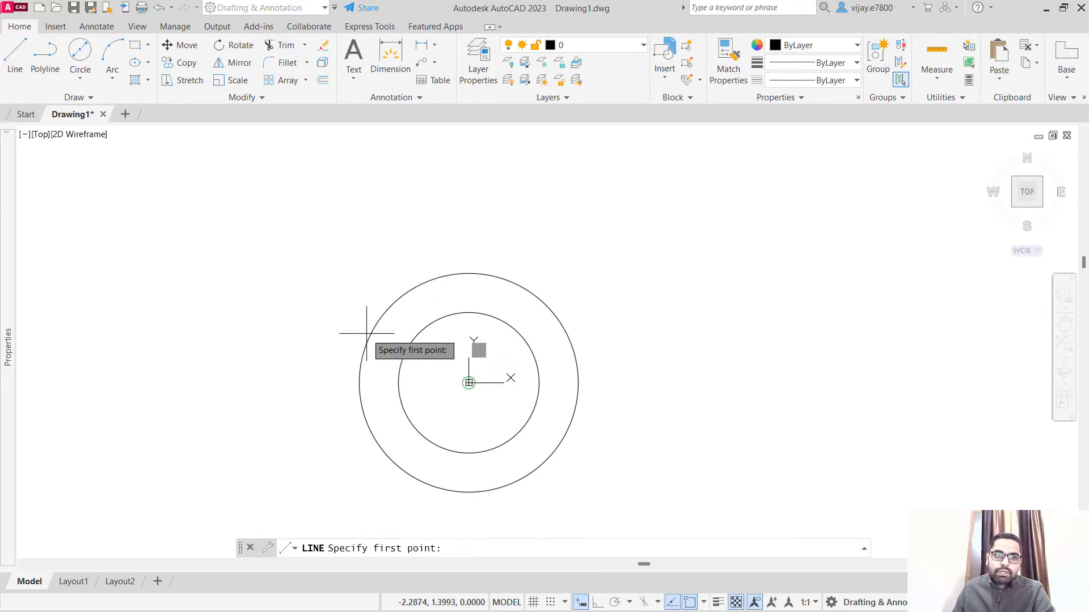
left_click(469, 382)
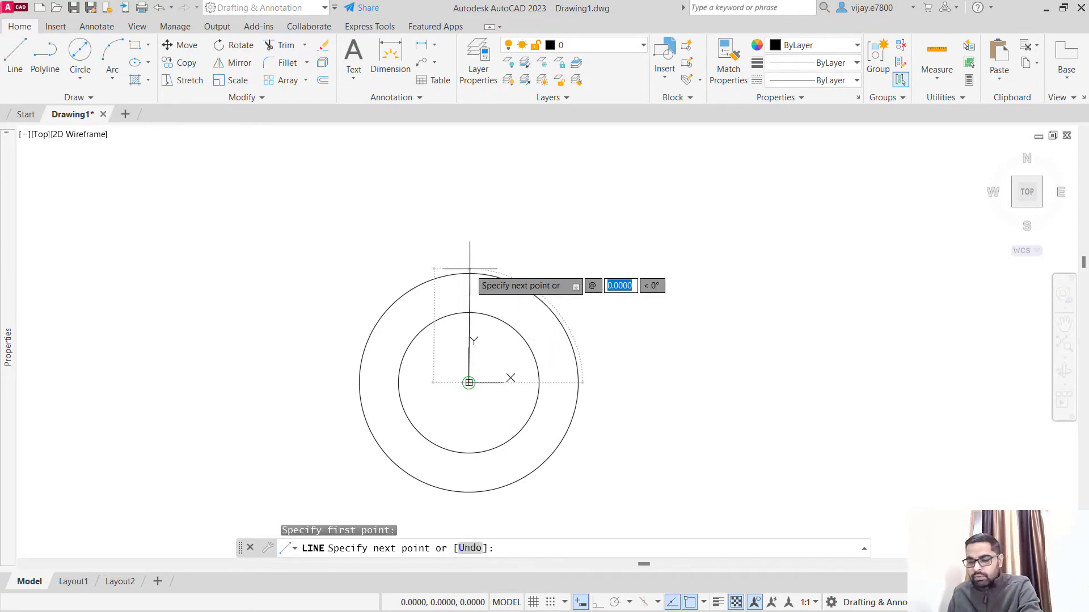
type("1.")
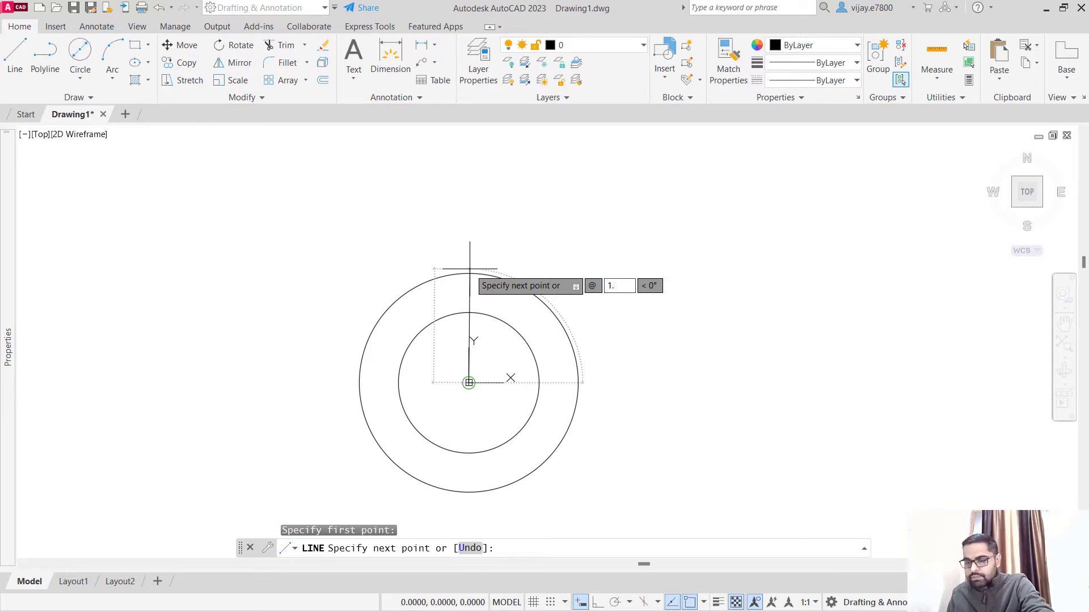
type("875")
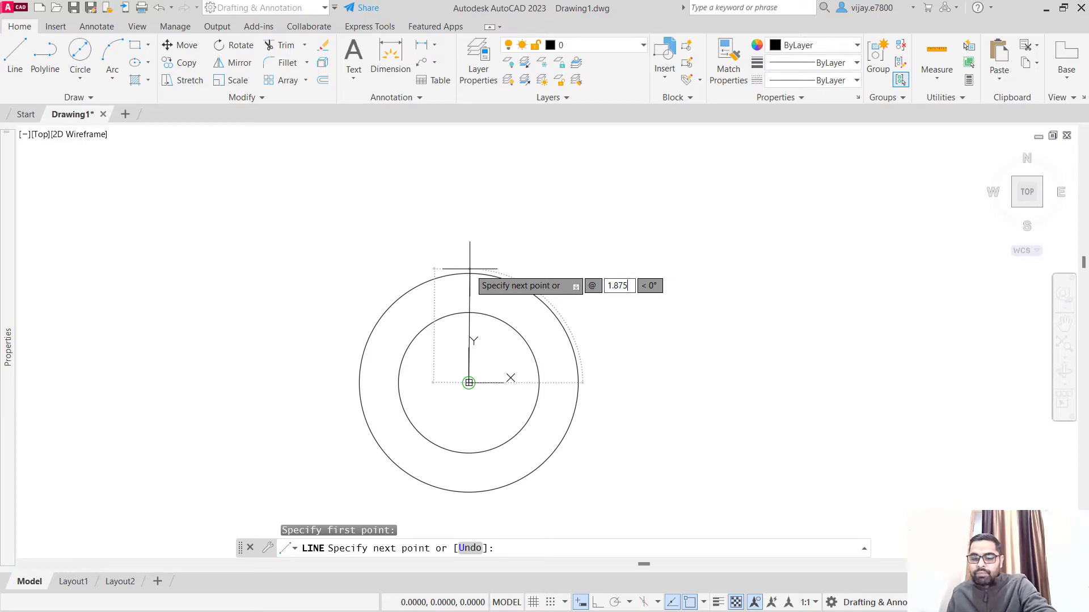
key("Tab")
type("90")
key("Return")
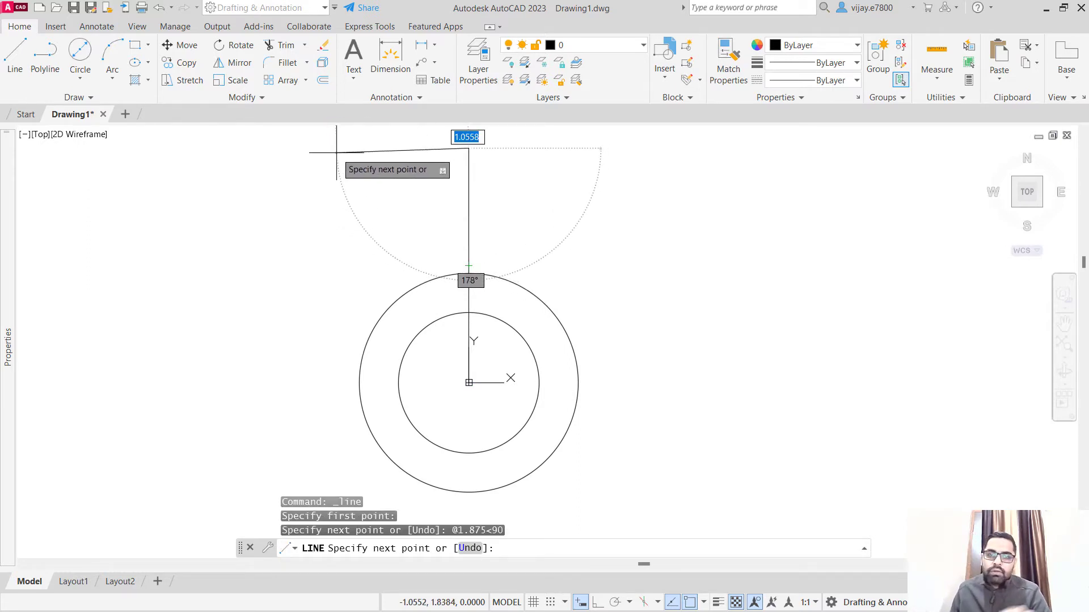
- Continue the line from its upper end with a horizontal segment 0.75 long at 180 degrees, and finish the line
type("@")
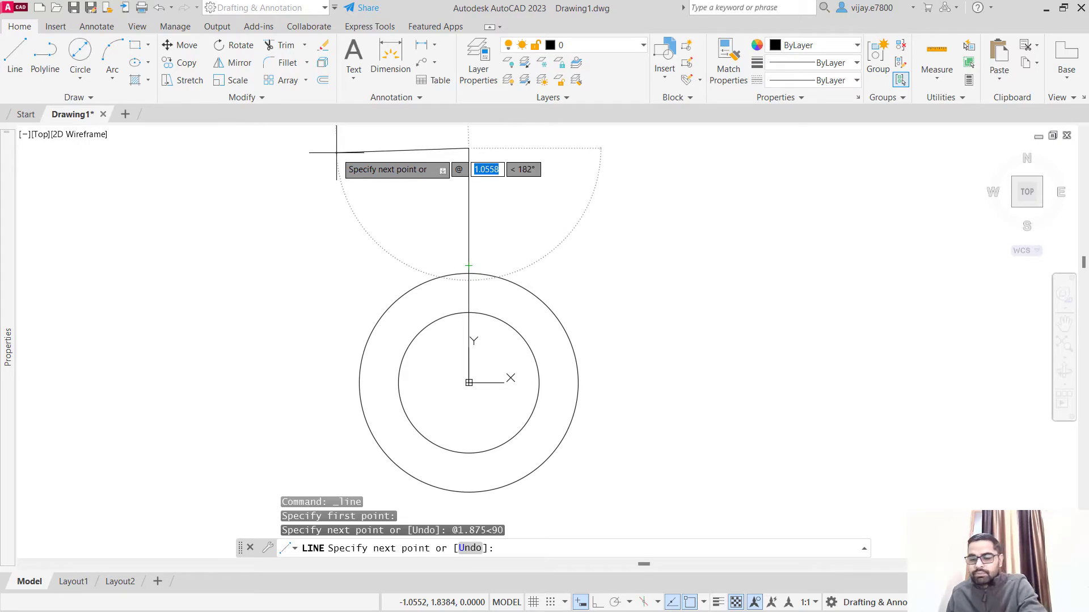
type("0.75")
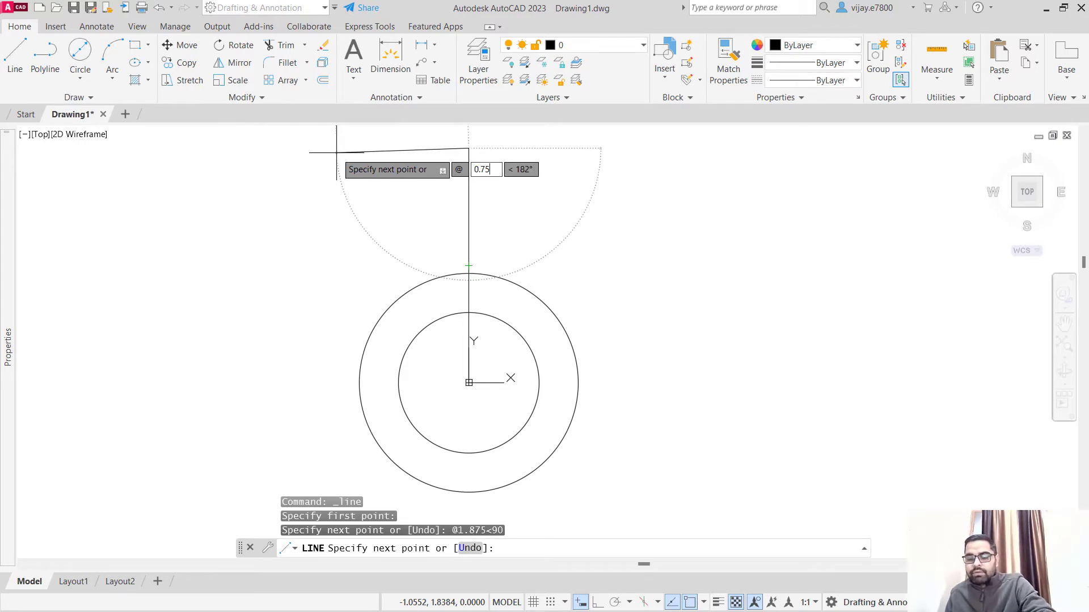
key("Tab")
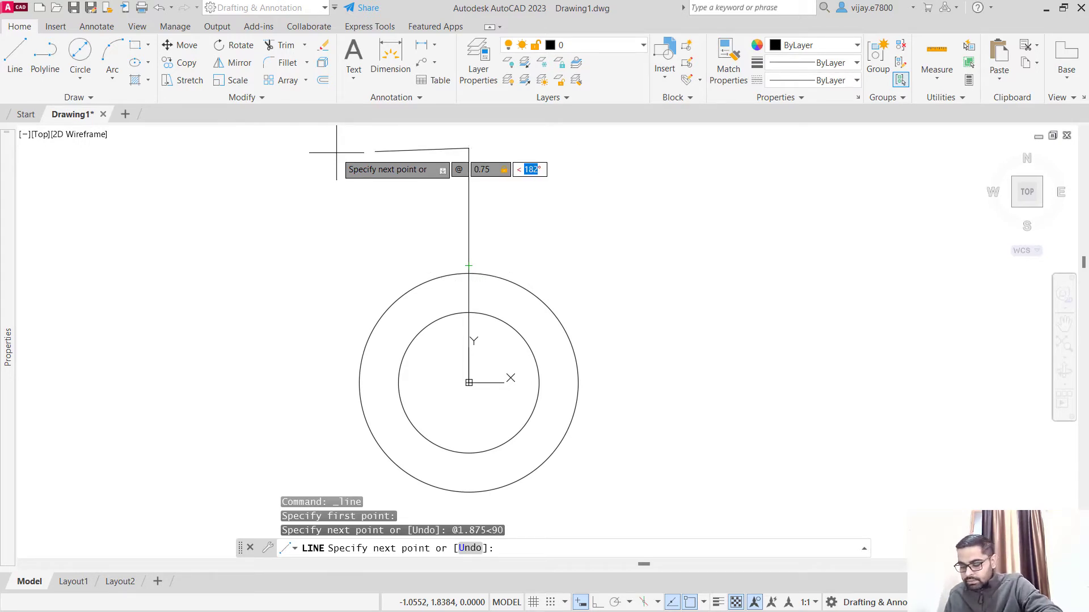
type("180")
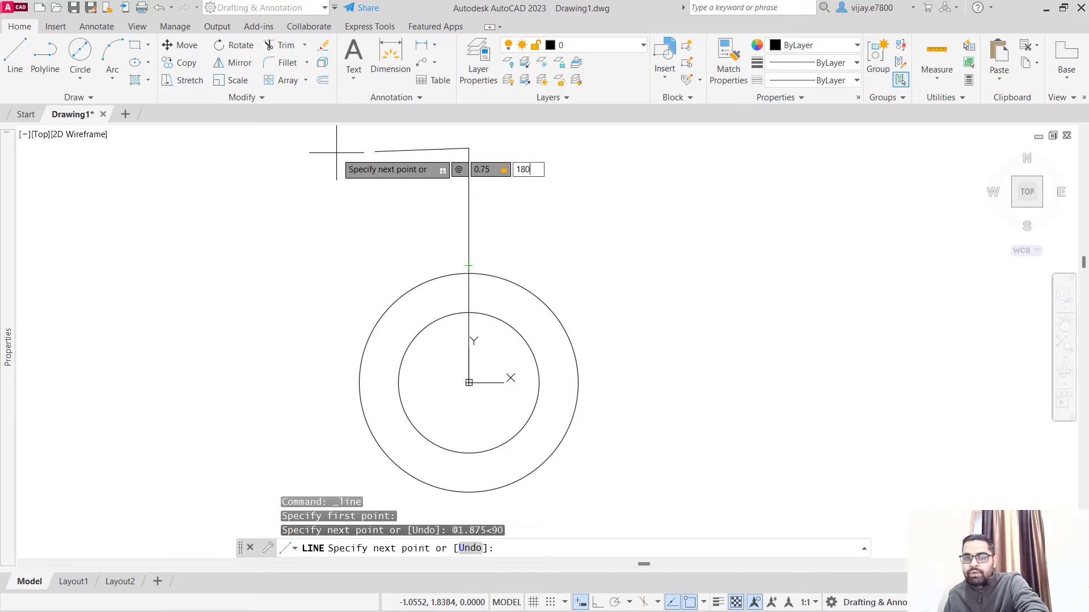
key("Return")
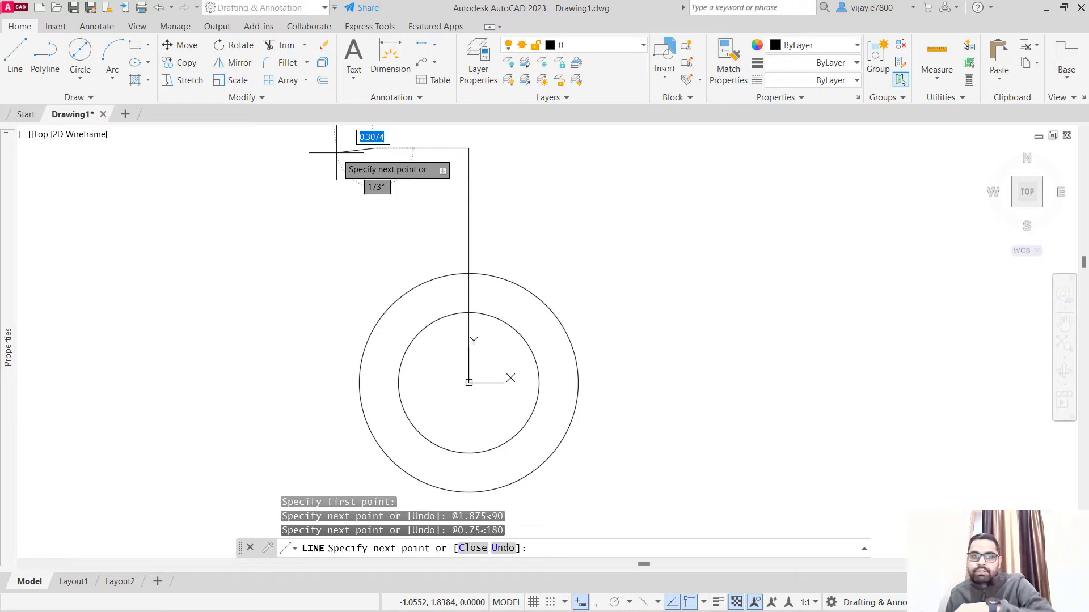
right_click(334, 243)
left_click(349, 249)
- Draw a circle of diameter 0.75 centred on the free end of the horizontal line
middle_click_drag(368, 212, 391, 307)
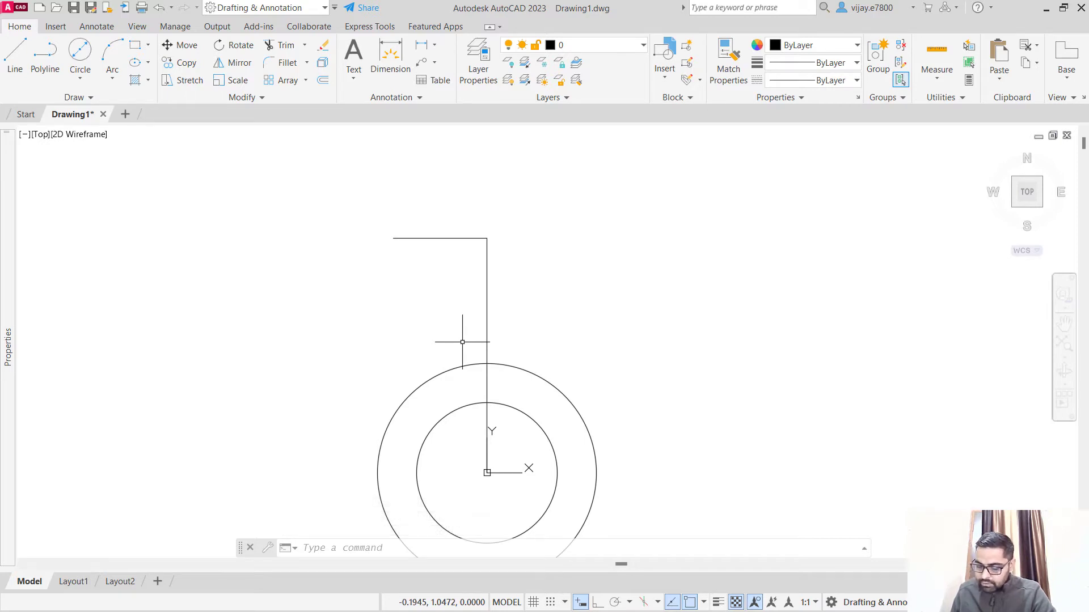
left_click(73, 67)
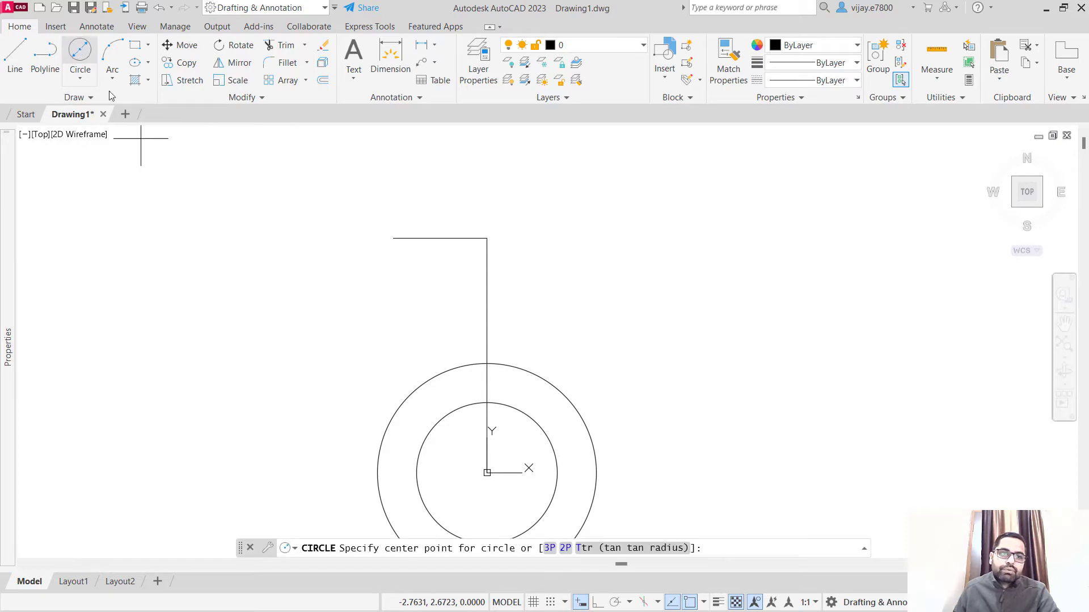
left_click(393, 238)
type("d")
key("Return")
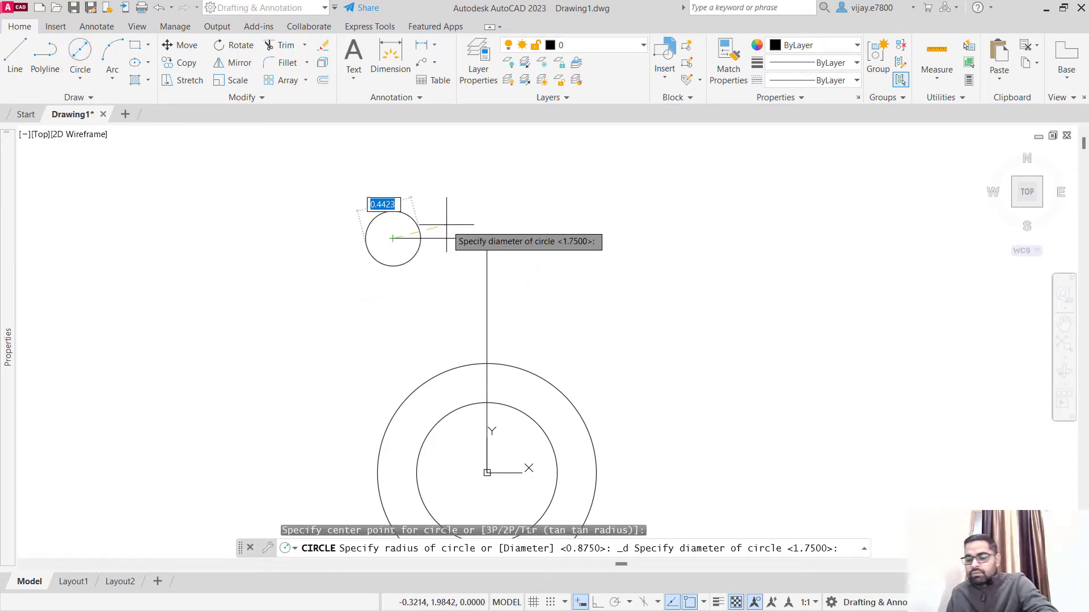
type("0.75")
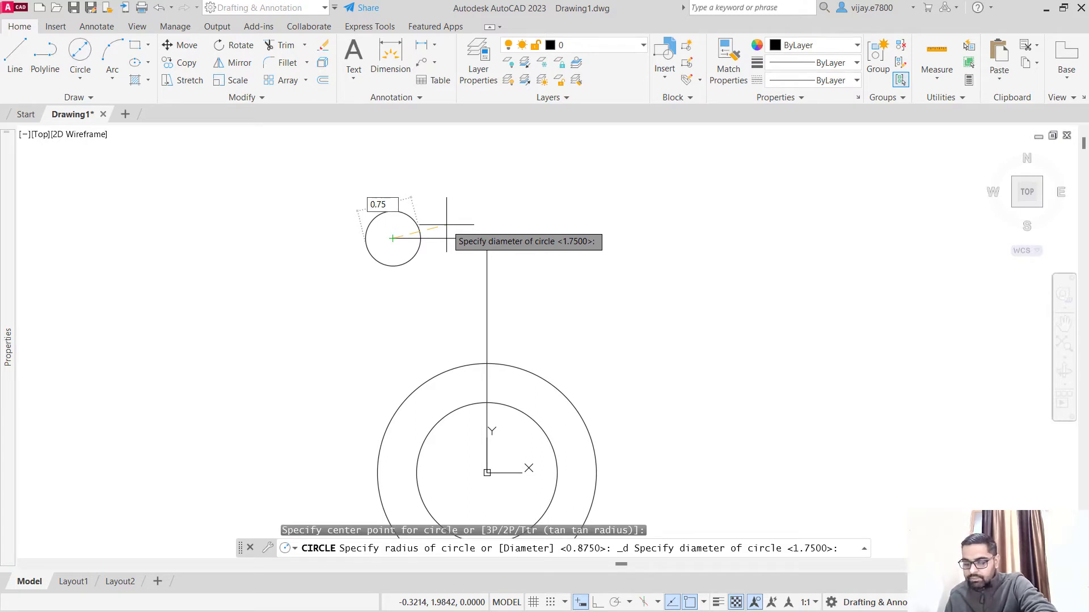
key("Return")
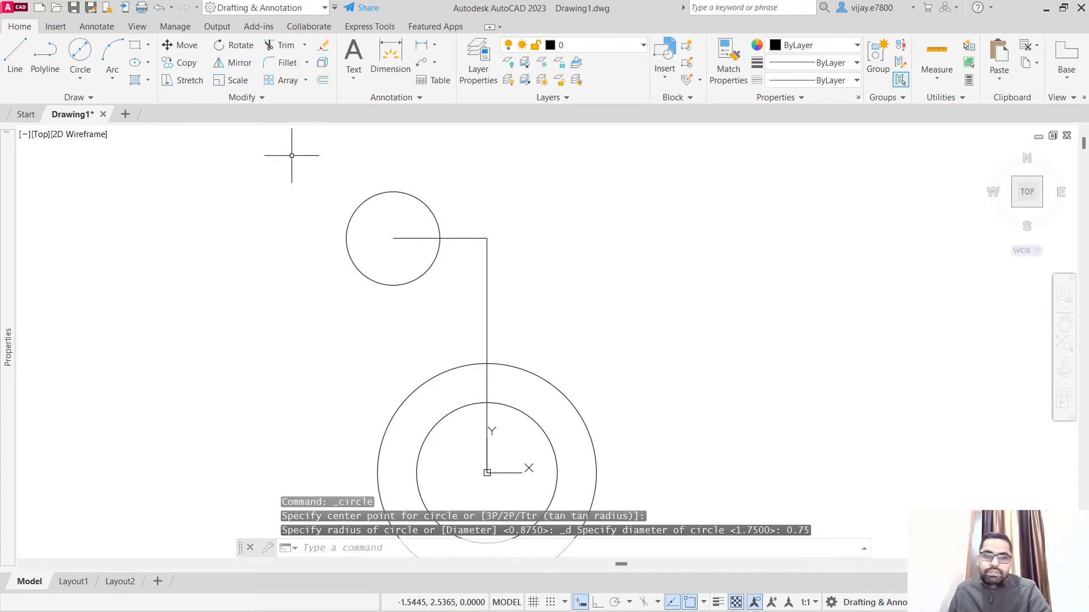
- Draw a concentric circle of diameter 1.625 around the 0.75 circle at the horizontal line's end
left_click(80, 51)
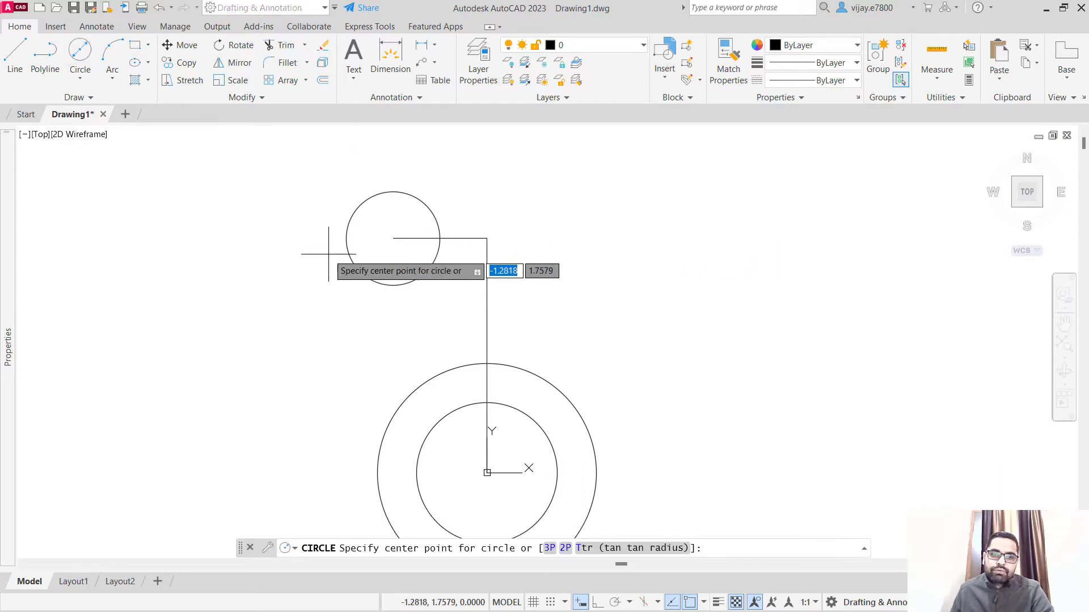
left_click(393, 238)
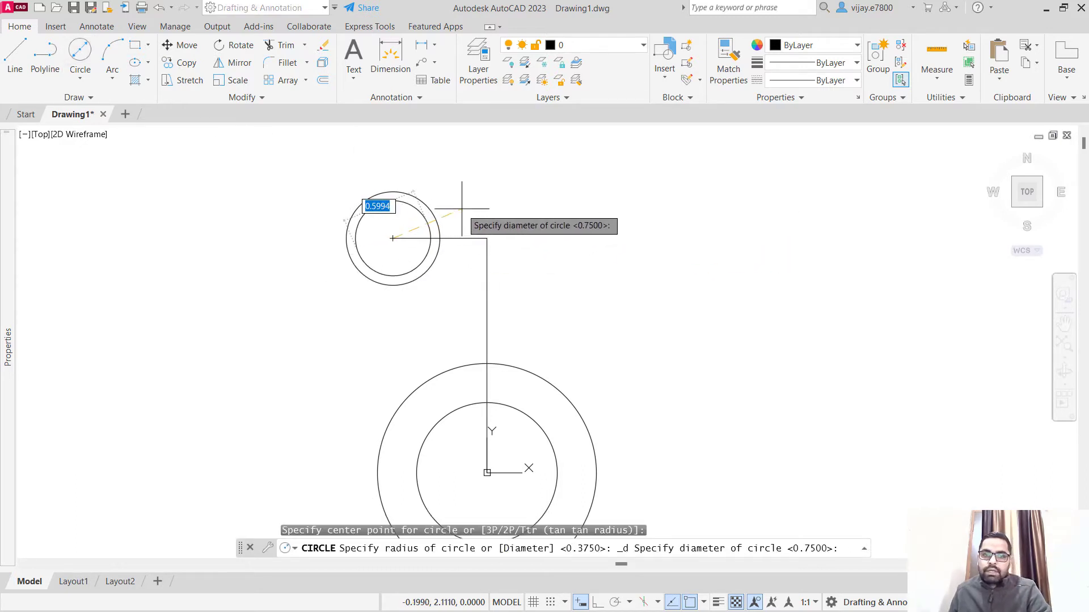
type("1.625")
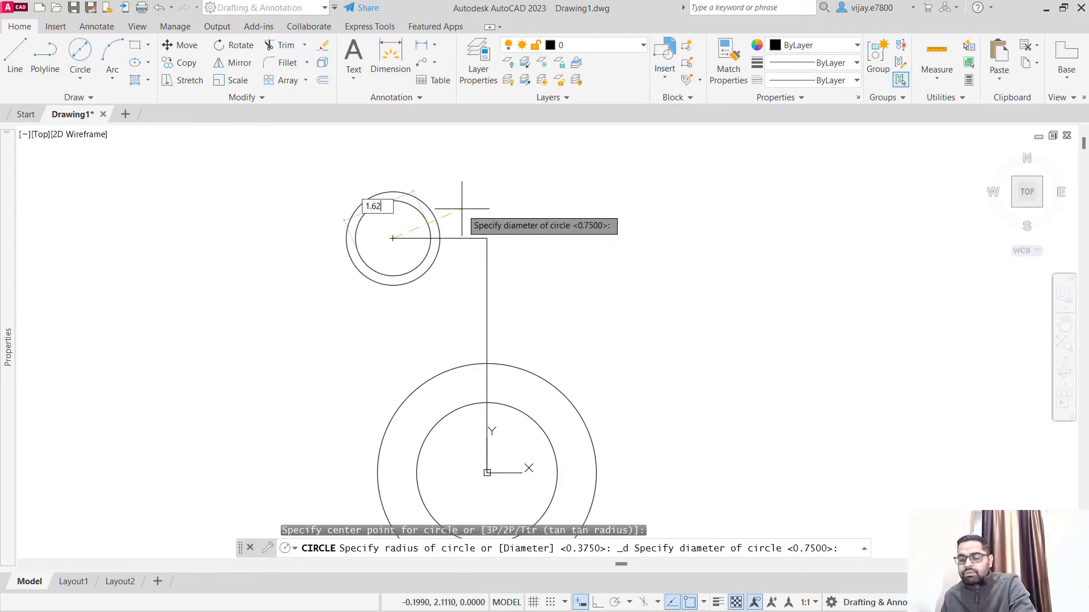
key("Return")
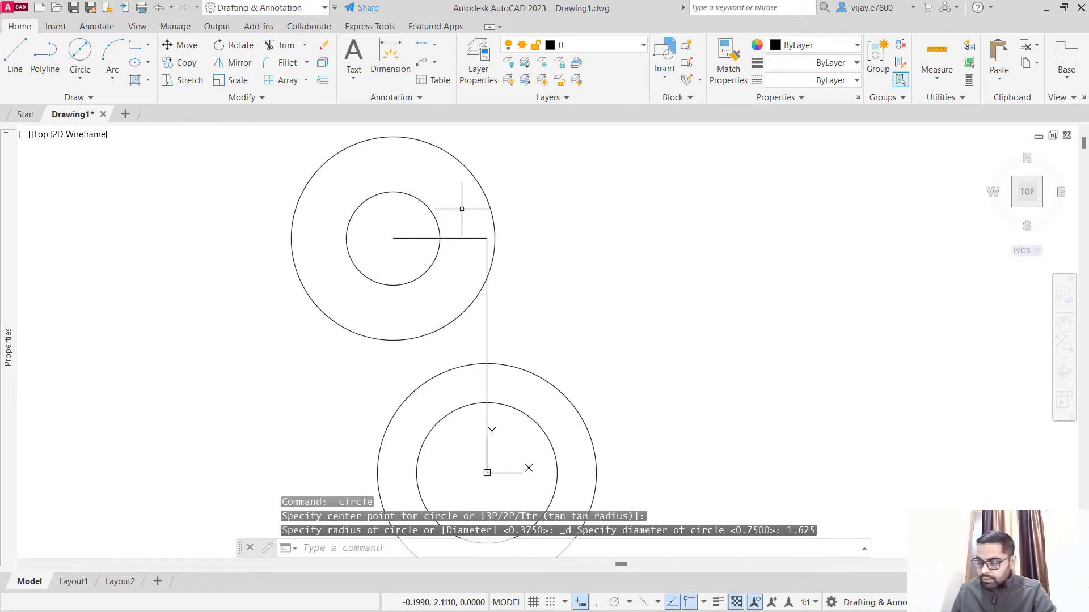
scroll(407, 288, "down", 1)
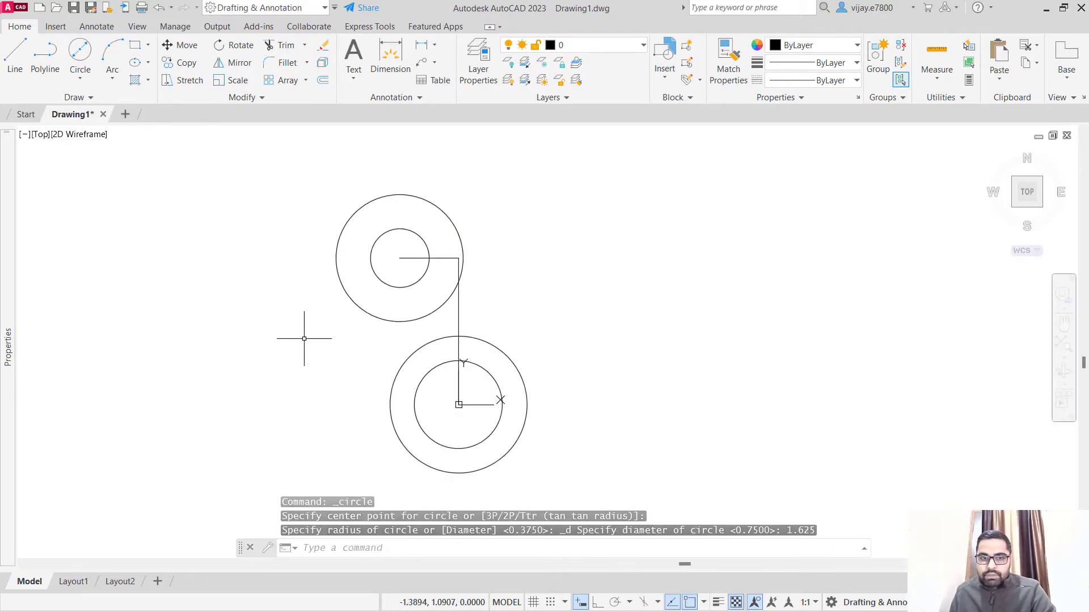
scroll(304, 338, "up", 1)
middle_click_drag(304, 338, 387, 309)
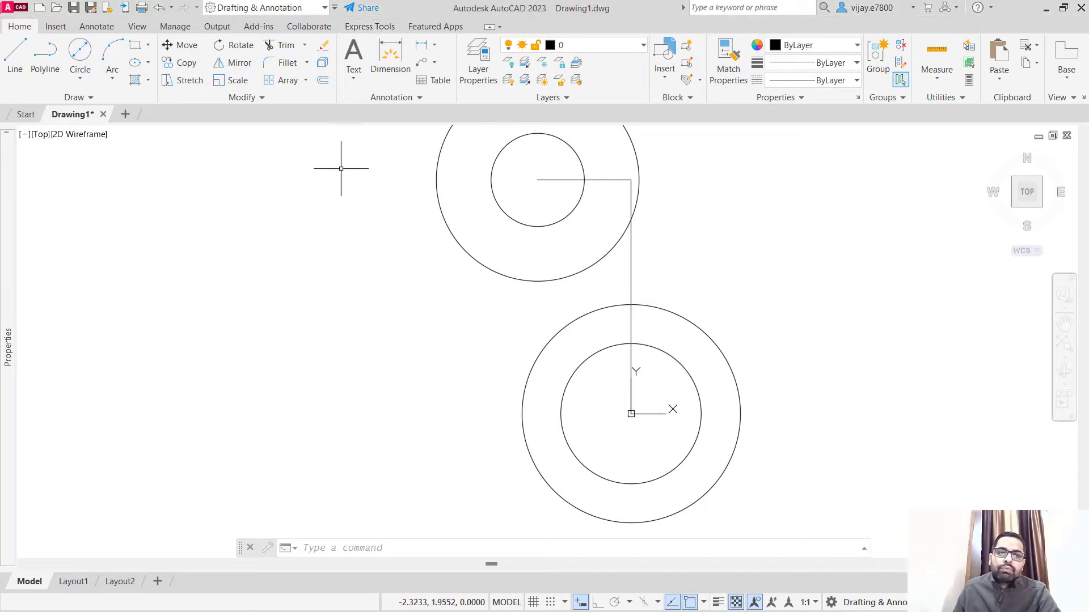
left_click(369, 27)
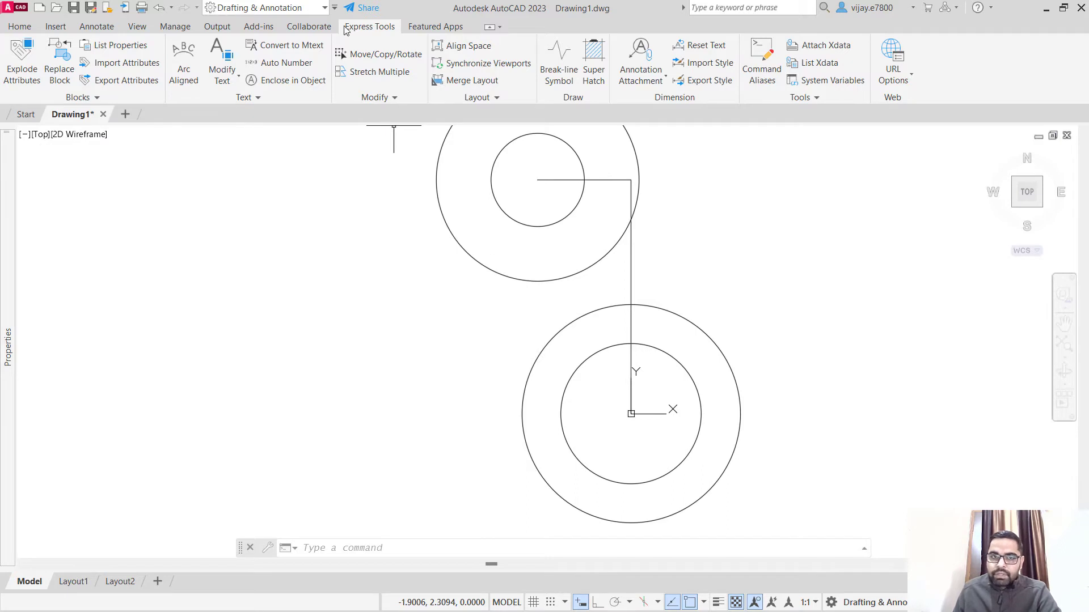
left_click(33, 29)
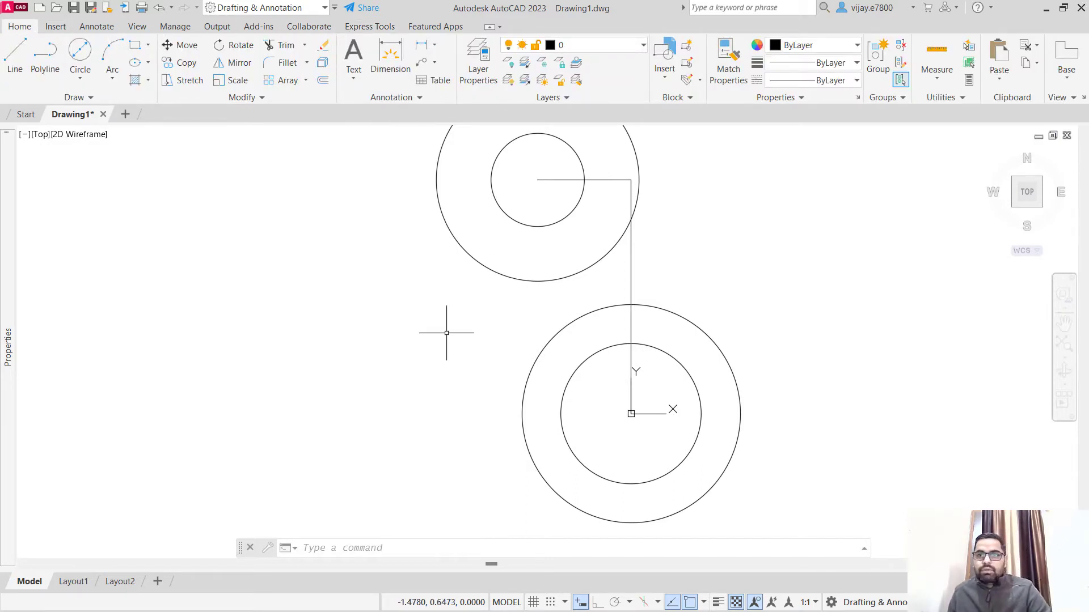
- Calculate 5.804-2.312 with the built-in calculator
left_click(969, 81)
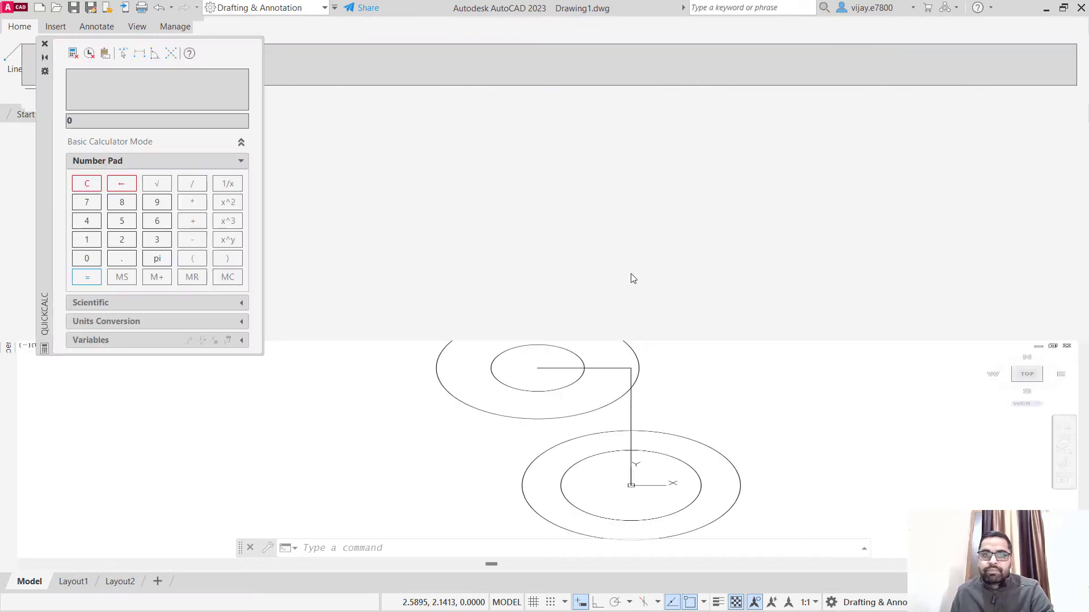
double_click(75, 123)
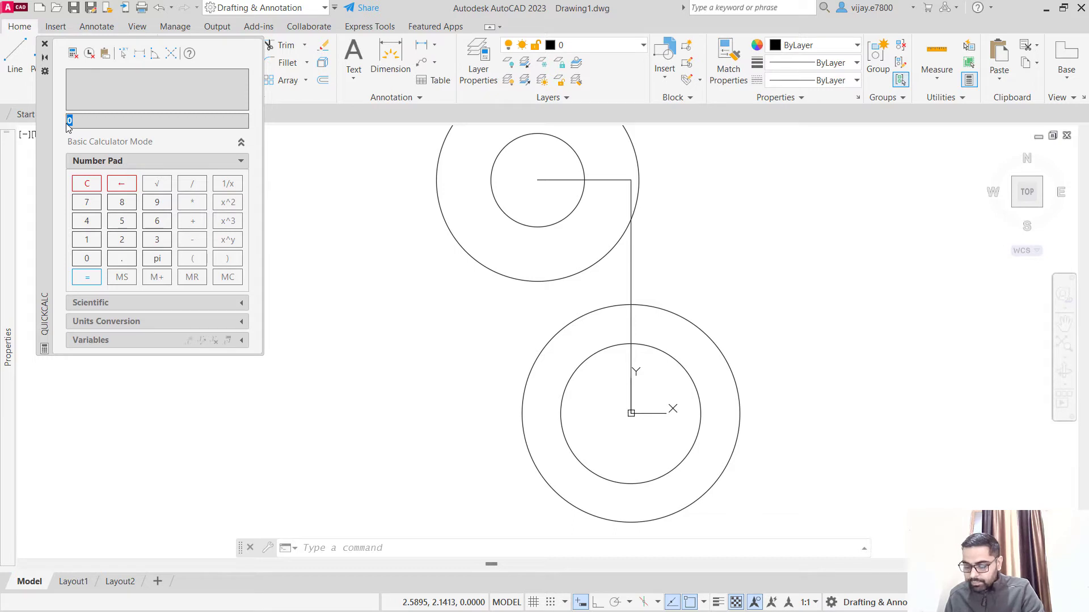
type("5.804")
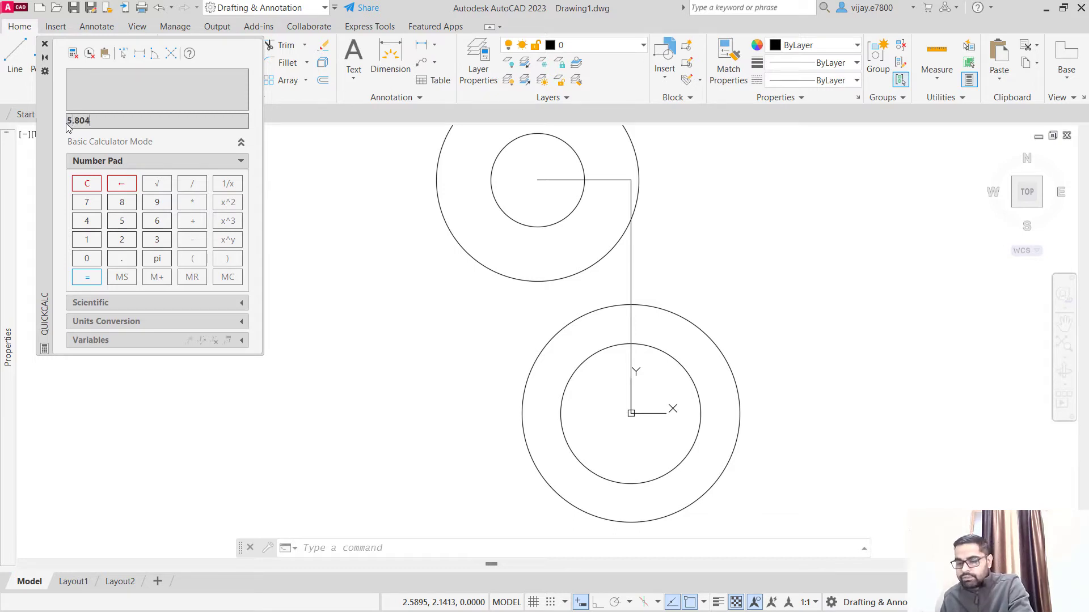
type("-")
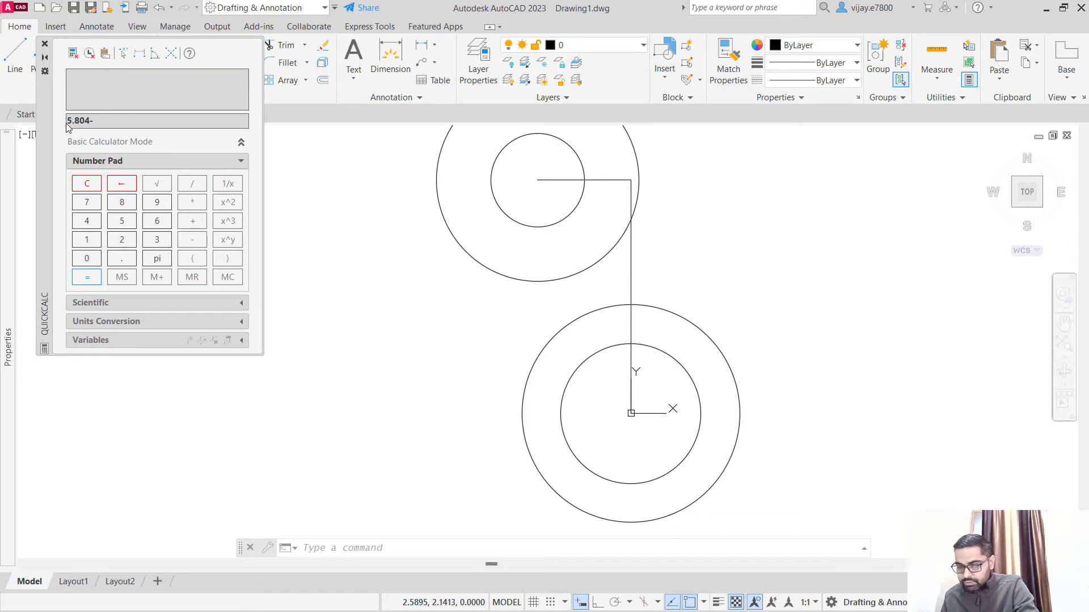
type("2.312")
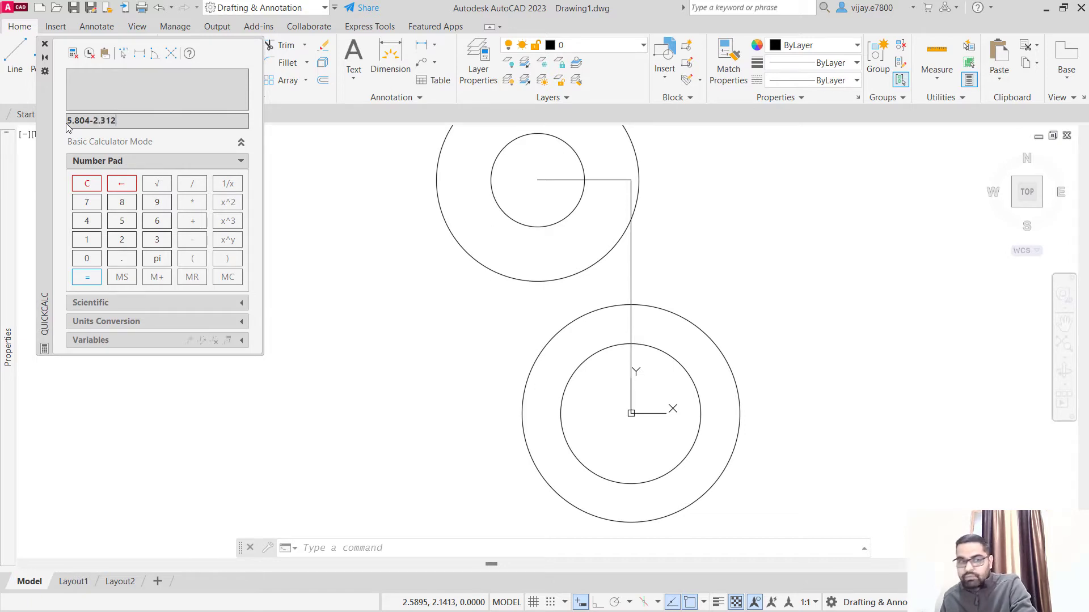
key("Return")
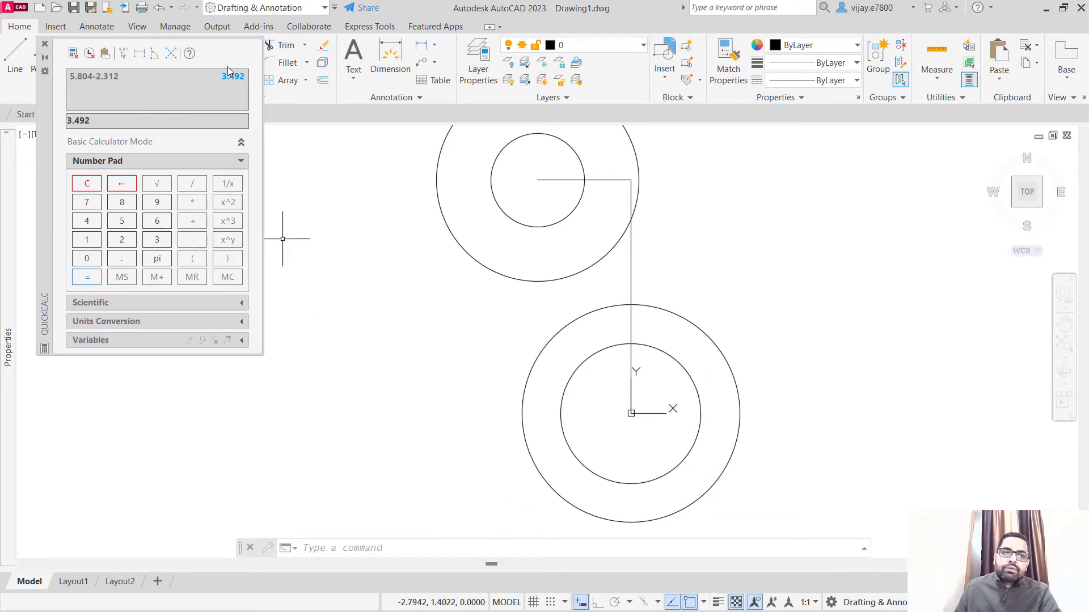
- Draw a horizontal line from the lower circles' centre, 3.492 long at 180 degrees, and finish the line
left_click(16, 54)
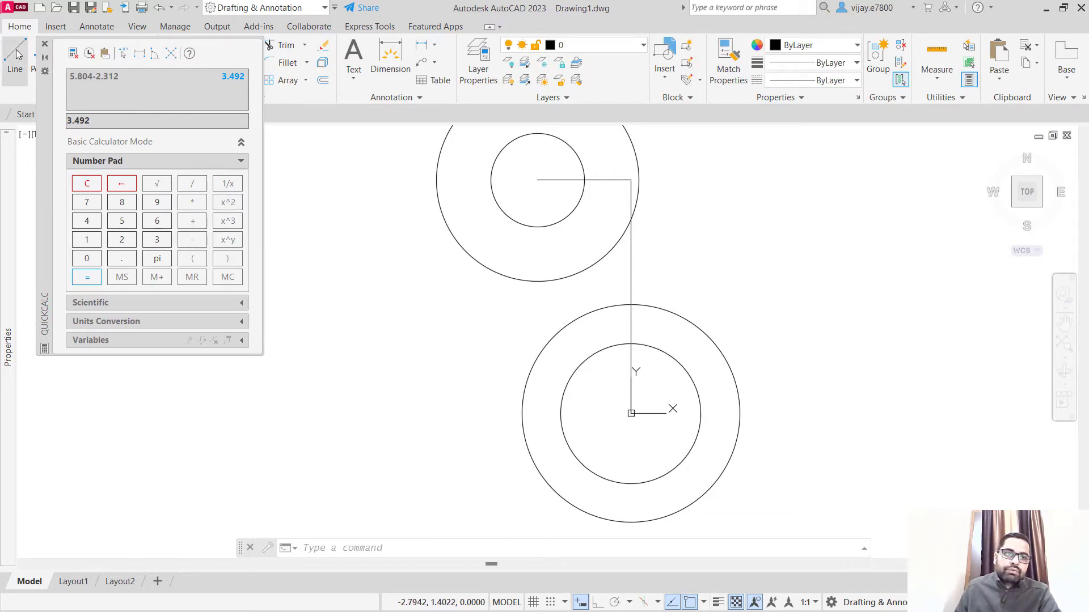
left_click(631, 414)
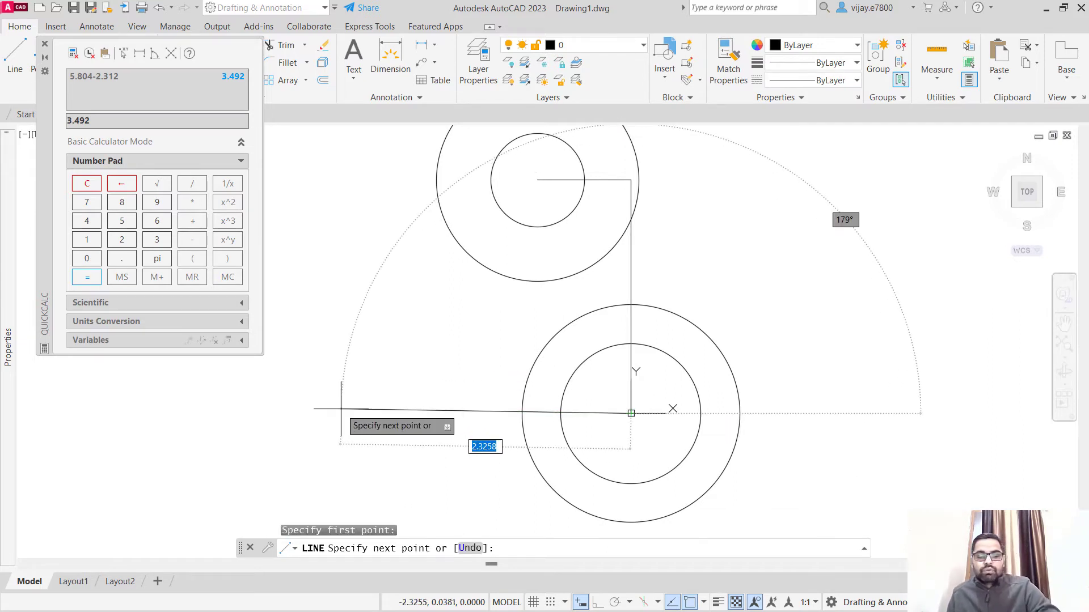
type("@")
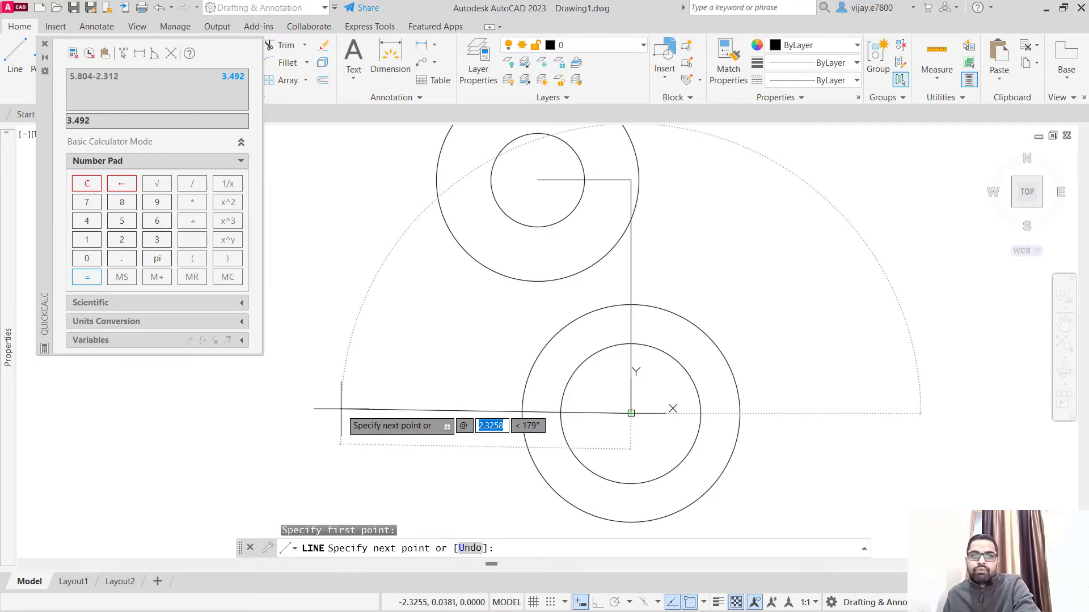
type("3.492")
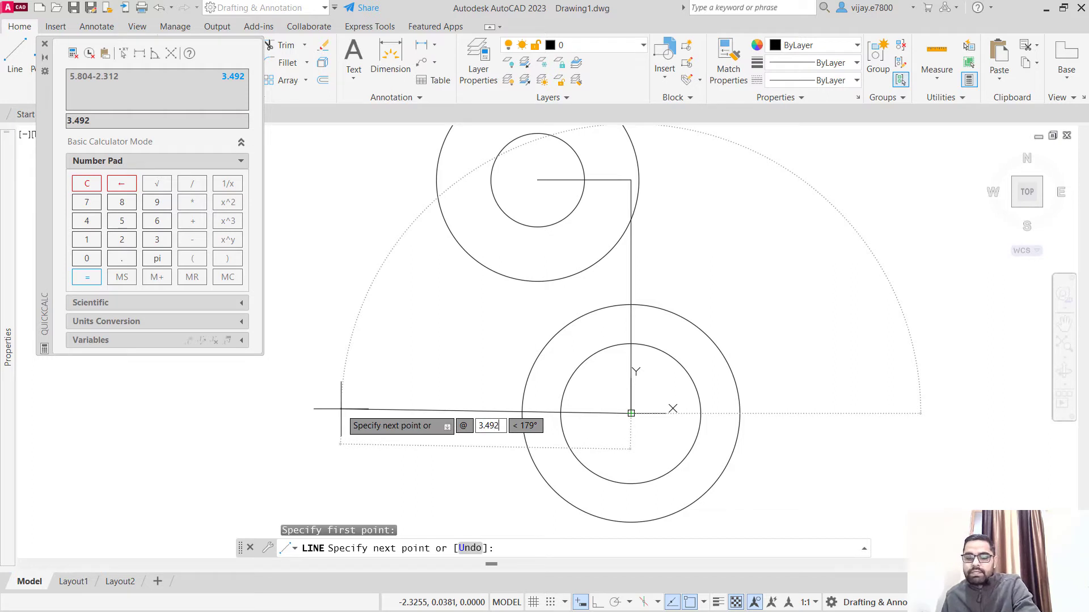
key("Tab")
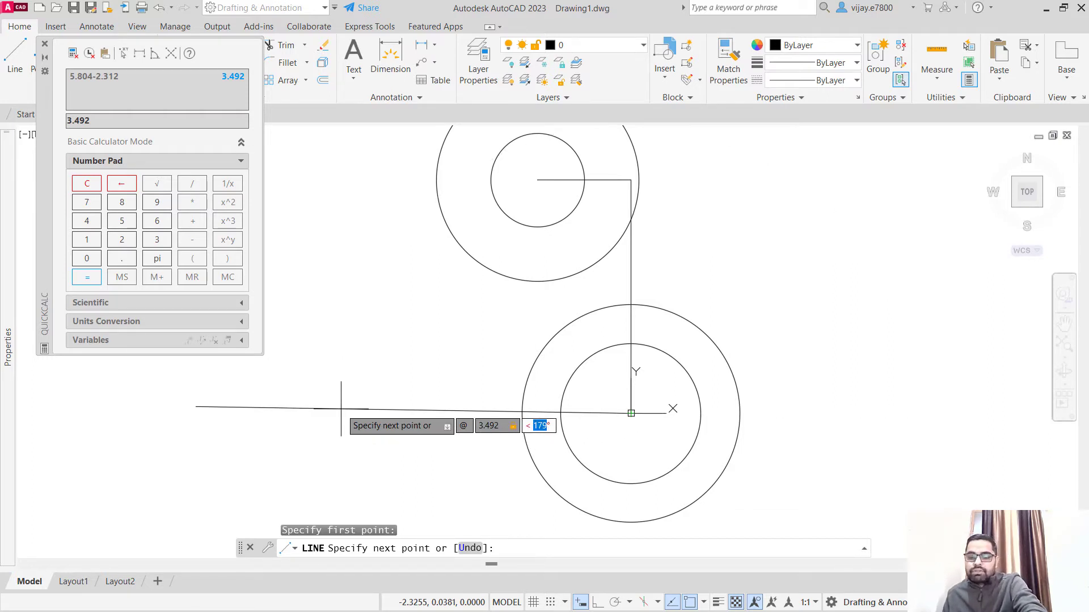
type("180")
key("Return")
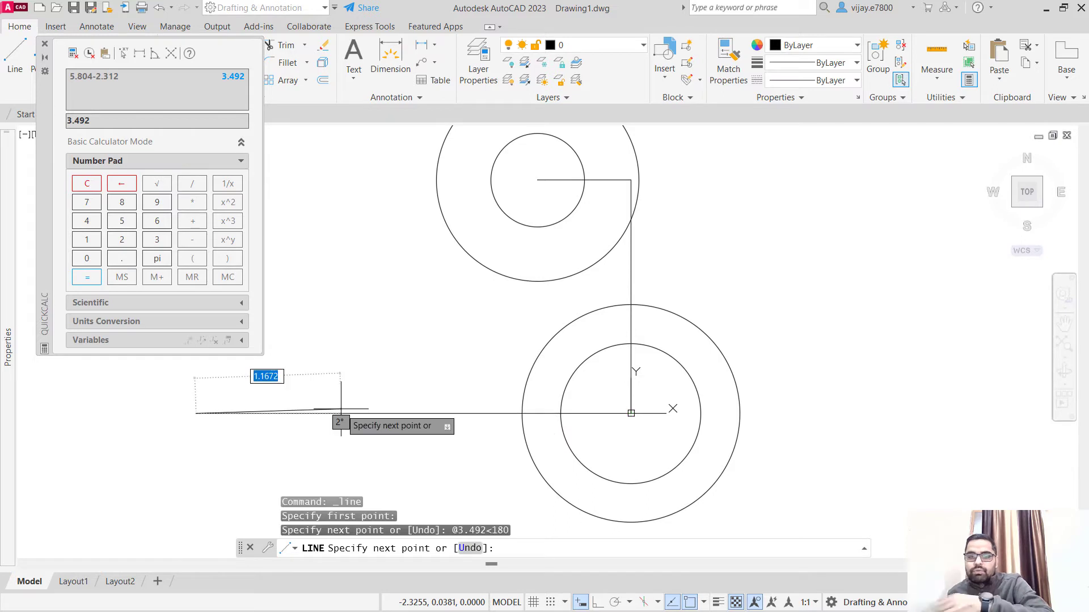
right_click(307, 379)
left_click(342, 389)
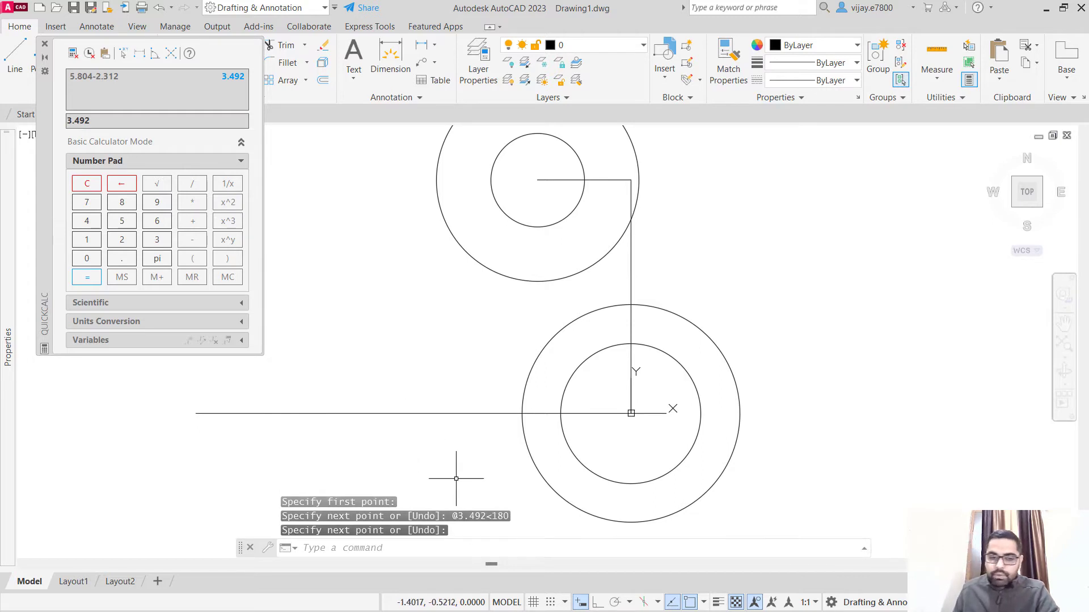
- Close the calculator and draw a separate 1-unit line at 180 degrees from the free end of the long horizontal line
middle_click_drag(363, 351, 564, 355)
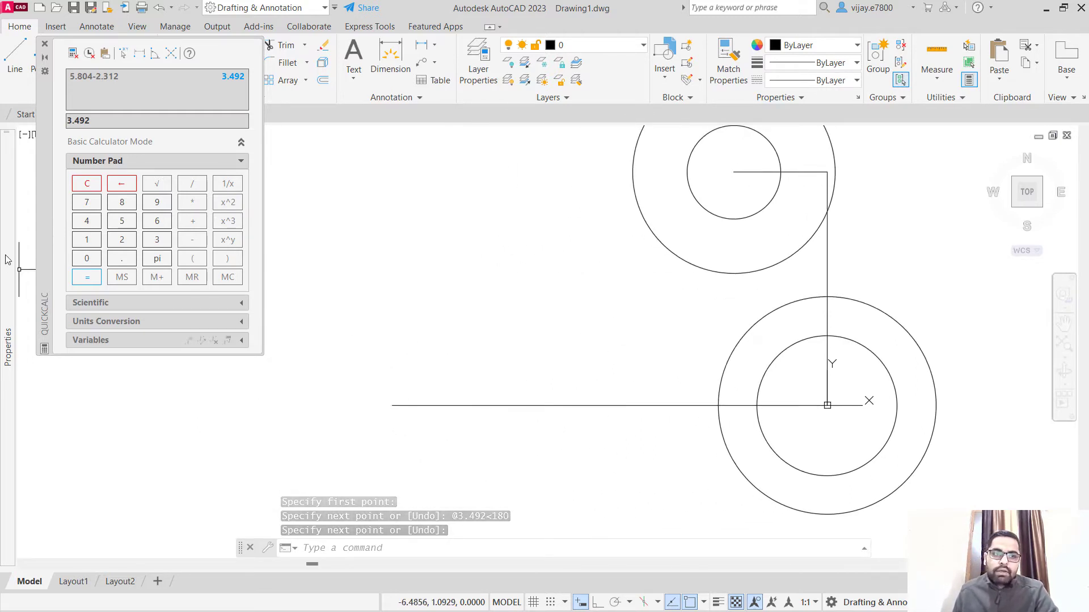
mouse_move(11, 260)
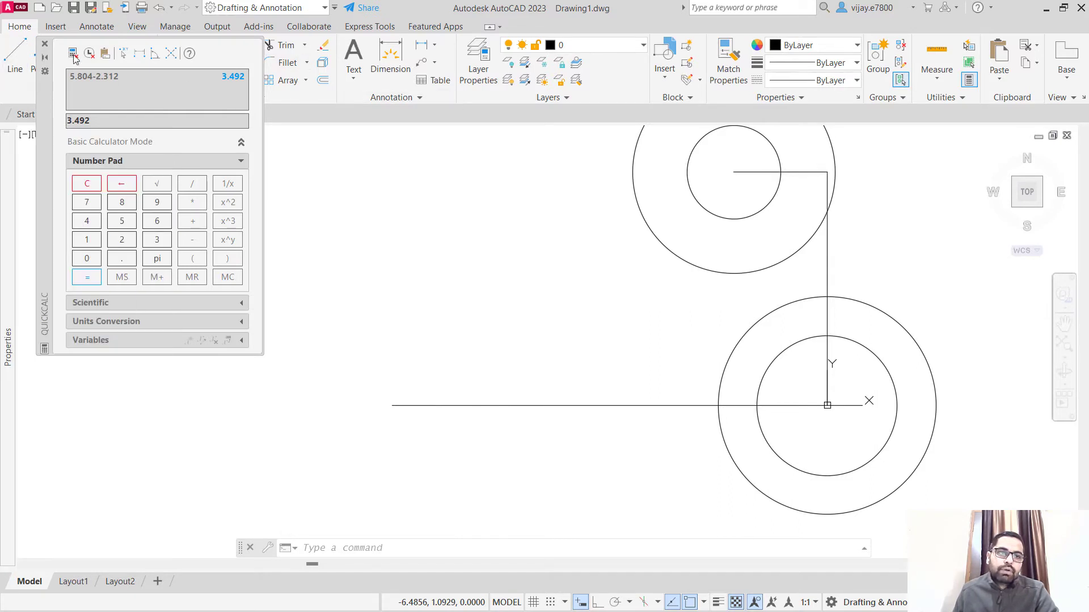
left_click(46, 45)
left_click(15, 54)
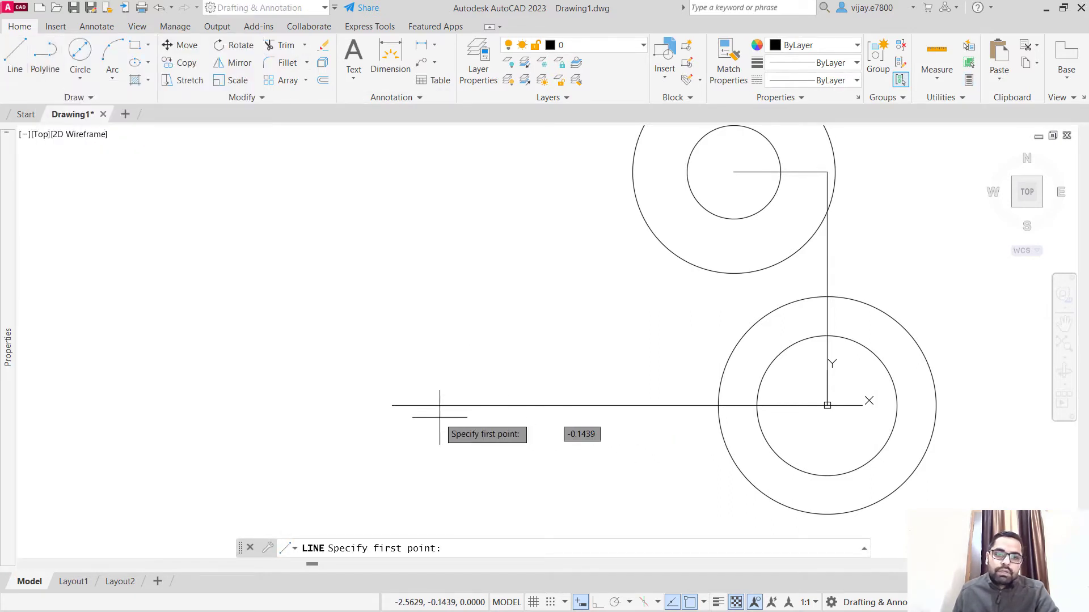
left_click(400, 403)
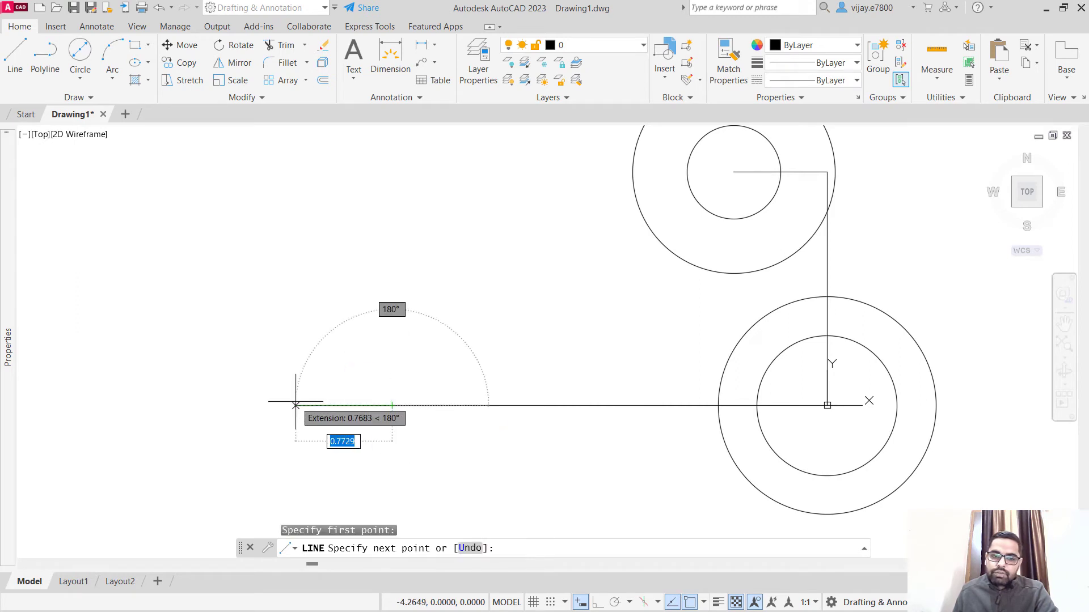
type("1")
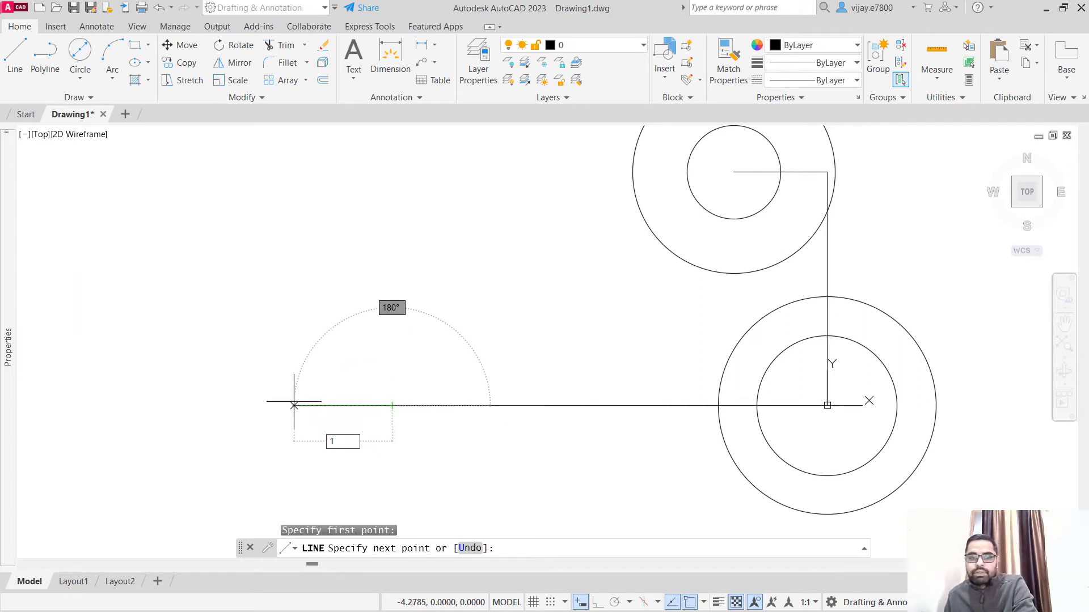
key("Return")
right_click(296, 365)
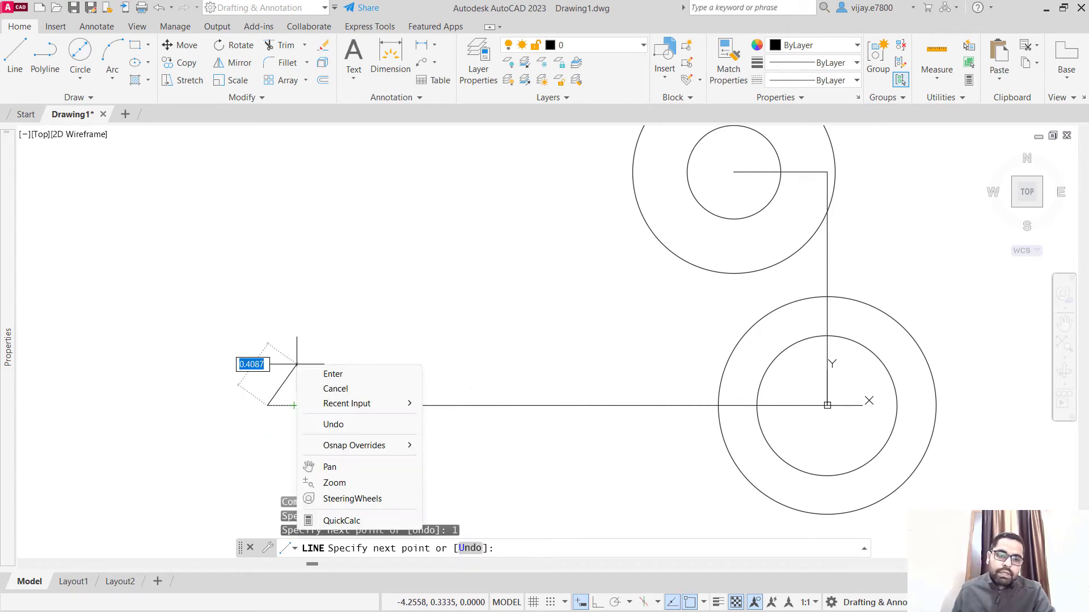
left_click(335, 374)
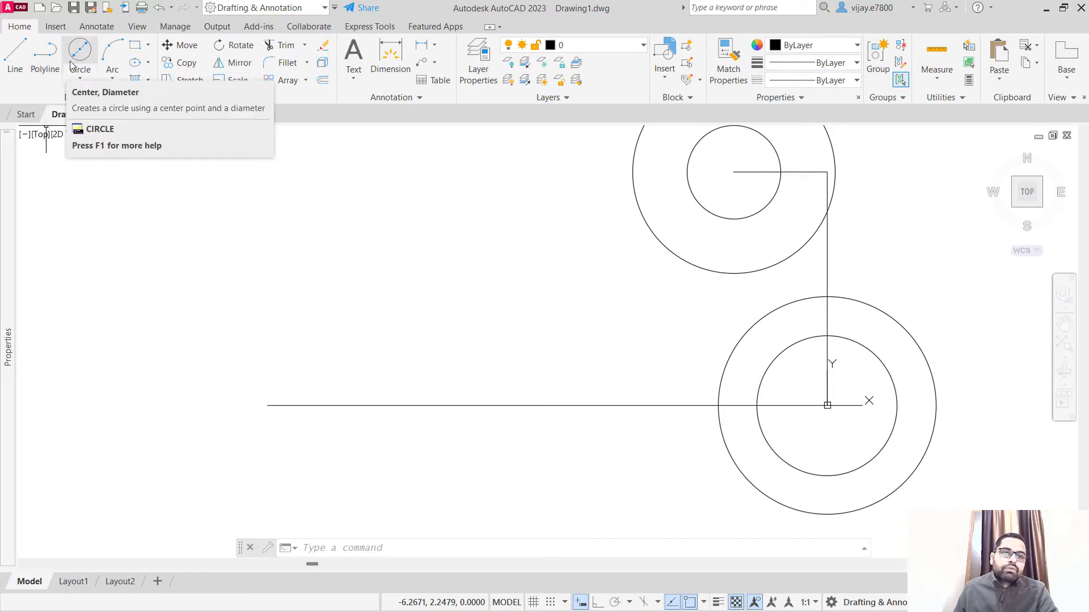
- Offset the 1-unit horizontal line by 0.437 both above and below, and finish the offset
left_click(323, 80)
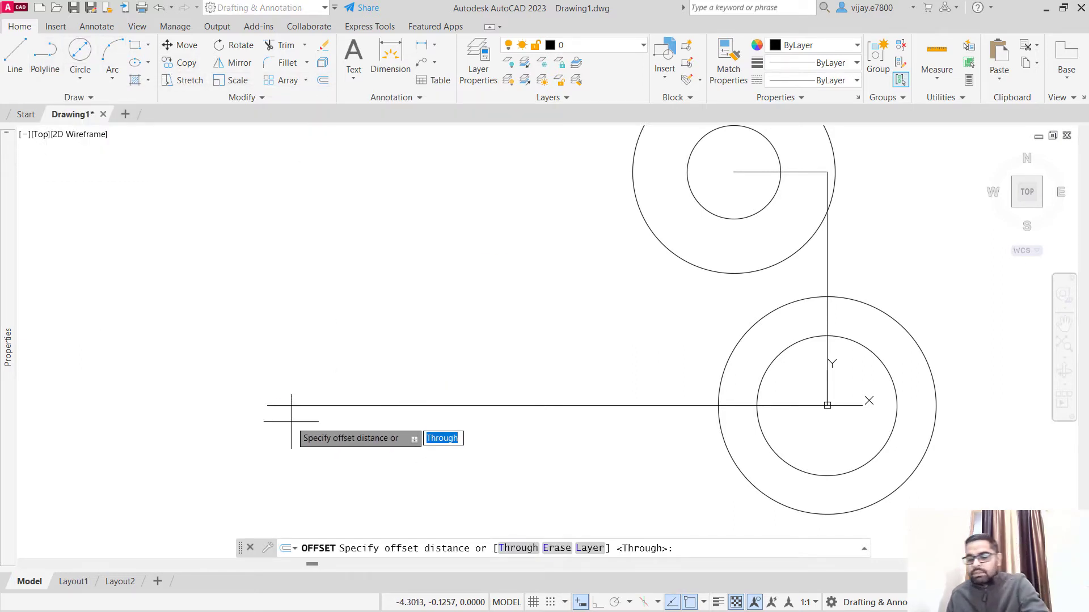
type("0.")
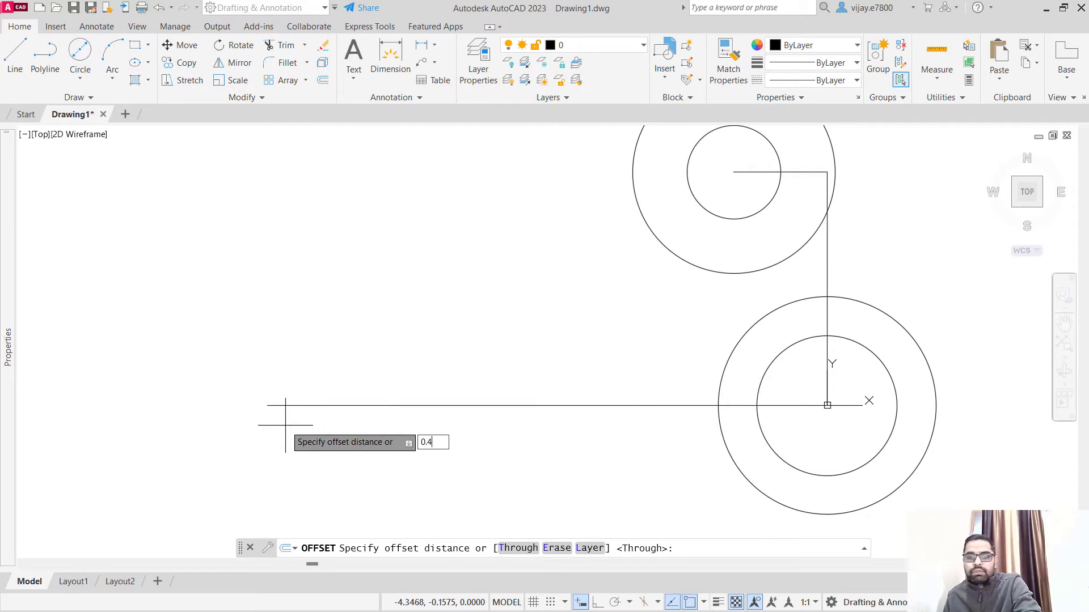
type("437")
key("Return")
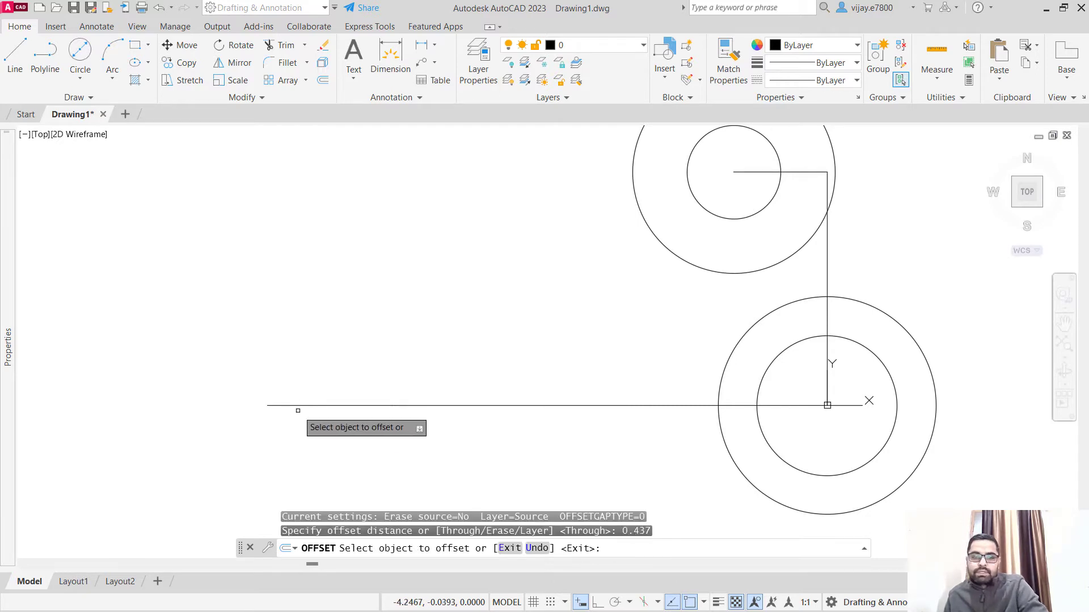
left_click(296, 405)
left_click(299, 384)
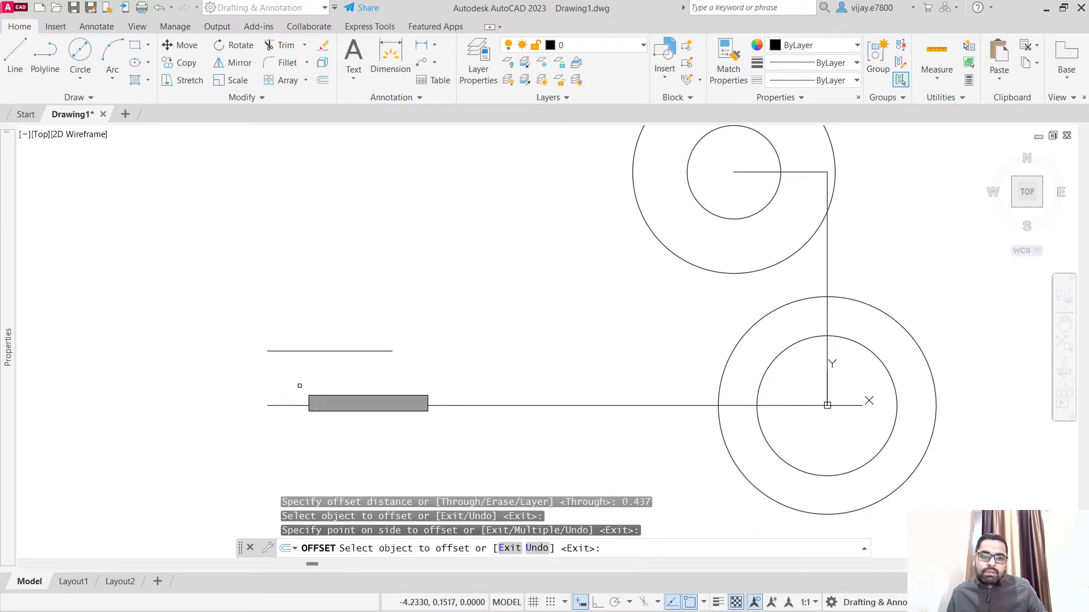
left_click(292, 405)
left_click(292, 439)
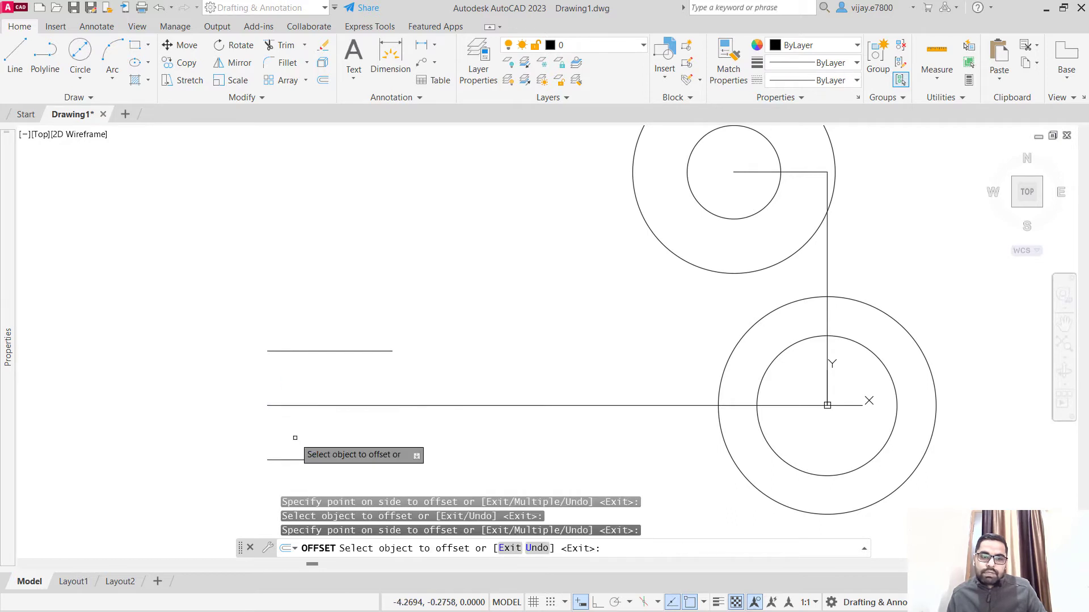
right_click(300, 265)
left_click(315, 274)
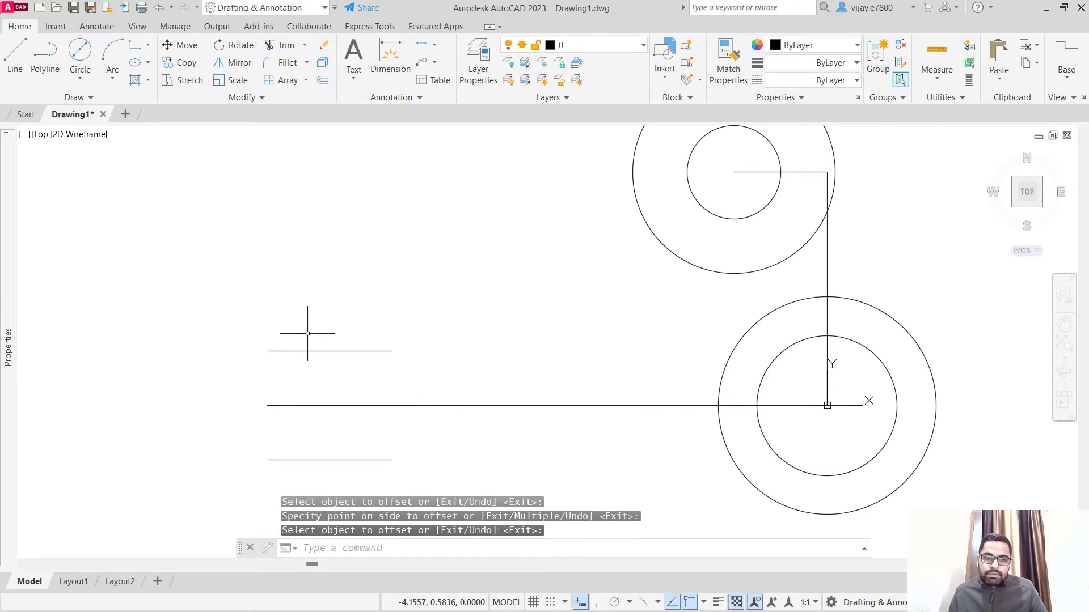
- Draw a Start, Center, End arc joining the outer ends of the two offset lines, centred on the middle line's outer end
left_click(112, 77)
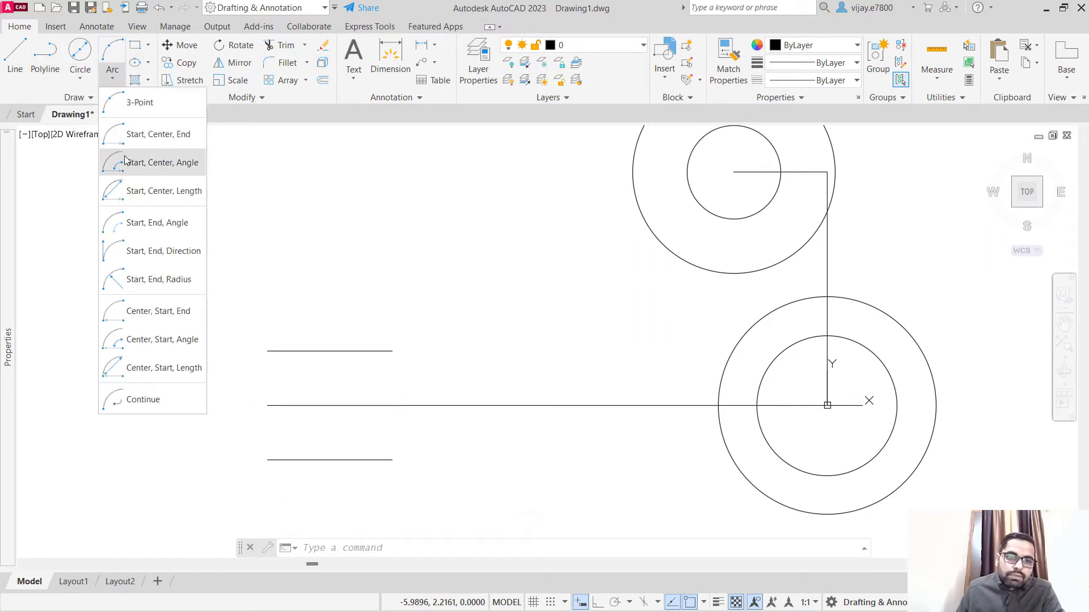
left_click(136, 141)
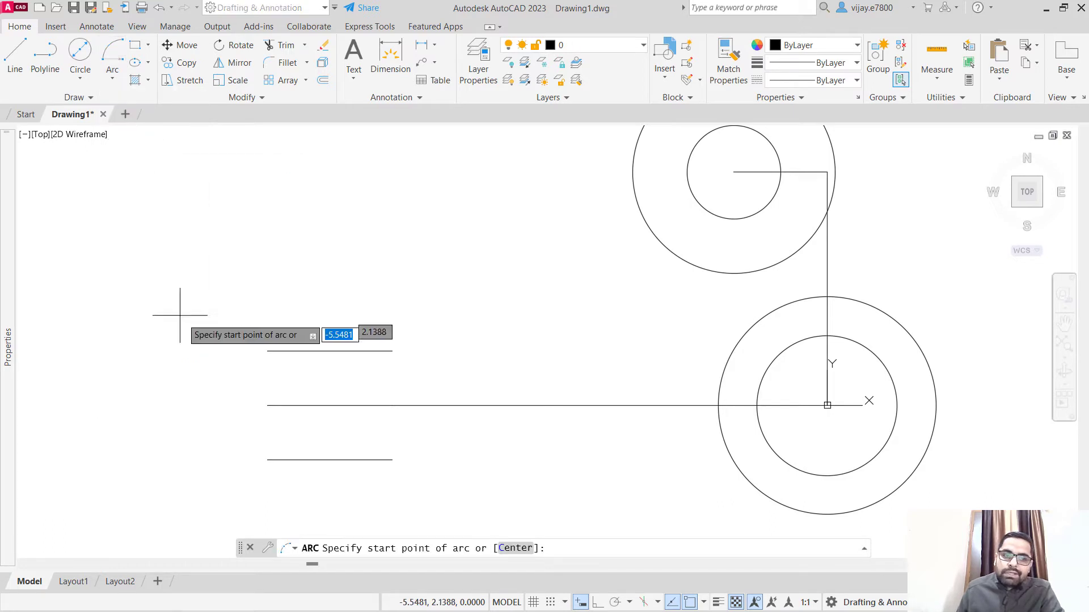
left_click(267, 351)
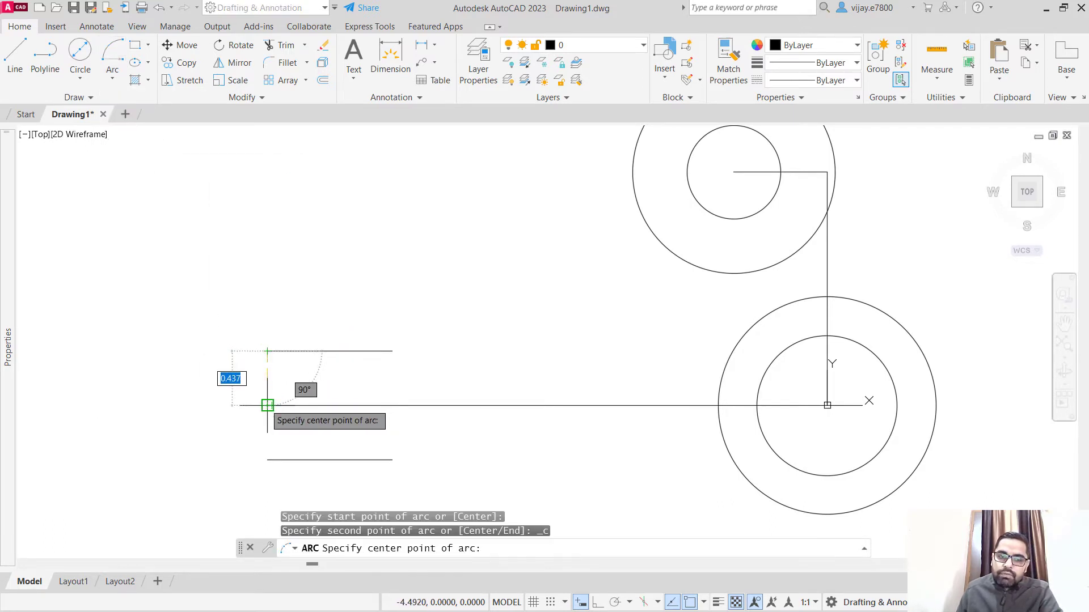
left_click(269, 405)
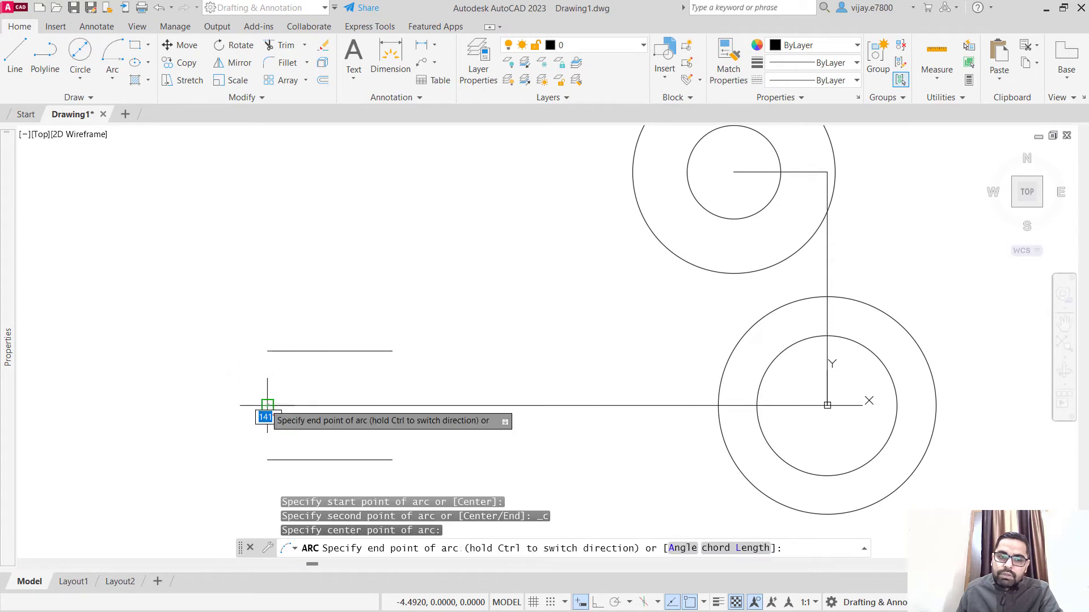
left_click(267, 460)
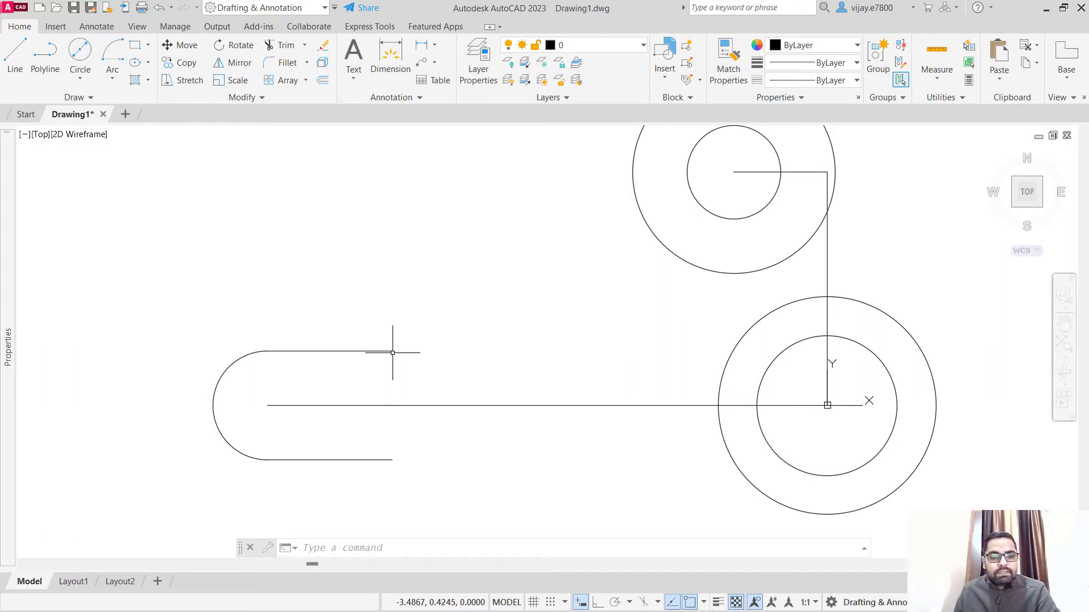
- Mirror the slot's end arc about the line through the midpoints of the two offset lines, keeping the original arc
key("ctrl+1")
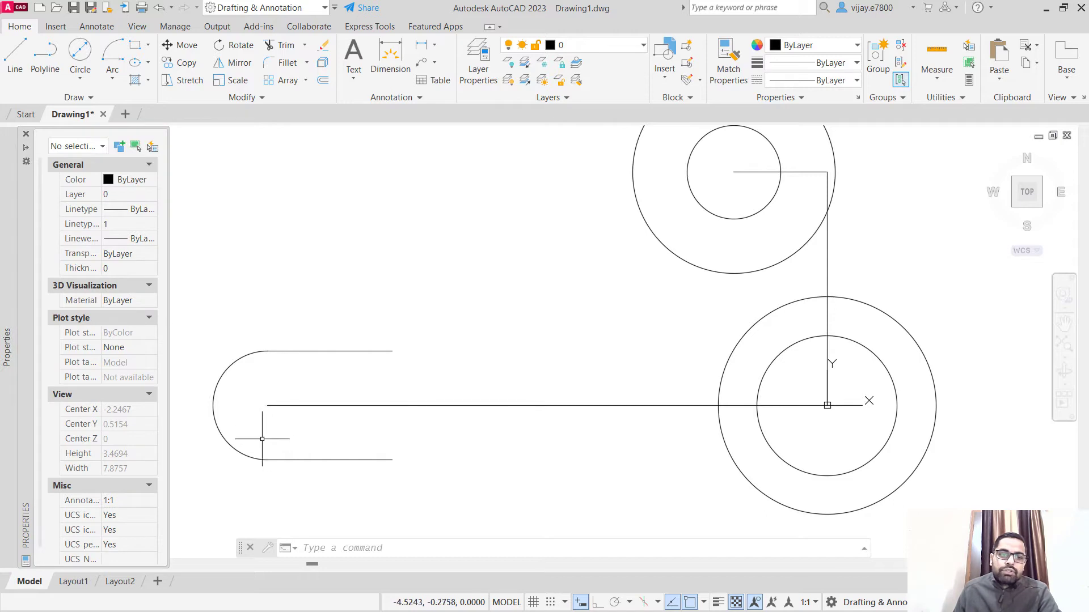
left_click(231, 63)
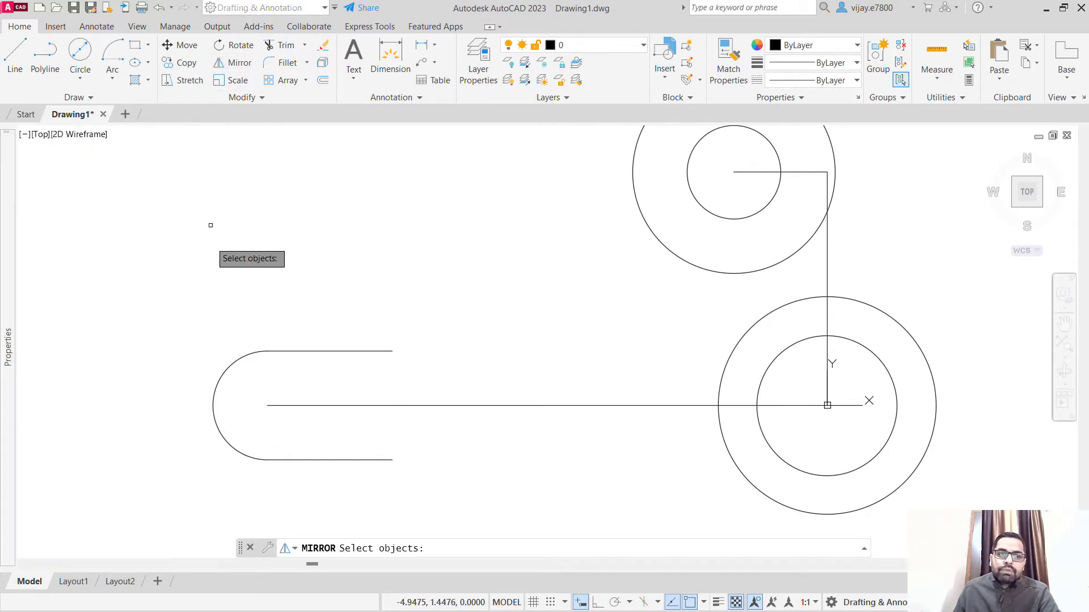
left_click(239, 450)
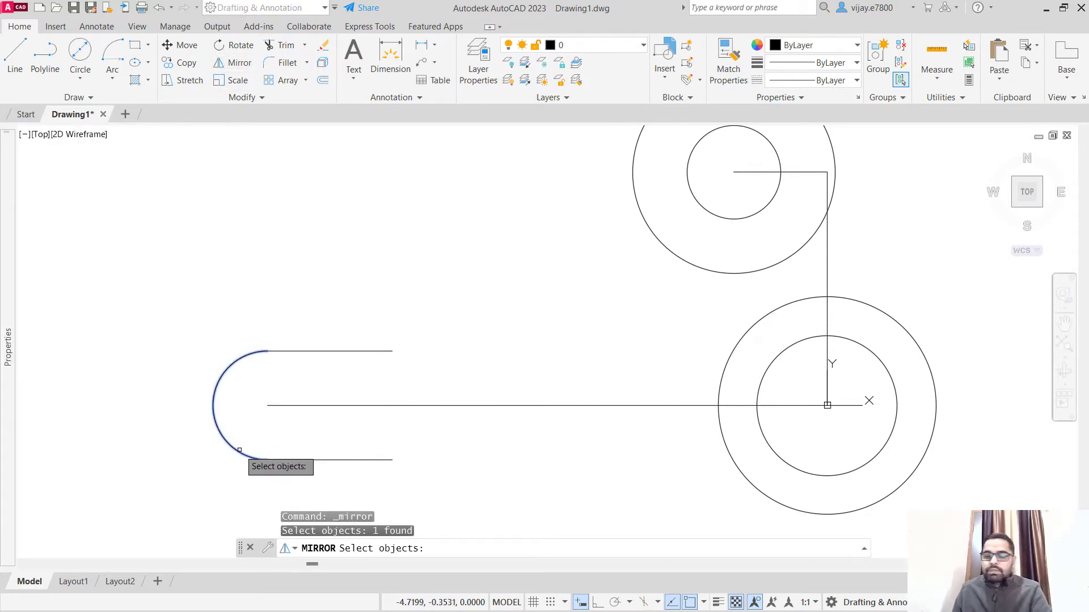
key("Return")
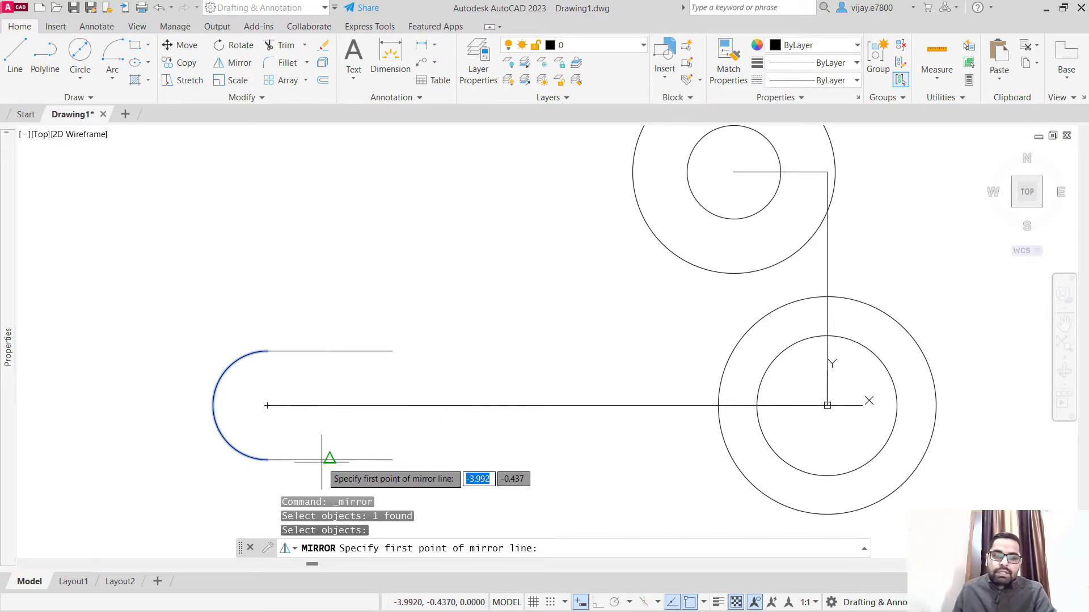
left_click(329, 460)
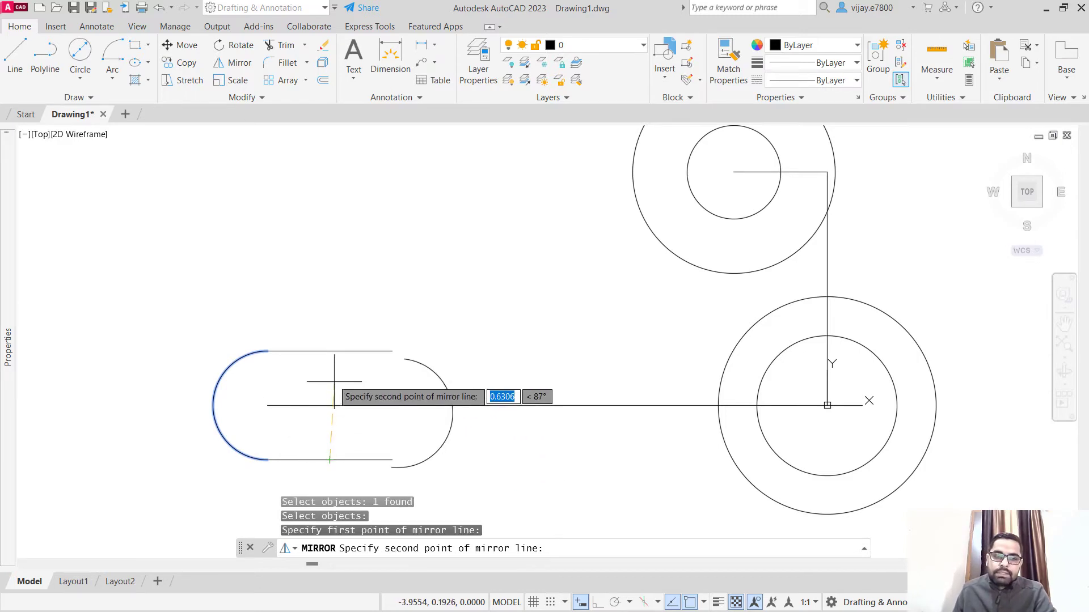
left_click(329, 351)
left_click(363, 403)
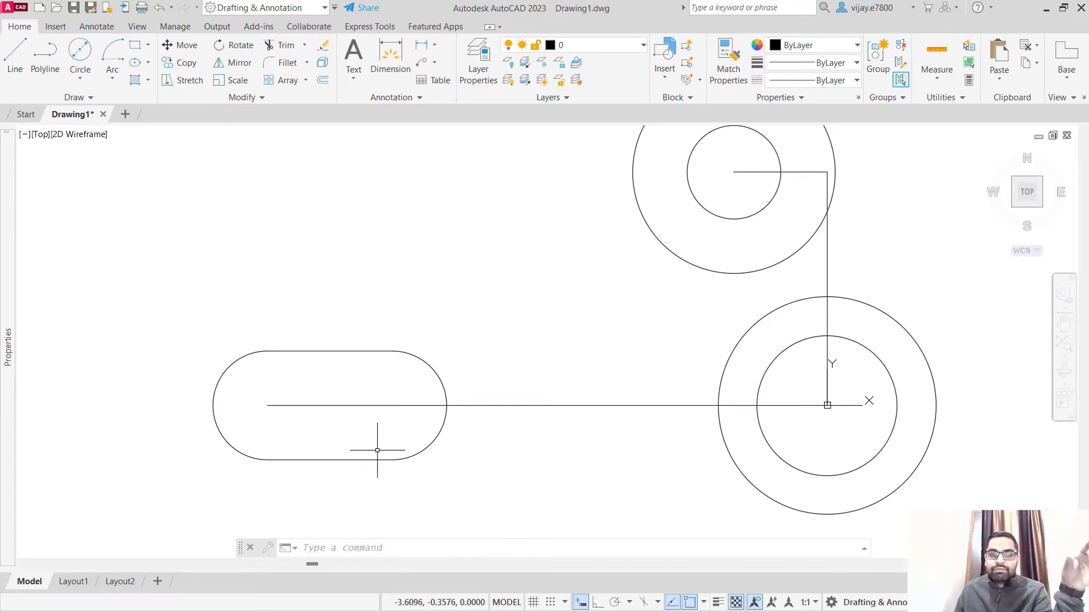
- Calculate 0.75-0.437 in the QuickCalc calculator
left_click(968, 81)
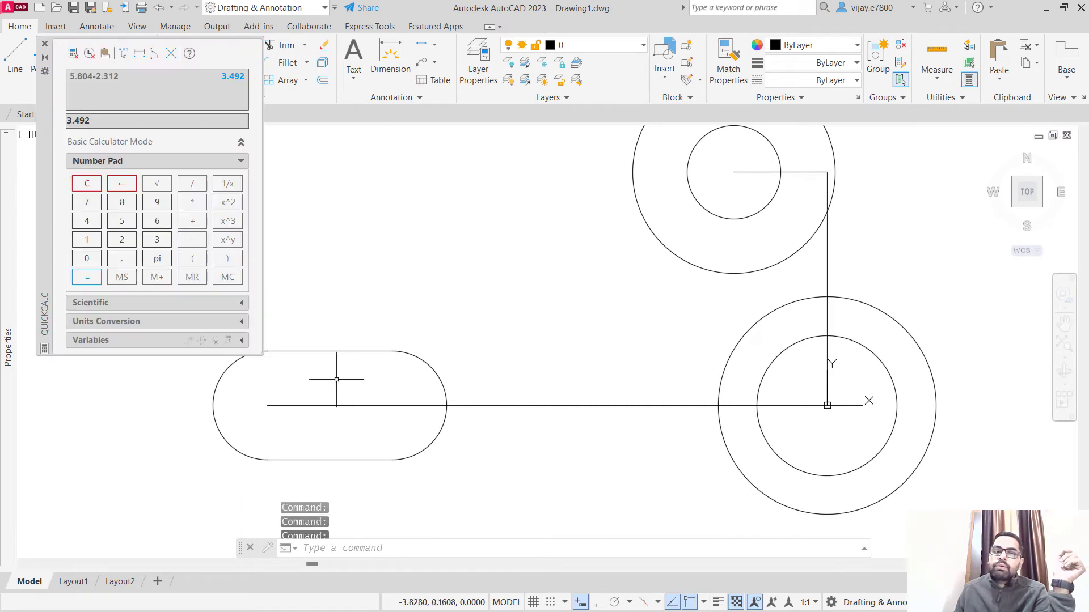
type("0.75")
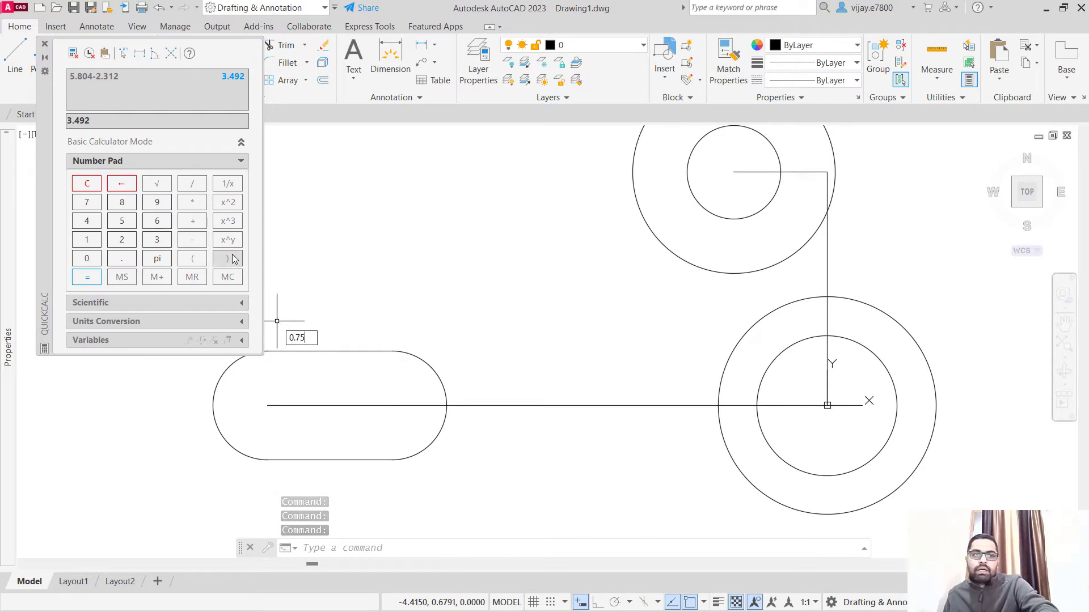
left_click(88, 185)
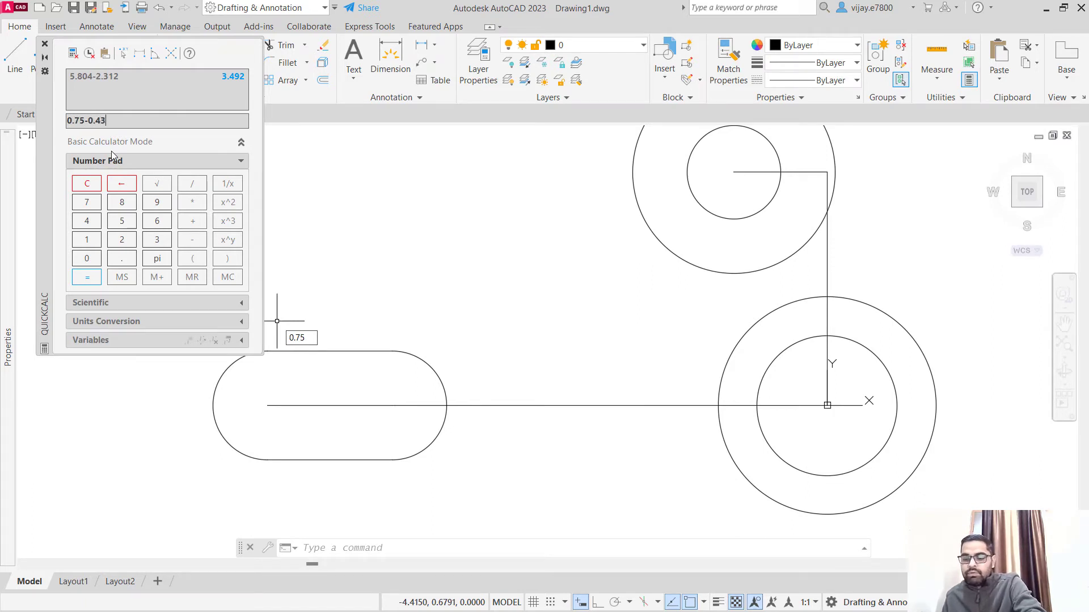
key("Return")
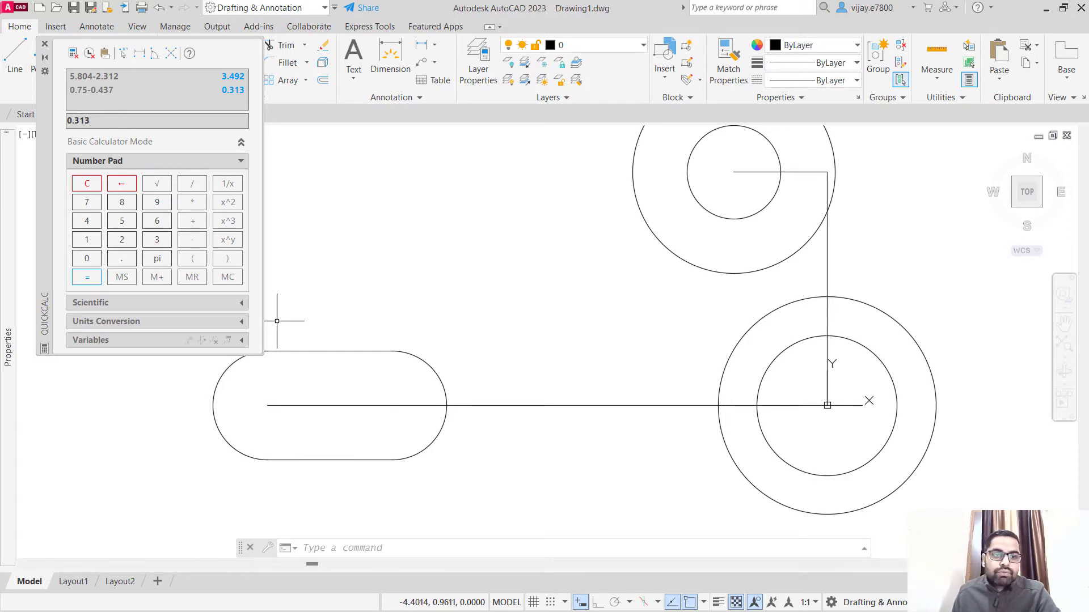
- Offset both straight sides and both end arcs of the slot outward by 0.313
left_click(322, 80)
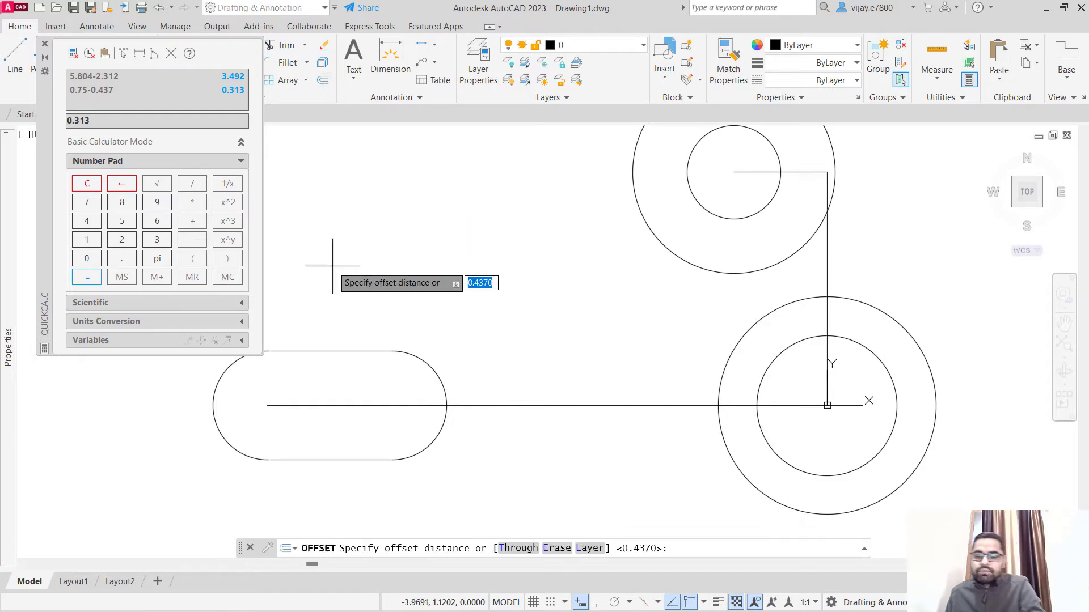
type("0.")
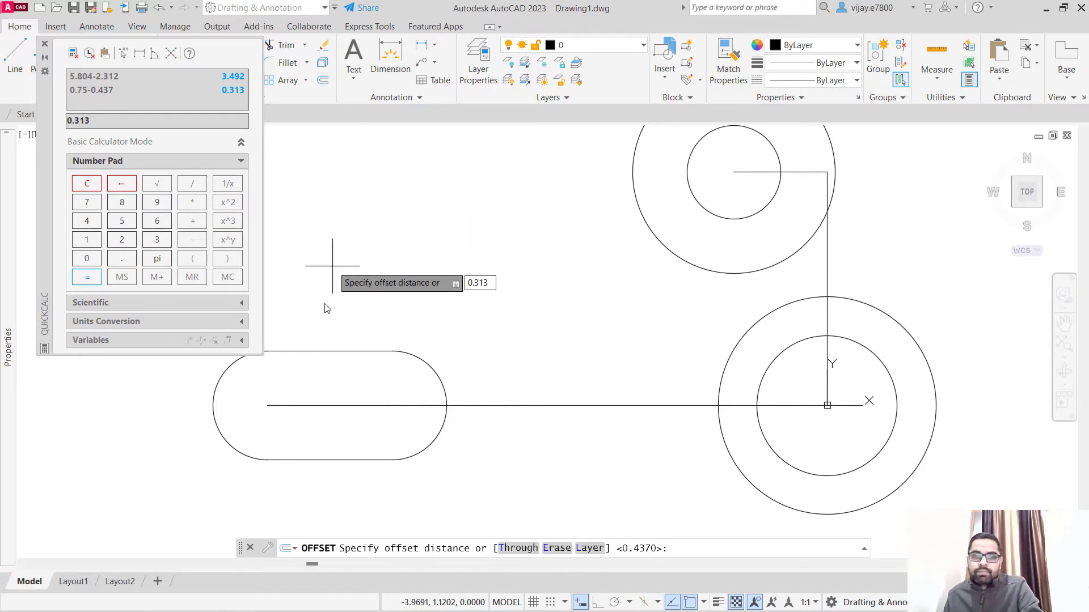
type("313")
key("Return")
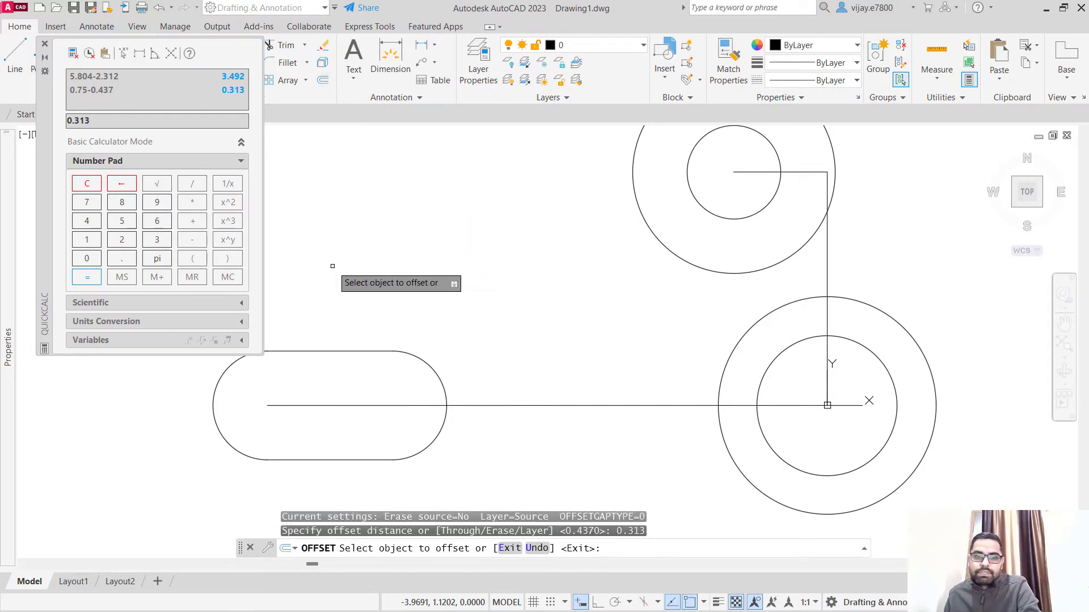
left_click(324, 352)
left_click(323, 319)
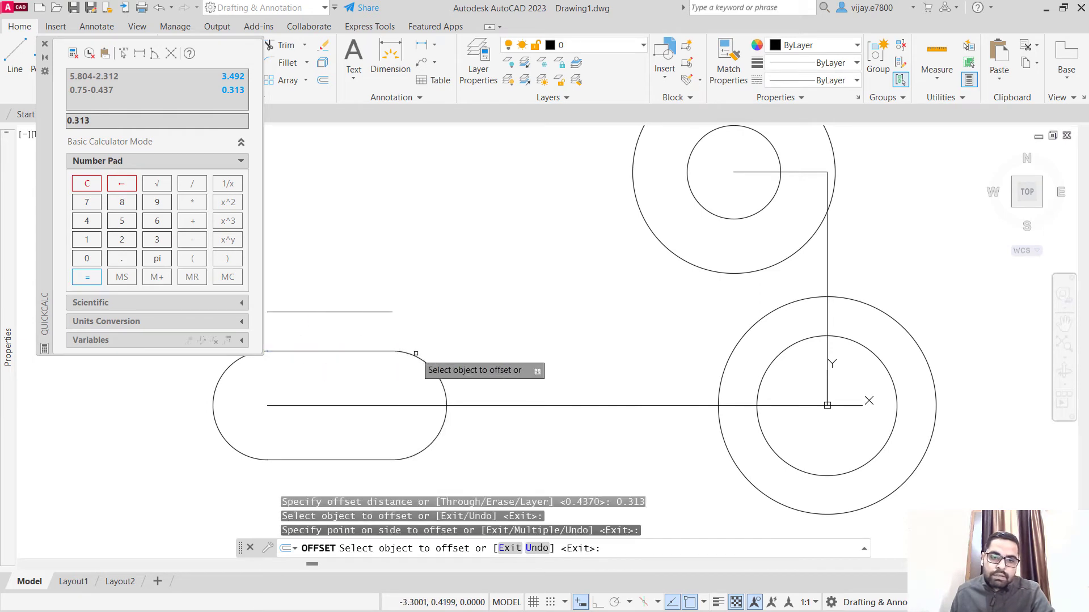
left_click(429, 367)
left_click(448, 363)
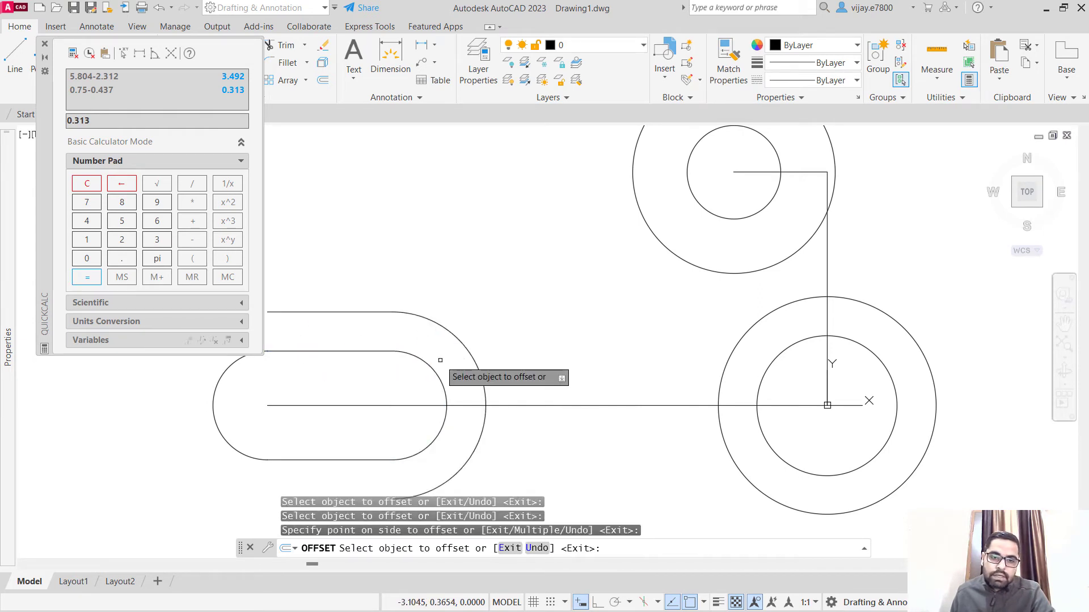
left_click(305, 460)
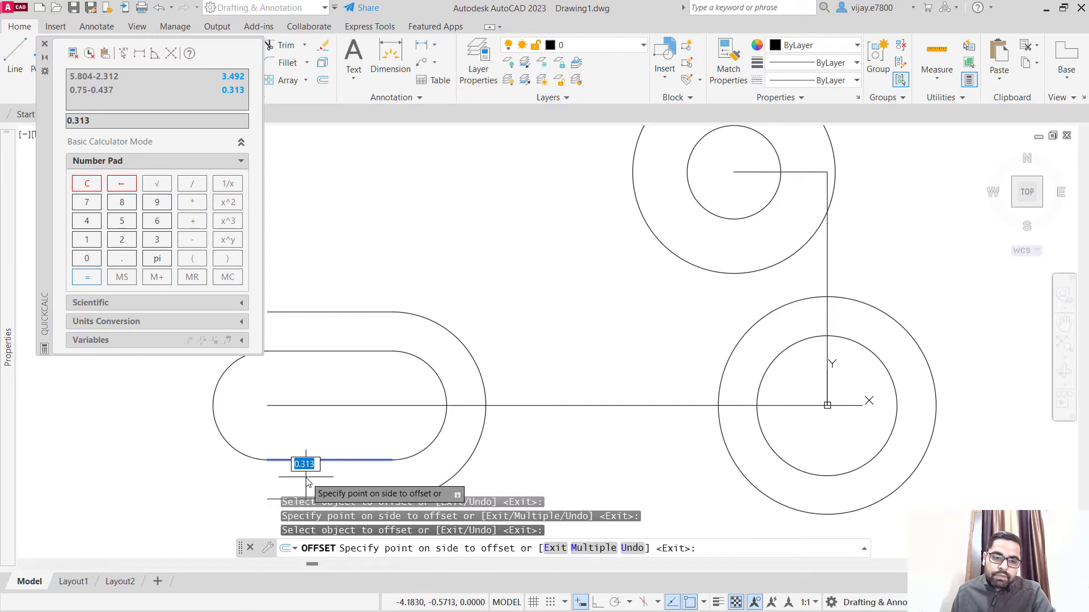
left_click(304, 479)
left_click(235, 448)
left_click(195, 449)
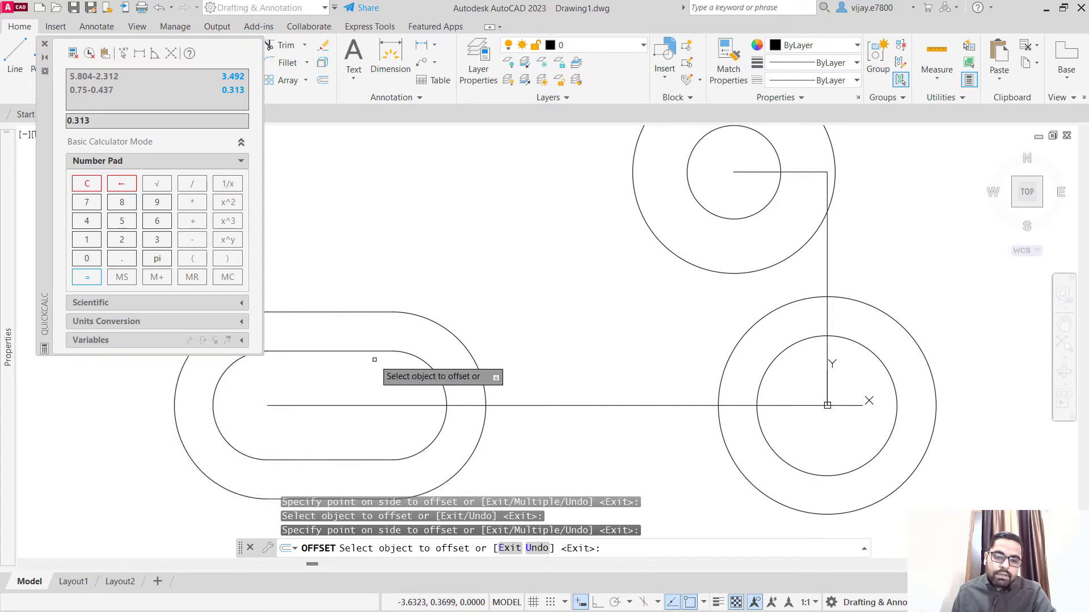
- Close the calculator and draw a horizontal line 2.312 long at 0 degrees from the lower circles' centre
scroll(377, 361, "down", 2)
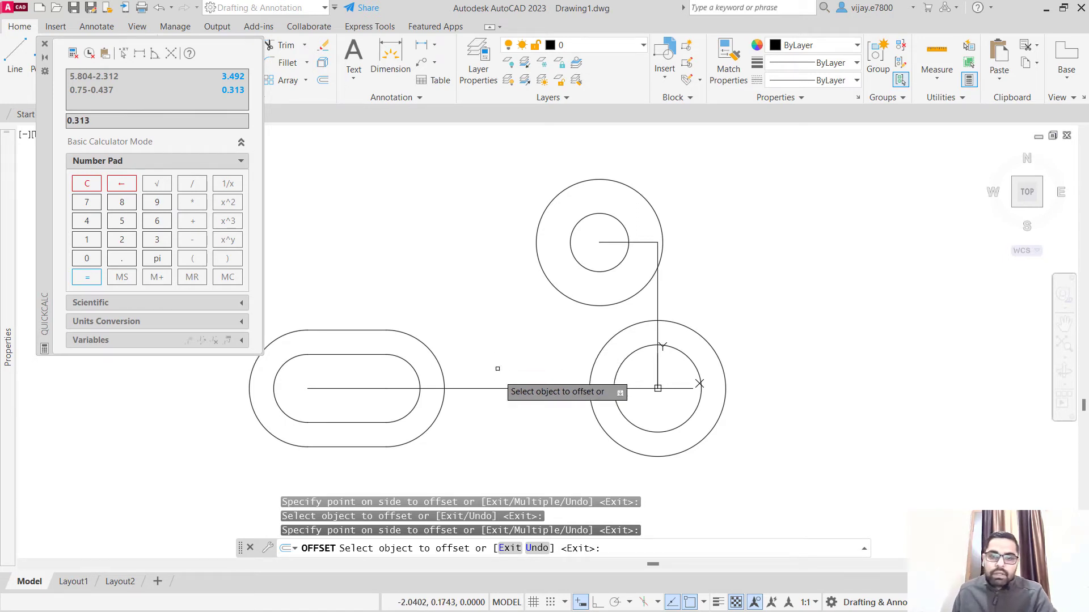
middle_click_drag(764, 314, 575, 302)
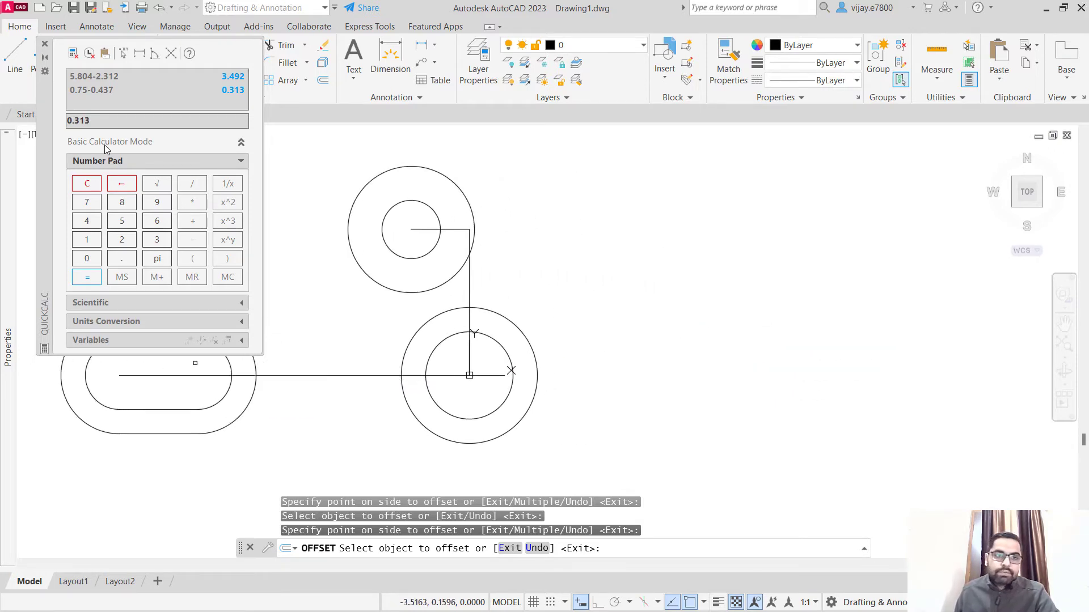
left_click(45, 43)
left_click(16, 54)
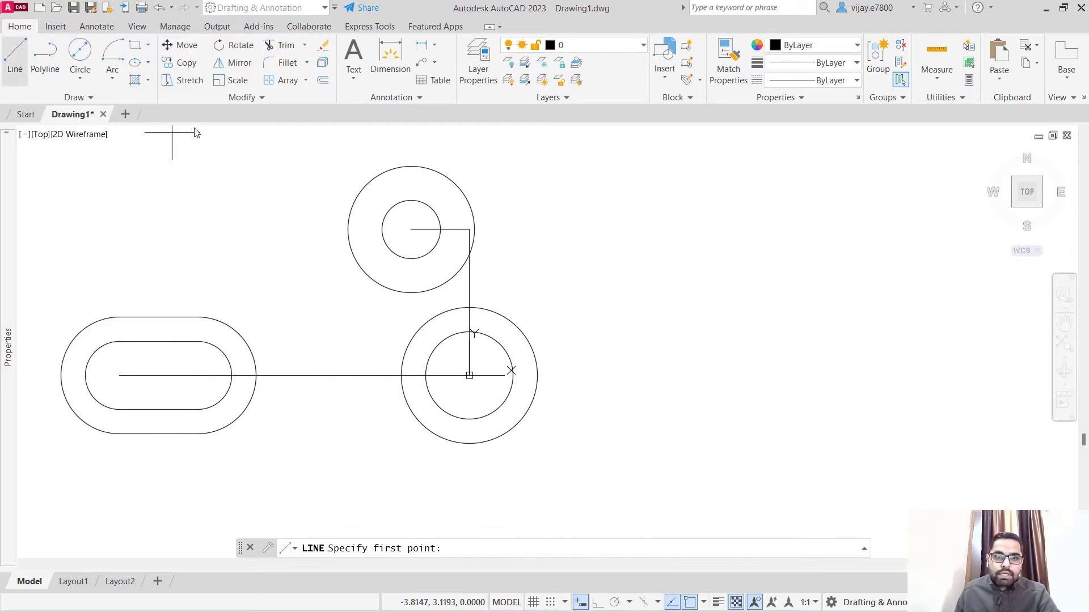
left_click(470, 376)
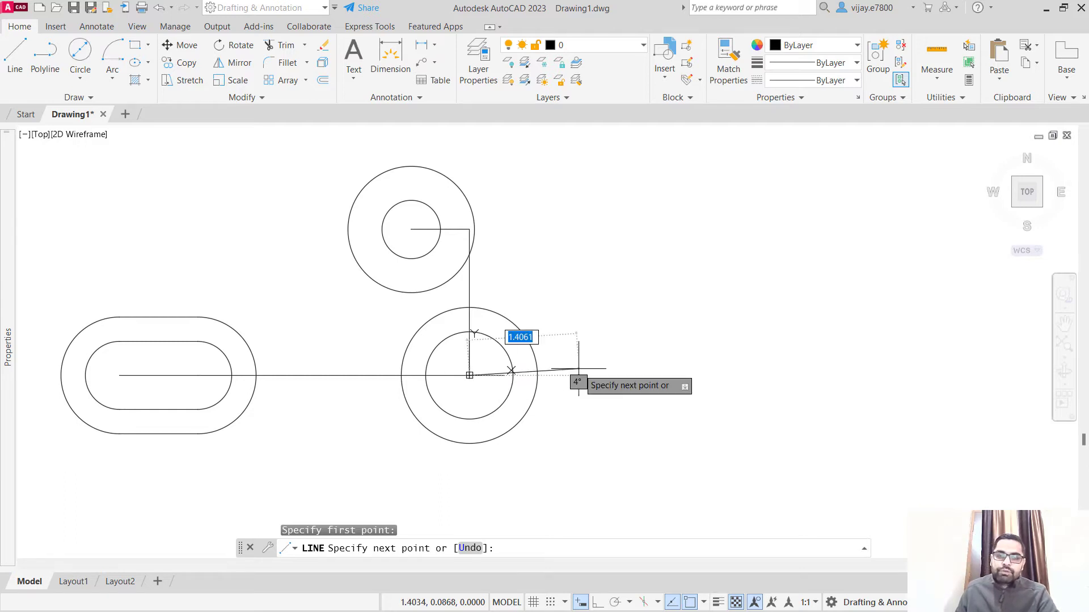
type("2.312")
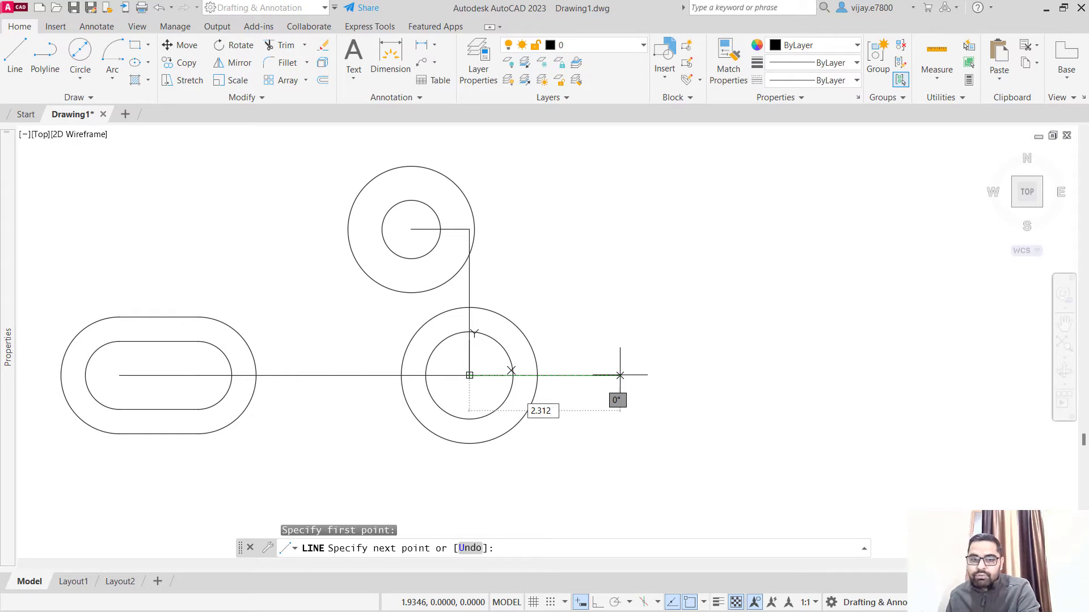
key("Return")
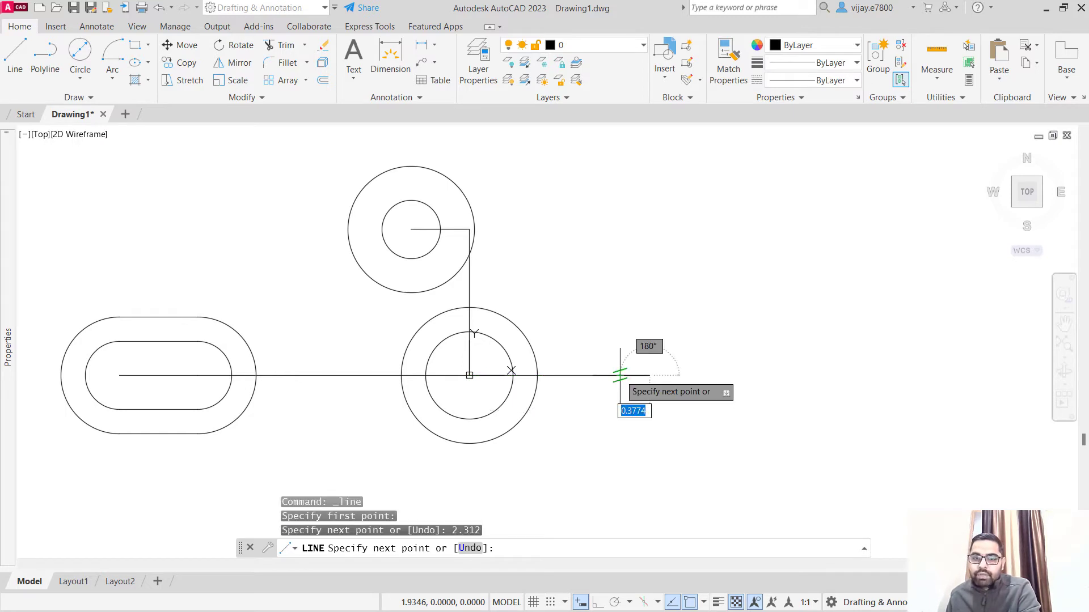
right_click(735, 368)
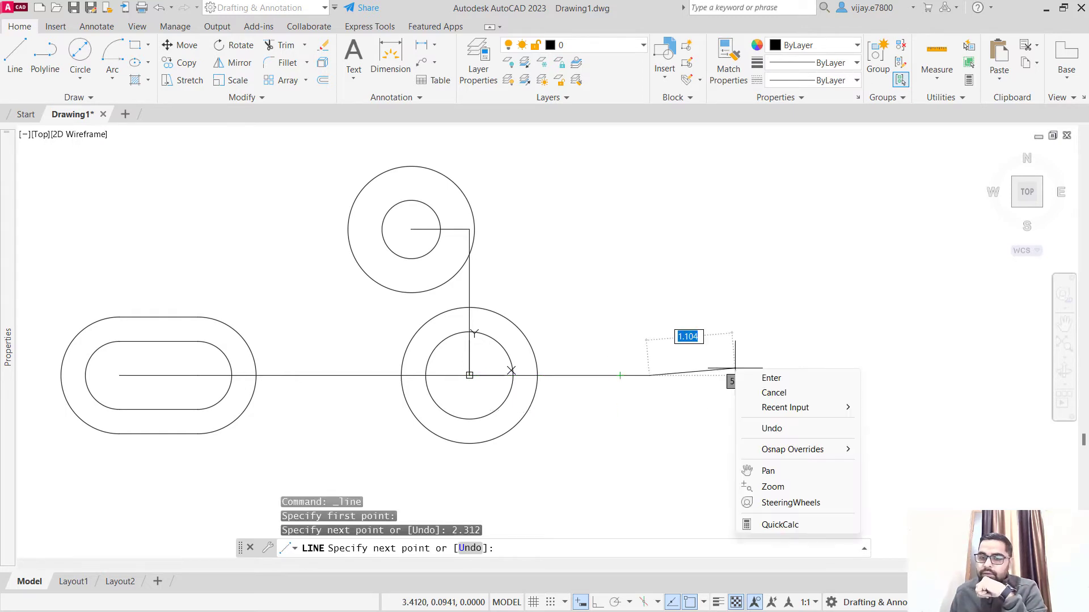
left_click(754, 377)
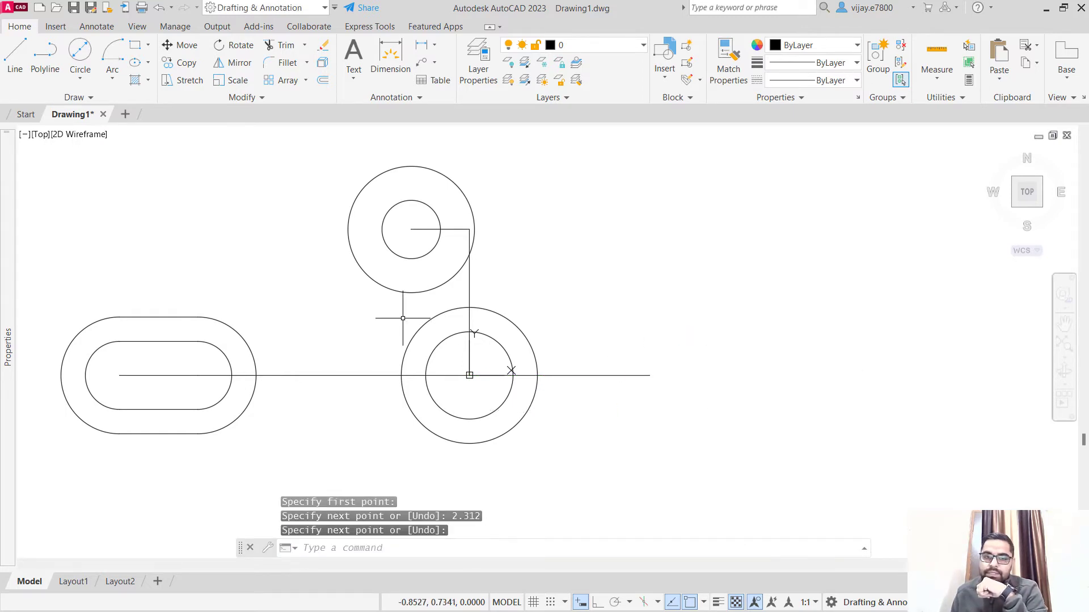
- Draw a line 2.312 long at 40 degrees from the lower circles' centre and finish the line
left_click(15, 57)
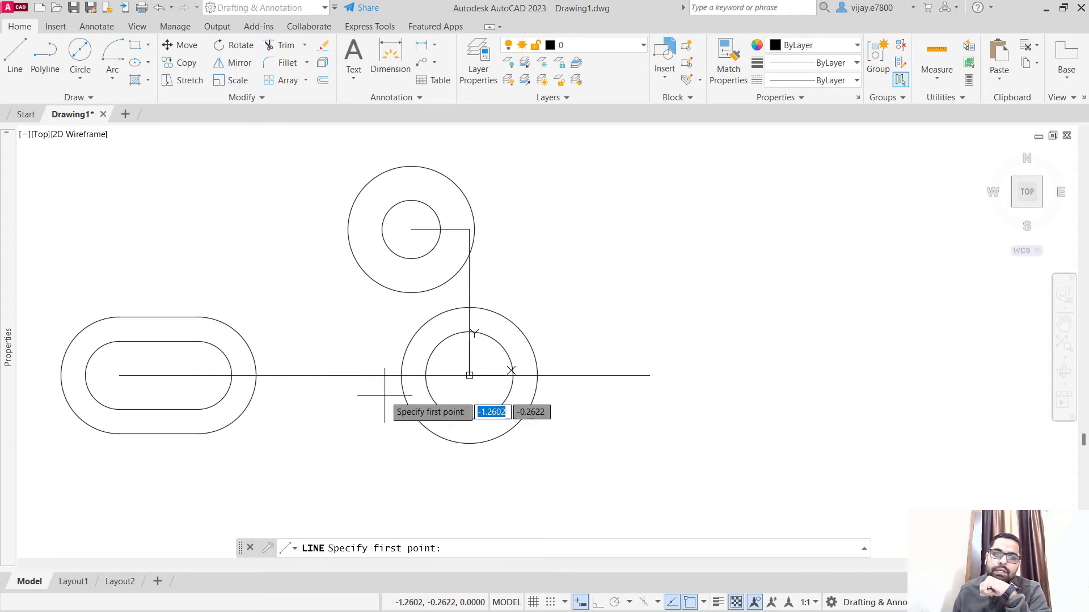
left_click(469, 376)
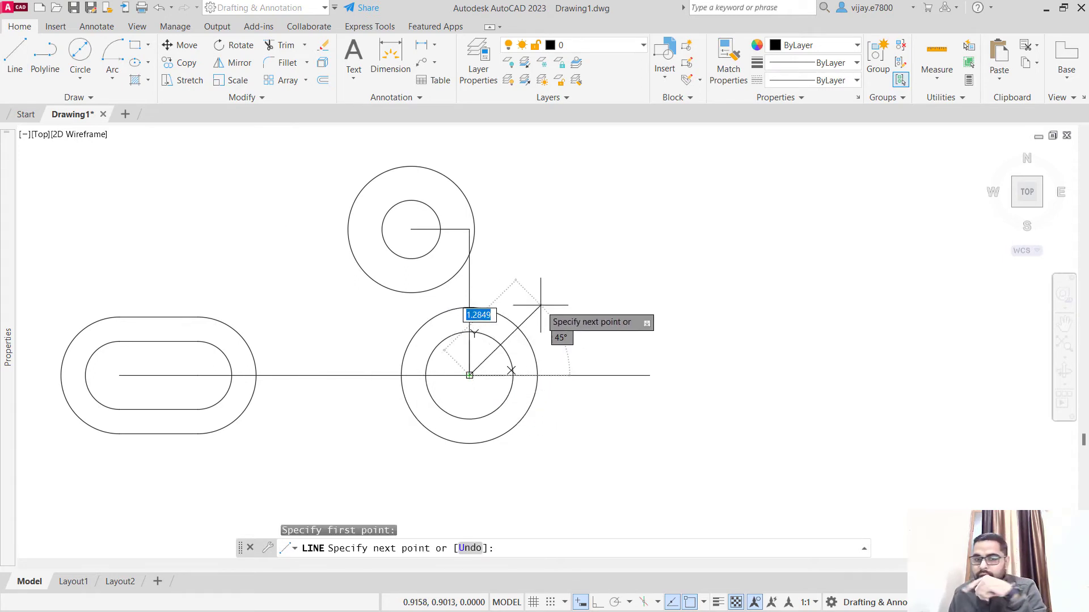
type("1.29")
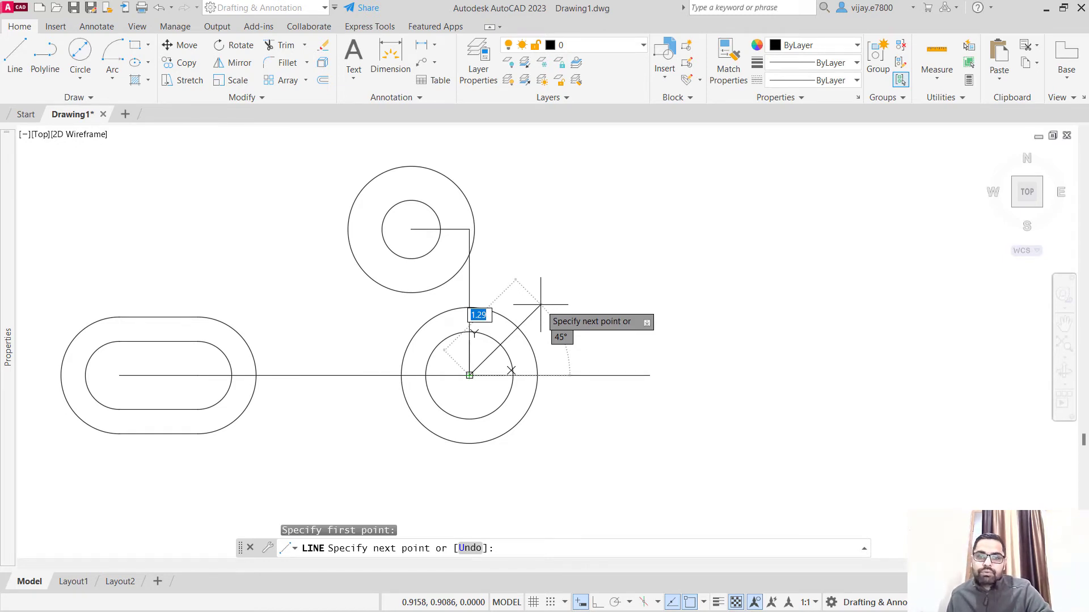
key("Tab")
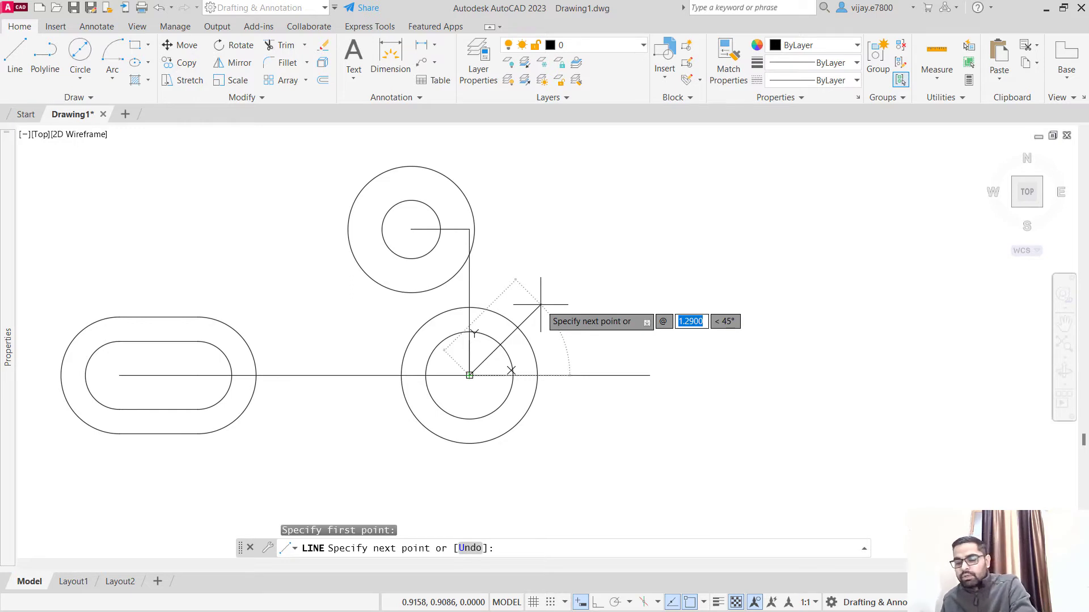
type("2.")
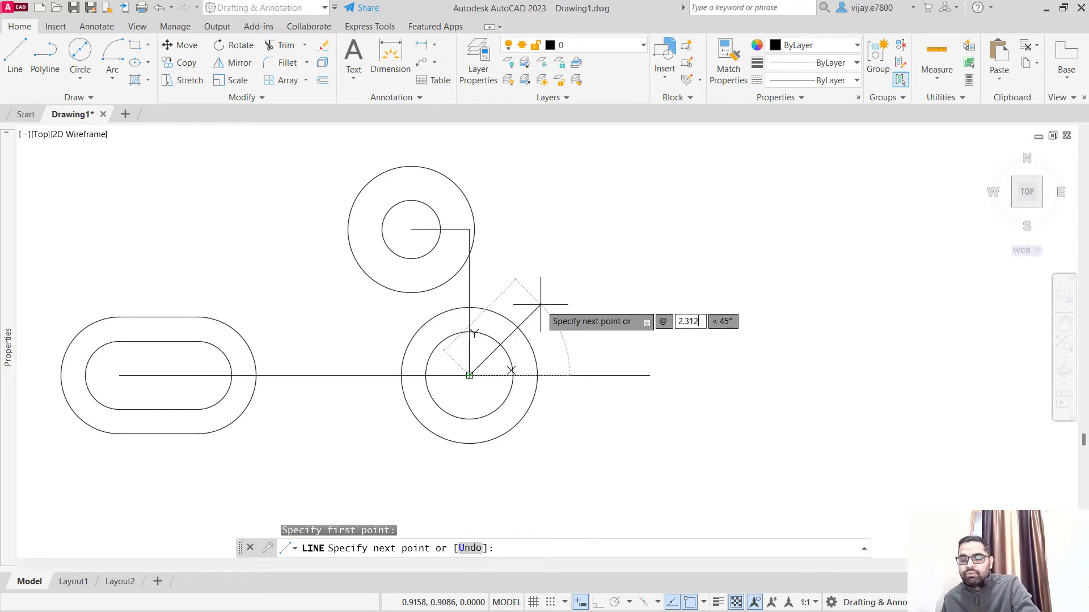
type("312")
key("Tab")
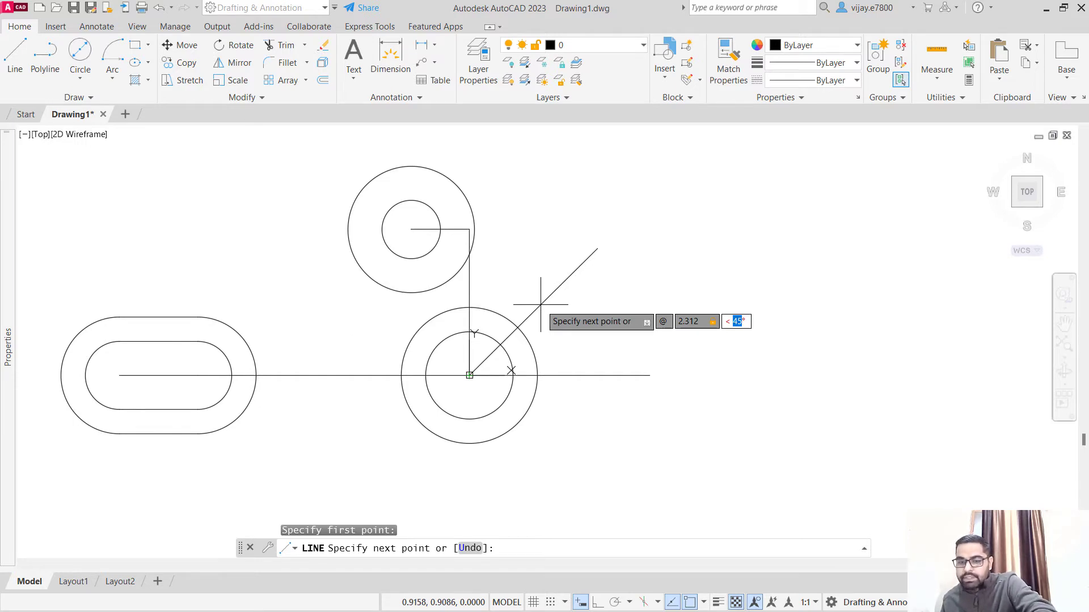
type("40")
key("Return")
right_click(716, 310)
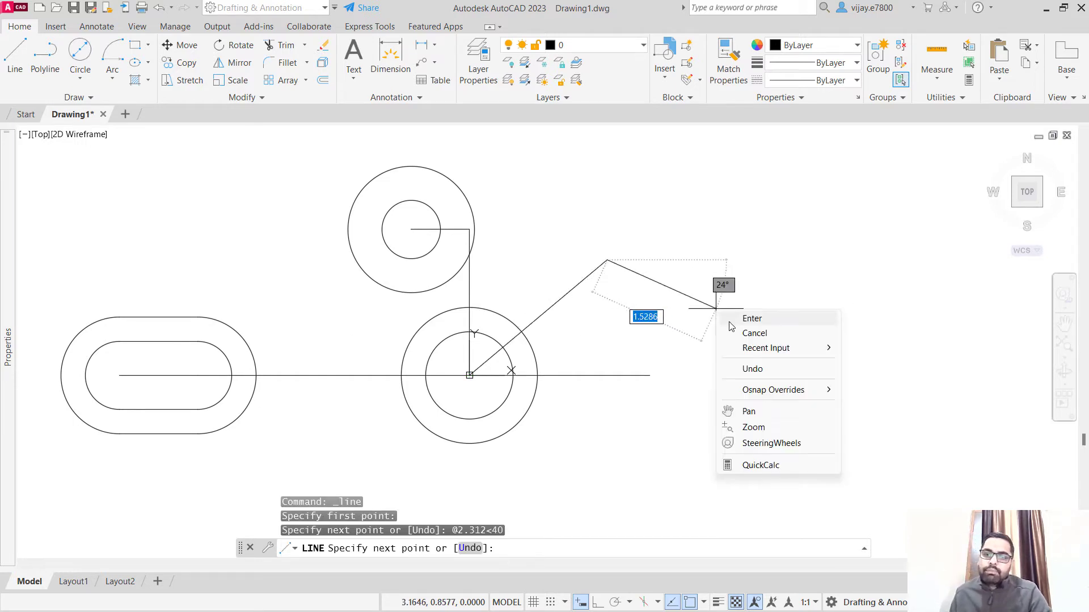
left_click(752, 319)
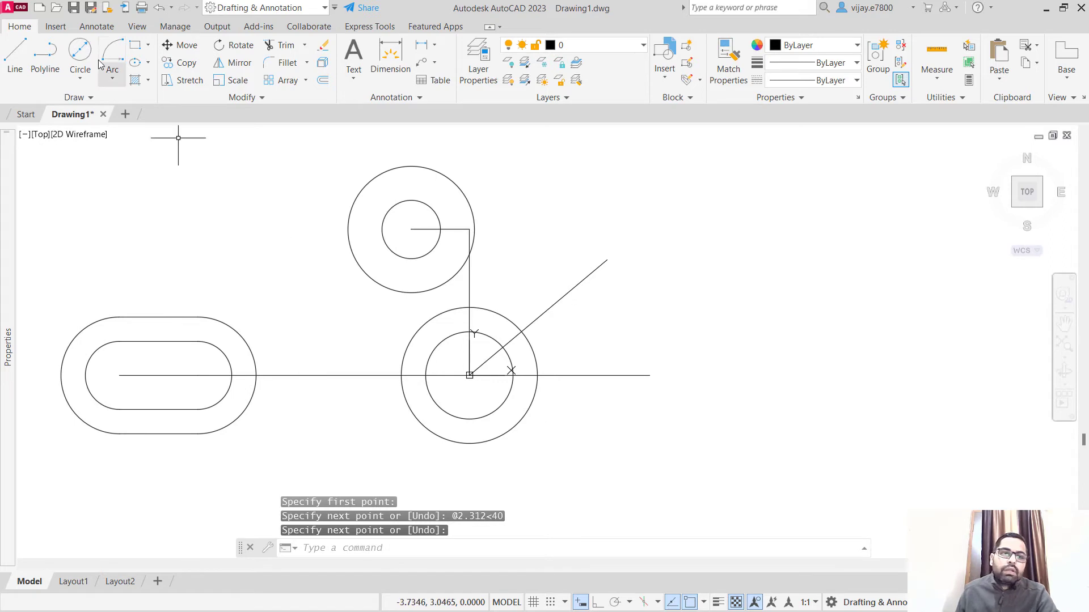
- Draw a Start, Center, End arc from the horizontal line's end to the 40-degree line's end, centred on the lower circles' centre
left_click(114, 81)
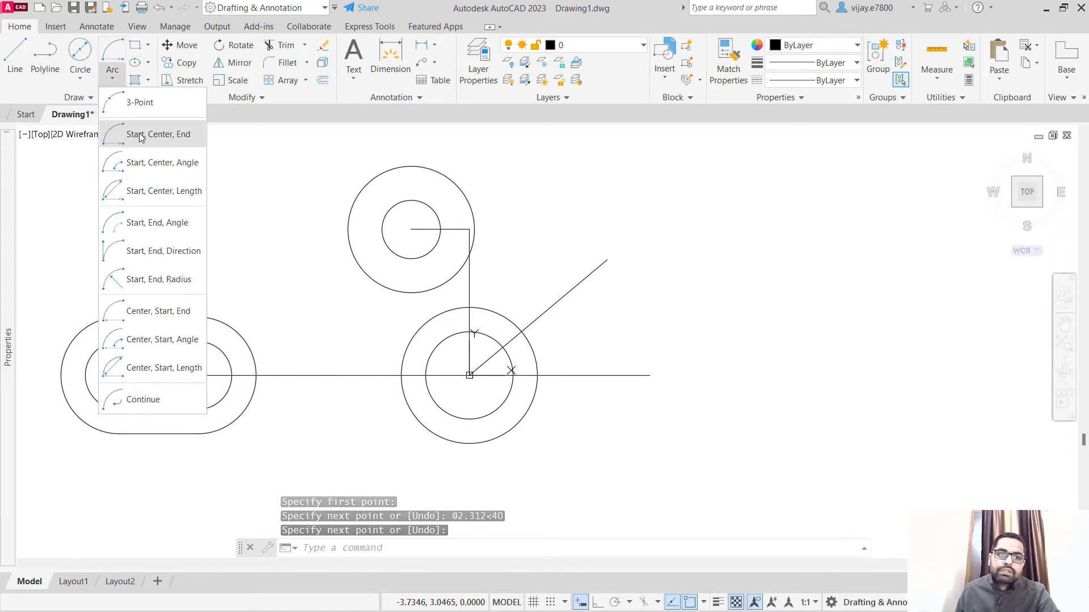
left_click(140, 135)
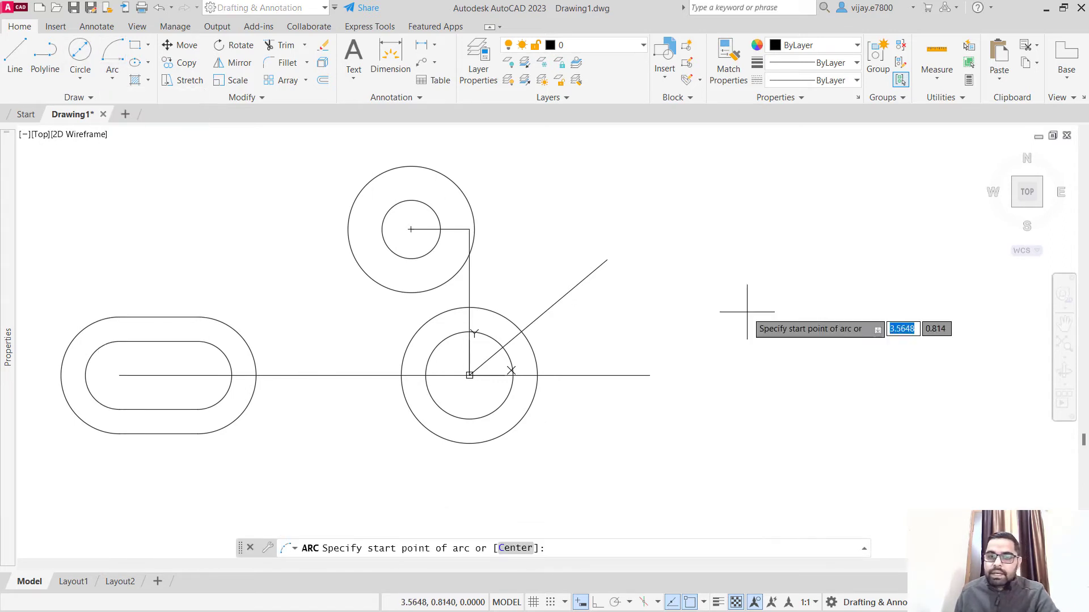
left_click(649, 375)
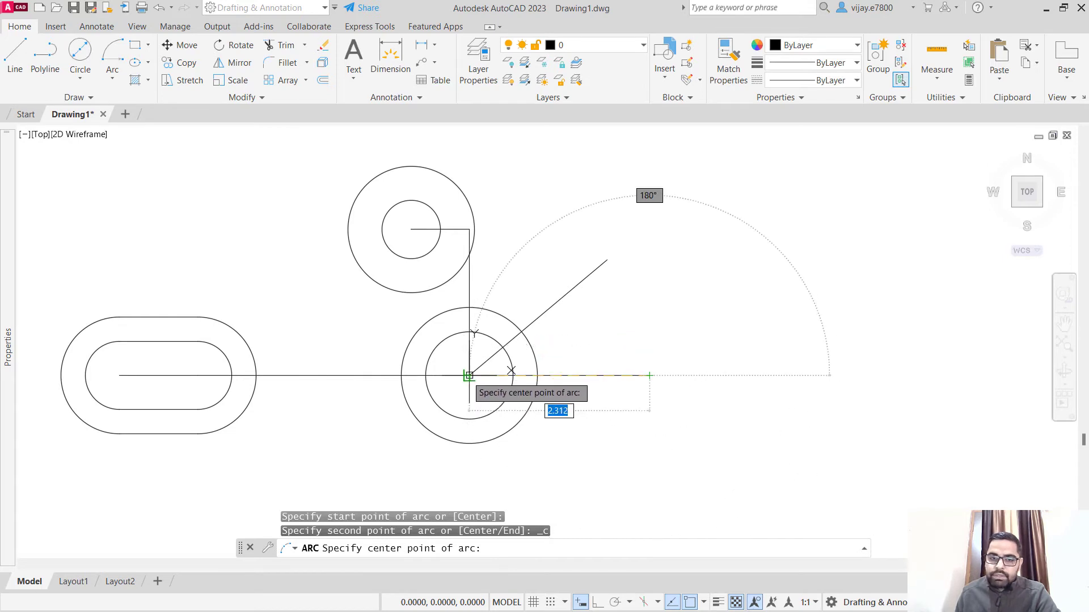
left_click(468, 376)
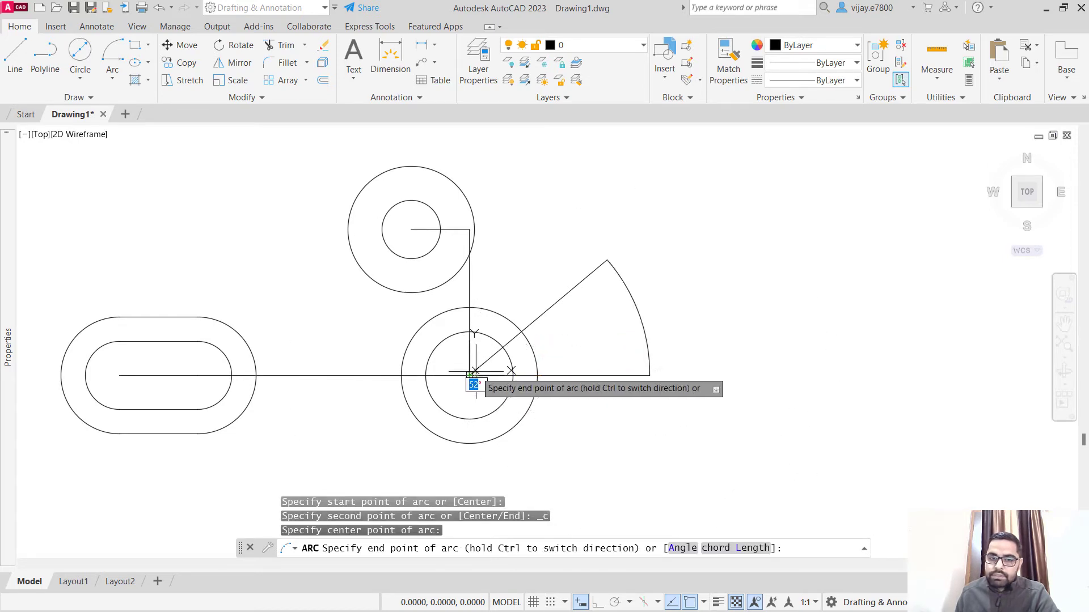
left_click(607, 260)
right_click(719, 311)
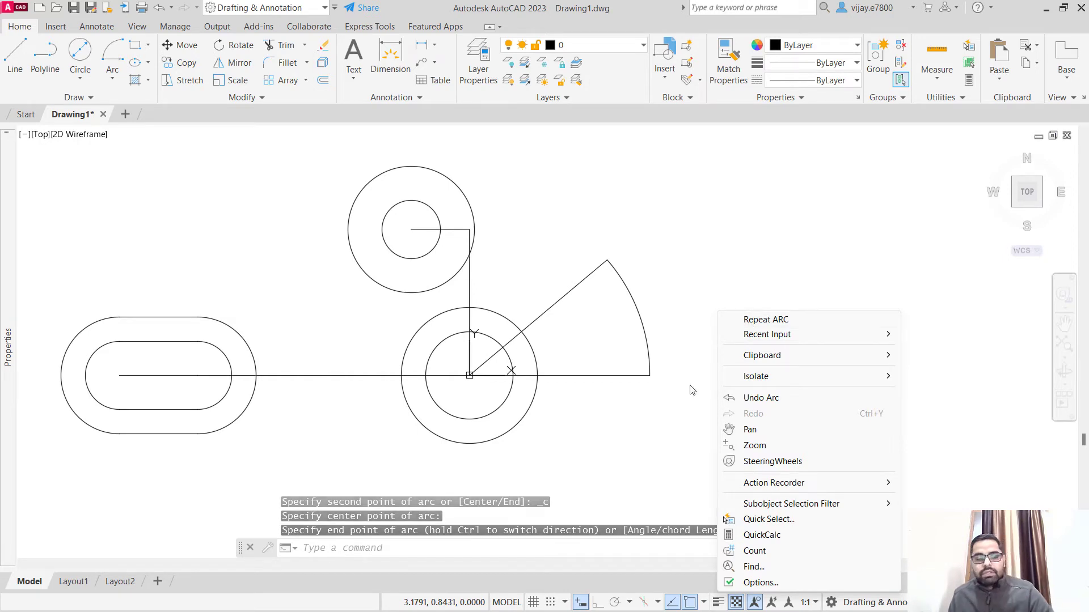
left_click(693, 371)
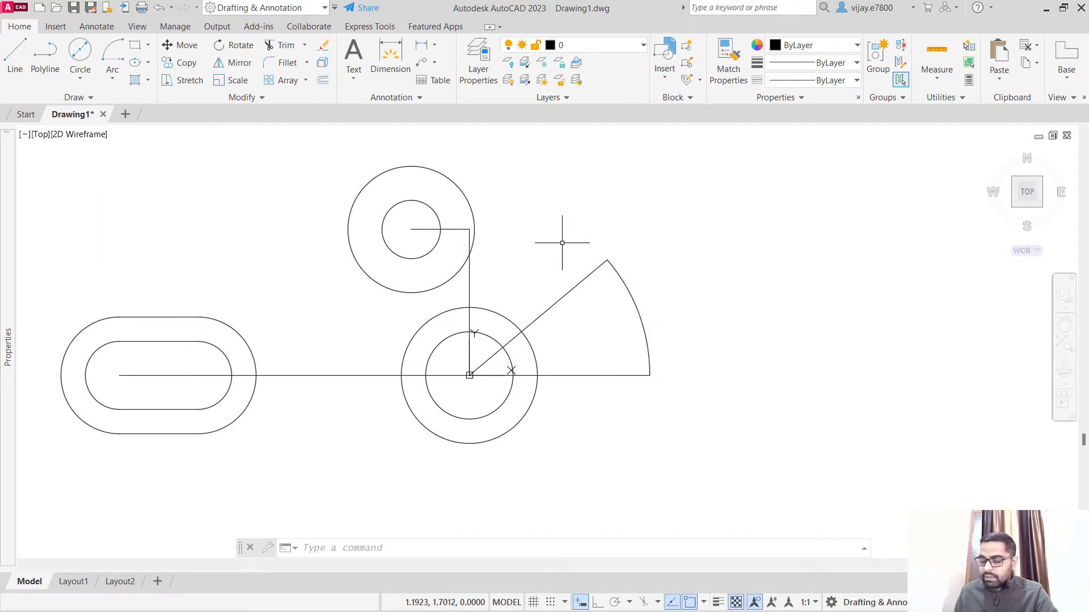
- Offset the new arc by 0.438 to both its inner and outer sides
mouse_move(3, 389)
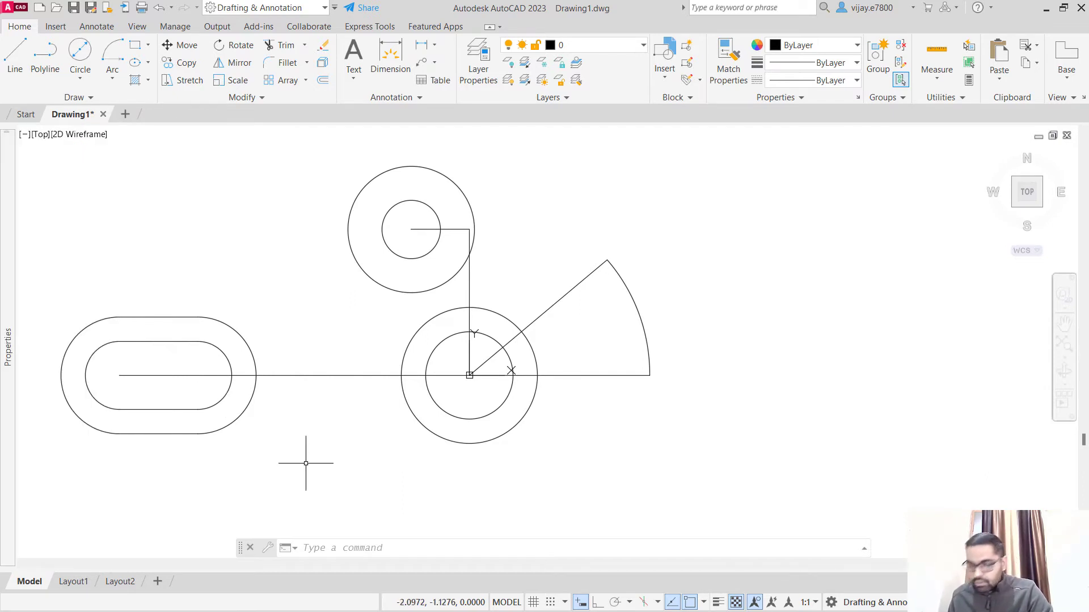
left_click(321, 81)
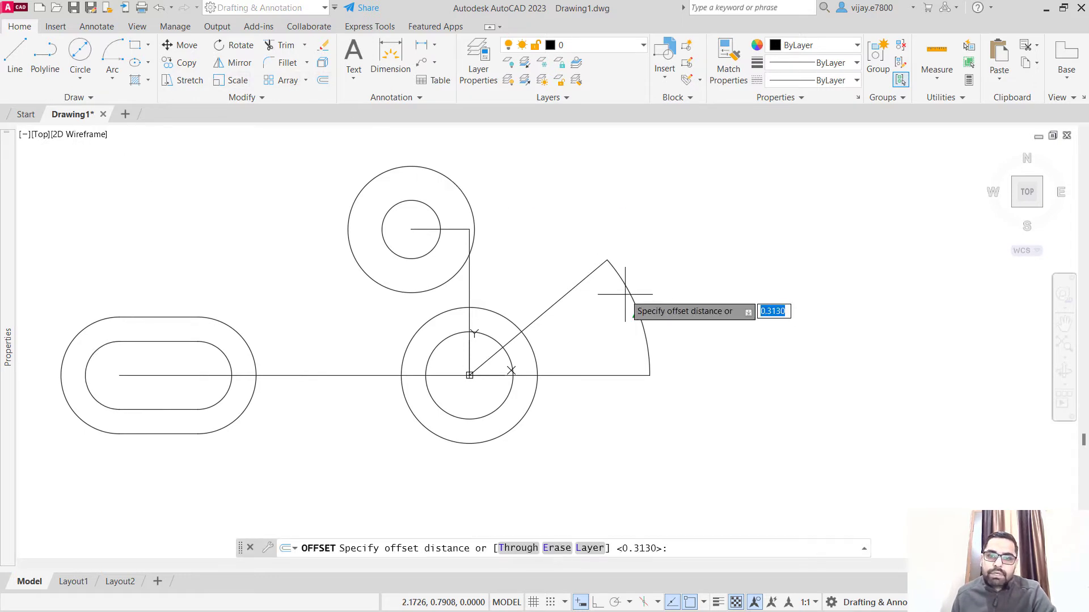
type("0.43")
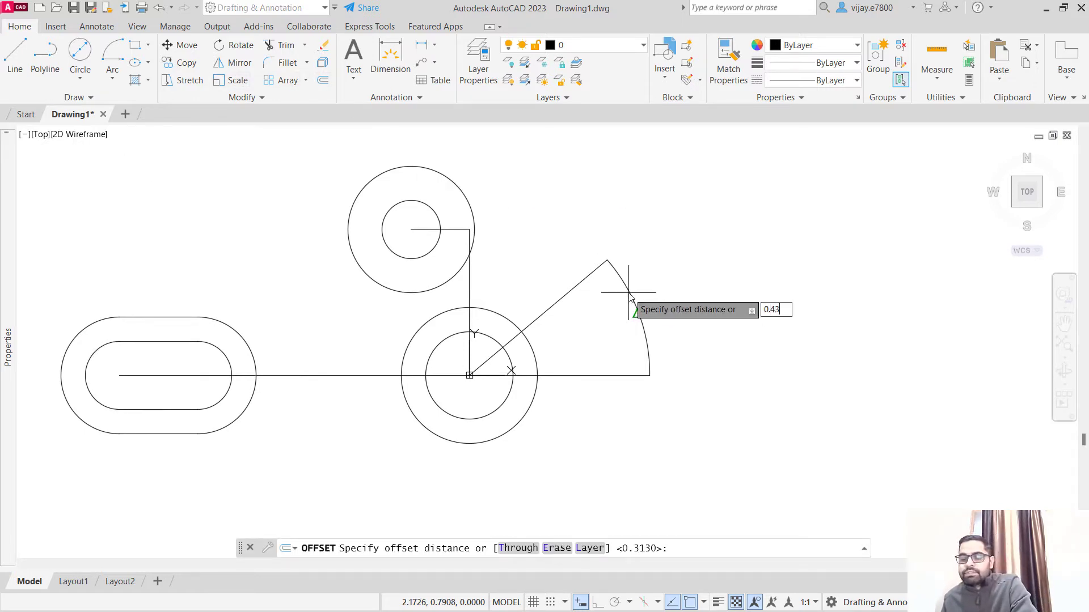
type("8")
key("Return")
left_click(631, 291)
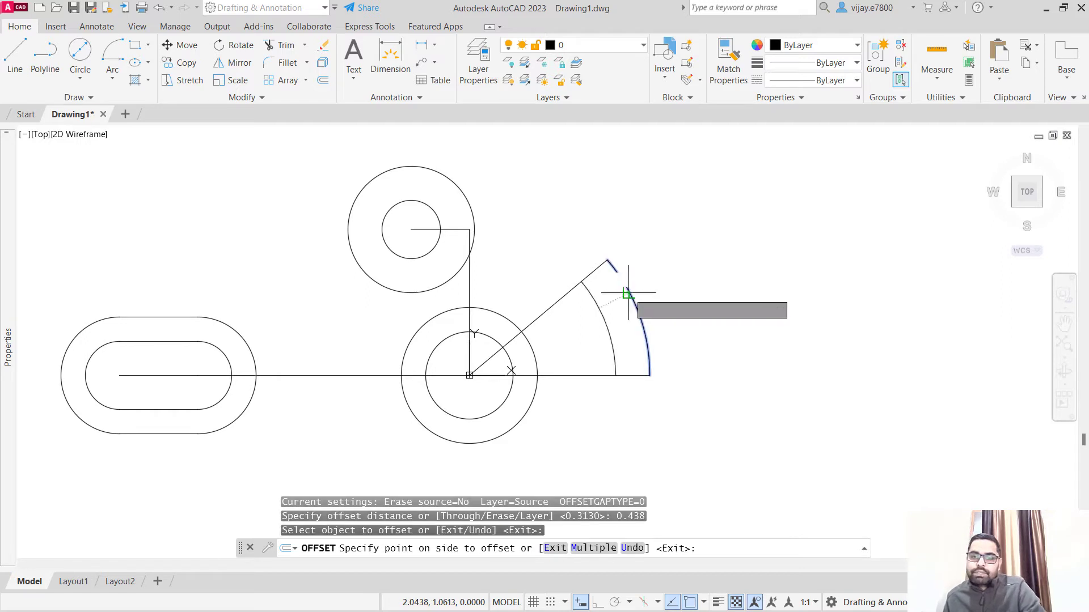
left_click(640, 293)
left_click(641, 293)
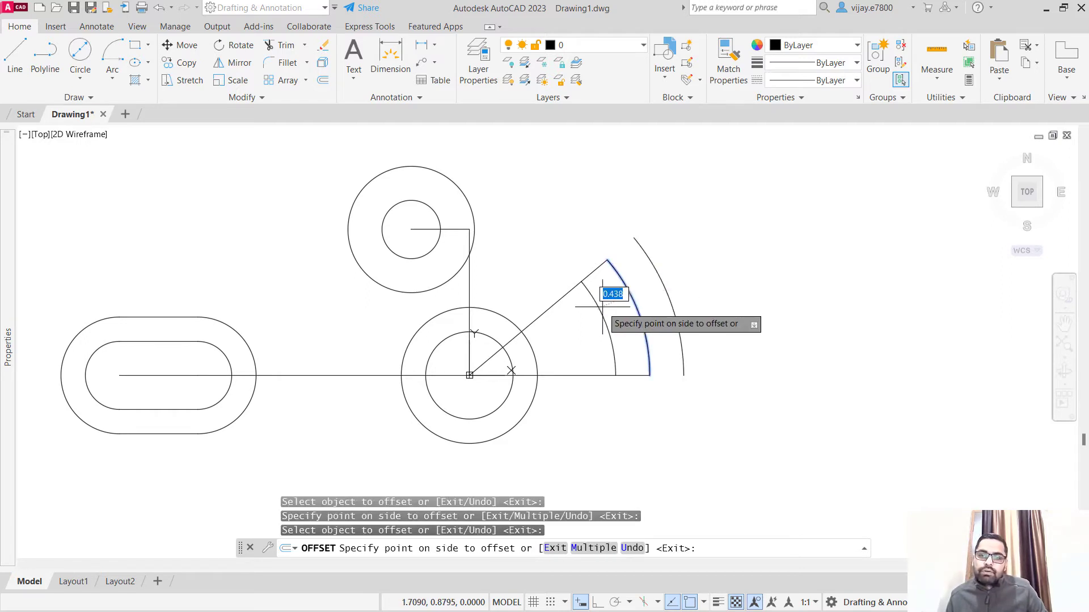
left_click(623, 310)
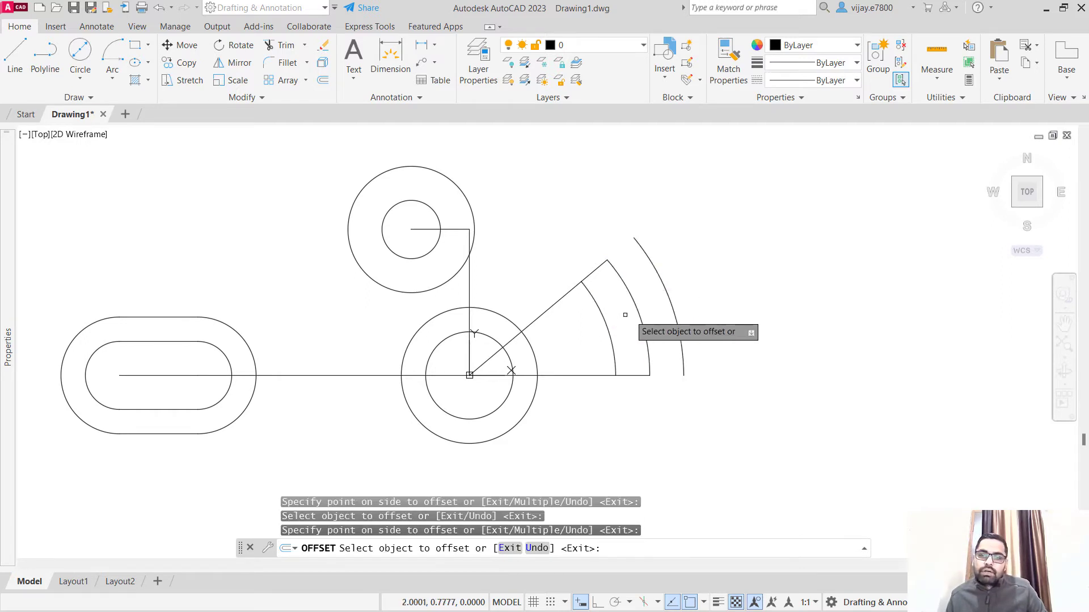
- Close the curved slot's upper end with an arc from the outer to the inner offset arc, centred on the 40-degree line's end
left_click(118, 67)
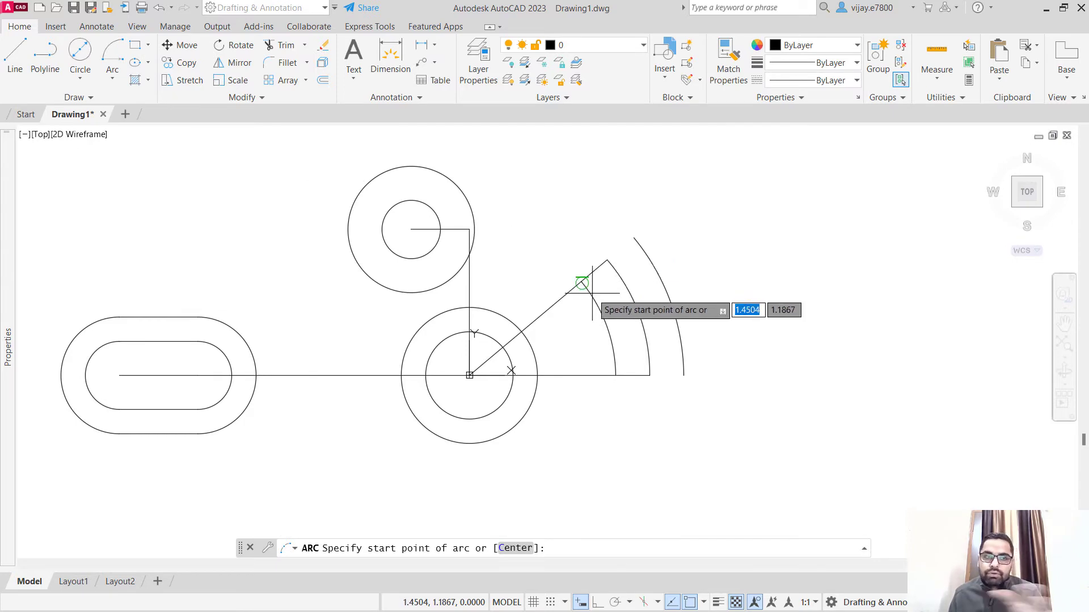
left_click(633, 239)
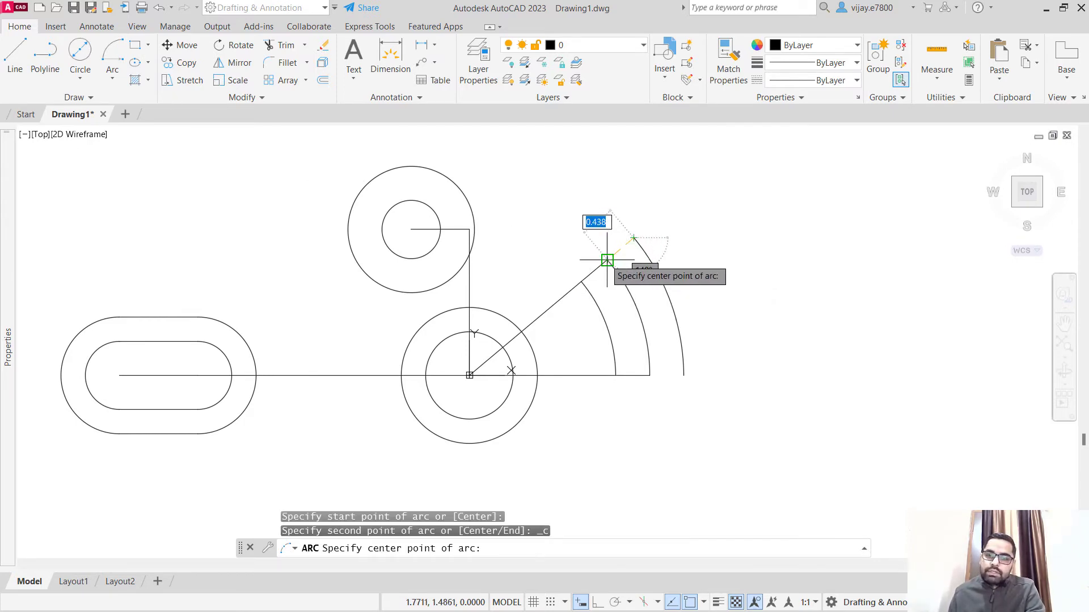
left_click(607, 260)
left_click(581, 281)
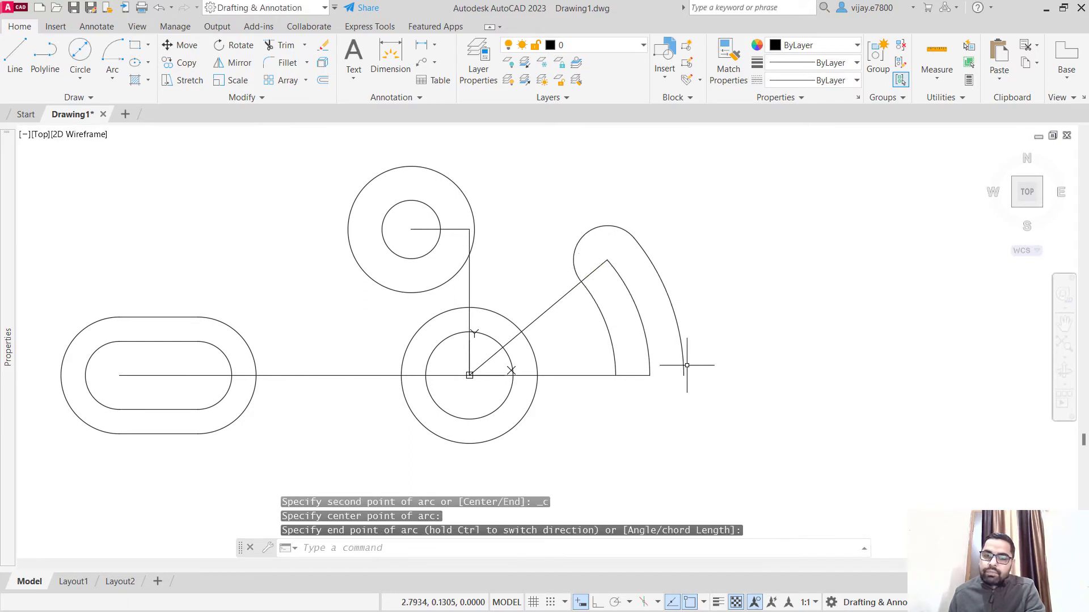
right_click(721, 351)
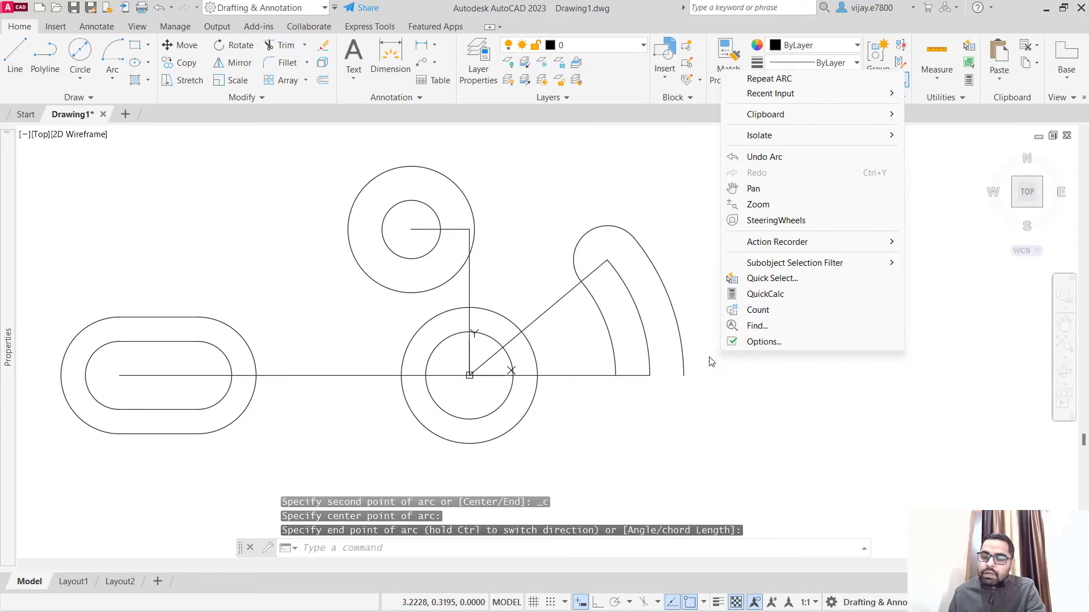
right_click(736, 494)
left_click(809, 214)
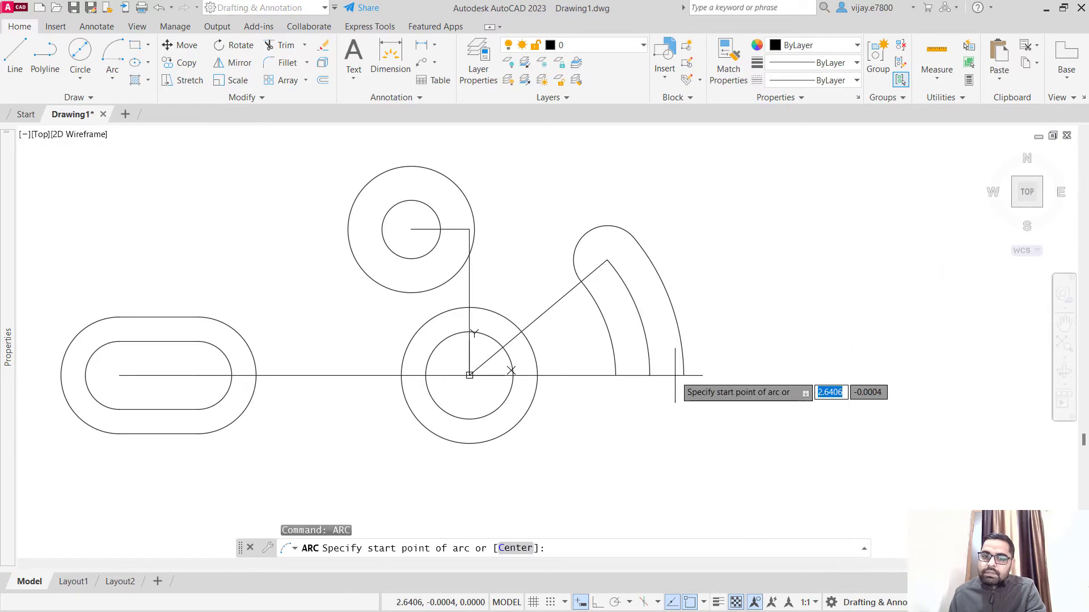
left_click(676, 375)
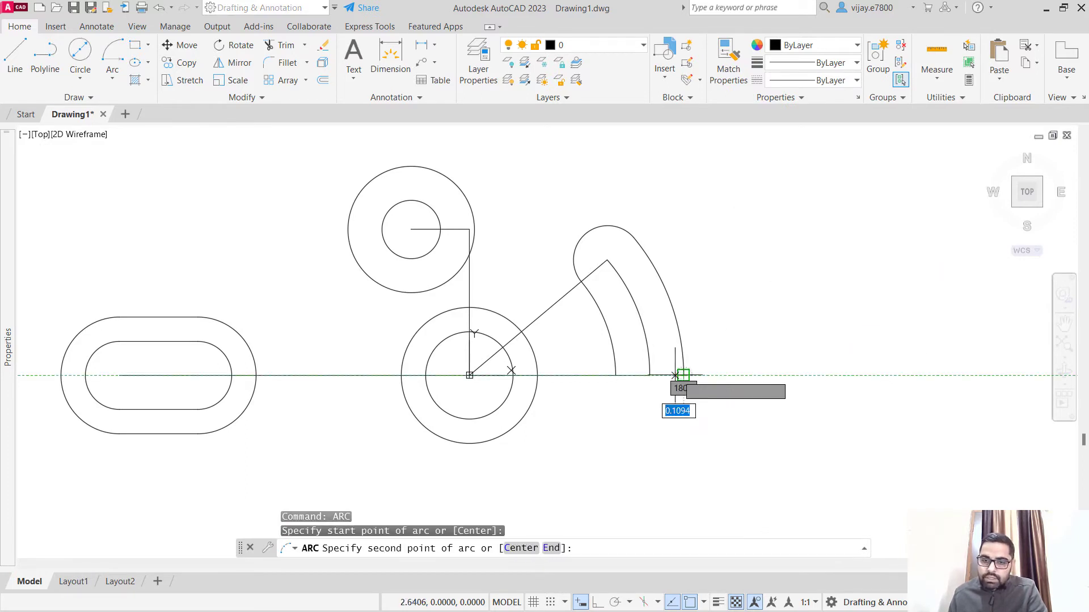
left_click(649, 374)
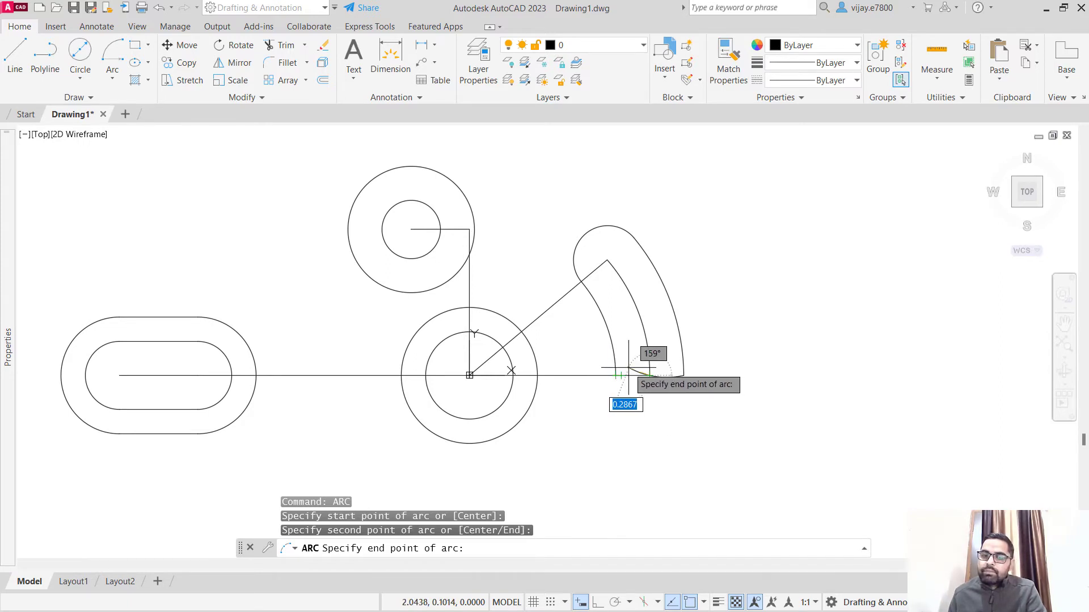
key("Escape")
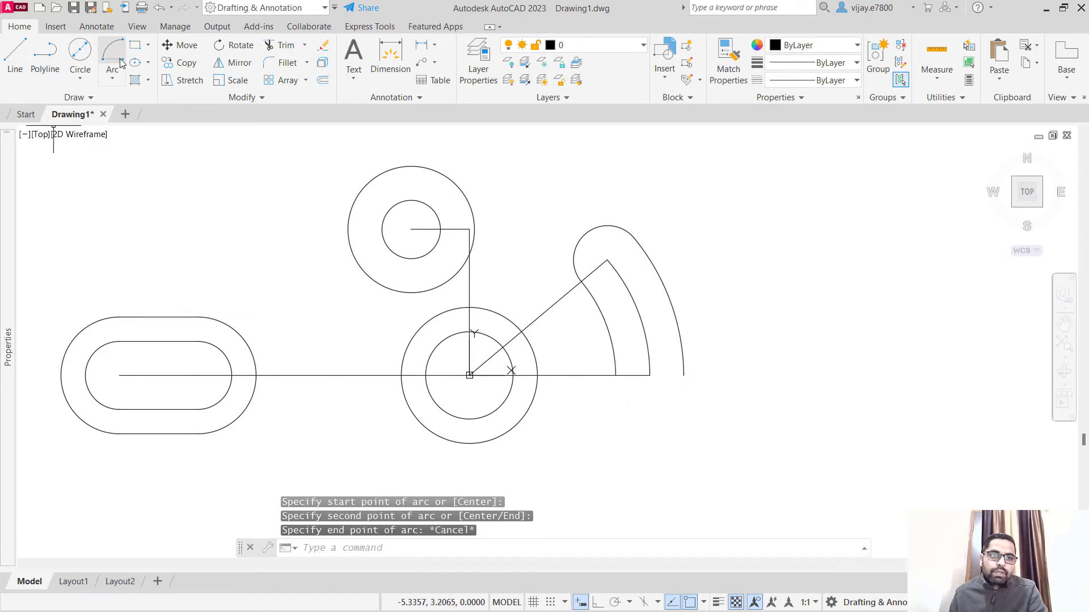
- Close the curved slot's lower end with a downward-bulging Start, Center, End arc from outer to inner arc, centred on the horizontal line's end
left_click(112, 83)
left_click(154, 136)
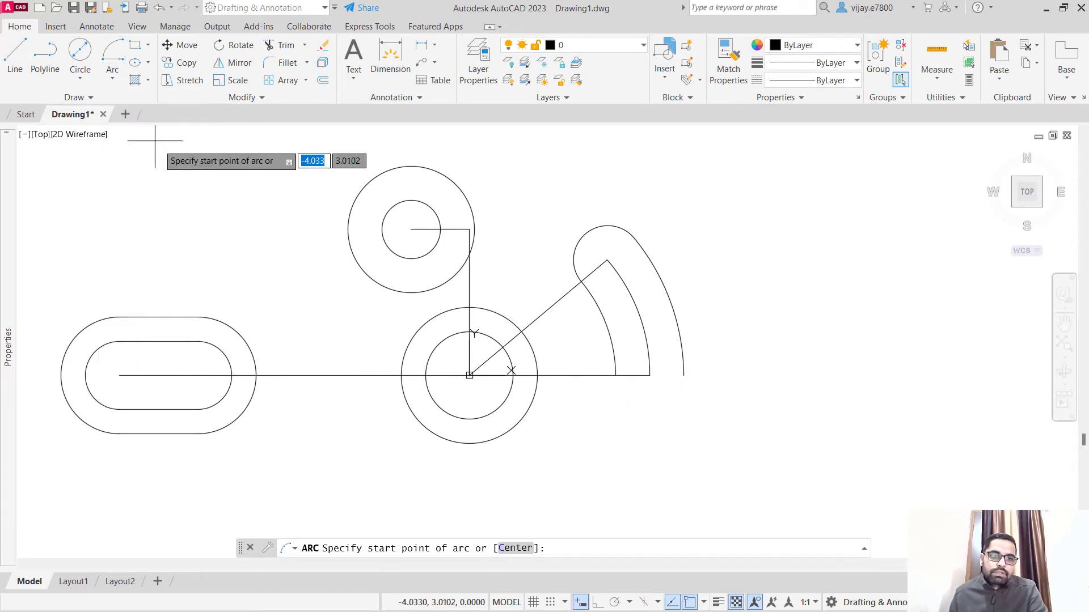
left_click(683, 375)
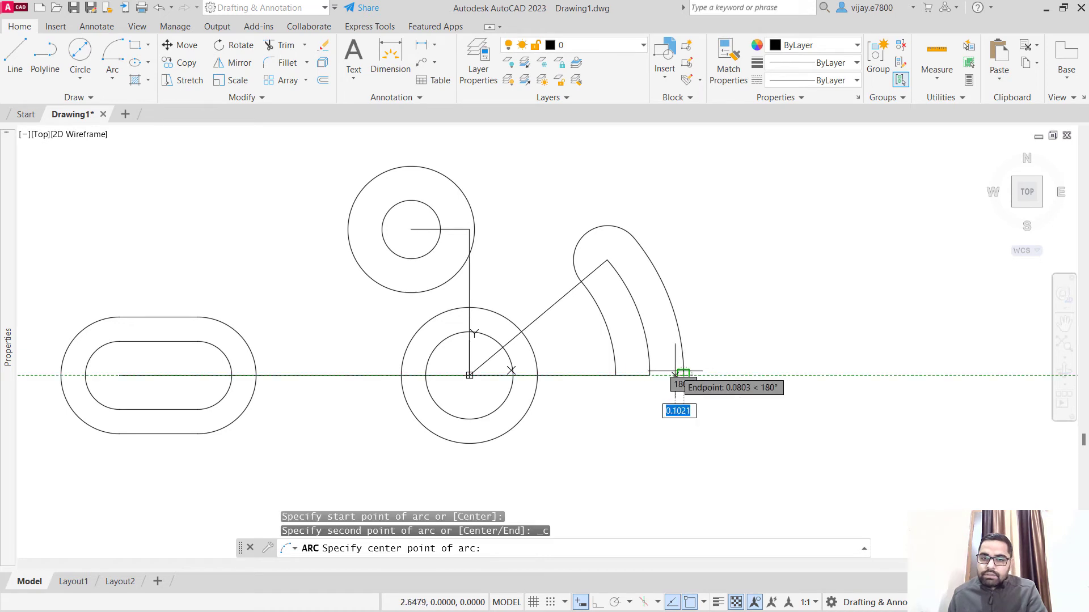
left_click(649, 376)
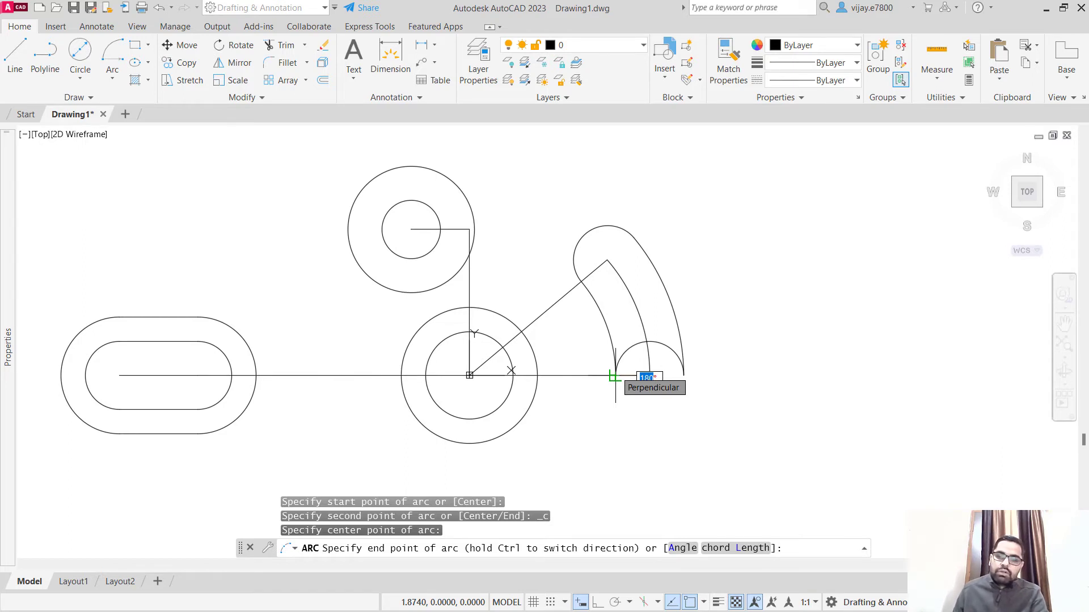
key("ctrl")
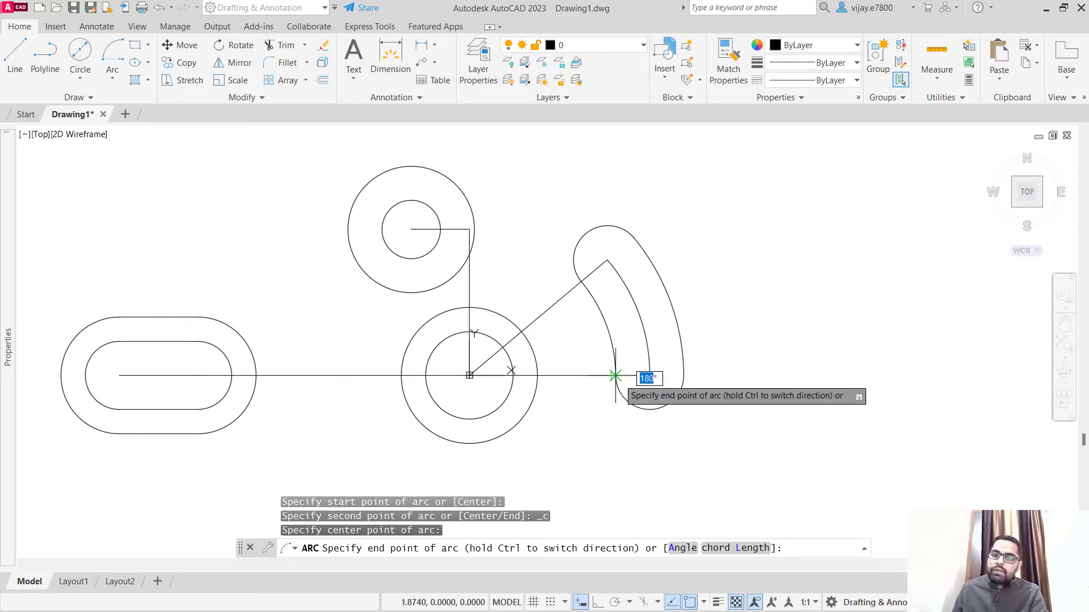
left_click(616, 375)
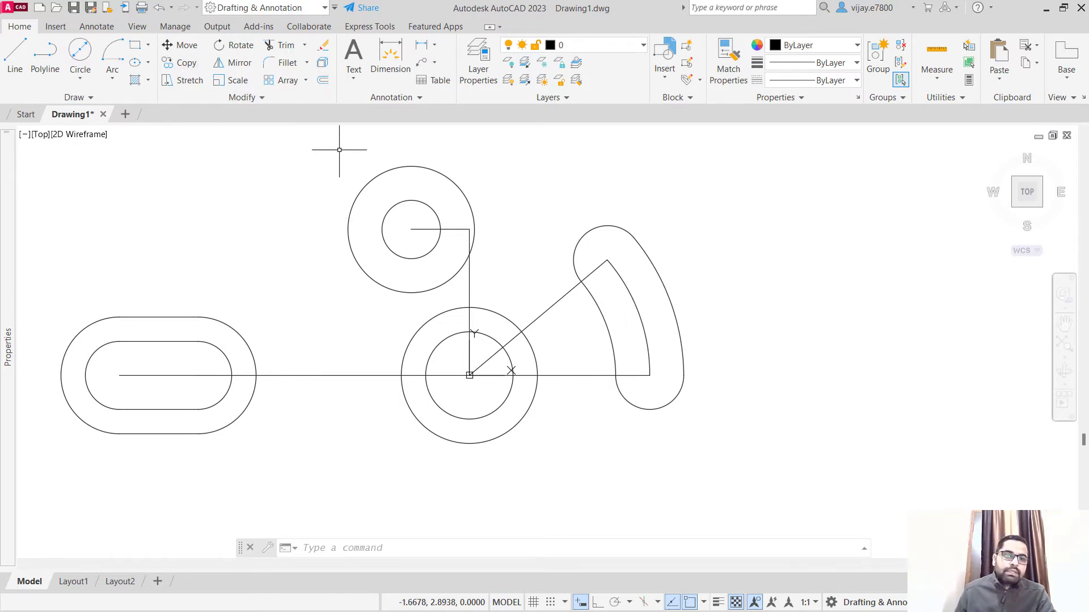
- Calculate 0.875-0.438 in the QuickCalc calculator
left_click(322, 81)
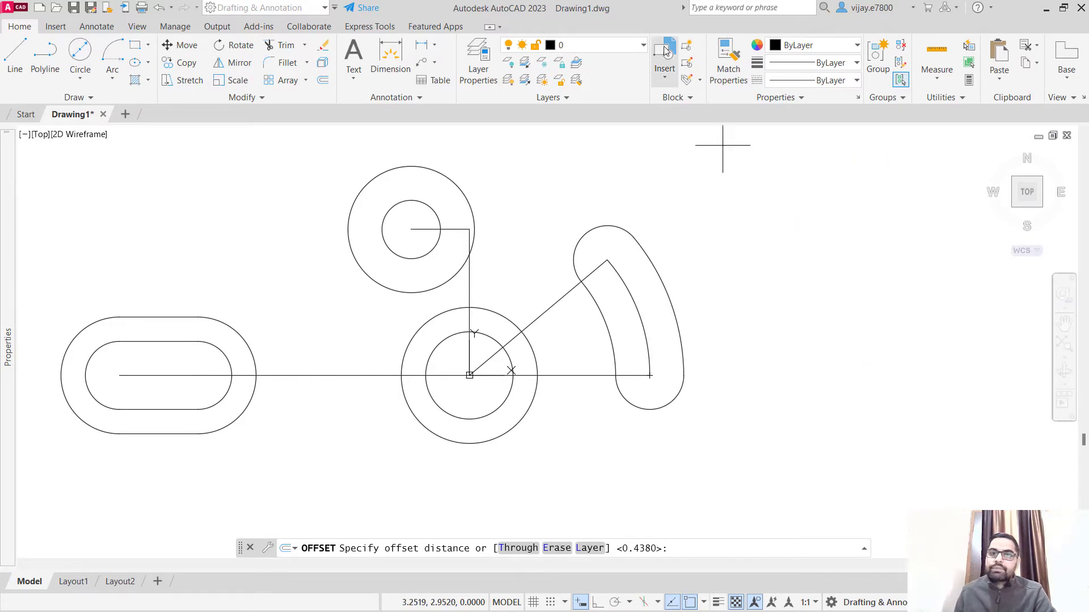
left_click(969, 80)
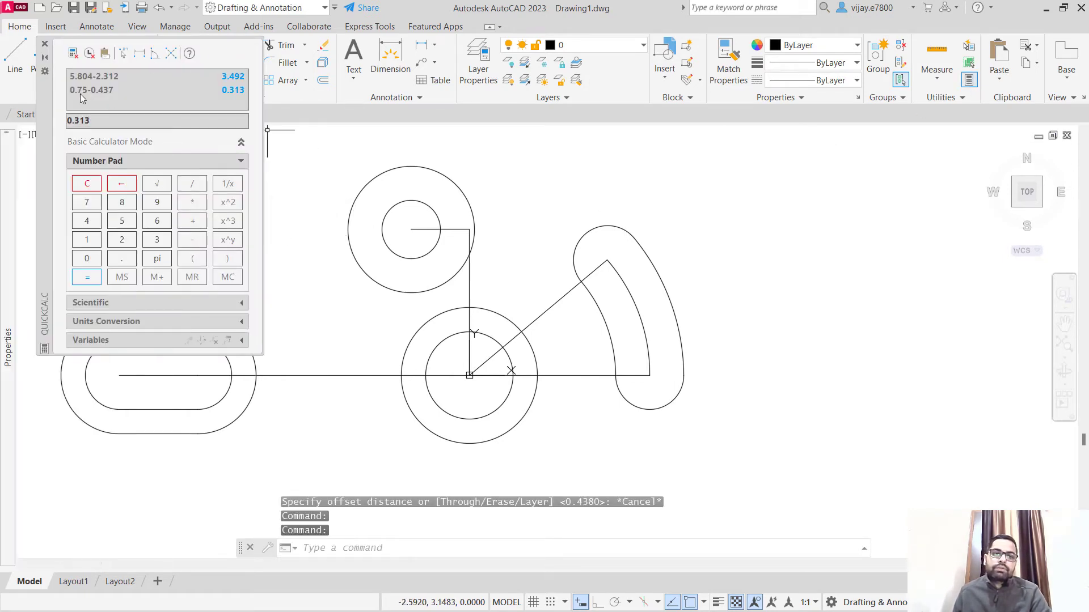
left_click(87, 183)
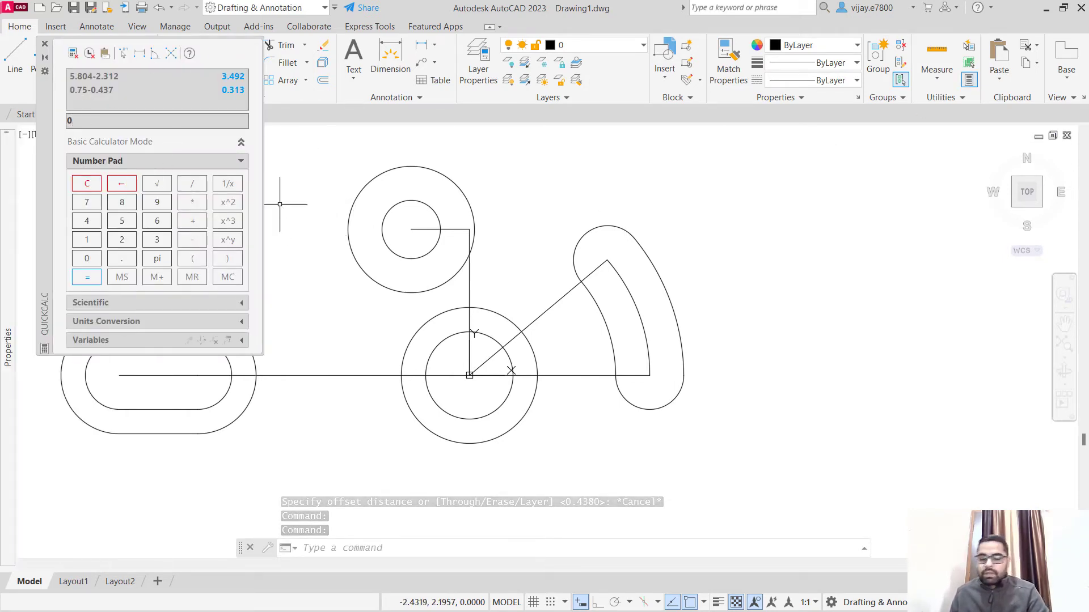
type("0.875")
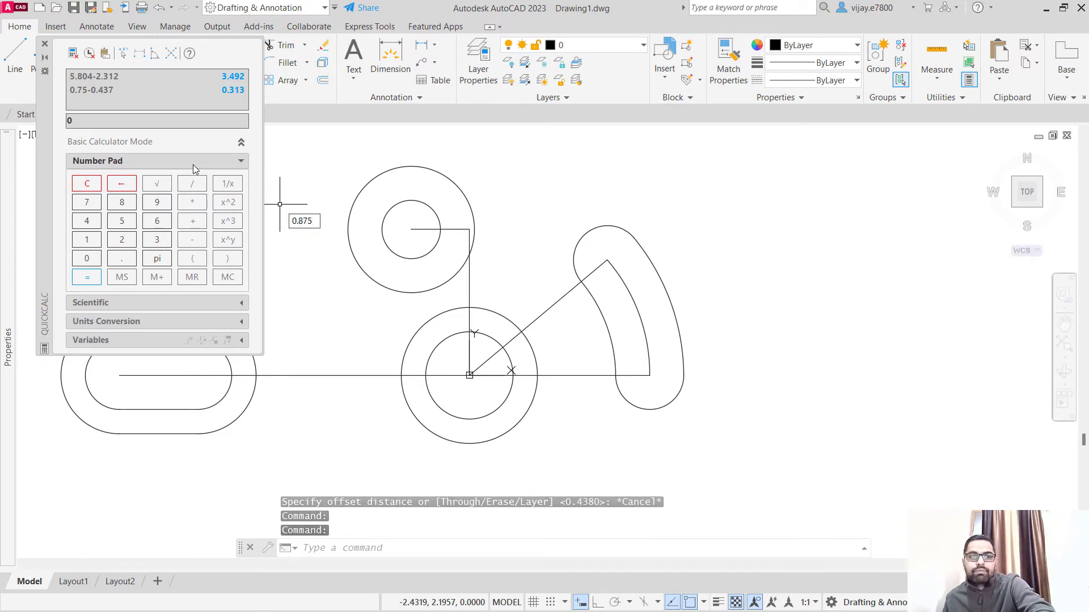
left_click(204, 122)
type("0.438")
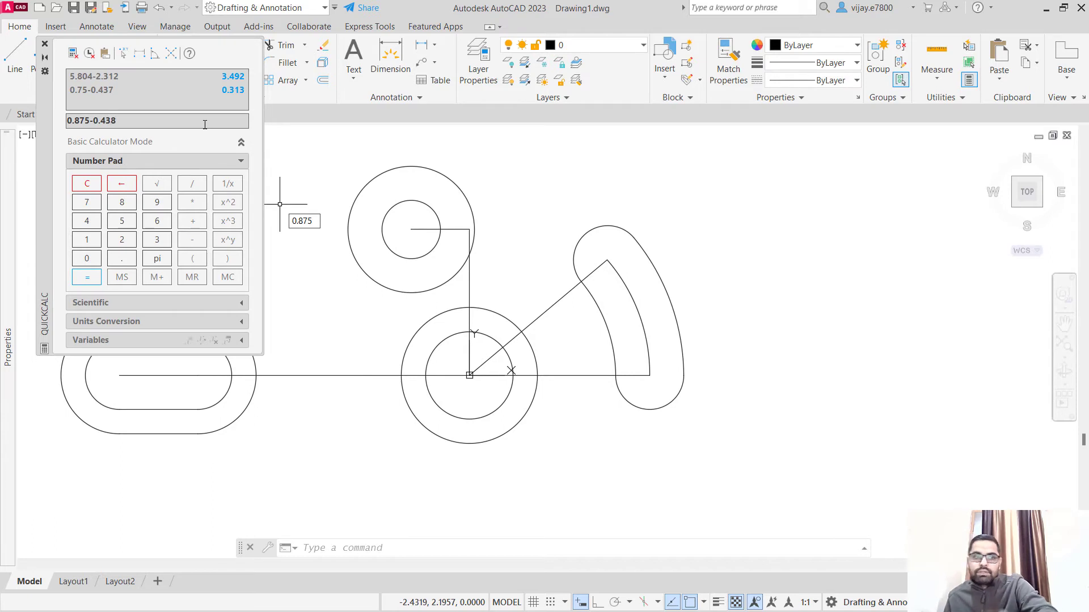
key("Return")
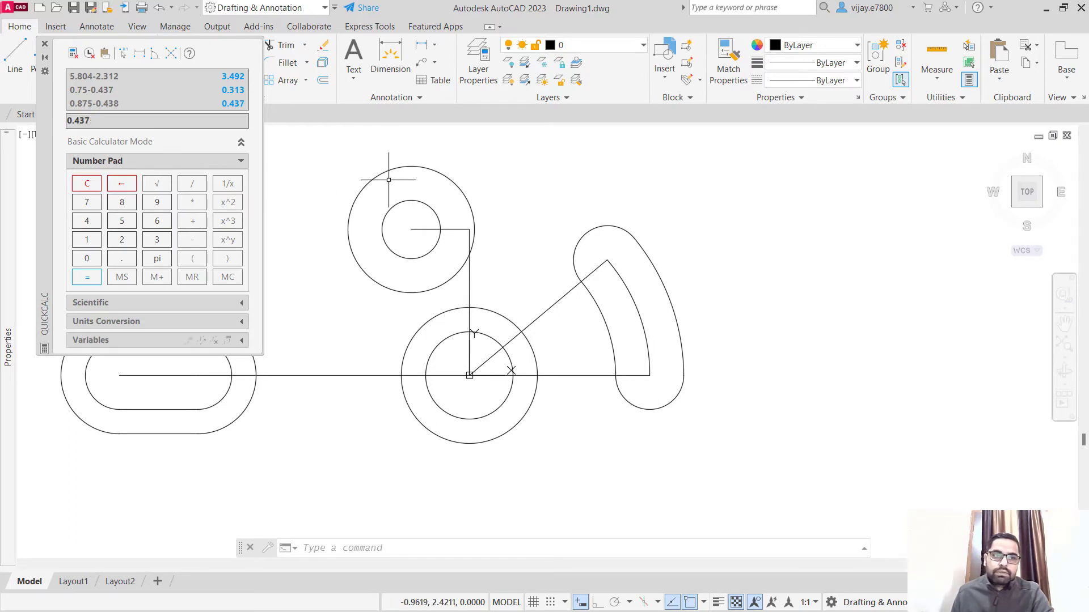
- Offset the curved slot's four outline arcs outward by 0.437
left_click(323, 81)
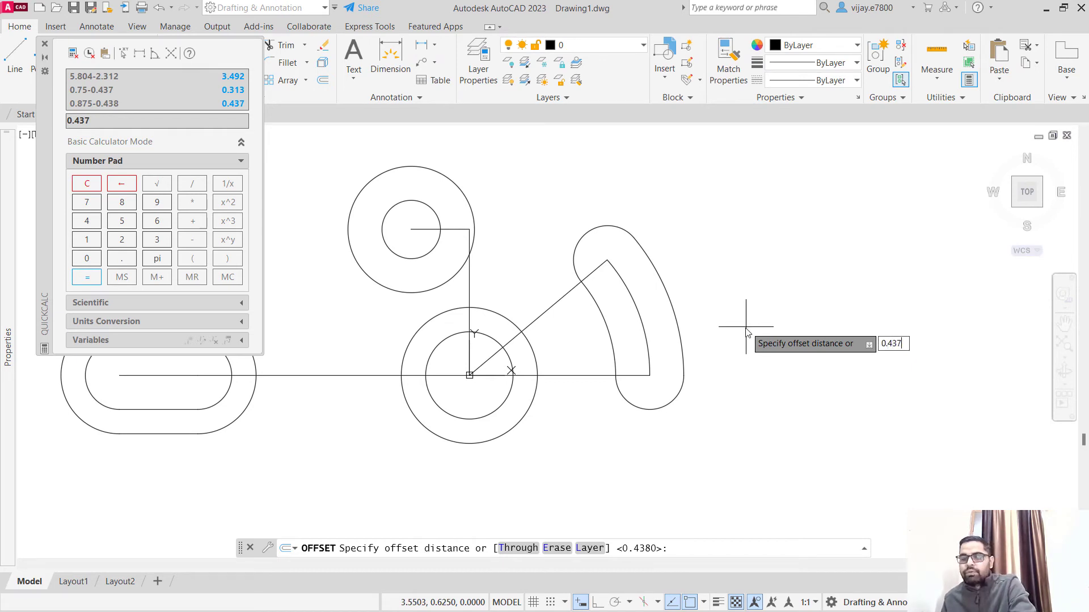
type("0.437")
key("Return")
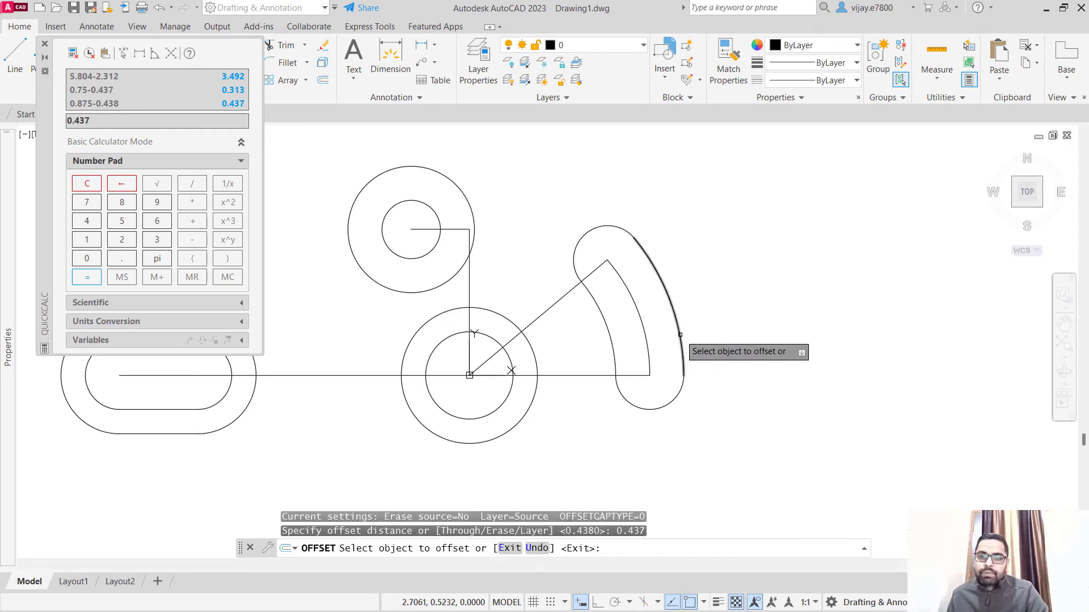
left_click(683, 335)
left_click(692, 340)
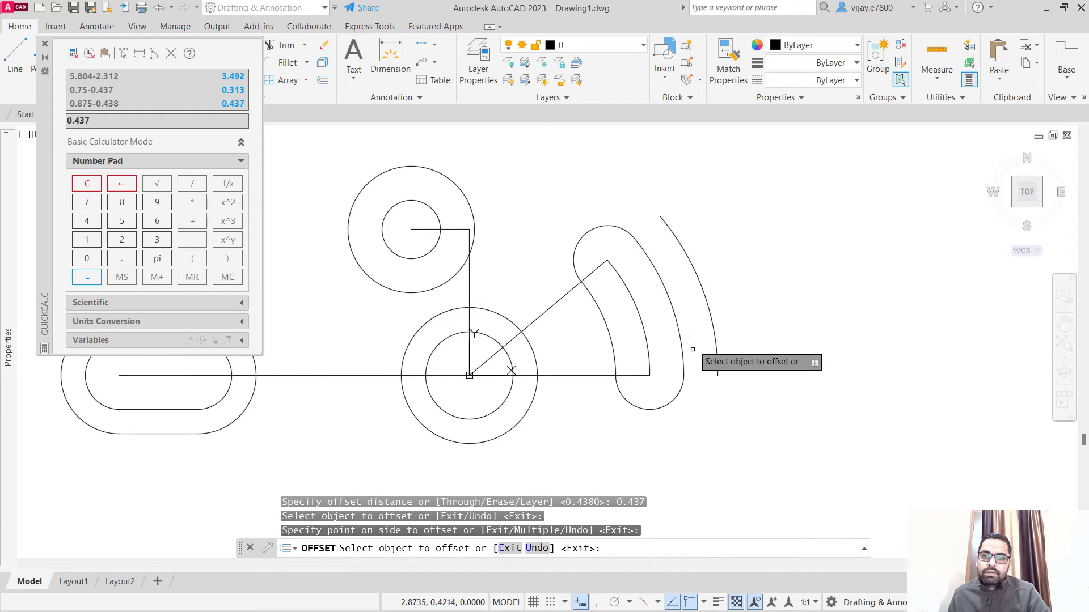
left_click(680, 406)
left_click(681, 417)
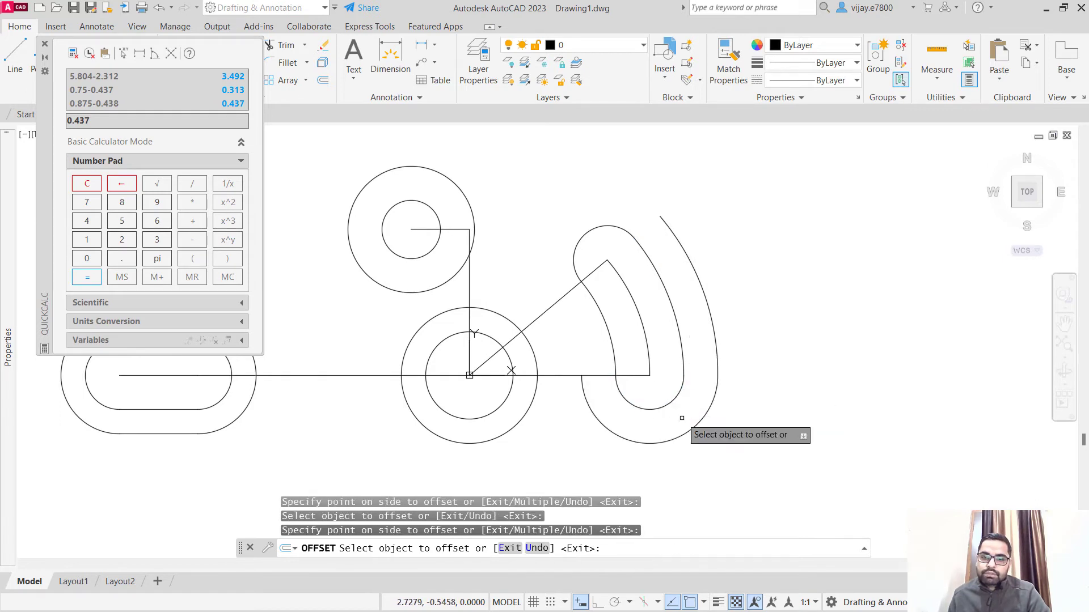
left_click(603, 319)
left_click(585, 311)
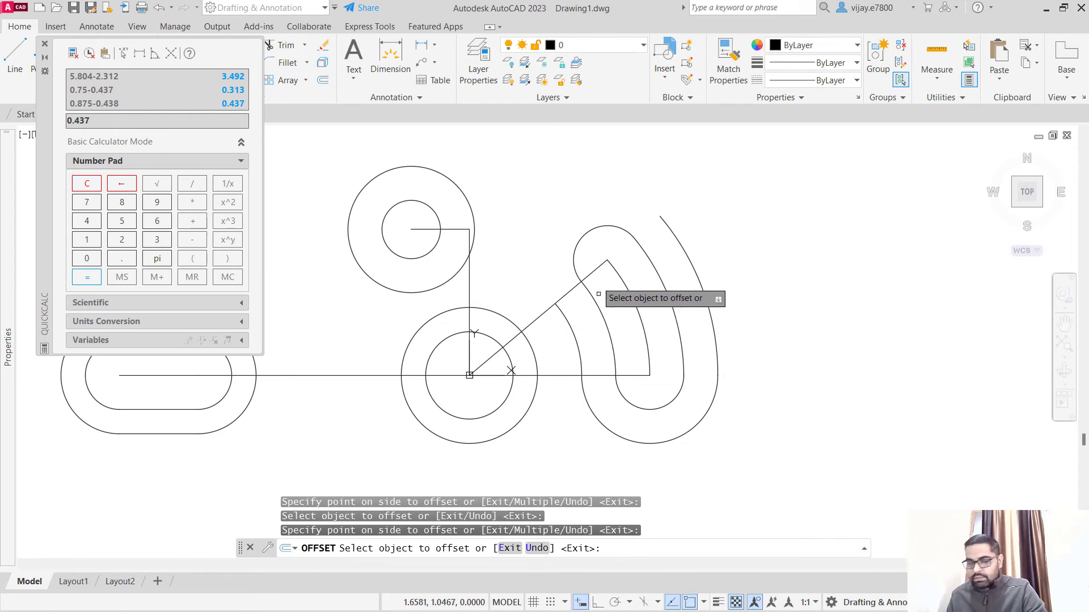
left_click(578, 246)
left_click(565, 231)
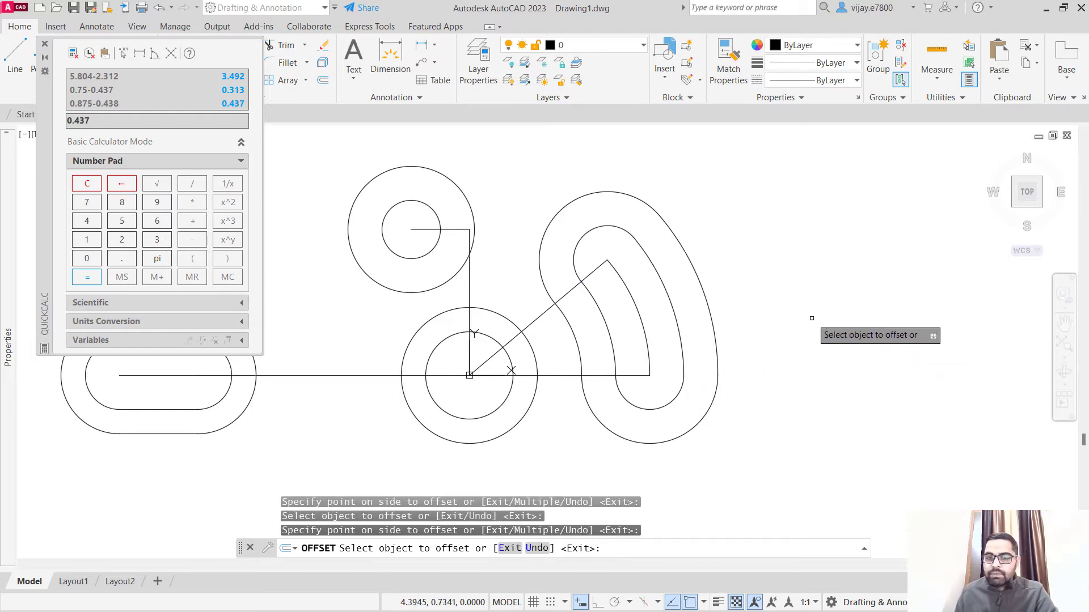
- Close the calculator and fillet the upper outer circle to the curved slot's outer upper end arc with a 0.625 radius
scroll(819, 326, "up", 2)
scroll(844, 335, "down", 4)
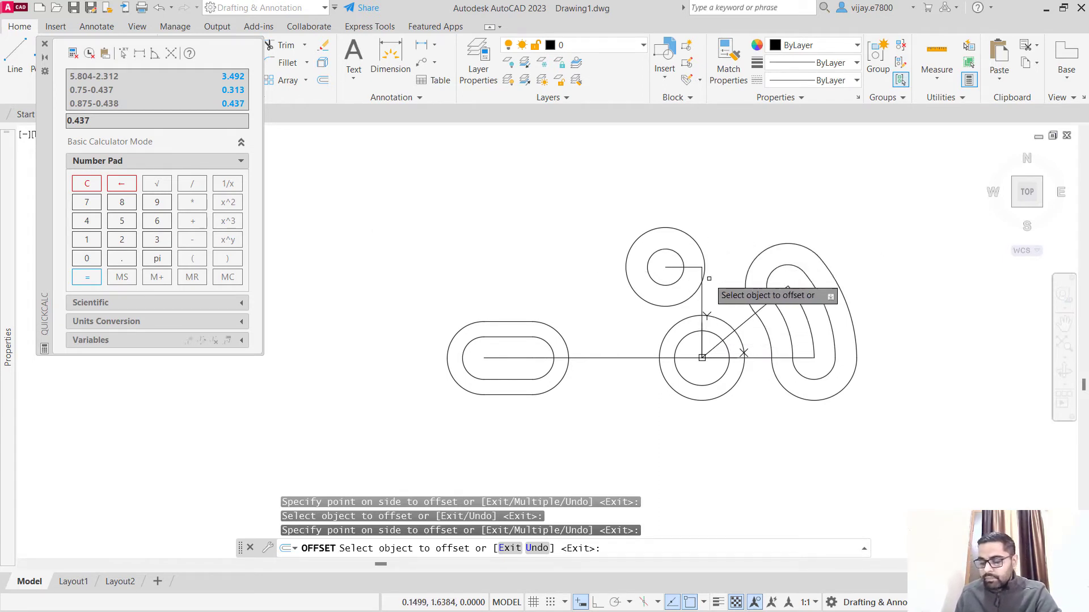
left_click(44, 44)
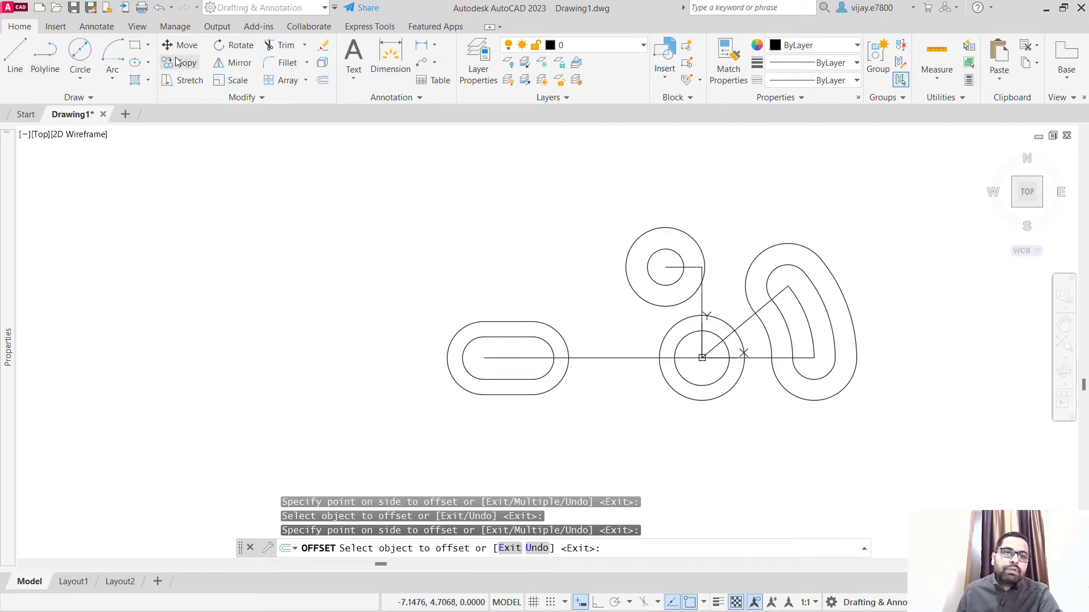
left_click(284, 63)
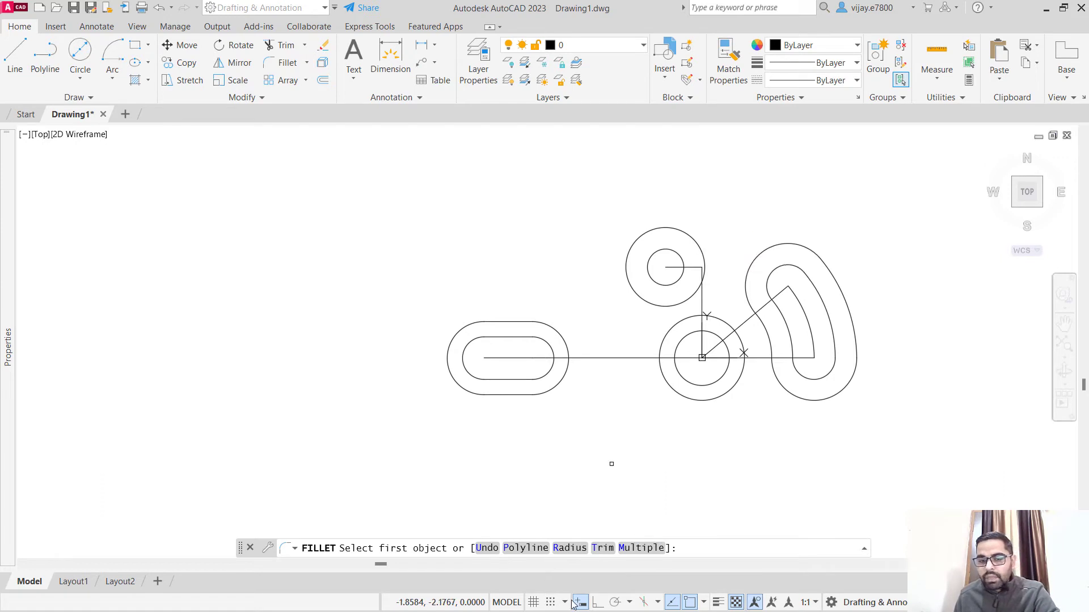
left_click(570, 549)
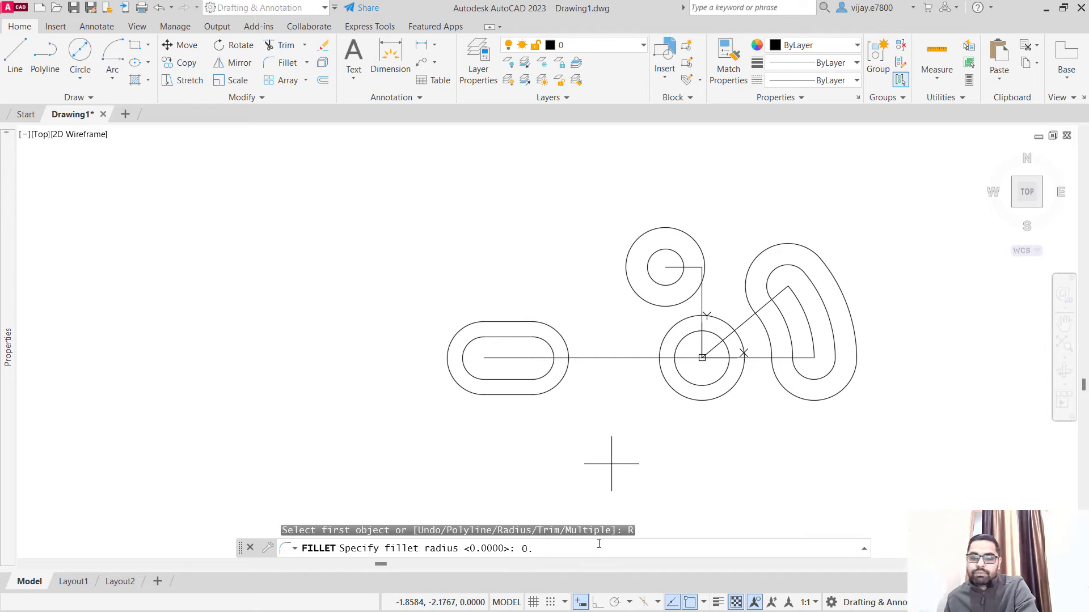
type("0.625")
key("Return")
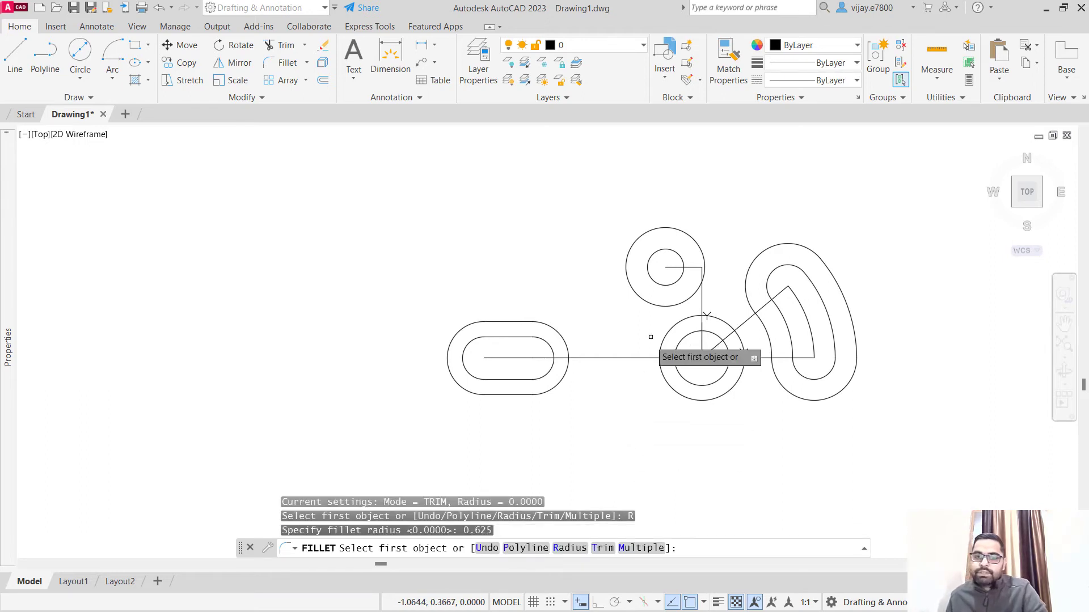
left_click(701, 259)
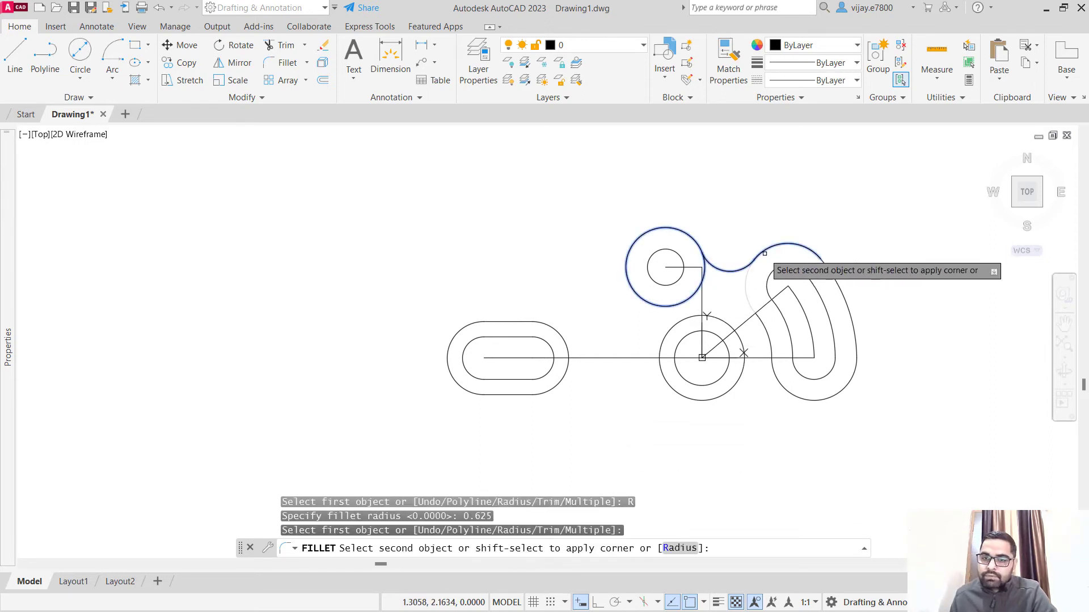
left_click(757, 256)
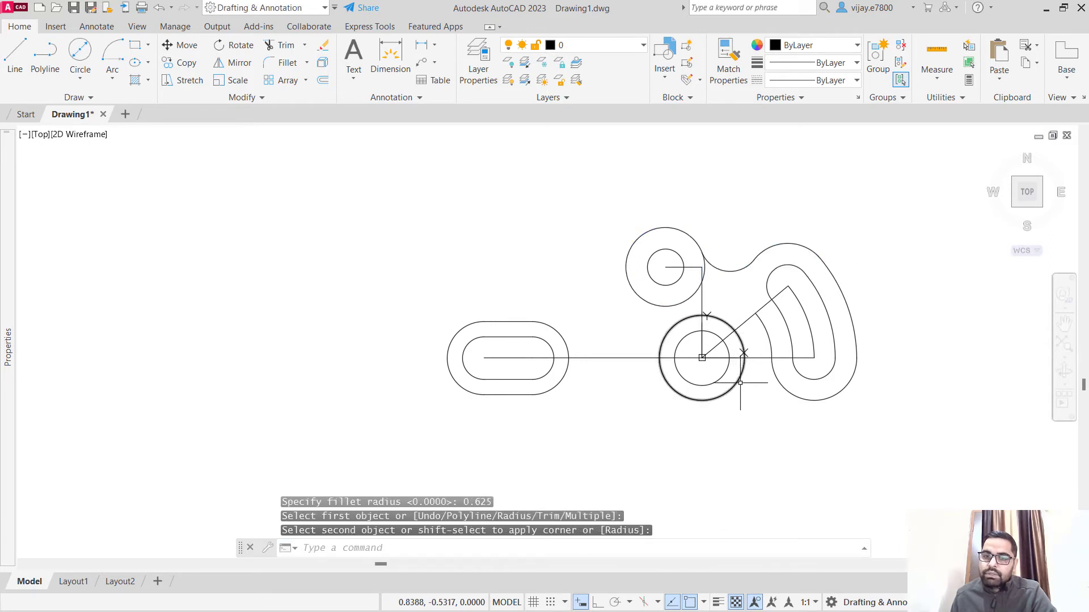
- Erase the curved slot's centreline arc and the innermost offset arc facing the central circles
middle_click_drag(753, 408, 701, 401)
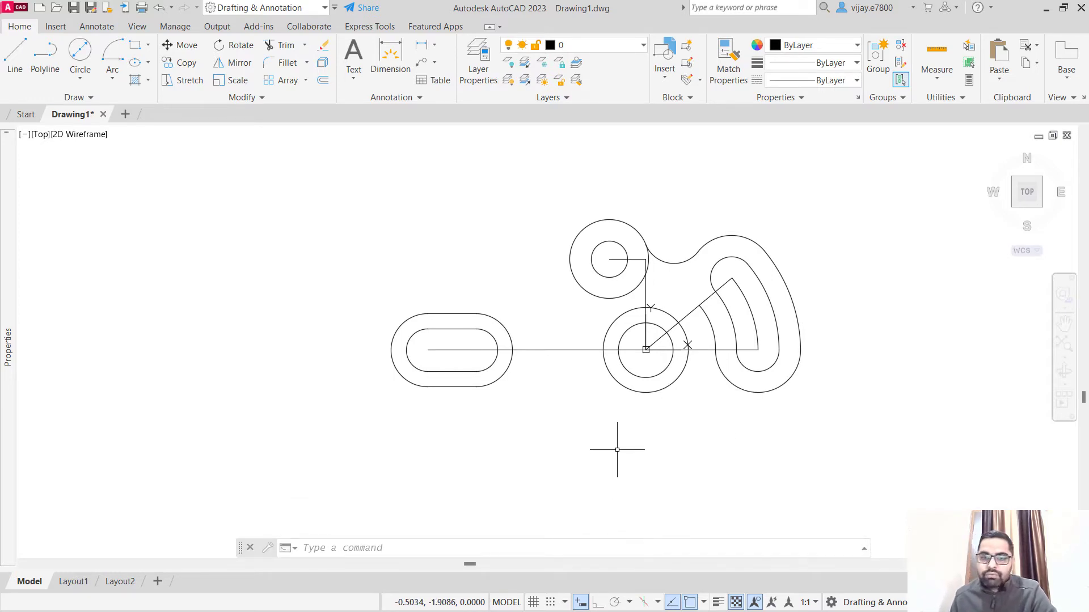
scroll(644, 405, "up", 2)
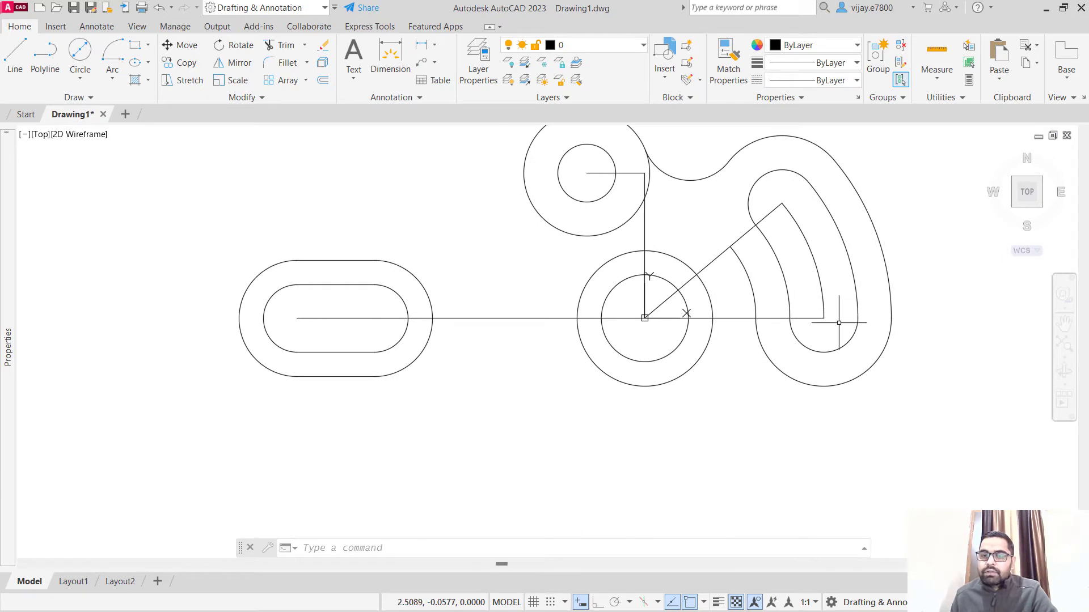
left_click(824, 277)
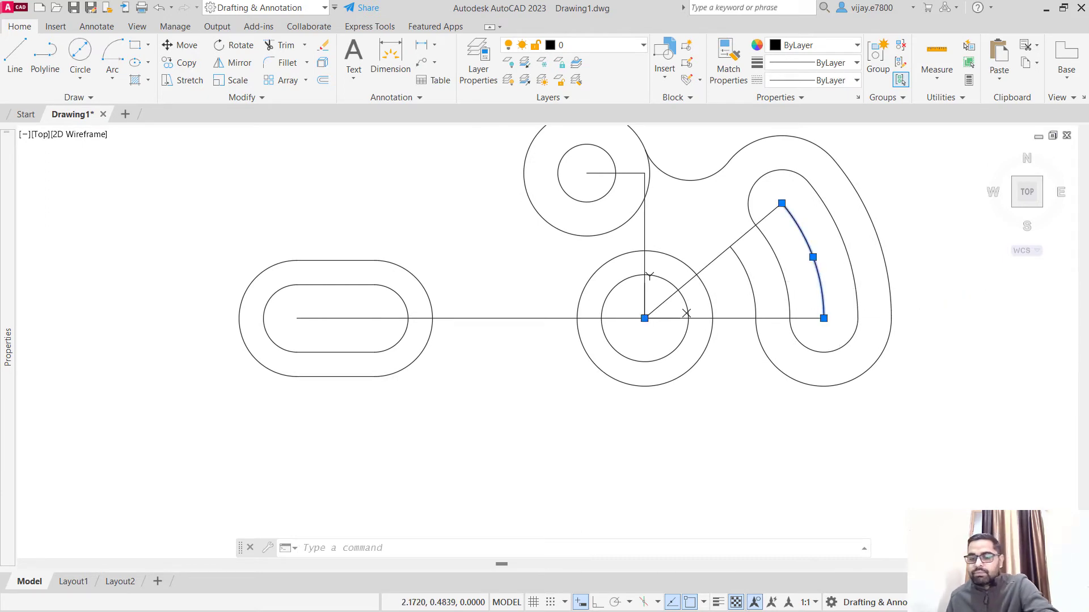
key("Delete")
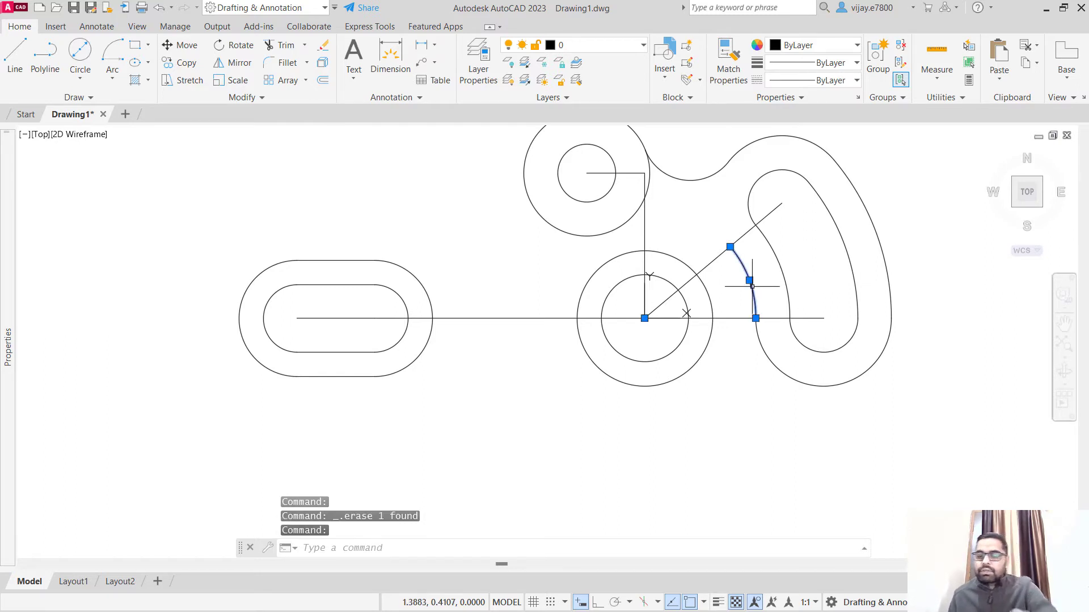
key("Delete")
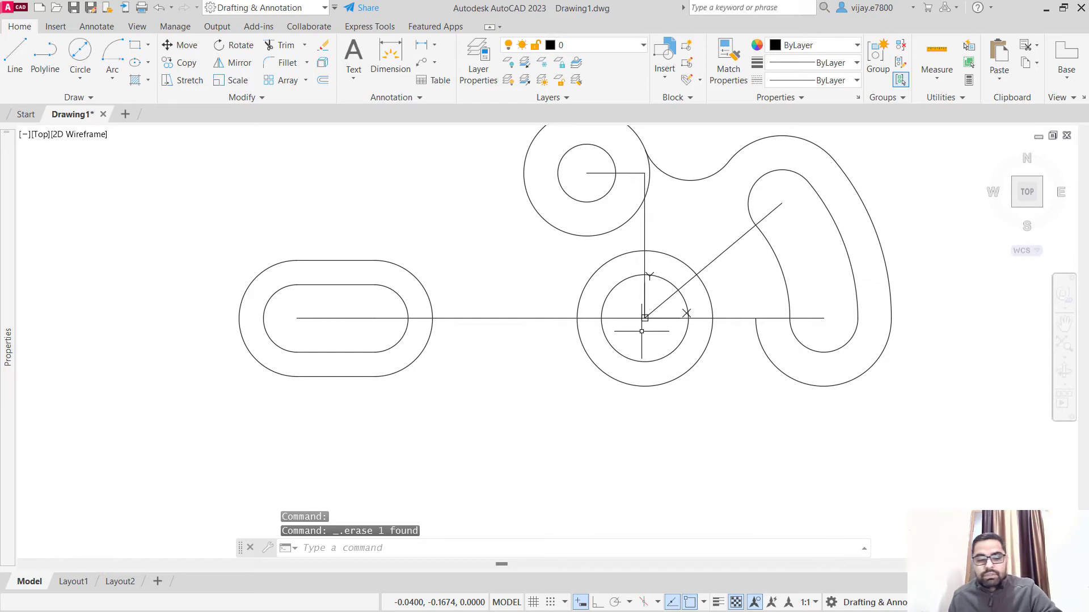
- Draw a circle of radius 1.375 centred on the central concentric circles
left_click(78, 71)
left_click(104, 102)
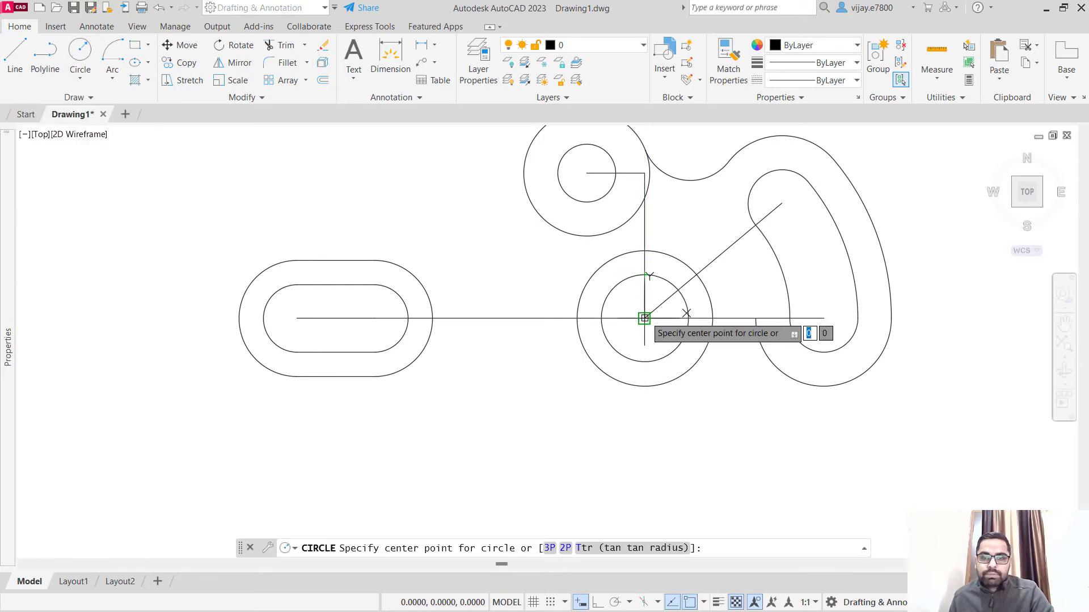
left_click(644, 318)
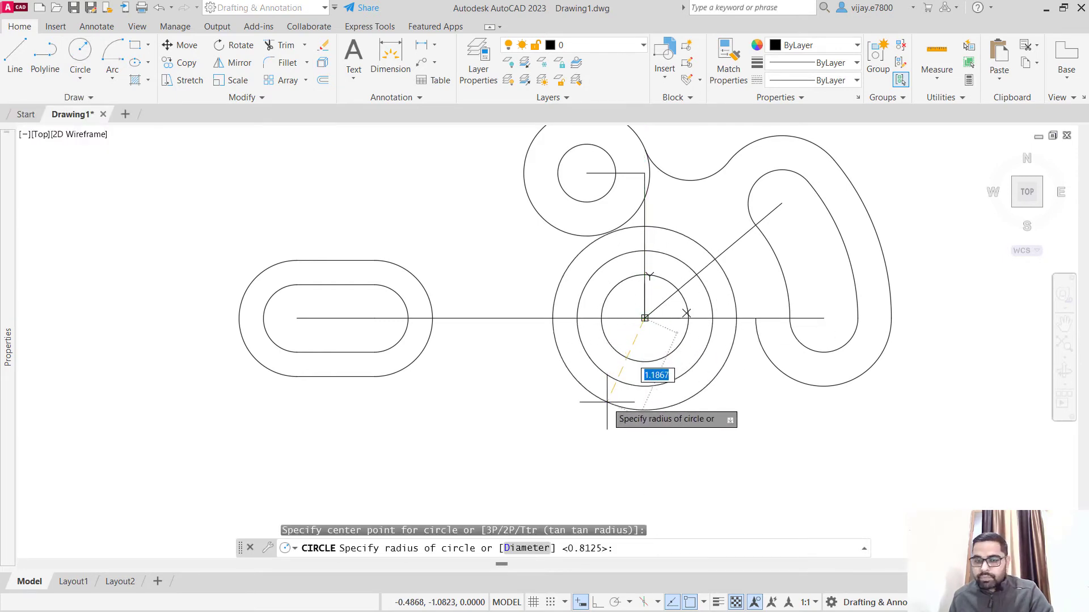
type("1.")
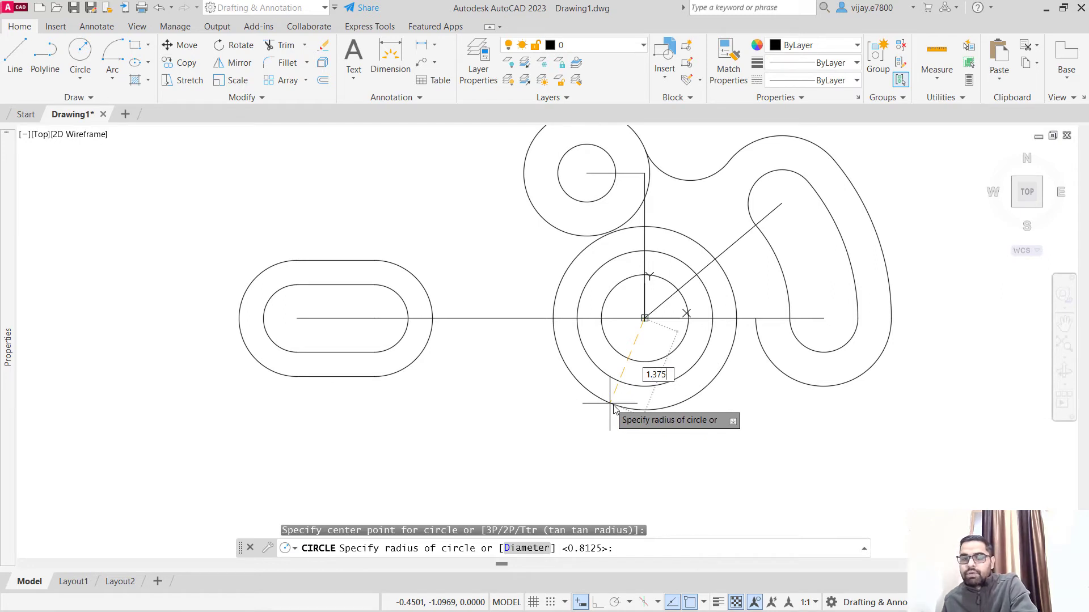
key("Return")
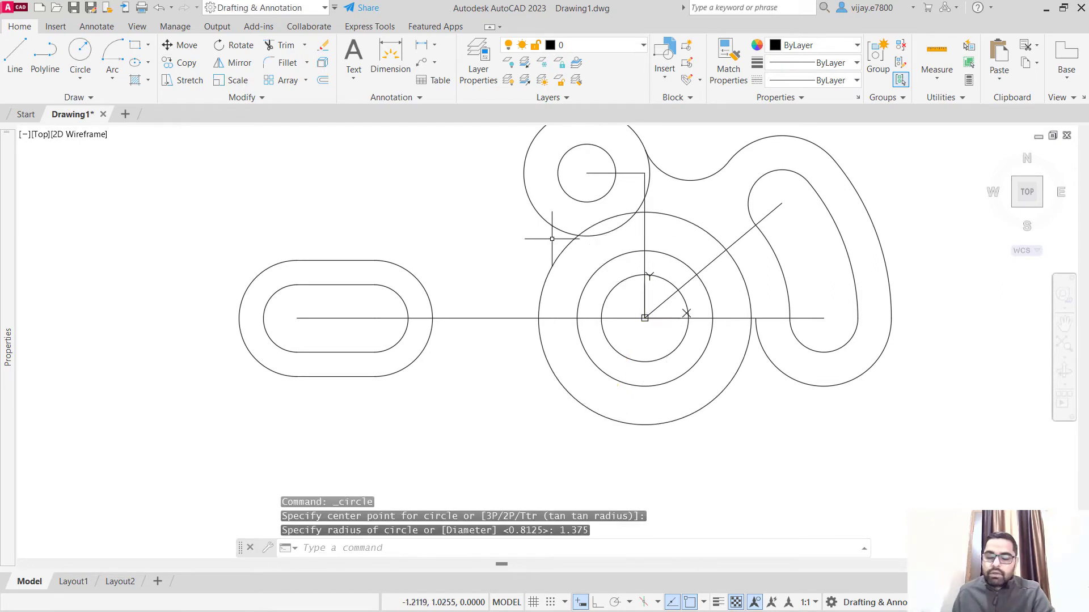
- Fillet the 1.375-radius circle to the curved slot's outer lower end arc with a 0.625 radius
left_click(273, 67)
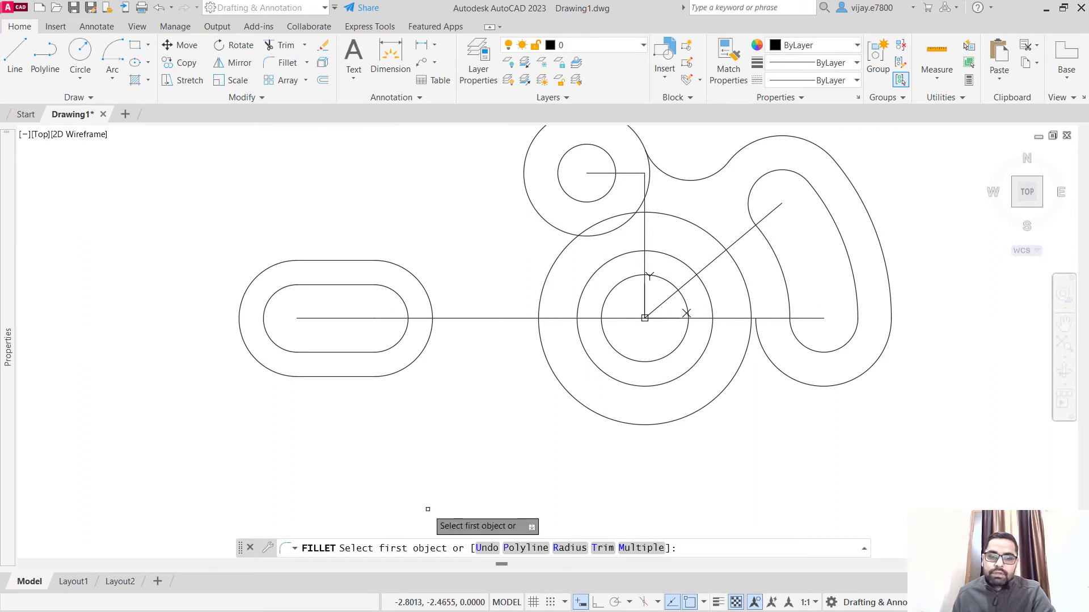
left_click(569, 548)
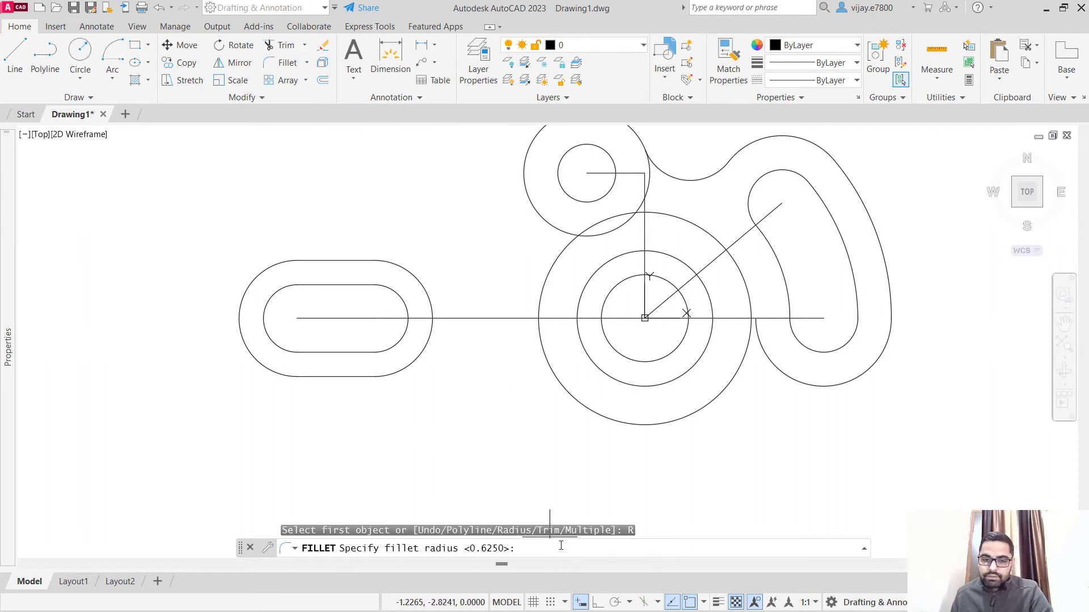
type("0.6")
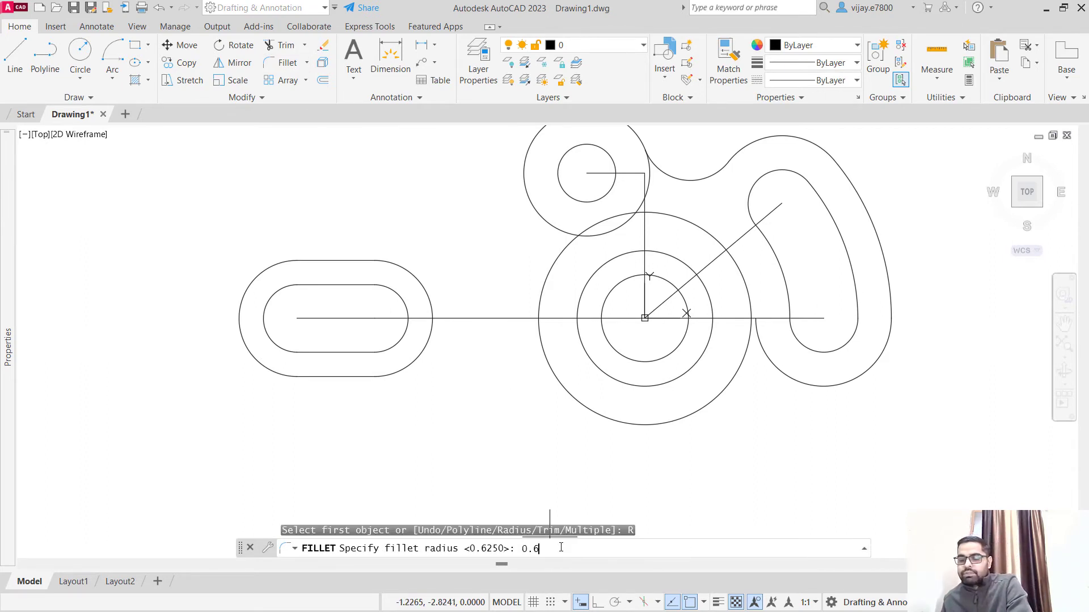
type("25")
key("Return")
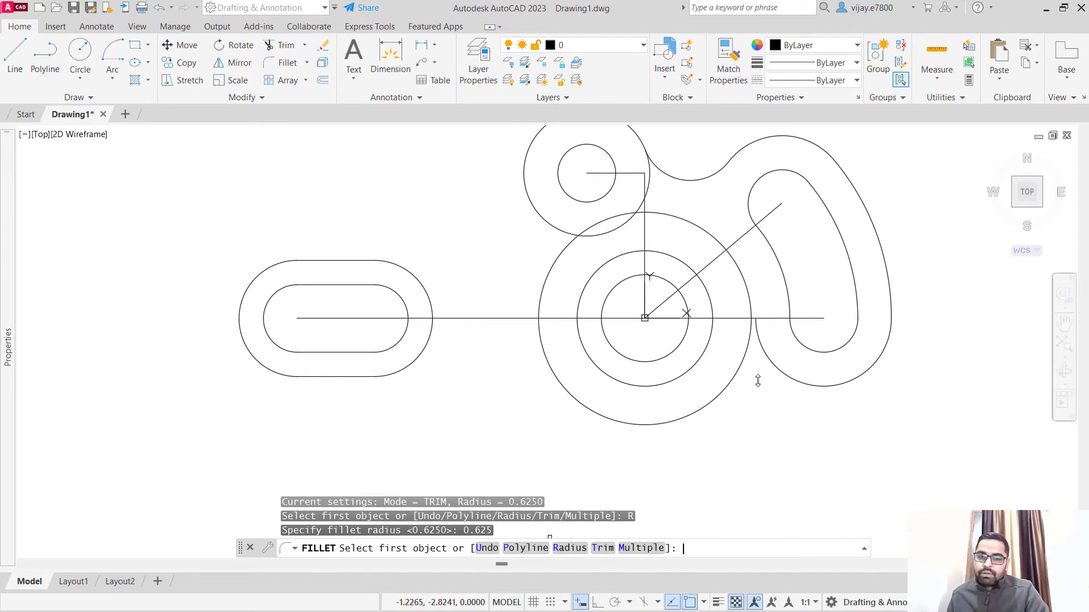
left_click(569, 549)
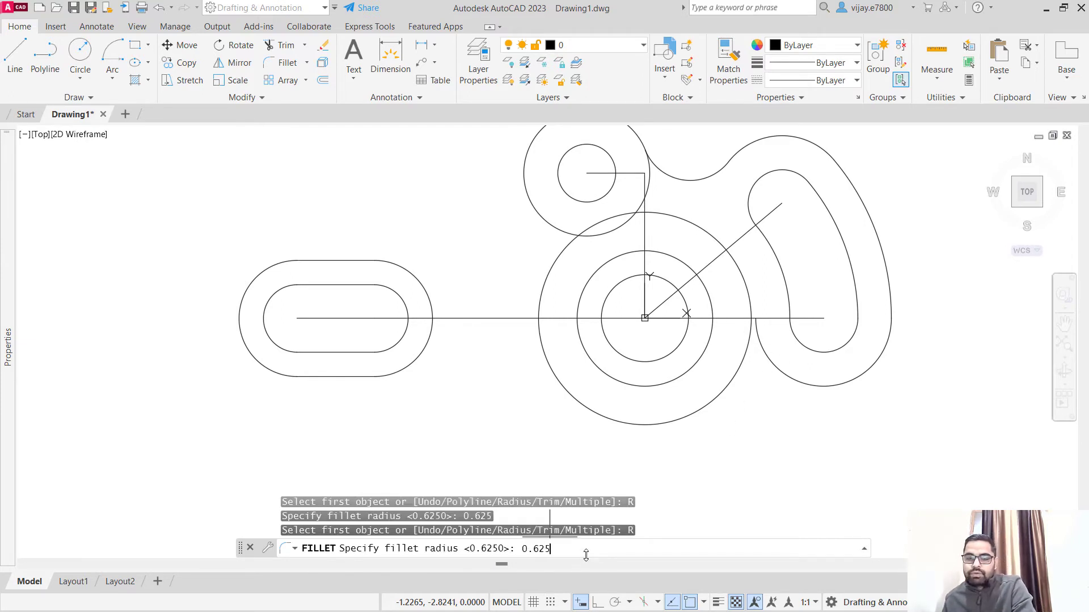
key("Return")
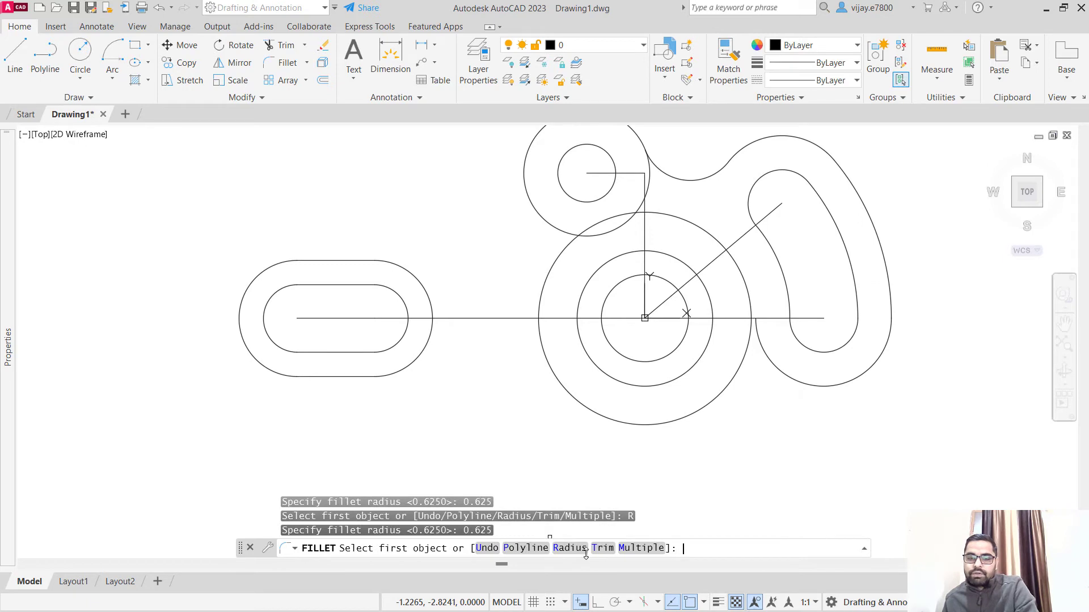
left_click(738, 379)
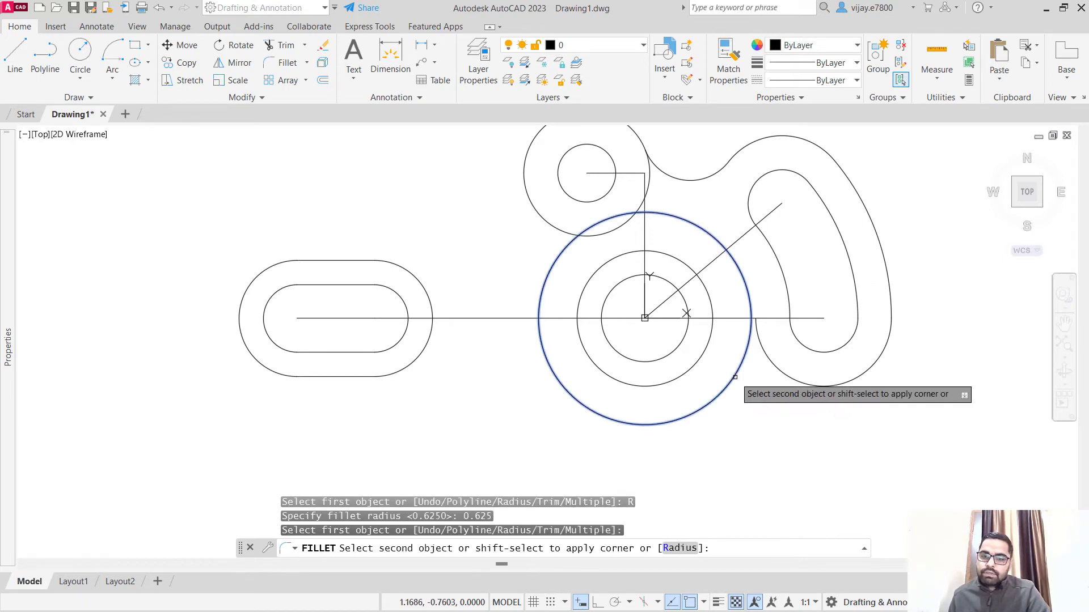
left_click(772, 363)
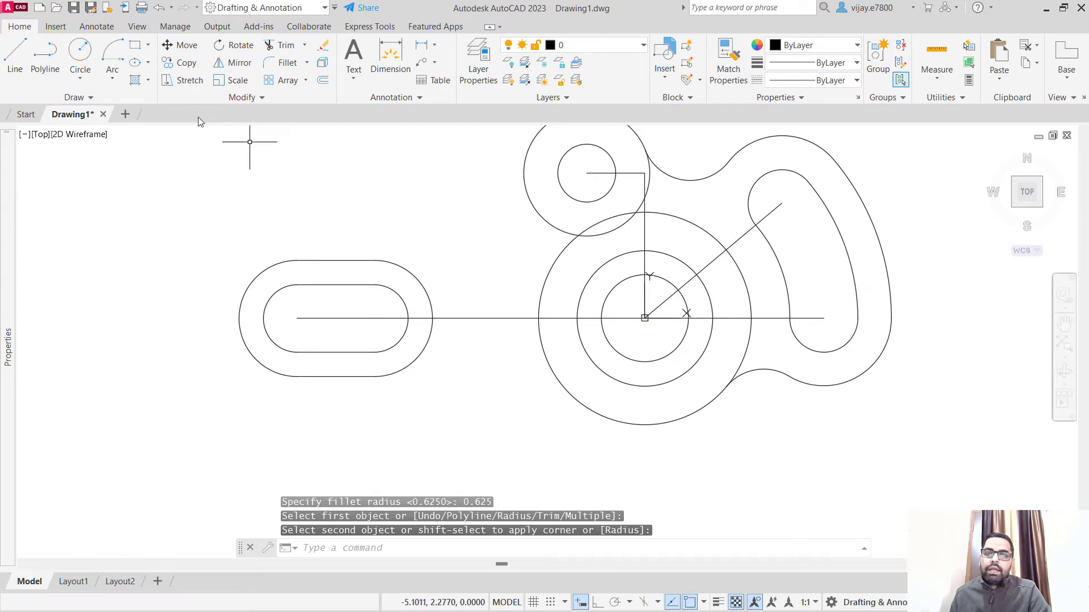
- Trim away the upper half of the 1.375-radius circle, including its small remnant beside the upper outer circle
left_click(280, 46)
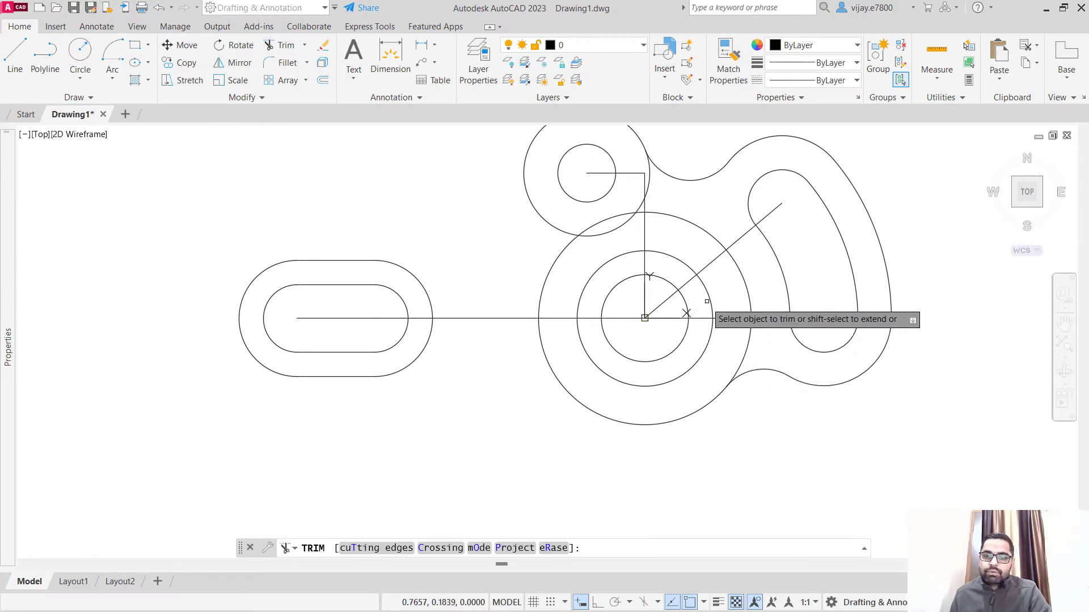
left_click(748, 293)
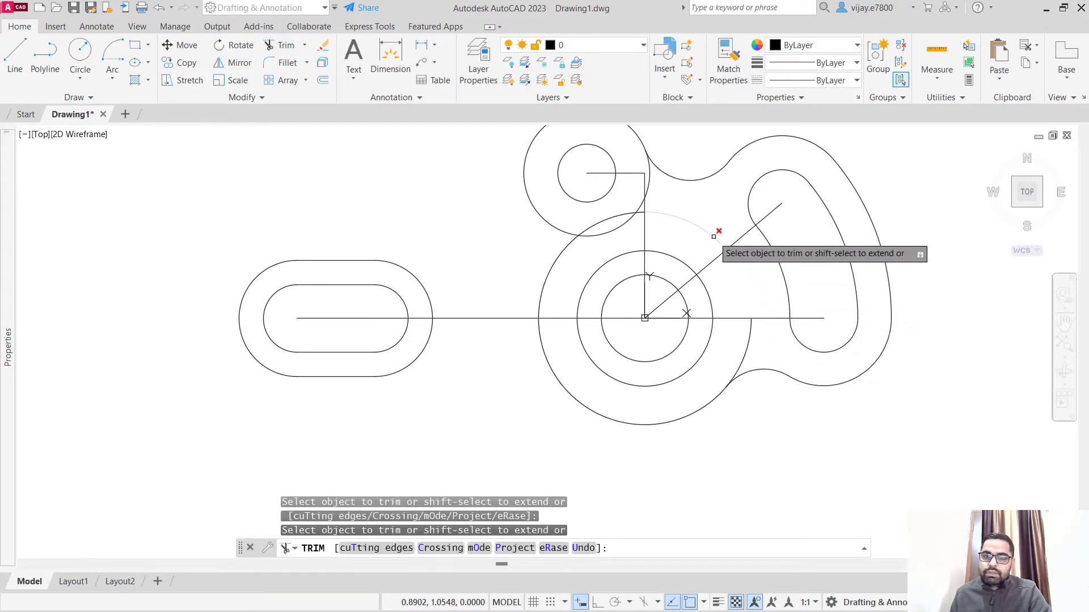
left_click(713, 235)
left_click(601, 221)
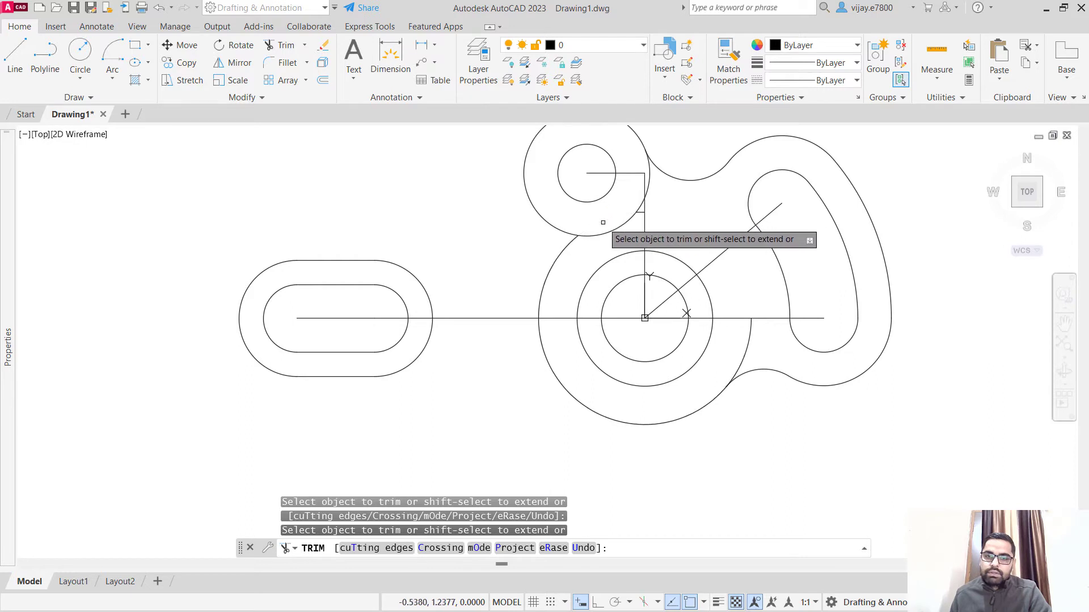
left_click(565, 250)
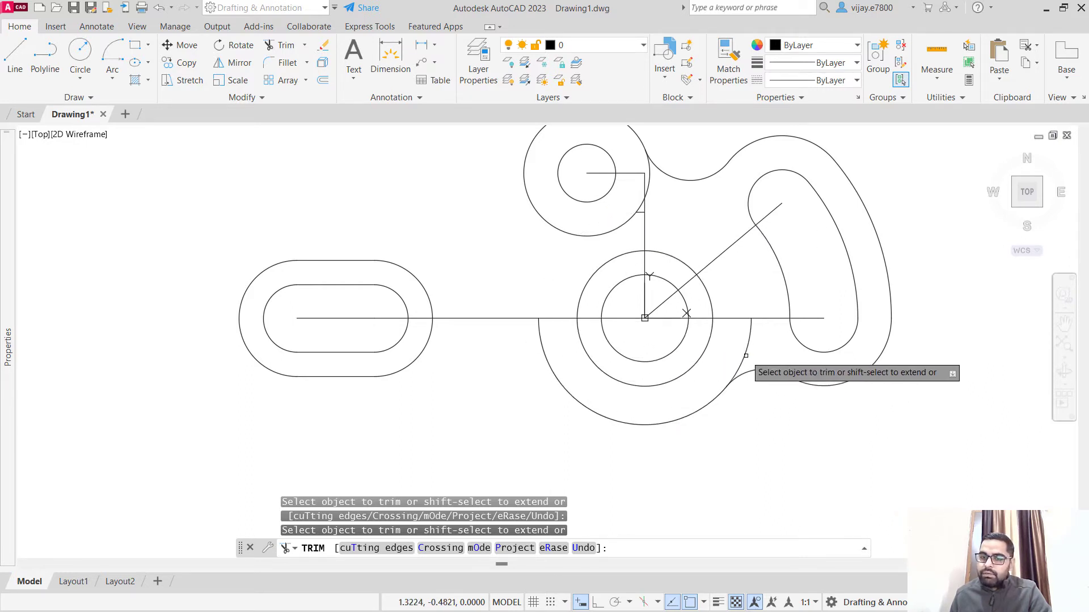
scroll(643, 190, "up", 5)
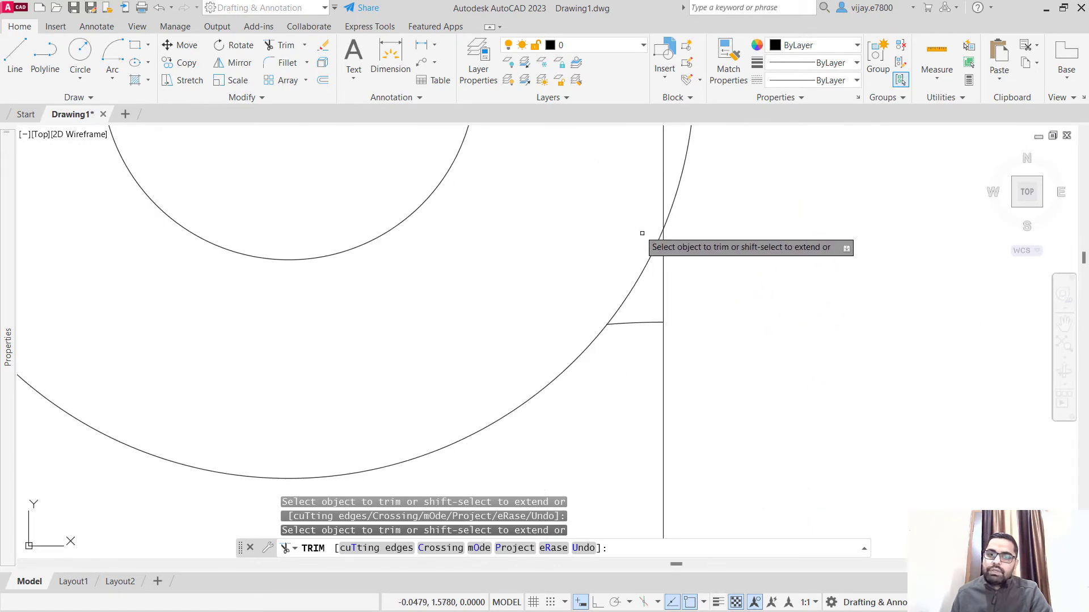
left_click(648, 322)
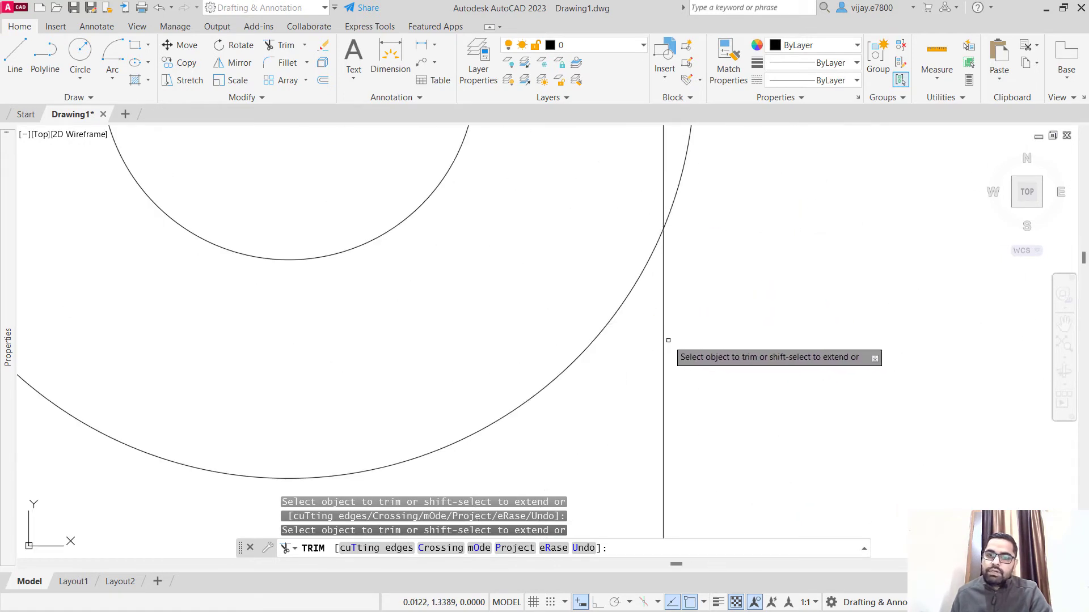
- Trim away the vertical construction line running down from the upper circles, and the short horizontal line from their centre
left_click(663, 340)
scroll(667, 275, "down", 5)
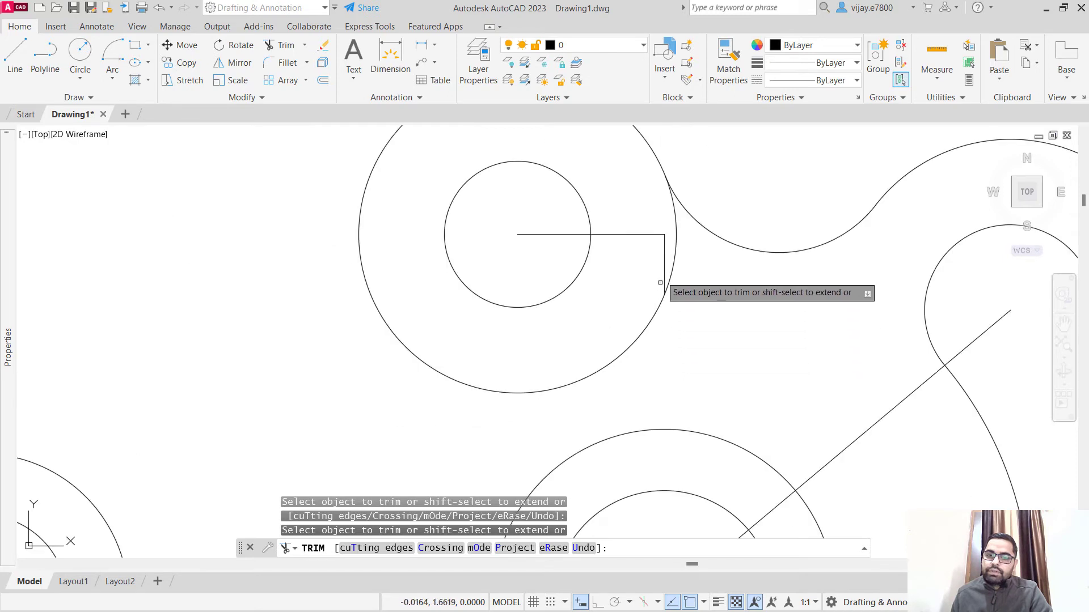
left_click(664, 268)
left_click_drag(638, 249, 615, 209)
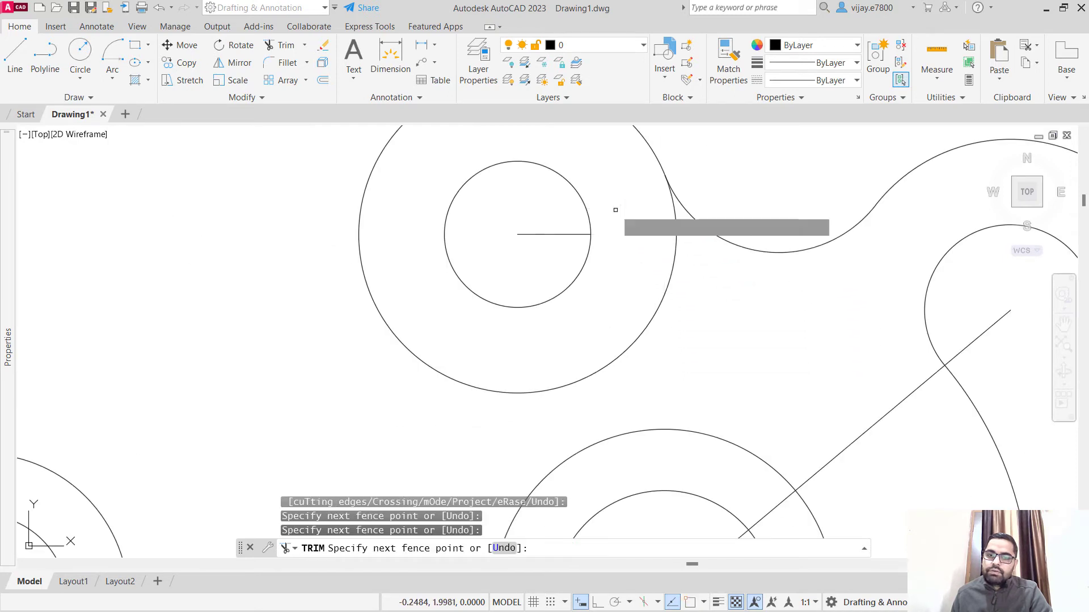
left_click_drag(550, 241, 545, 222)
key("Return")
scroll(693, 340, "down", 4)
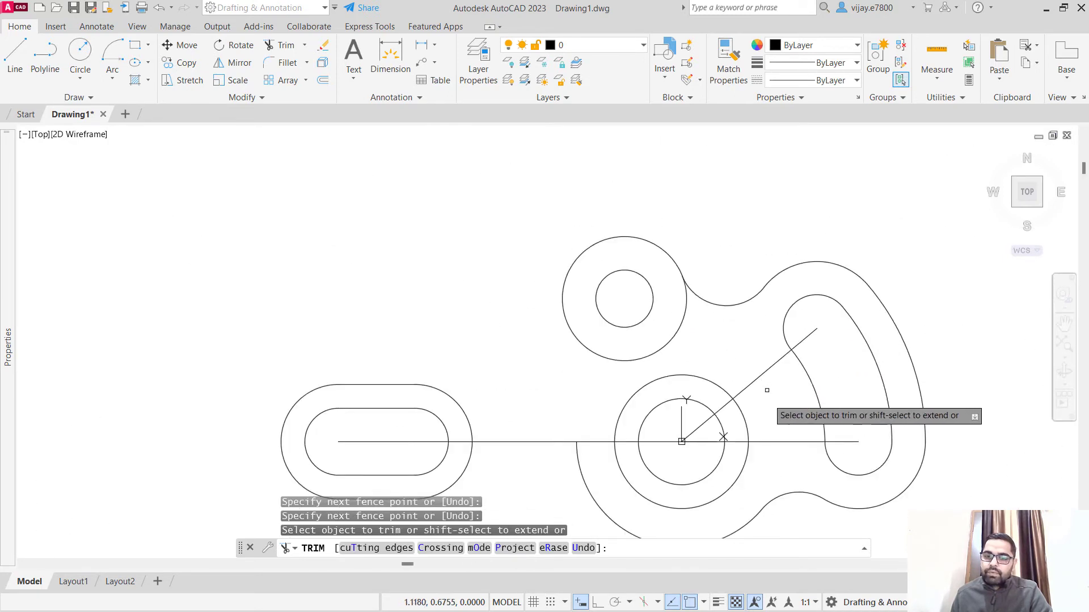
- Trim the ends of the angled and horizontal construction lines that lie inside the curved slot
left_click(829, 366)
left_click_drag(828, 365, 807, 328)
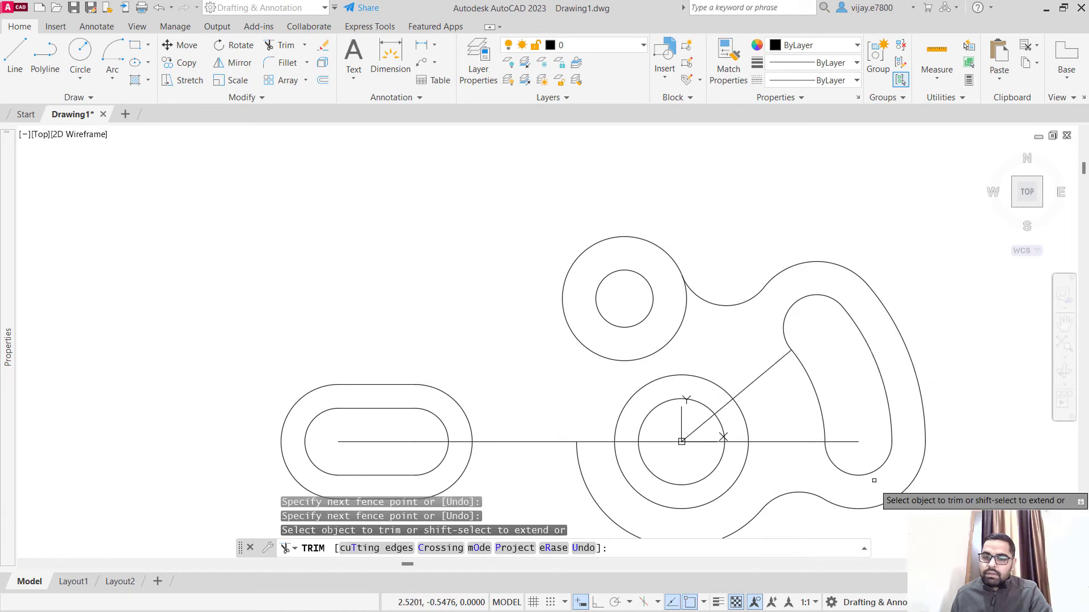
left_click_drag(848, 456, 843, 427)
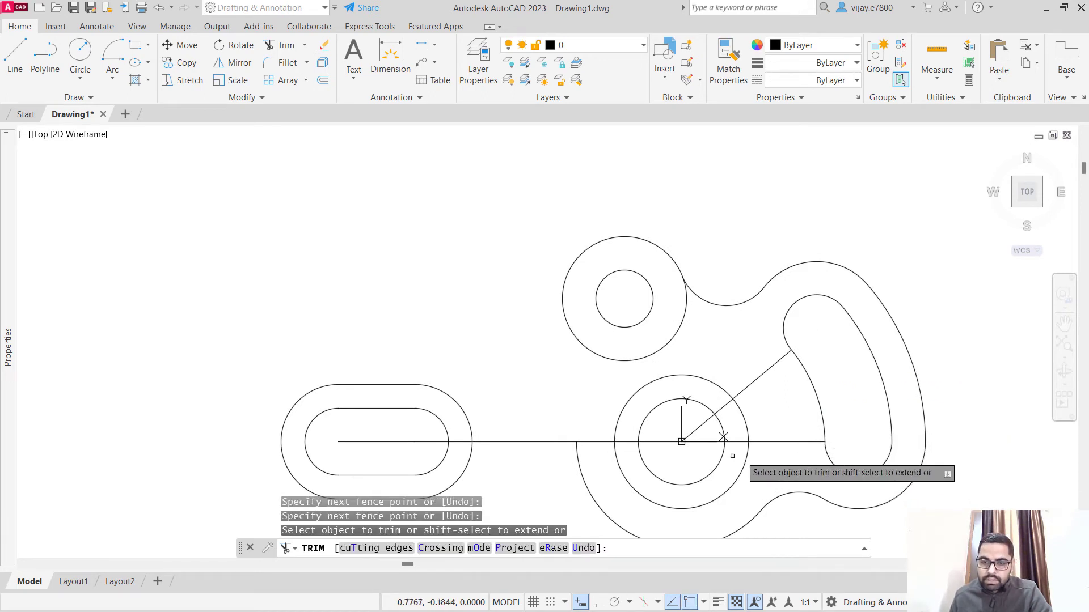
- Fillet the upper outer circle to the top edge of the straight slot's outer outline with a 1.750 radius
middle_click_drag(510, 397, 533, 325)
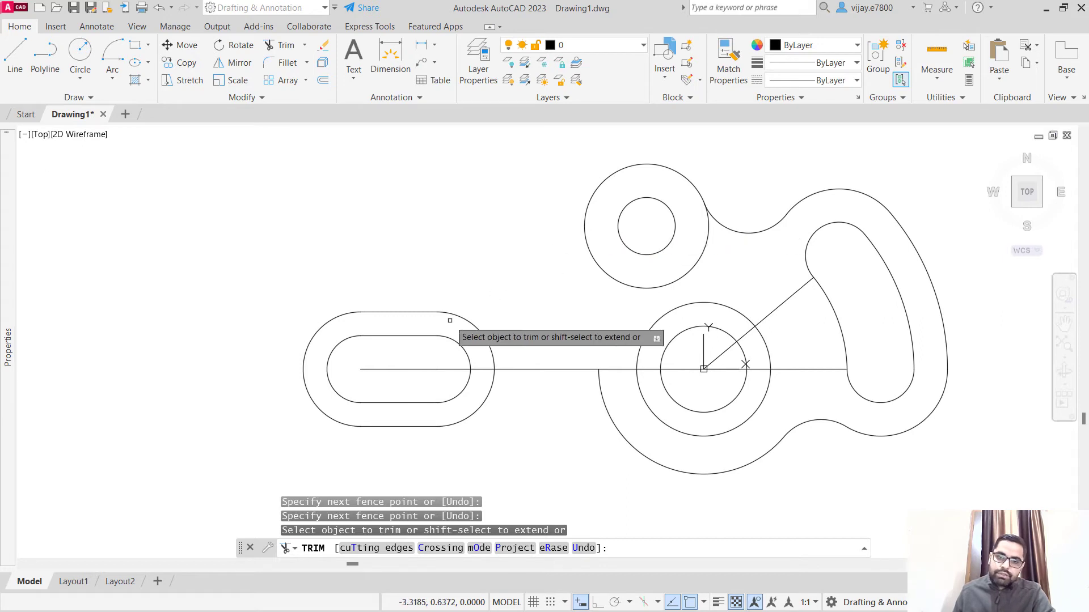
left_click(271, 67)
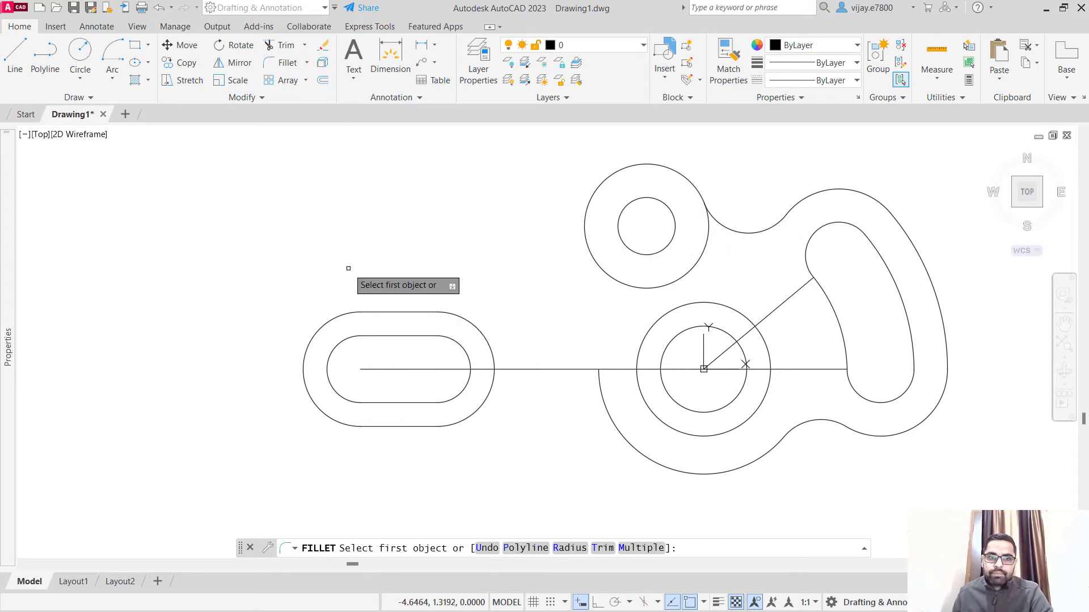
left_click(561, 549)
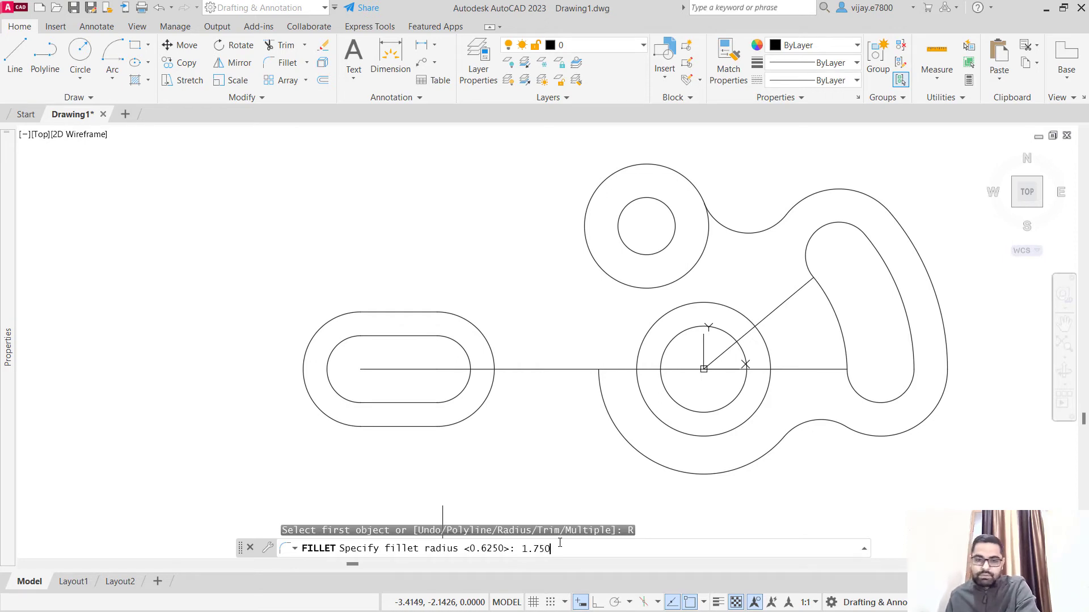
key("Return")
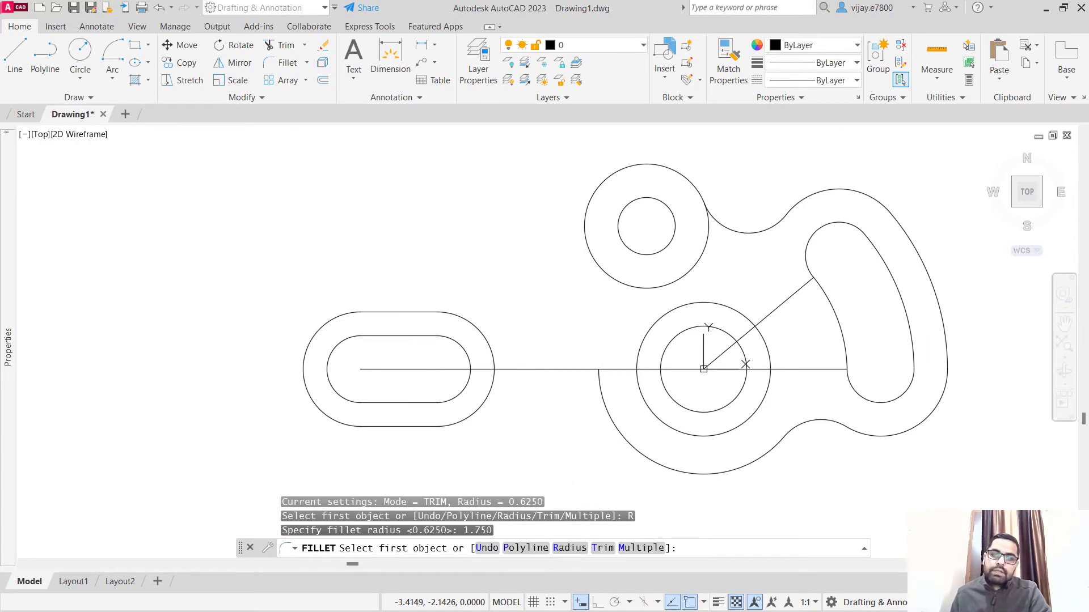
left_click(587, 227)
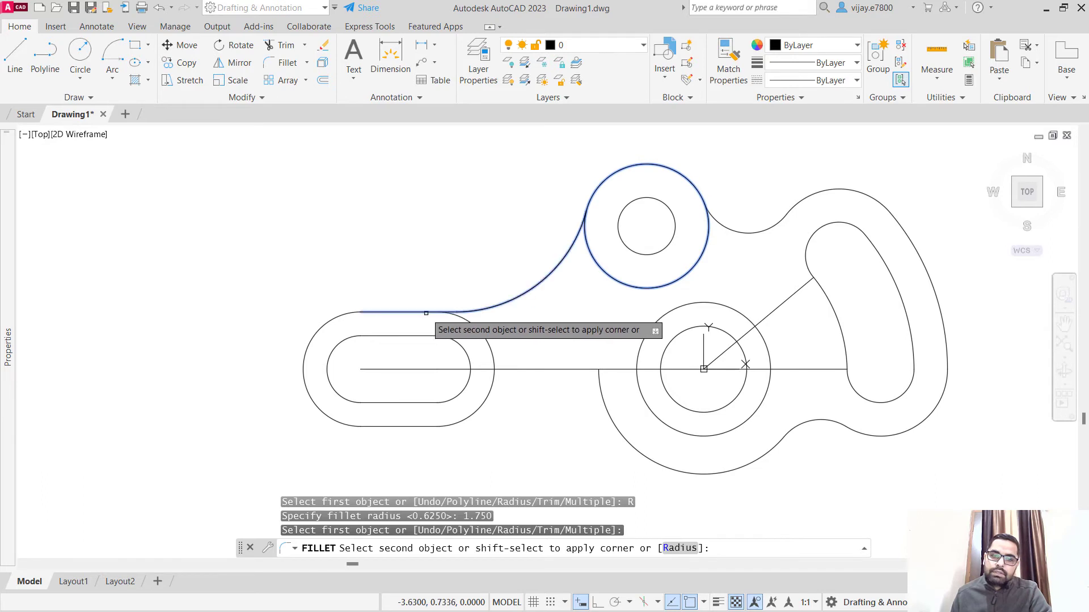
left_click(423, 311)
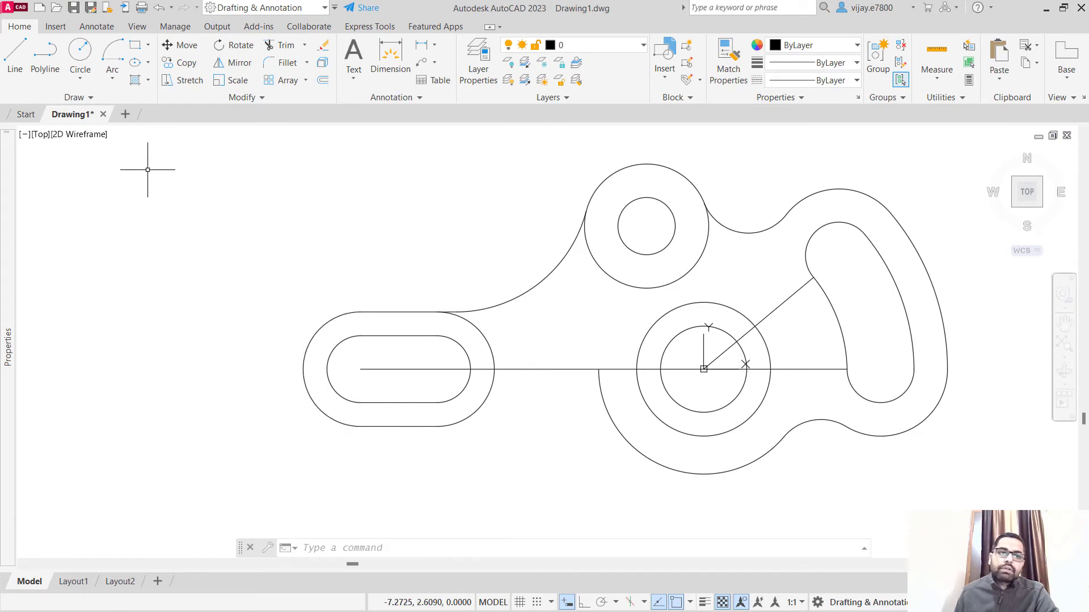
- Draw a line from the left end of the straight slot's outer bottom edge, tangent to the 1.375-radius arc
left_click(15, 54)
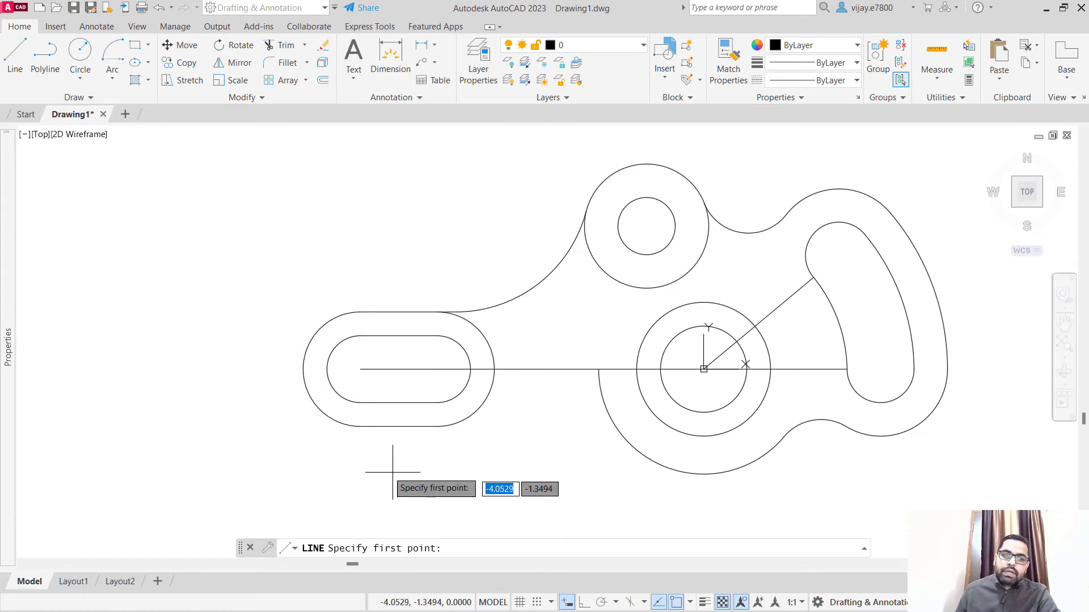
left_click(360, 427)
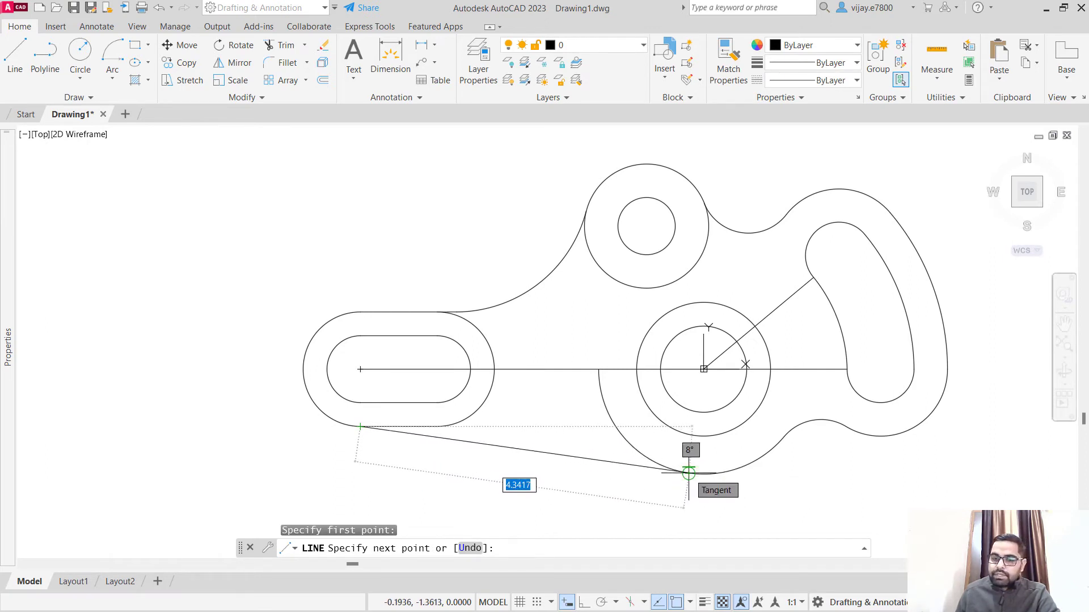
left_click(688, 473)
right_click(588, 513)
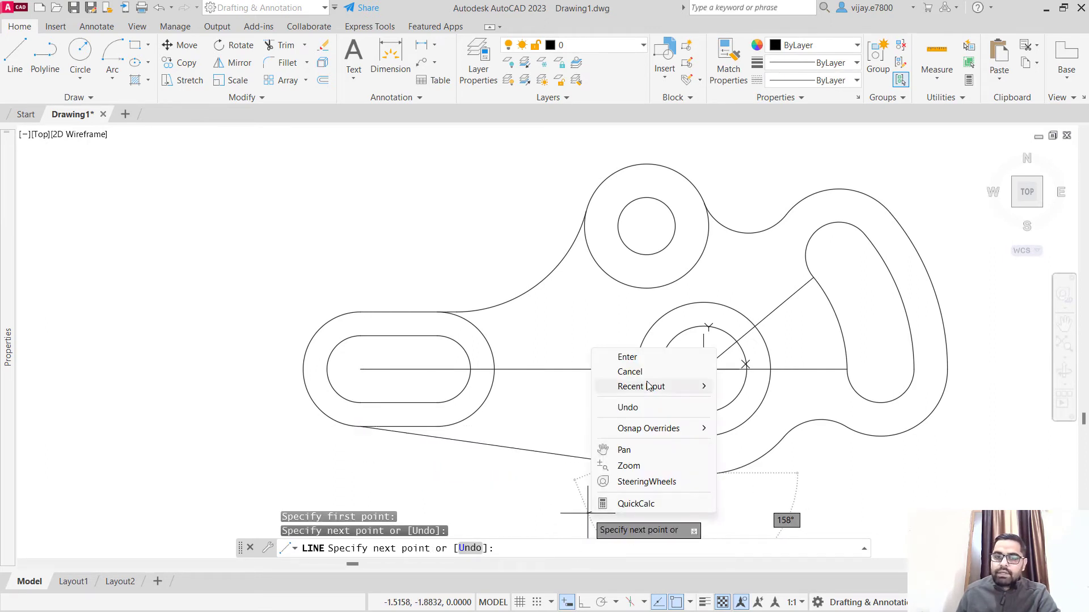
left_click(632, 357)
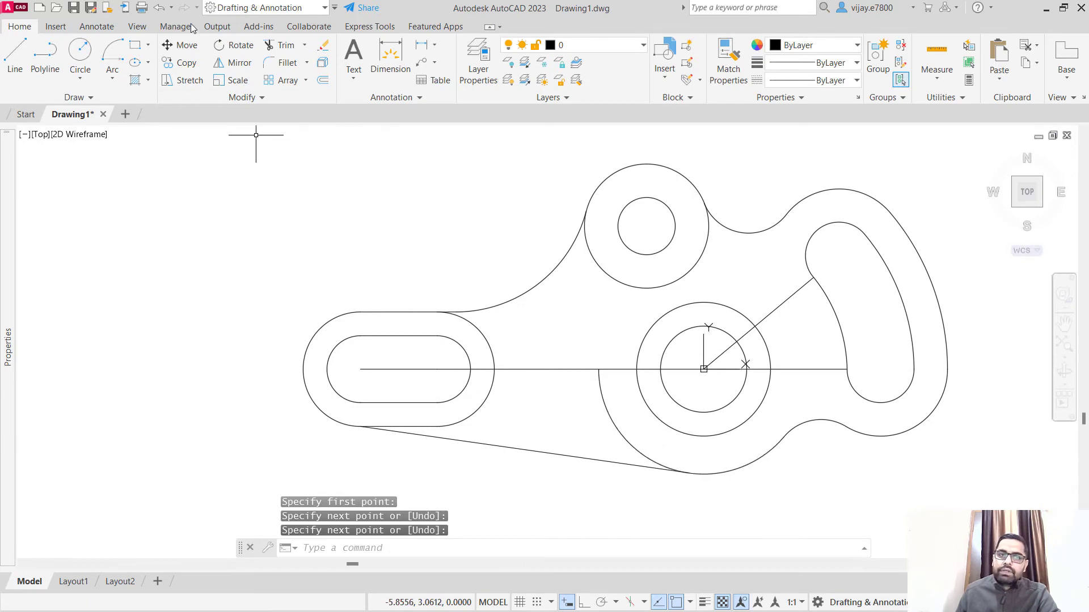
- Trim the leftover 1.375-radius arc above the tangent line and the horizontal centreline from the straight slot to the central circles' centre
left_click(282, 46)
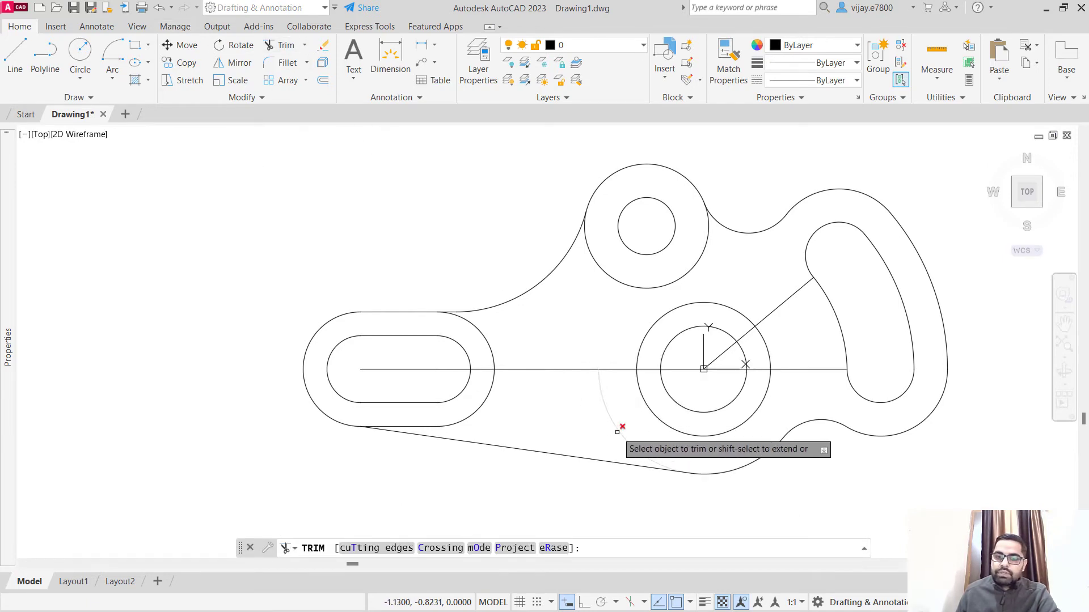
left_click(571, 370)
left_click(484, 369)
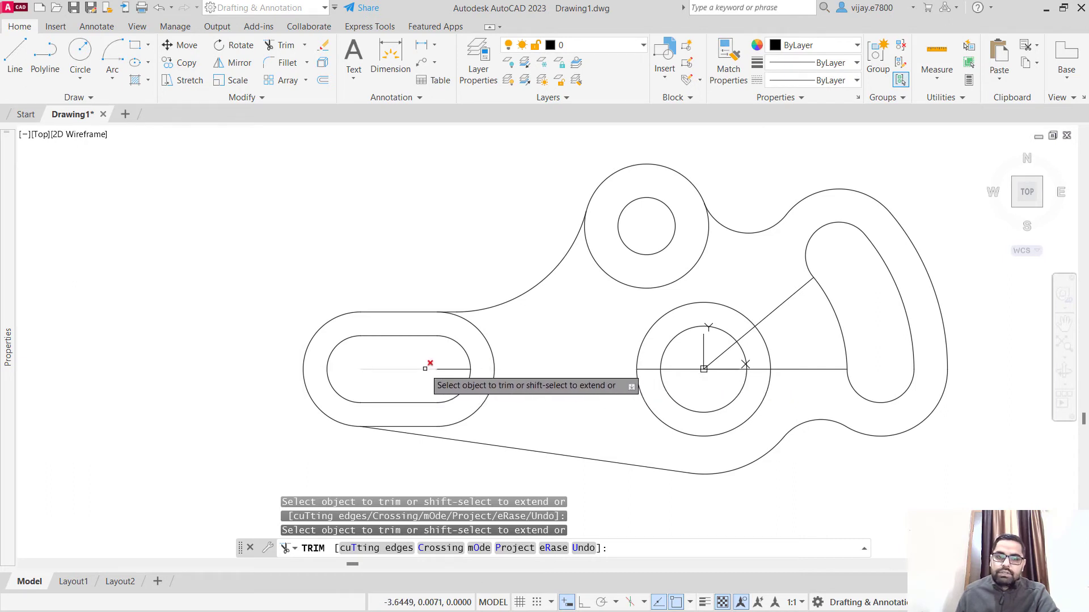
left_click(424, 369)
left_click(454, 371)
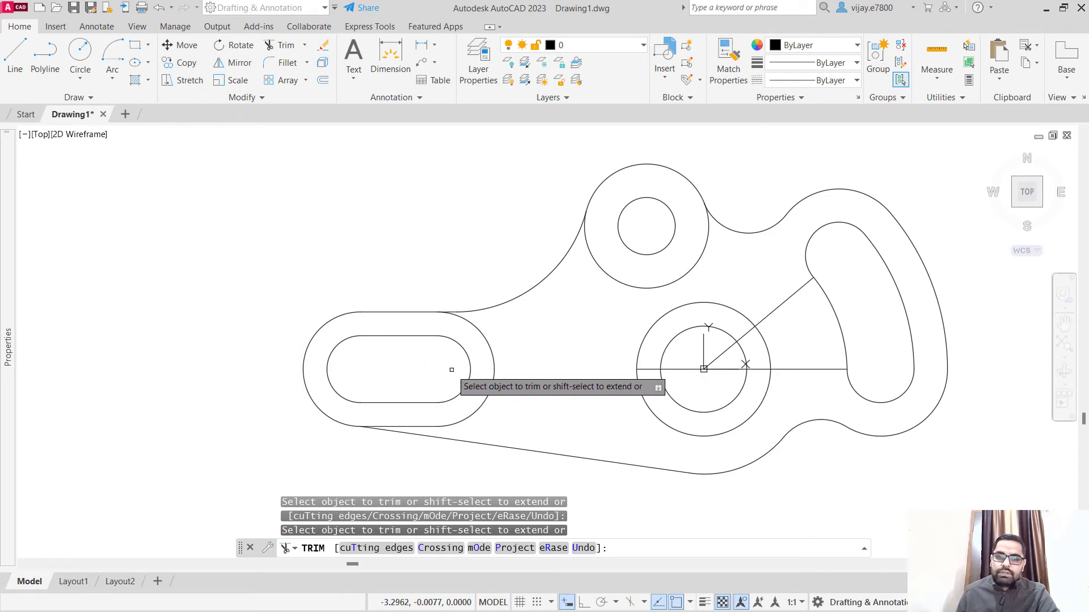
left_click(685, 370)
left_click(661, 371)
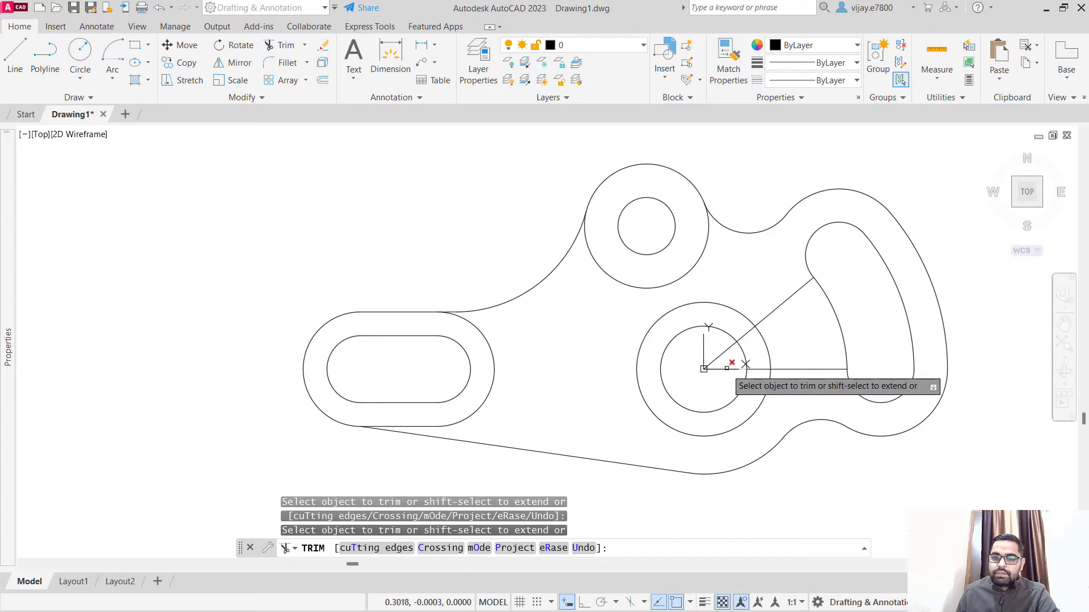
- Try trimming the horizontal and angled construction lines between the central circles and the curved slot, and undo those trims
left_click_drag(814, 366, 812, 380)
left_click(780, 306)
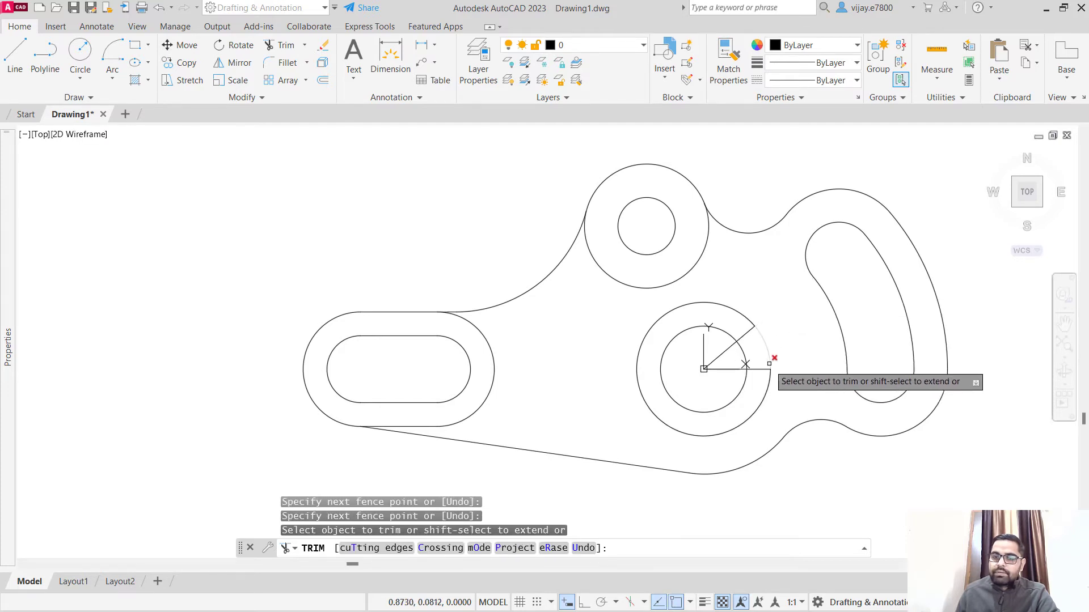
left_click(743, 336)
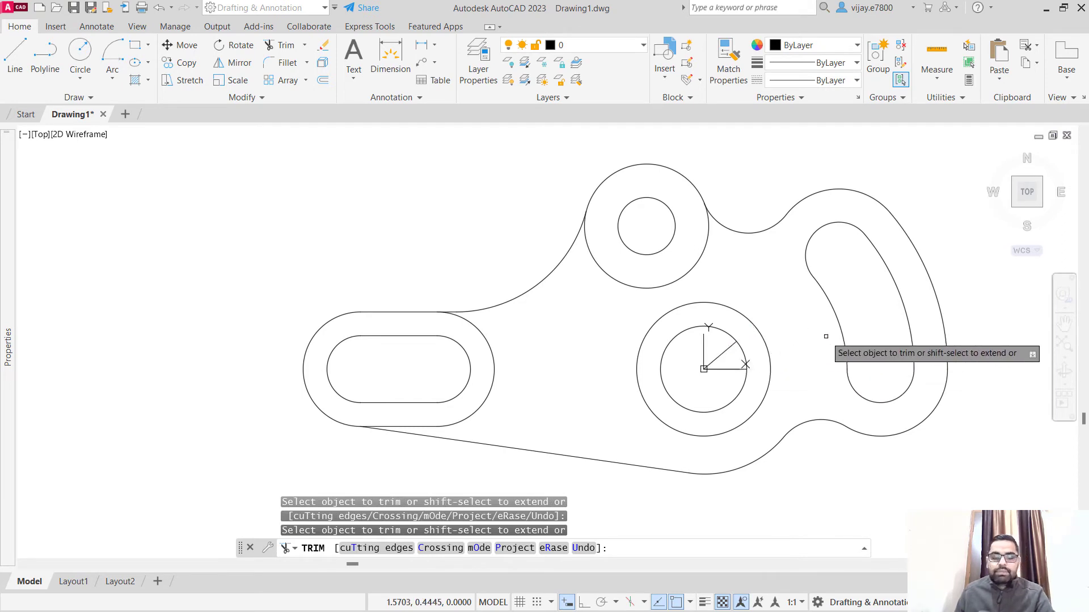
key("ctrl+z")
key("ctrl+z")
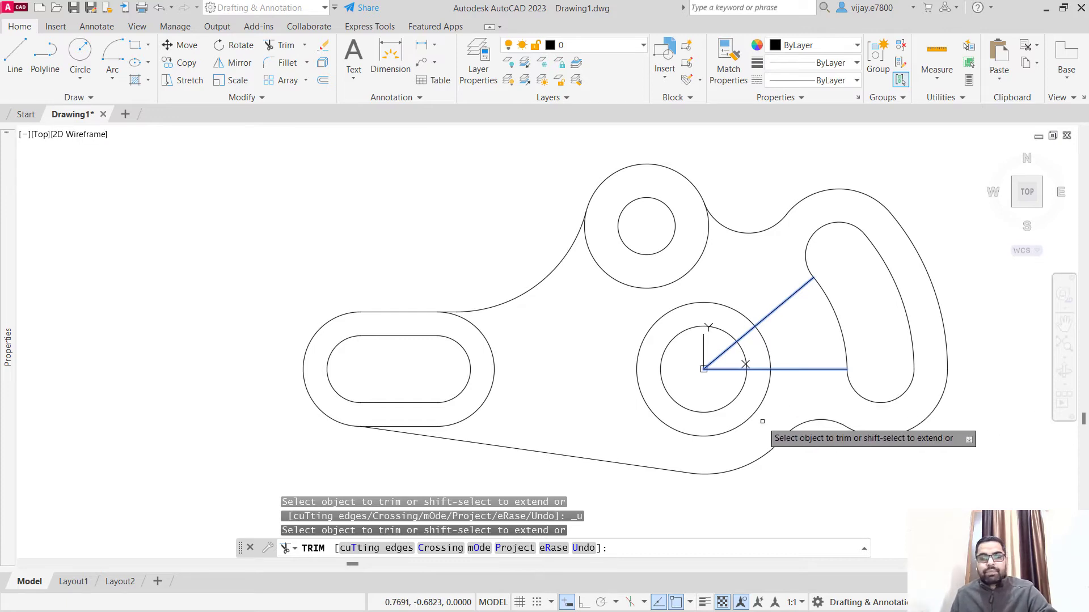
key("Escape")
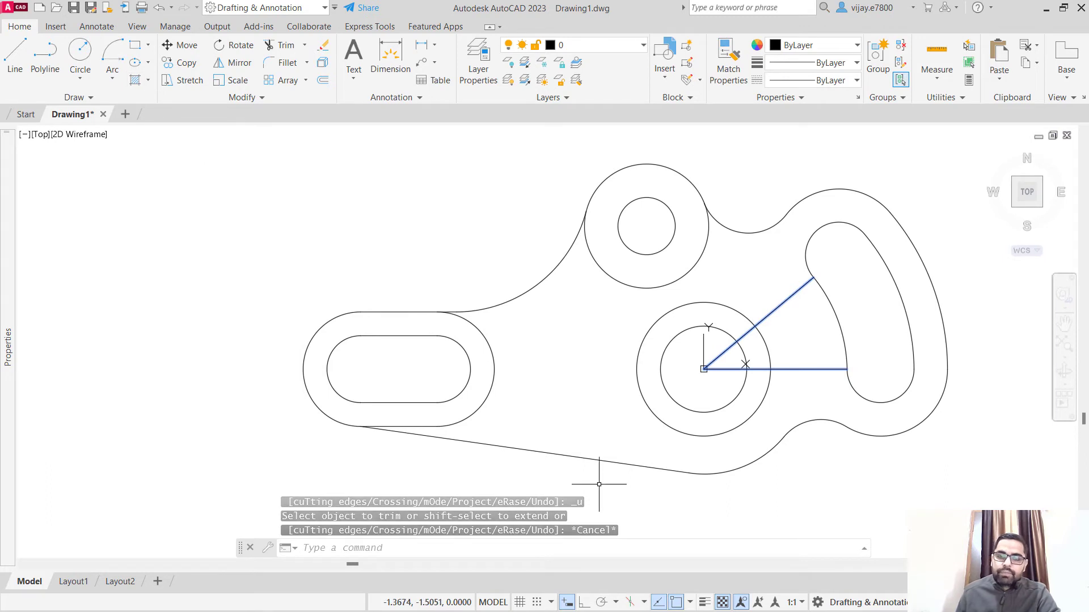
- Add a radius dimension to the left end arc of the straight slot's outer outline, placed outside the part
middle_click_drag(445, 236, 354, 239)
scroll(354, 239, "down", 2)
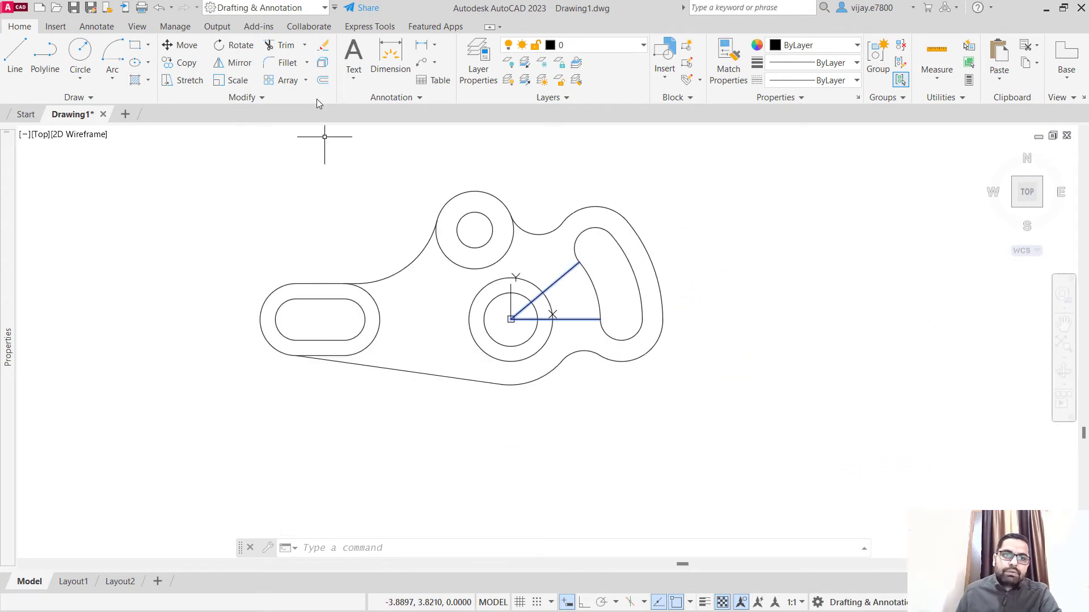
left_click(436, 48)
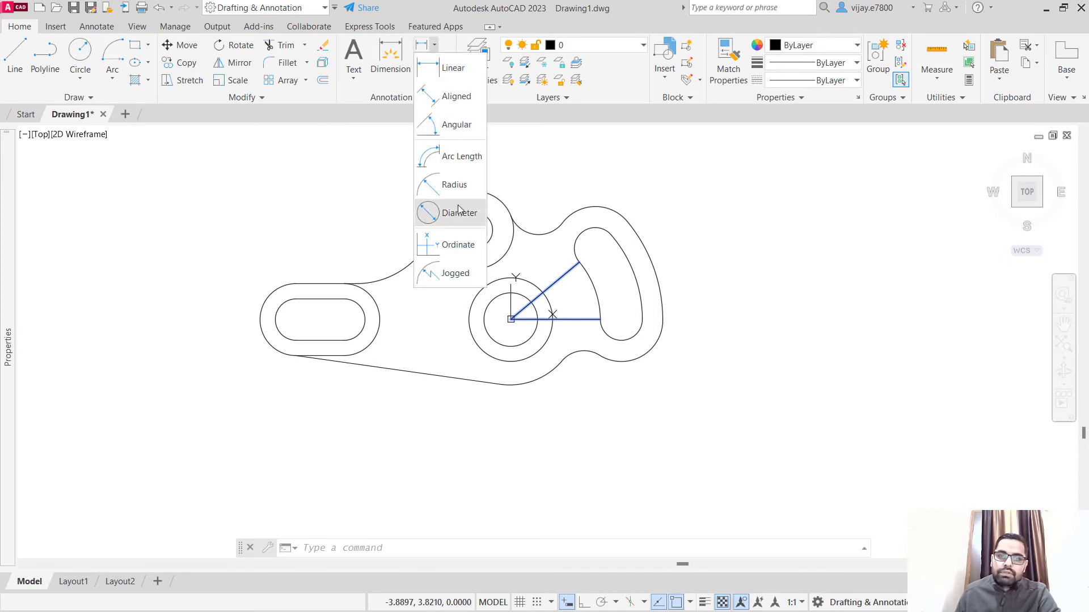
left_click(454, 184)
left_click(266, 290)
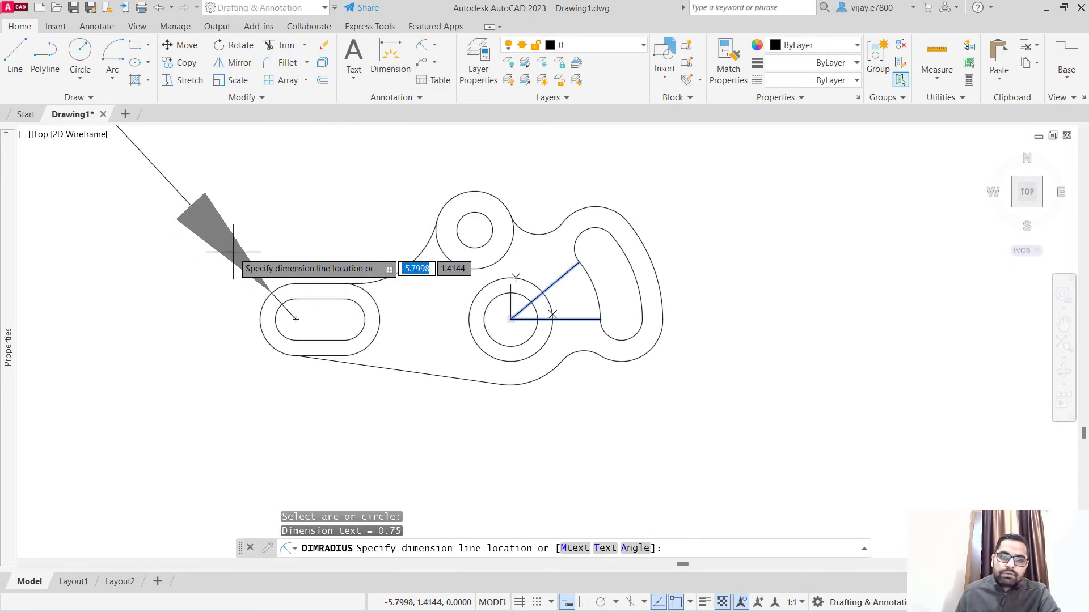
left_click(249, 274)
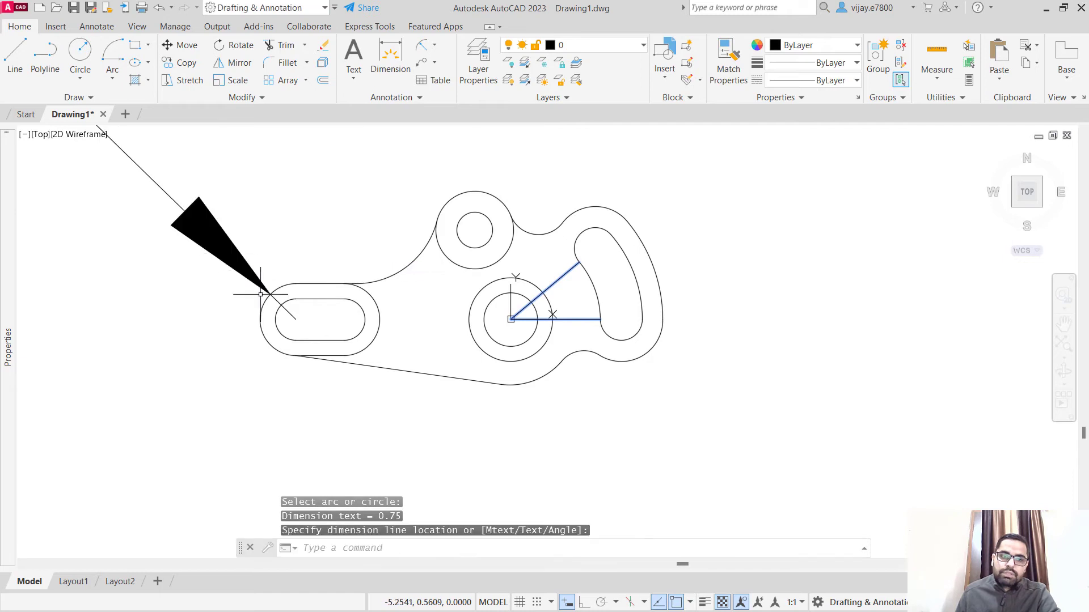
- Add a radius dimension to the left end arc of the straight slot's inner outline, placed outside the part
right_click(245, 329)
left_click(263, 335)
left_click(276, 324)
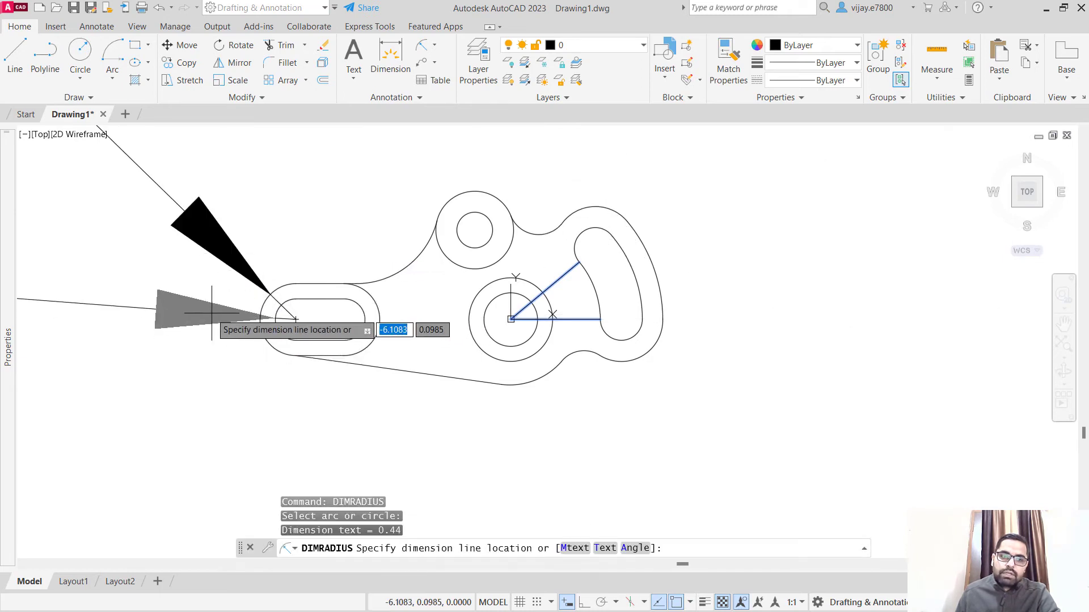
left_click(211, 312)
right_click(309, 234)
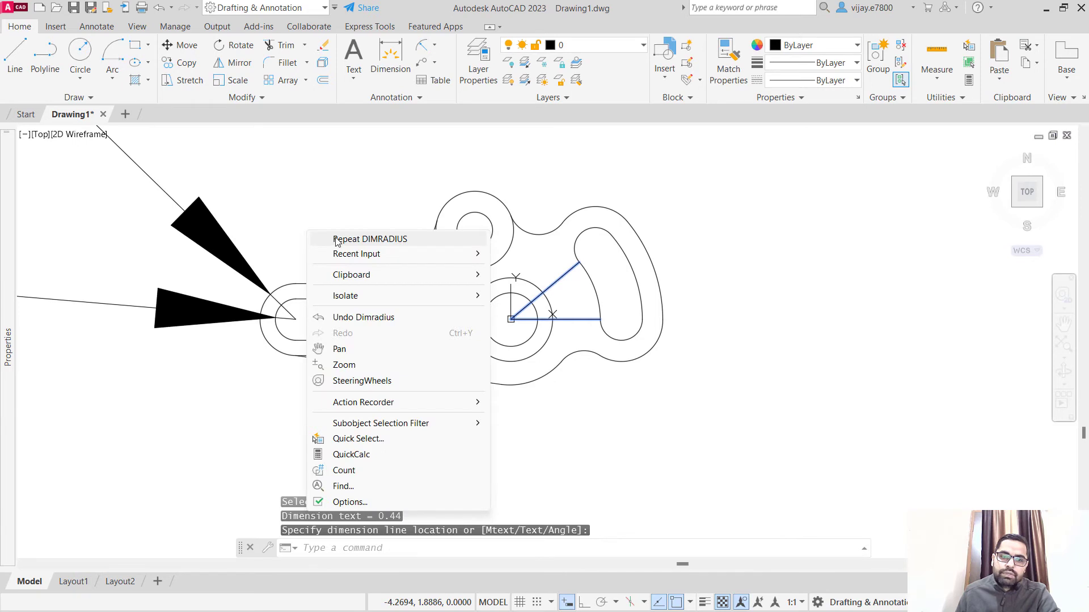
- Add two radius dimensions to the outer central circle, both placed outside the part toward its lower right
left_click(336, 239)
left_click(541, 349)
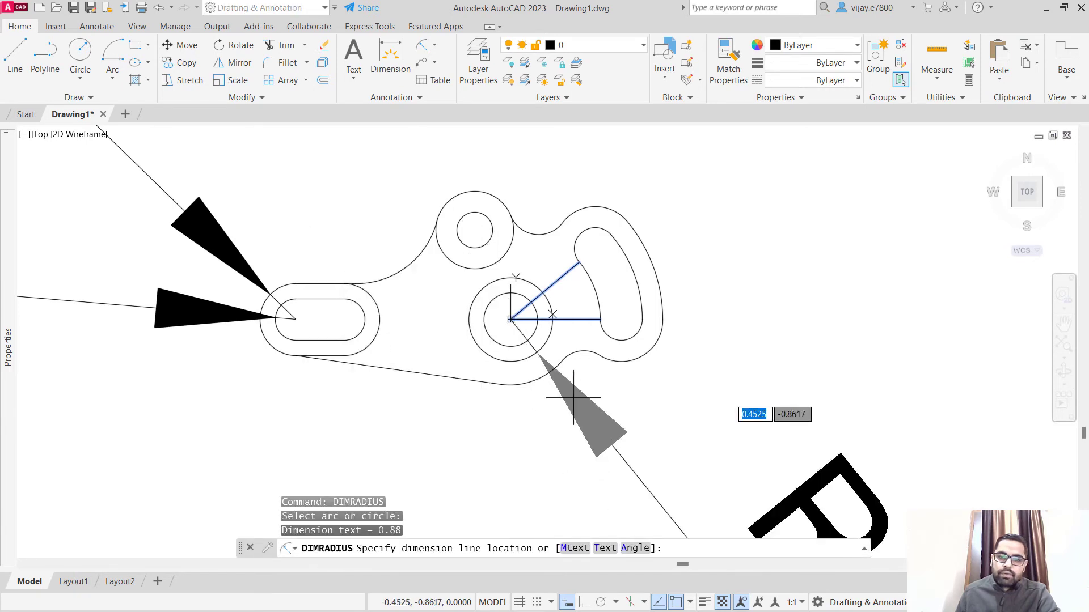
left_click(565, 396)
right_click(544, 416)
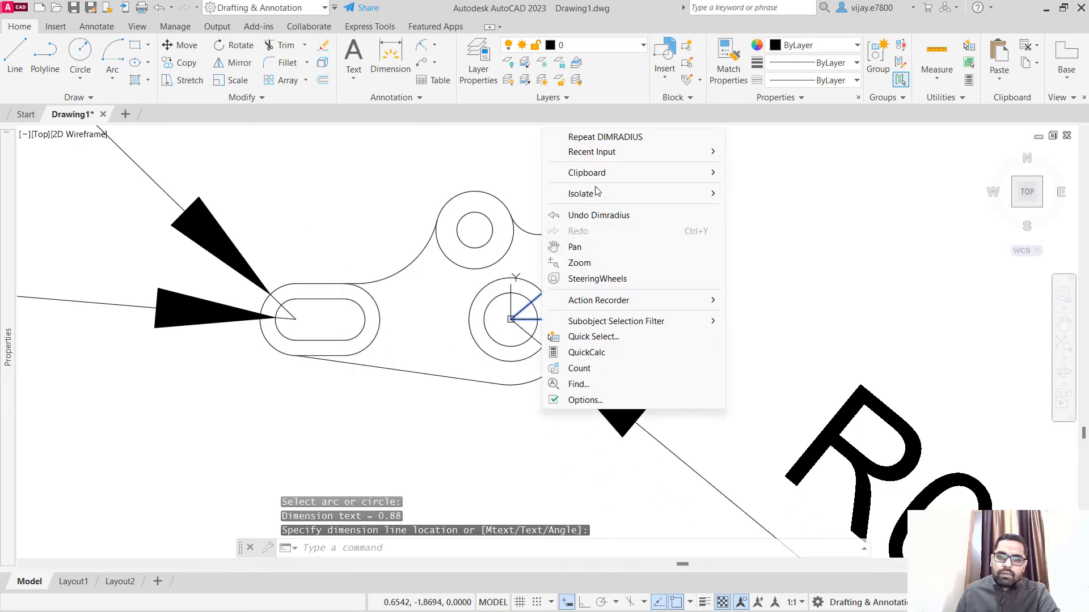
right_click(299, 421)
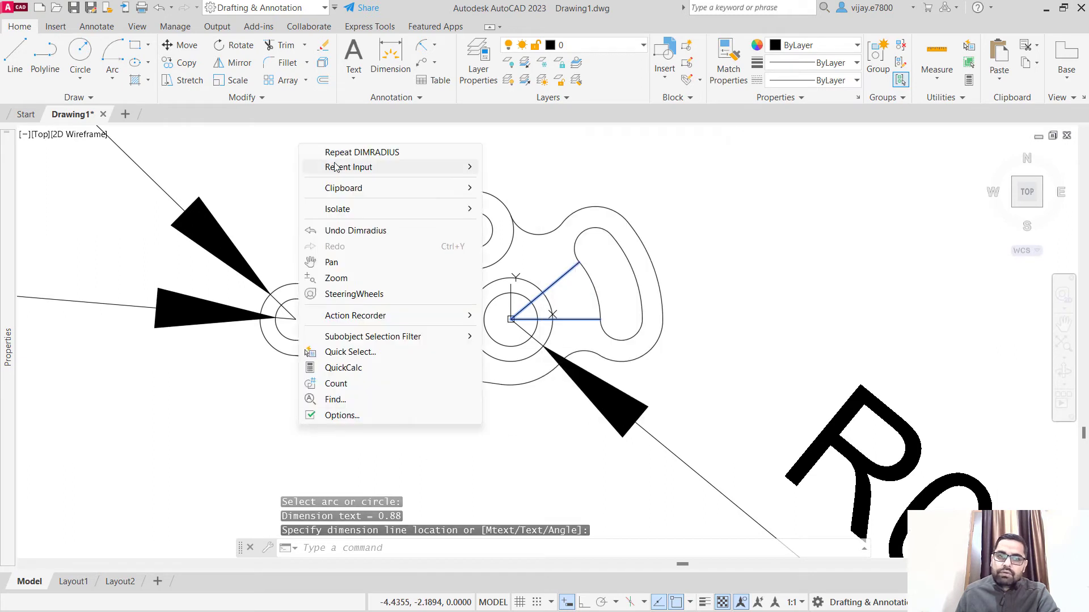
left_click(341, 151)
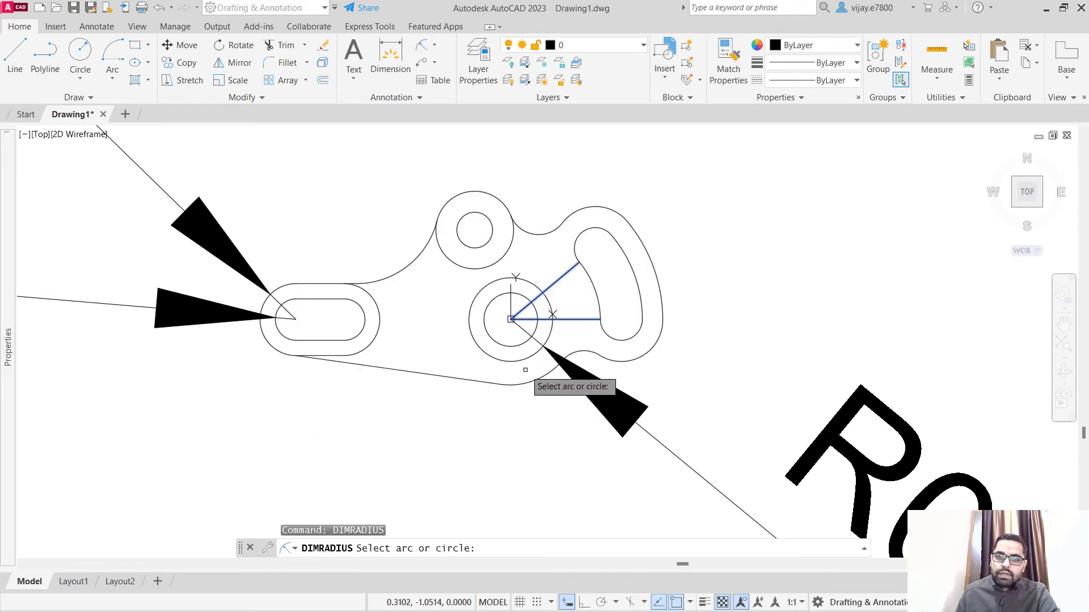
left_click(525, 358)
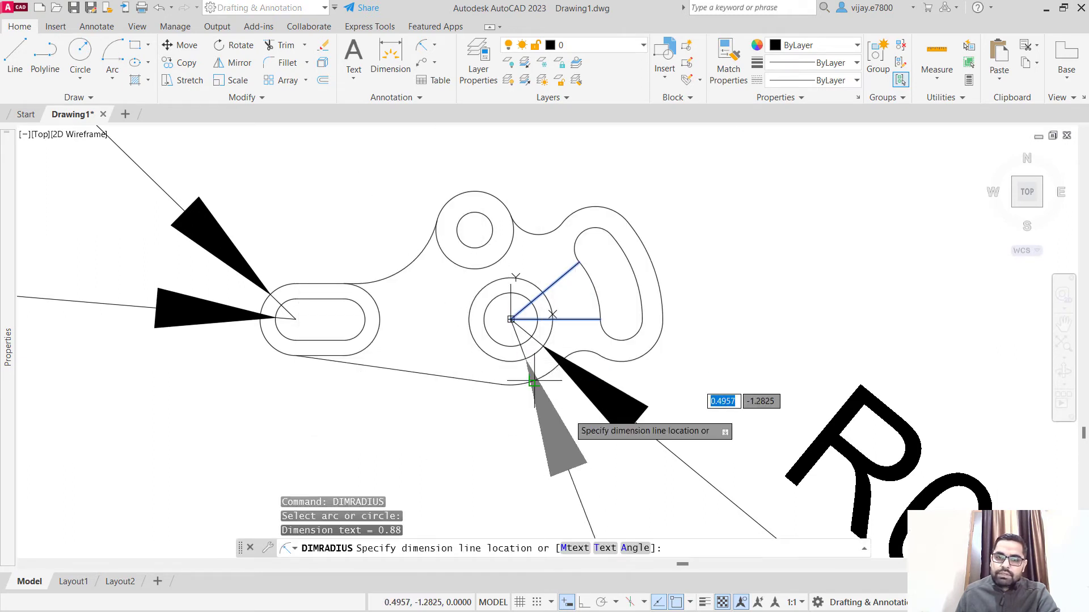
left_click(559, 417)
- Add a radius dimension to the large arc below the central circles, placed beneath the part
right_click(484, 424)
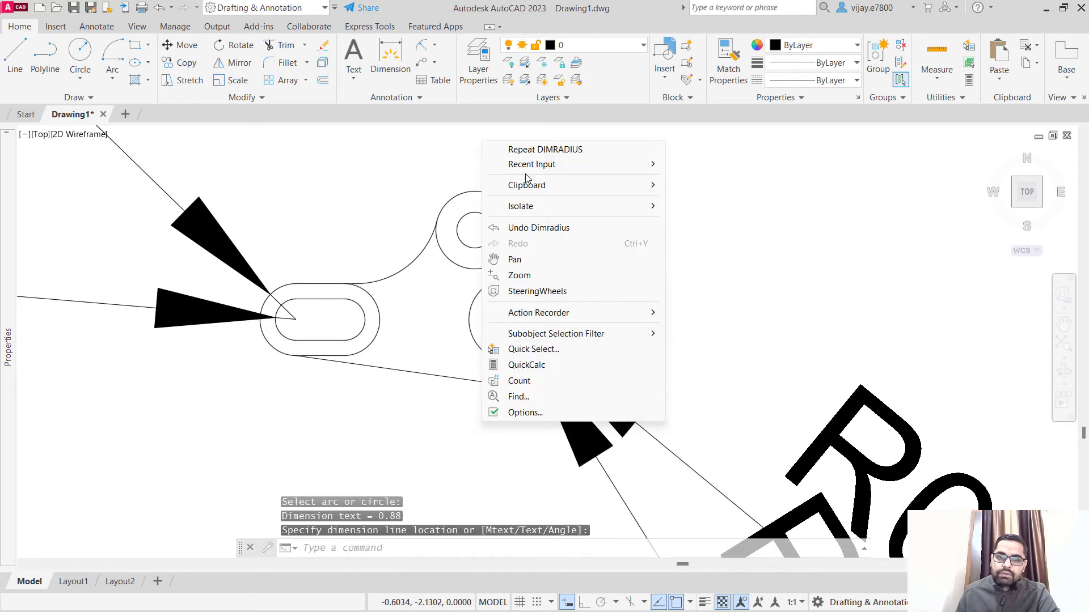
left_click(531, 149)
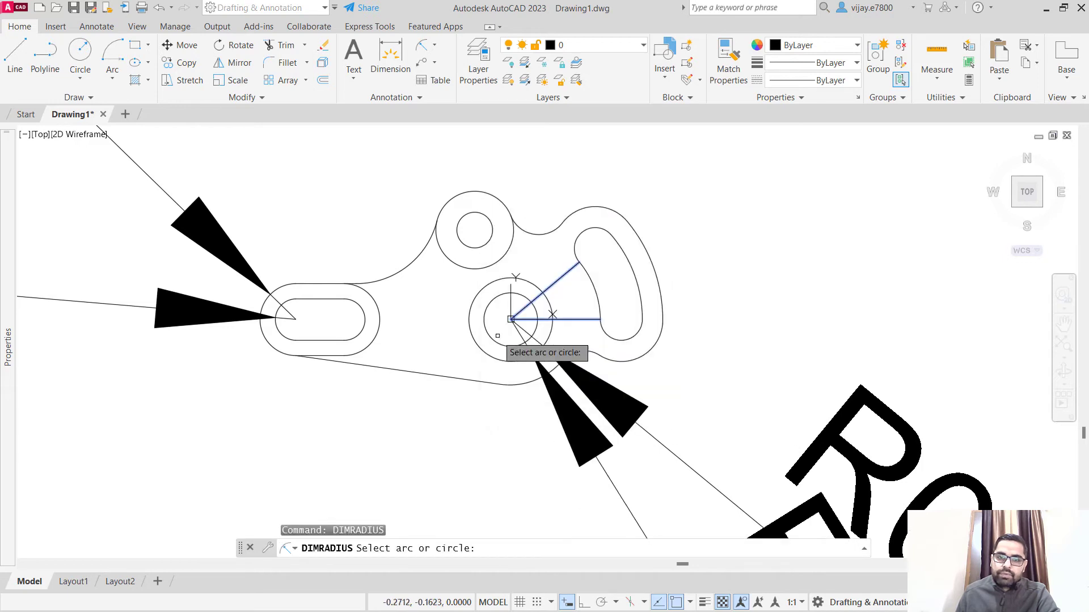
left_click(524, 384)
left_click(539, 445)
- Add a radius dimension to the fillet between the upper outer circle and the curved slot, placed above the part
right_click(430, 436)
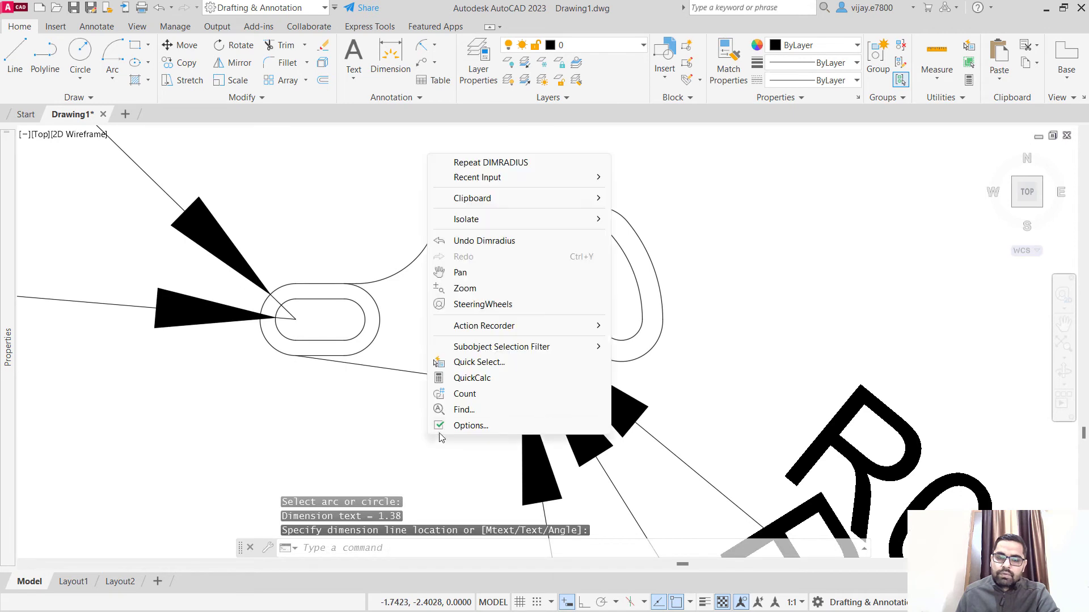
left_click(457, 166)
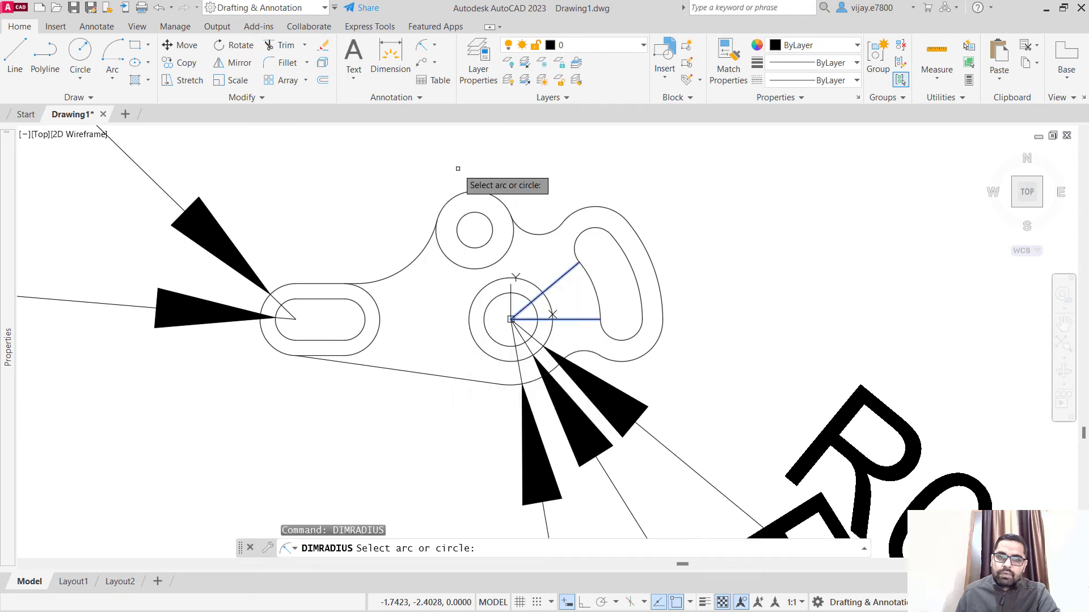
left_click(538, 233)
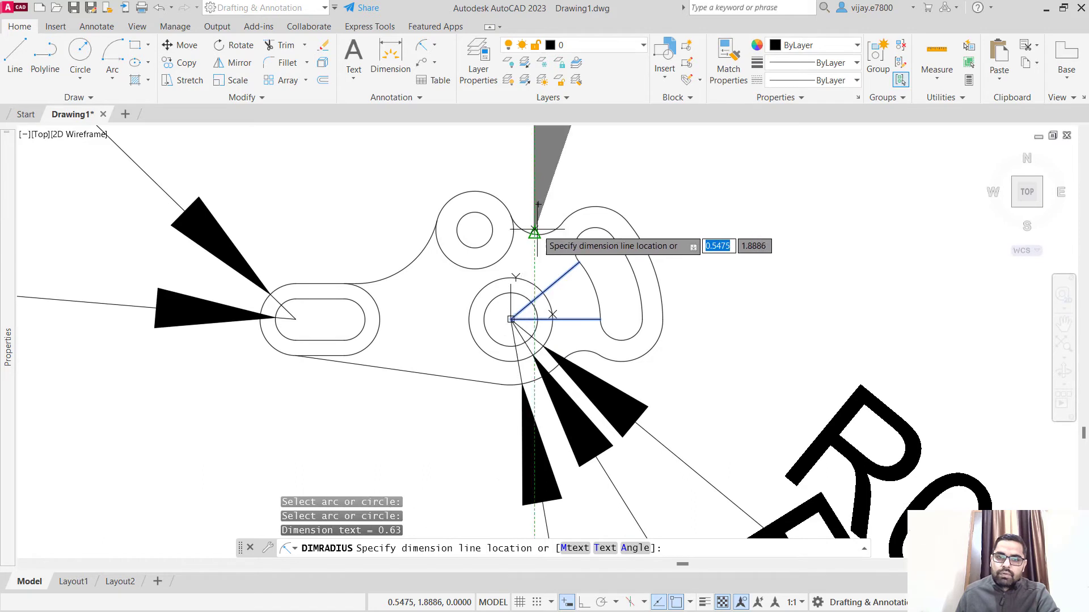
left_click(538, 227)
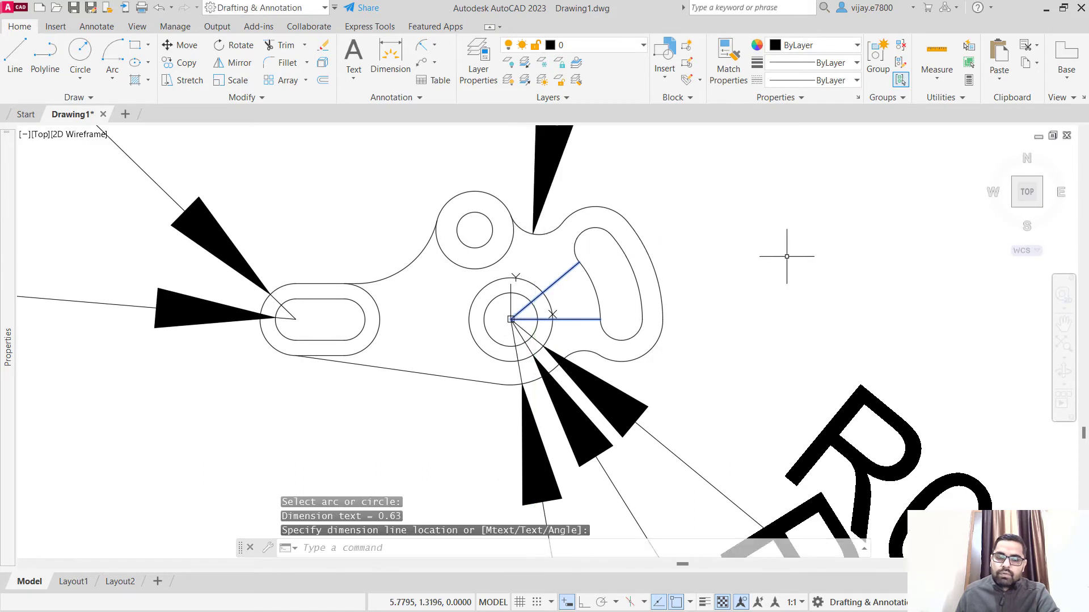
- Add radius dimensions to the long right-hand arcs of the curved slot's outer and inner outlines, placed outside the part
right_click(743, 275)
left_click(752, 288)
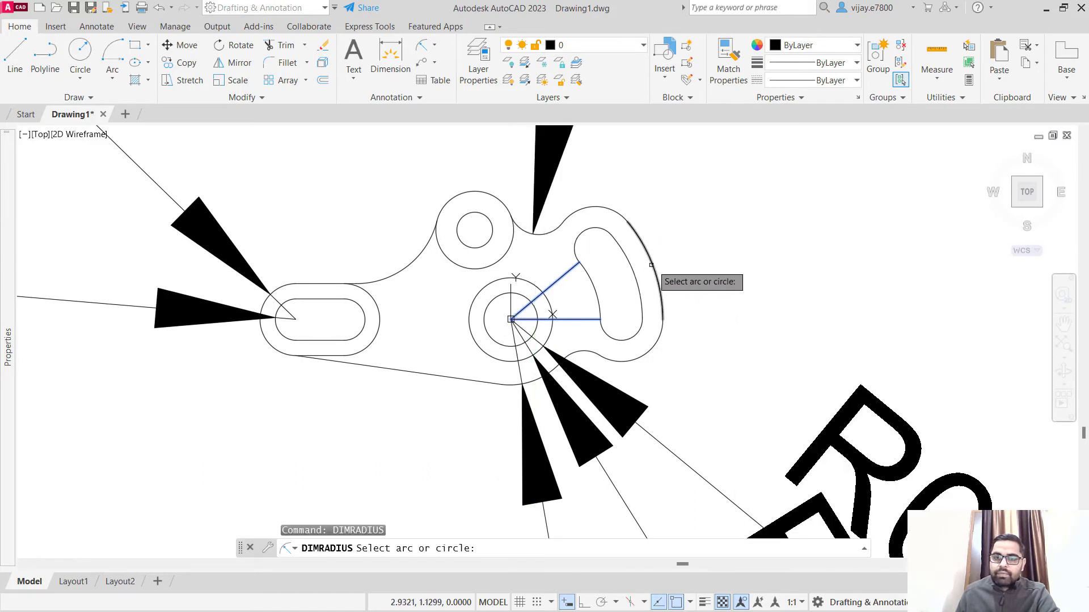
left_click(651, 263)
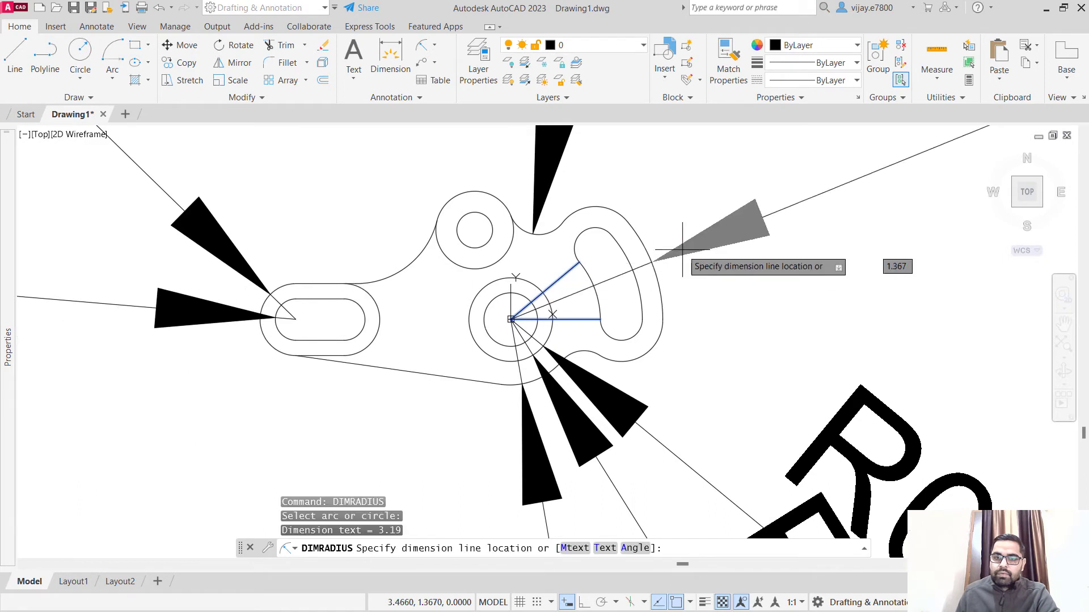
left_click(687, 210)
right_click(687, 245)
left_click(714, 258)
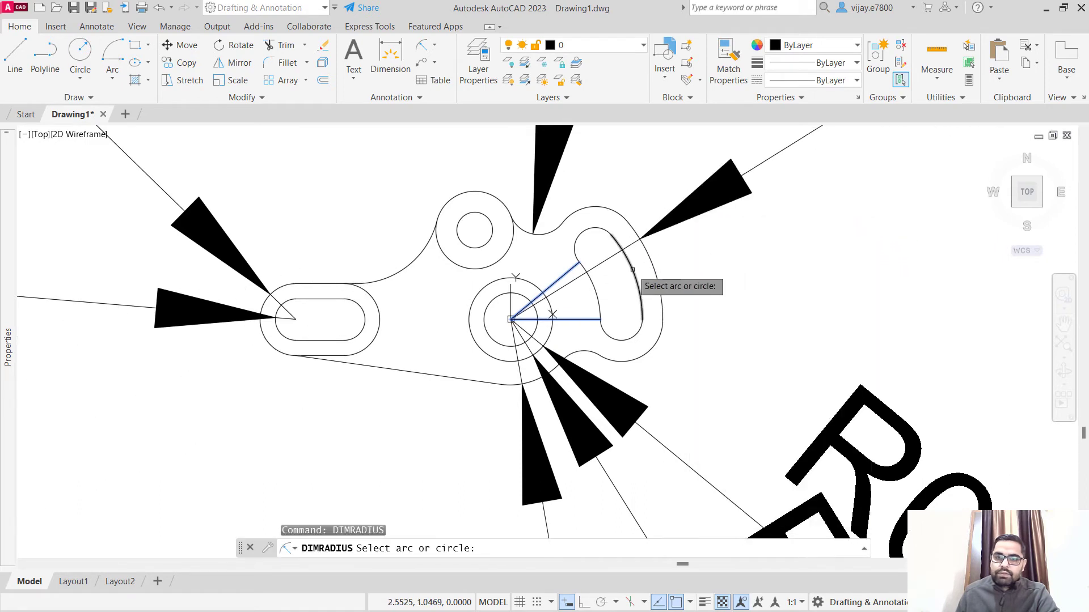
left_click(653, 266)
left_click(681, 256)
- Add a radius dimension to the lower end arc of the curved slot's inner outline, placed outside the part
right_click(718, 327)
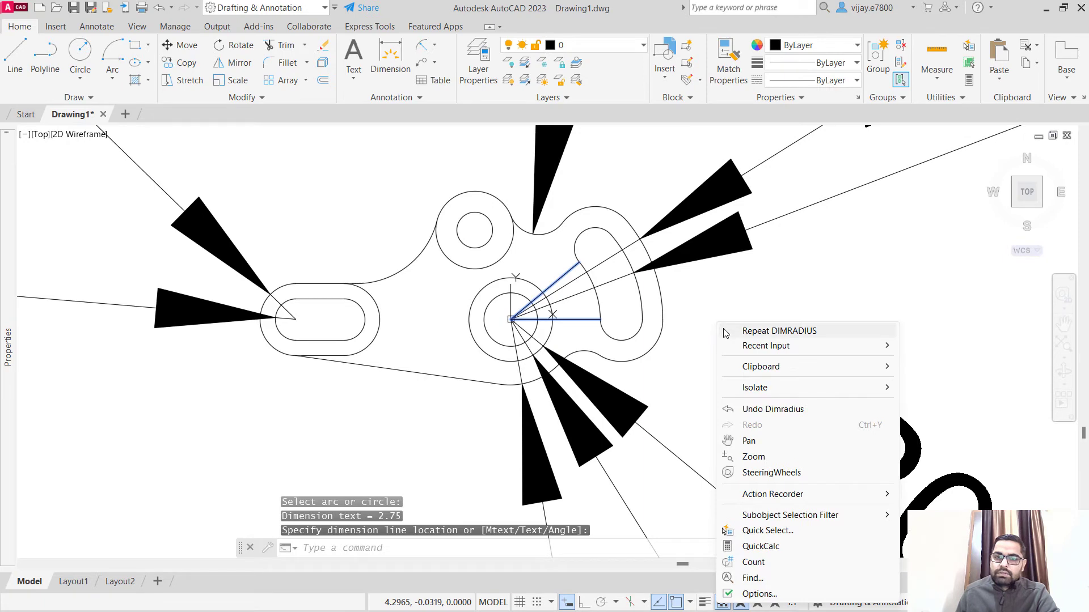
left_click(724, 333)
left_click(640, 335)
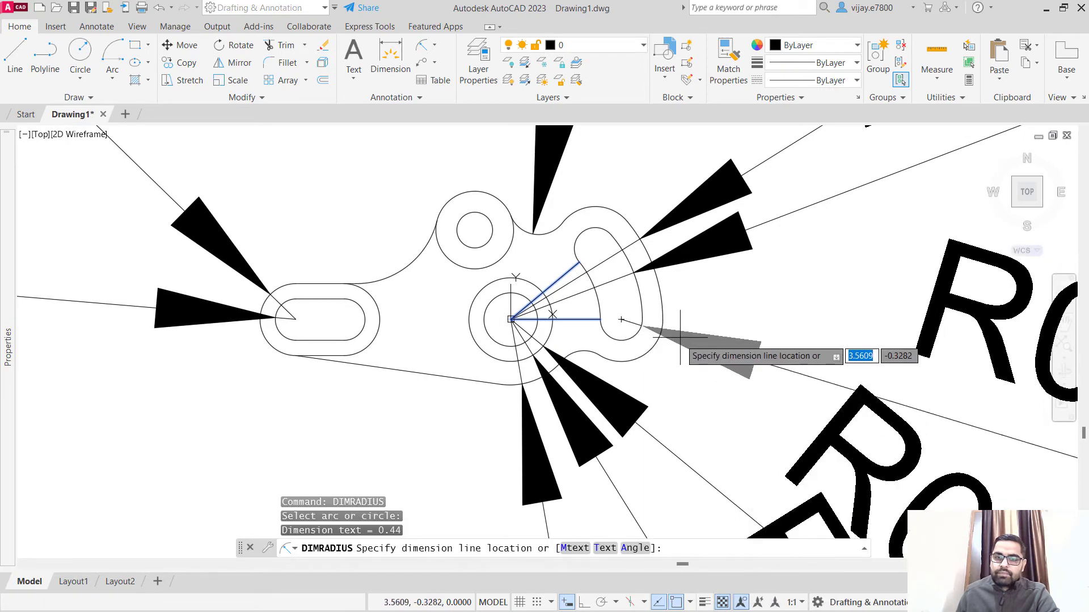
left_click(681, 358)
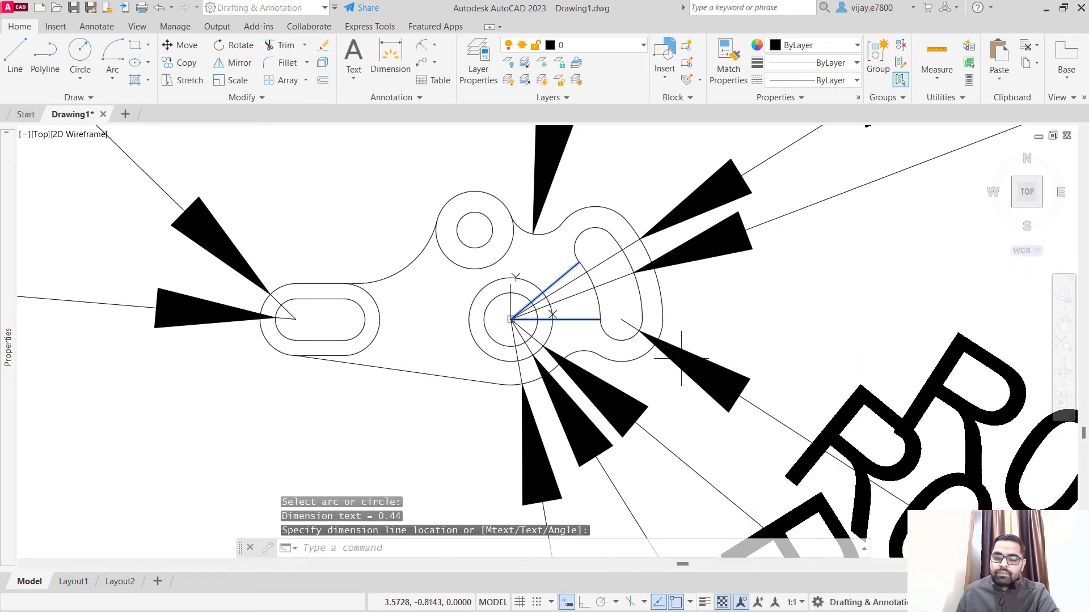
- Add radius dimensions to the outer and inner upper circles, placed toward the upper left of the part
right_click(739, 323)
left_click(750, 332)
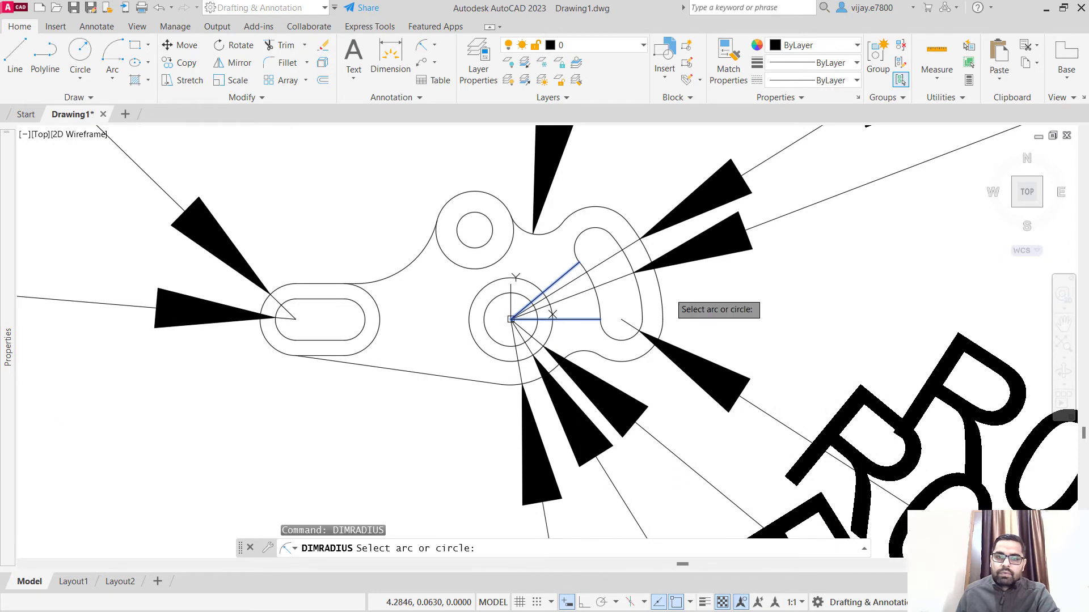
left_click(465, 195)
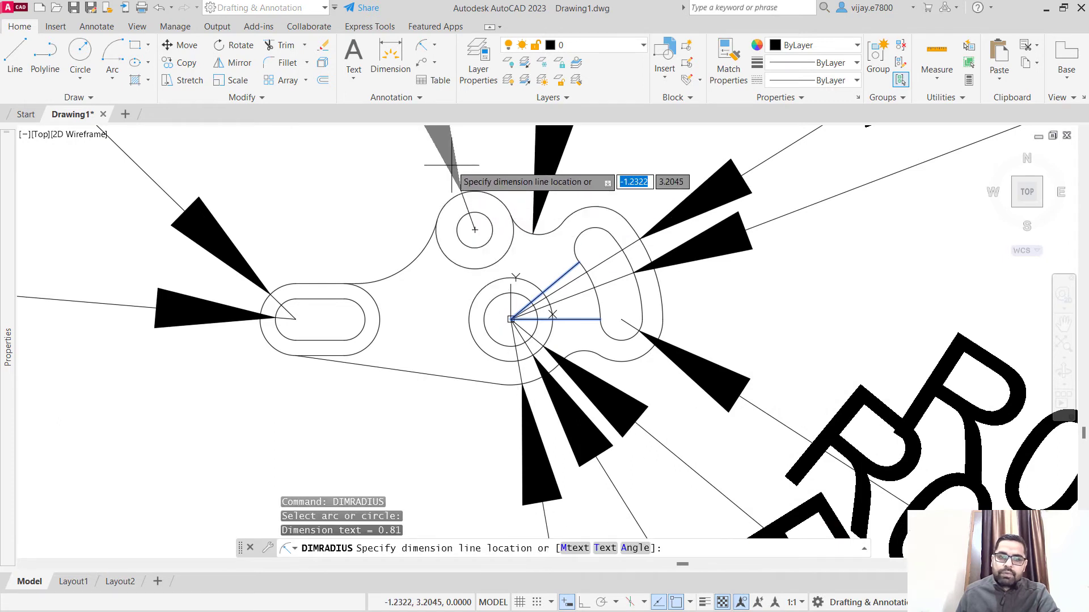
left_click(452, 170)
right_click(404, 188)
left_click(426, 195)
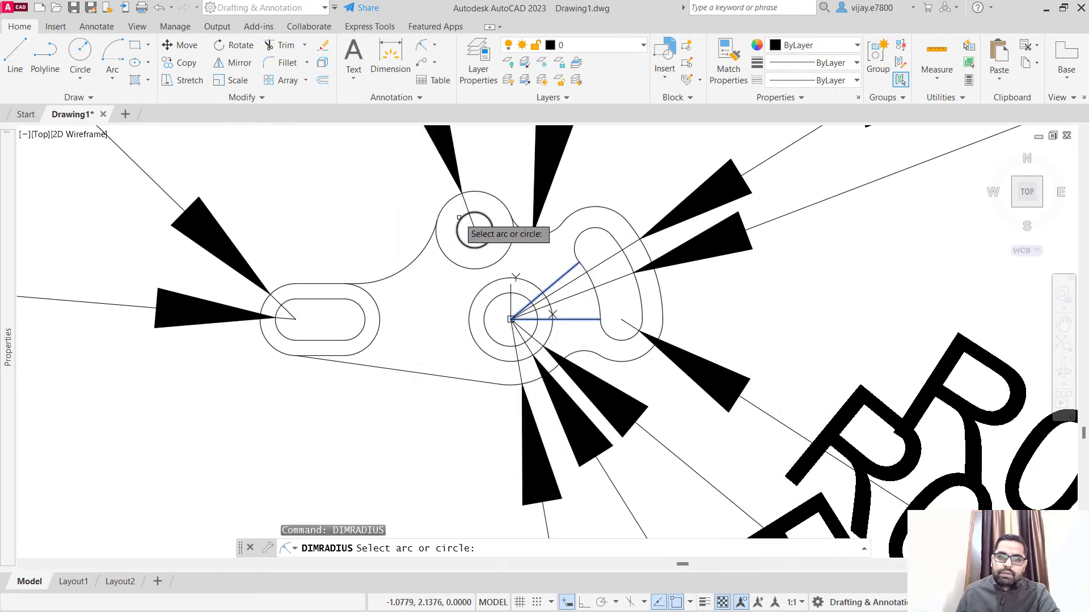
left_click(459, 217)
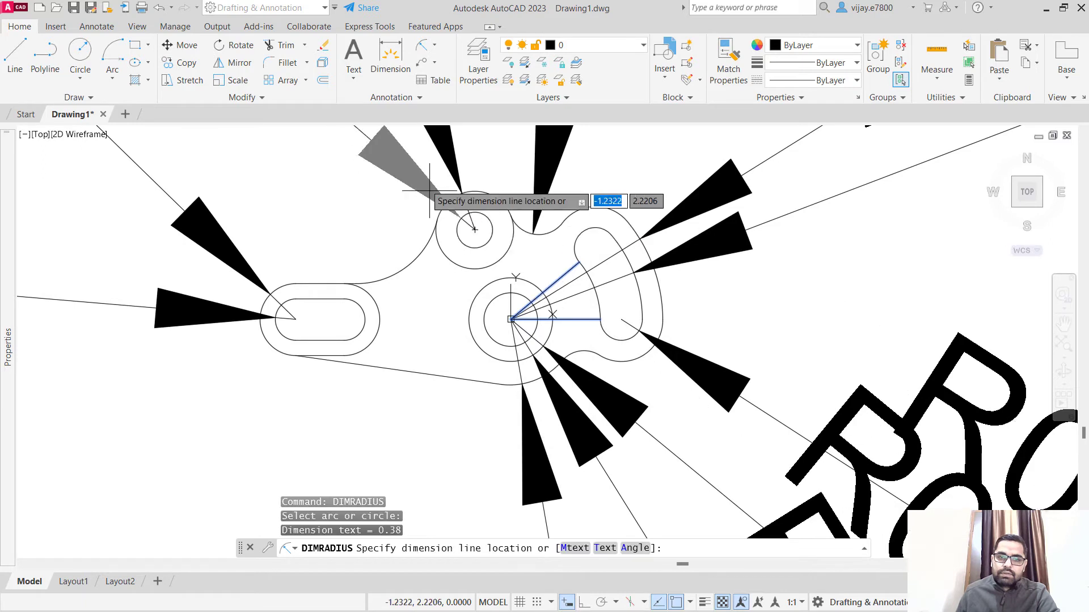
- Add a radius dimension to the large fillet between the straight slot and the upper outer circle, placed outside the part
right_click(363, 227)
left_click(373, 236)
left_click(400, 267)
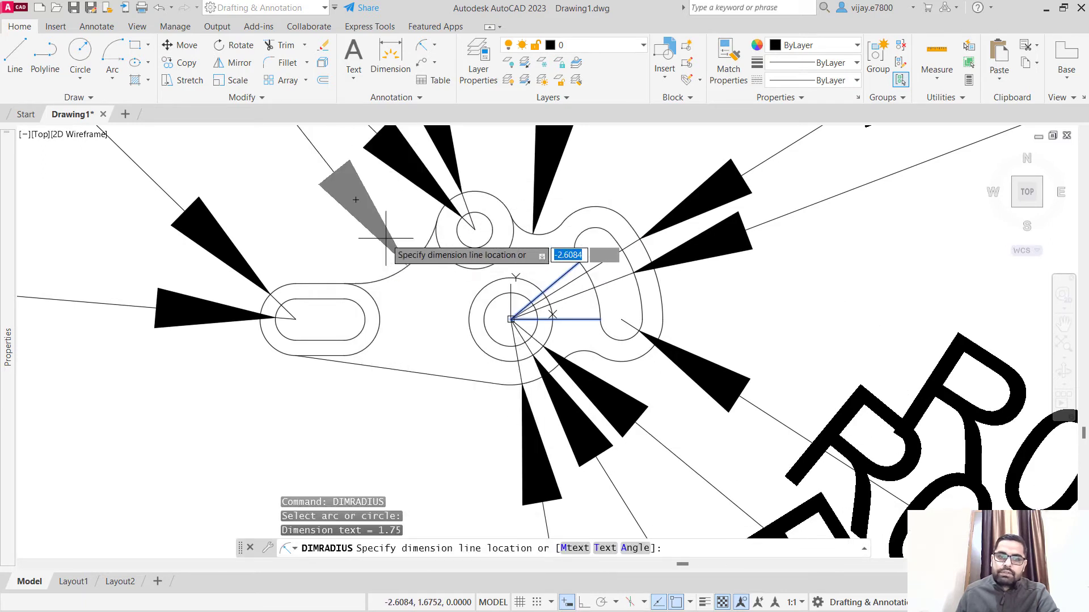
left_click(385, 238)
- Preview the Standard dimension style in the Dimension Style Manager and close the dialog
scroll(416, 353, "down", 2)
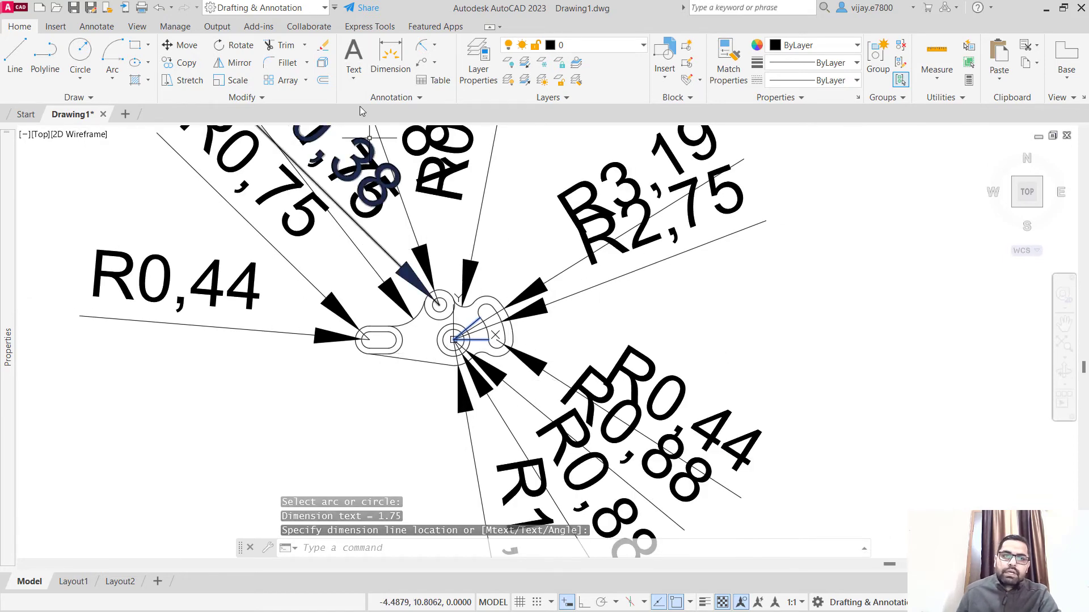
left_click(393, 97)
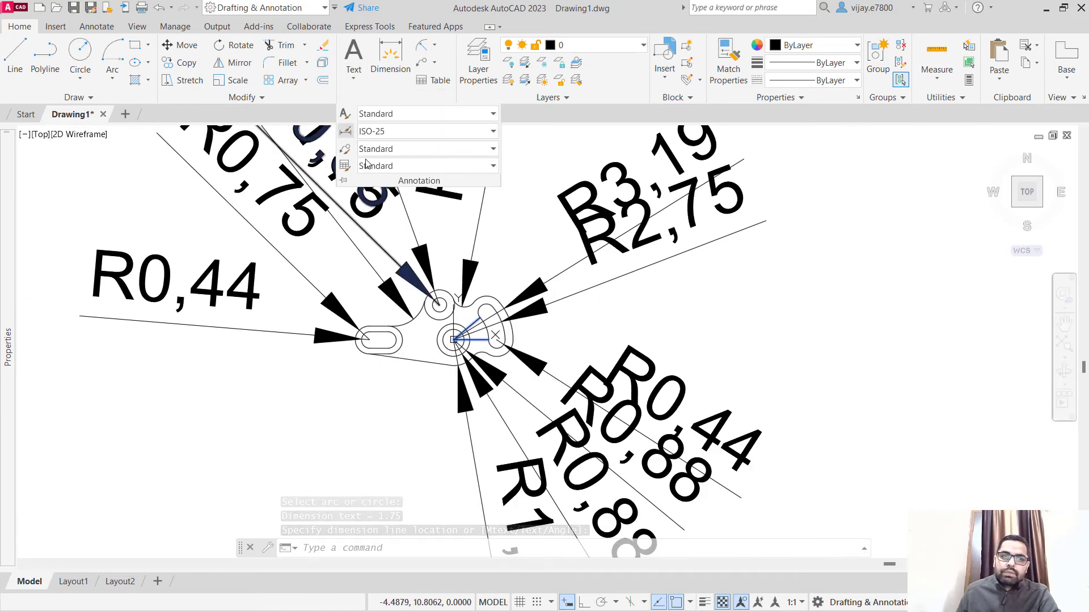
left_click(345, 131)
left_click(420, 263)
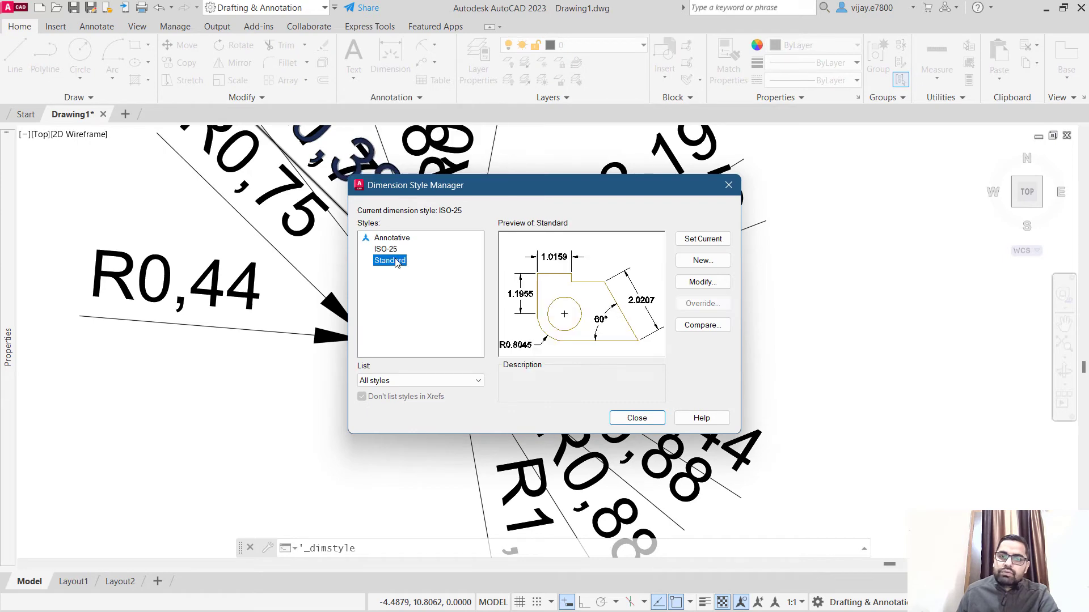
left_click(636, 418)
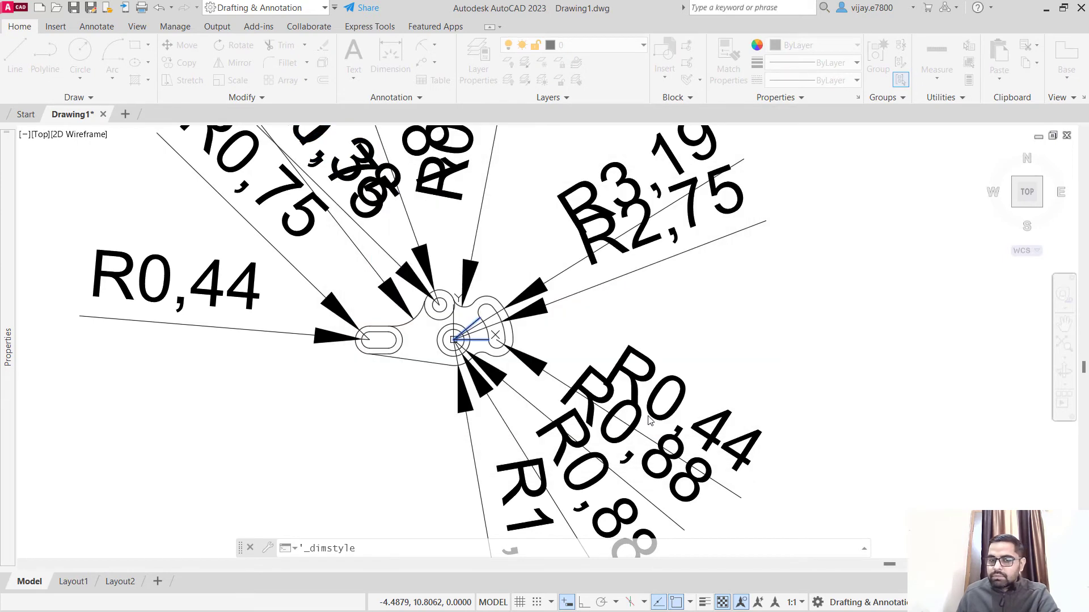
- Select all radius dimensions with Select Similar, assign them the Standard dimension style, and clear the selection
left_click(822, 482)
left_click(596, 368)
right_click(596, 368)
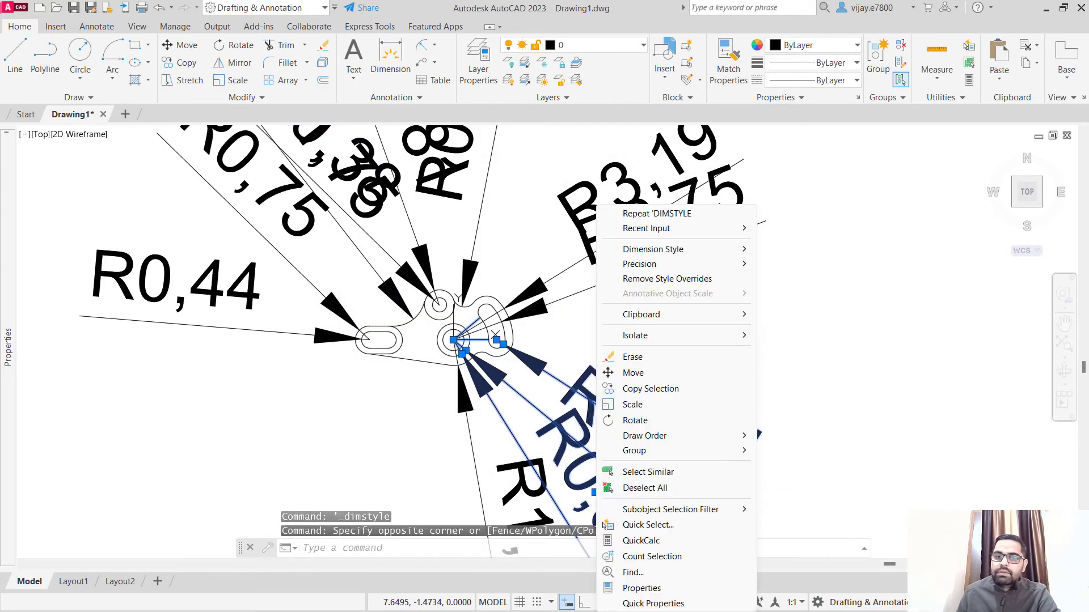
left_click(636, 476)
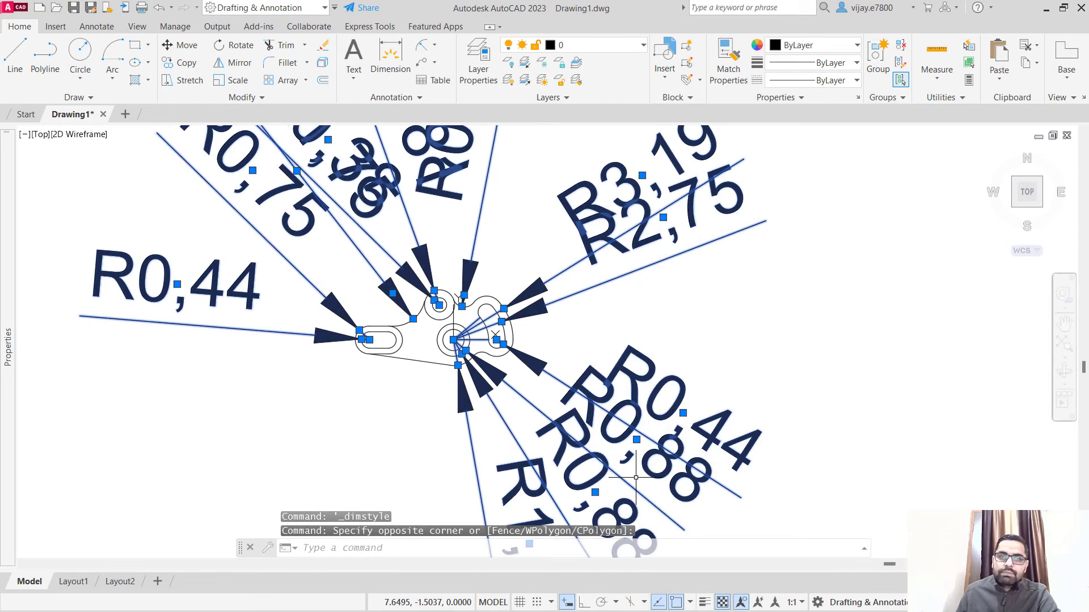
left_click(382, 99)
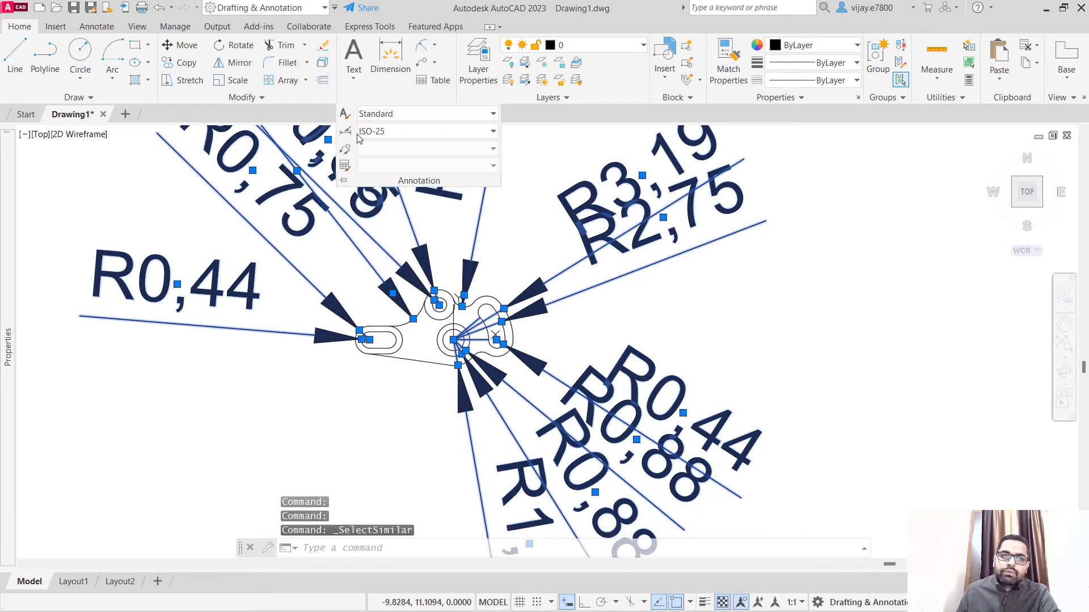
left_click(374, 131)
left_click(397, 226)
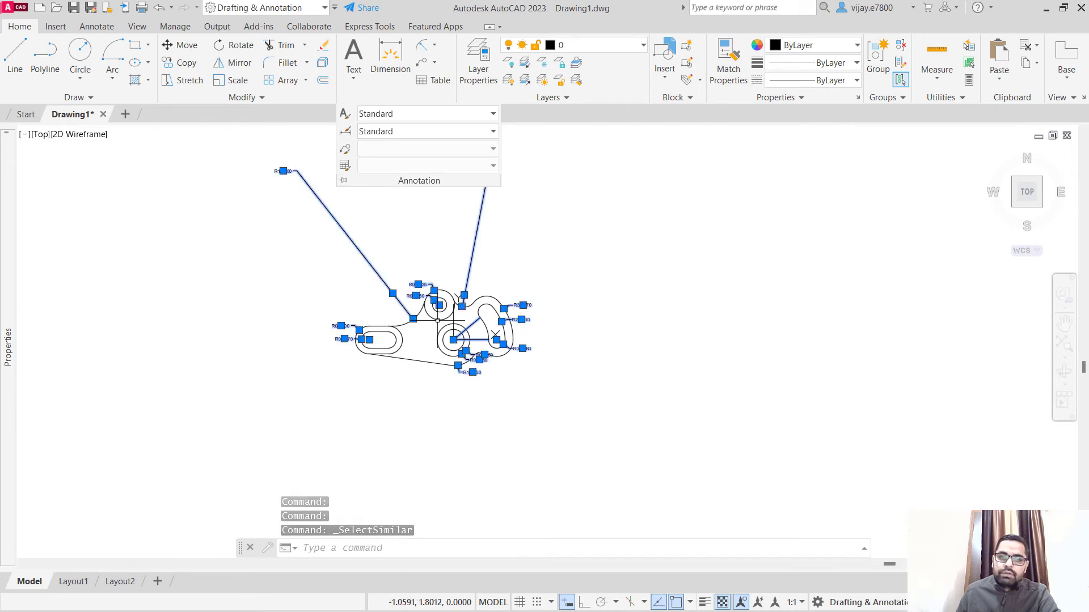
scroll(437, 358, "up", 4)
scroll(376, 412, "down", 3)
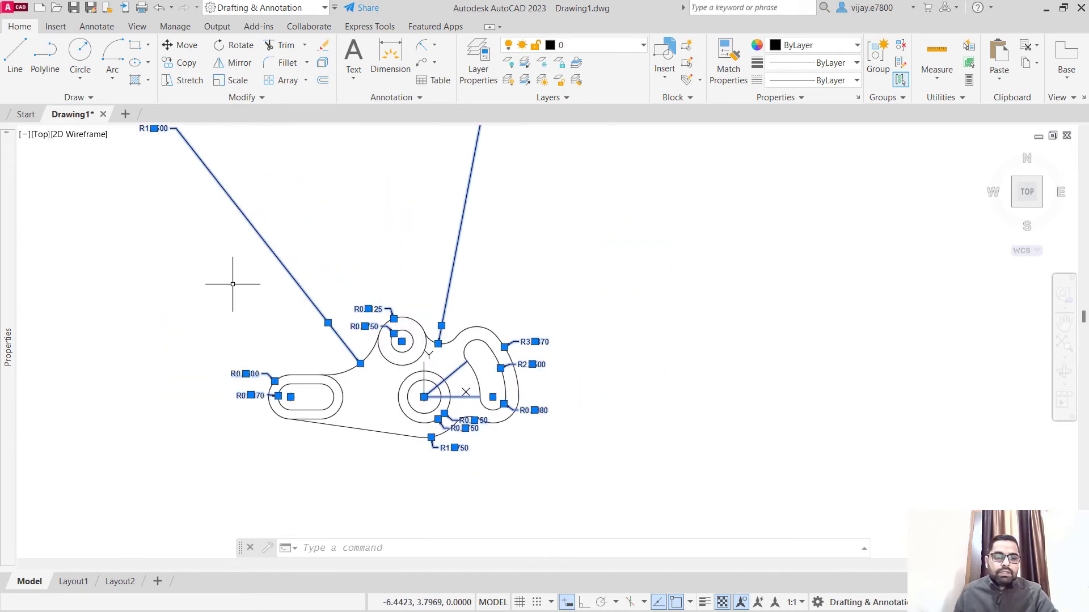
key("Escape")
- Move the 1.75 radius dimension text close to the fillet between the straight slot and the upper circle
middle_click_drag(208, 245, 221, 287)
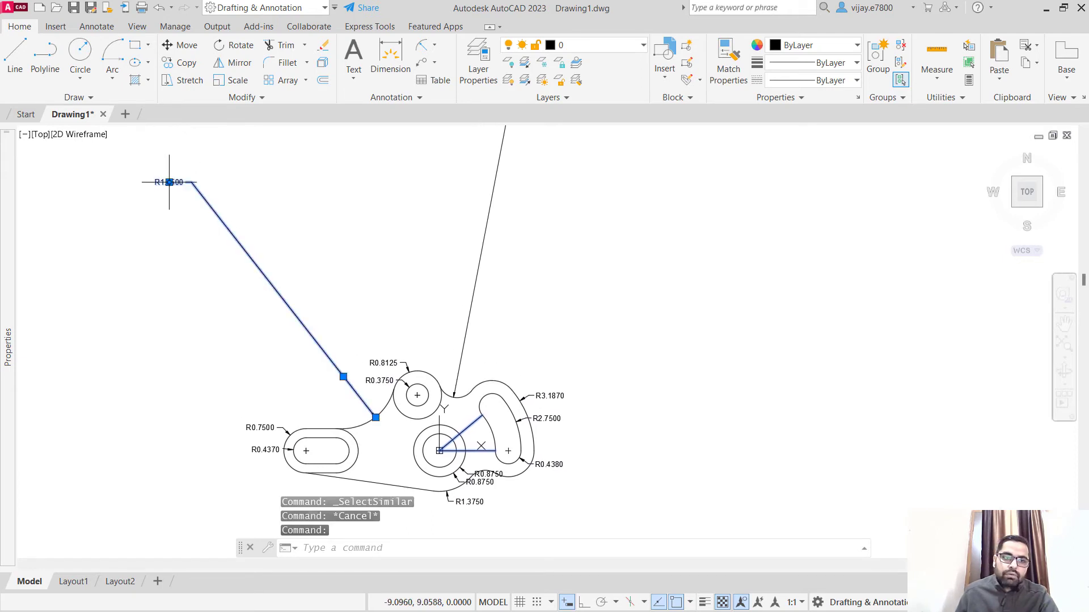
left_click(169, 182)
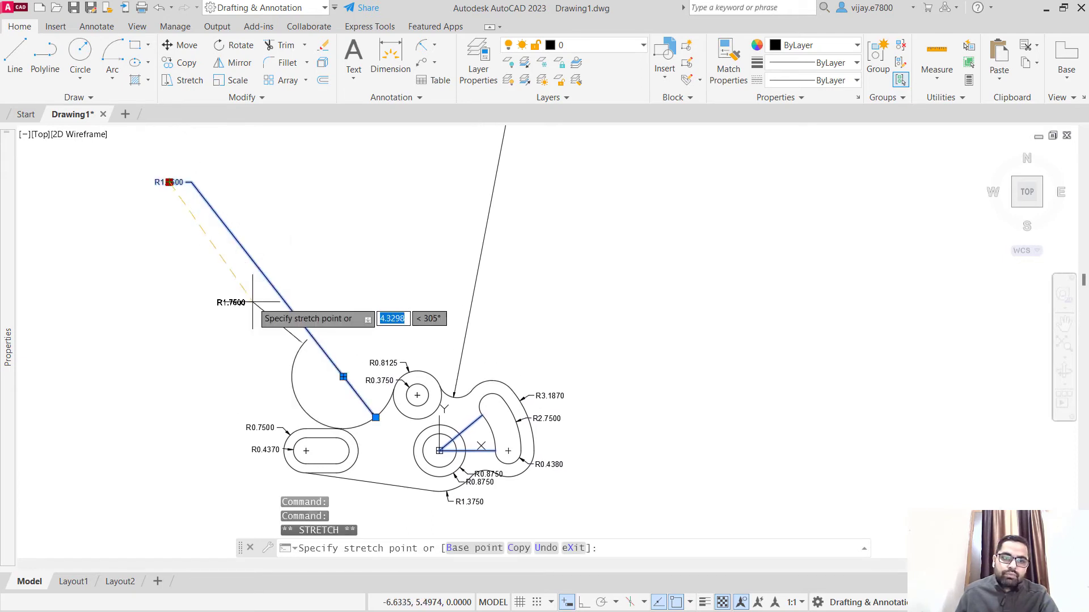
left_click(359, 411)
- Move the 0.625 radius dimension text close to the fillet between the upper outer circle and the curved slot's outer arc
middle_click_drag(435, 327, 353, 390)
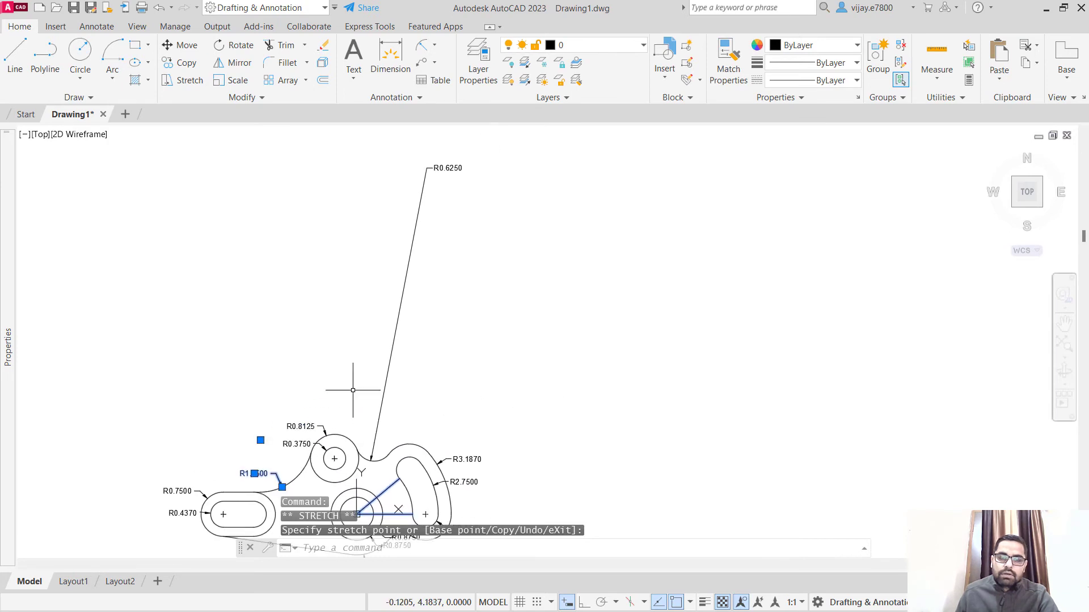
left_click(448, 168)
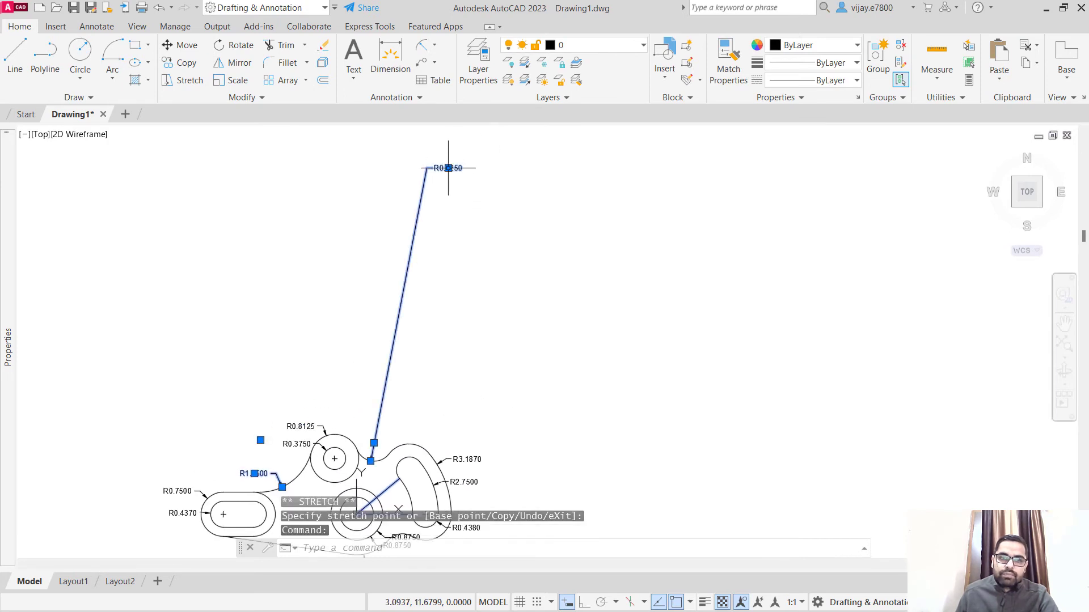
left_click(448, 168)
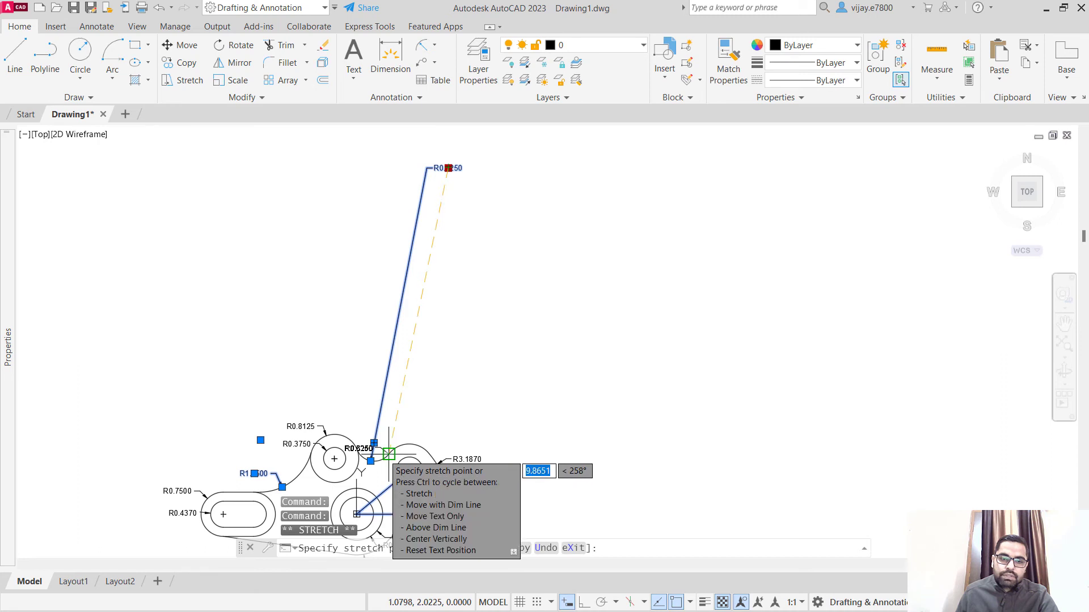
left_click(394, 451)
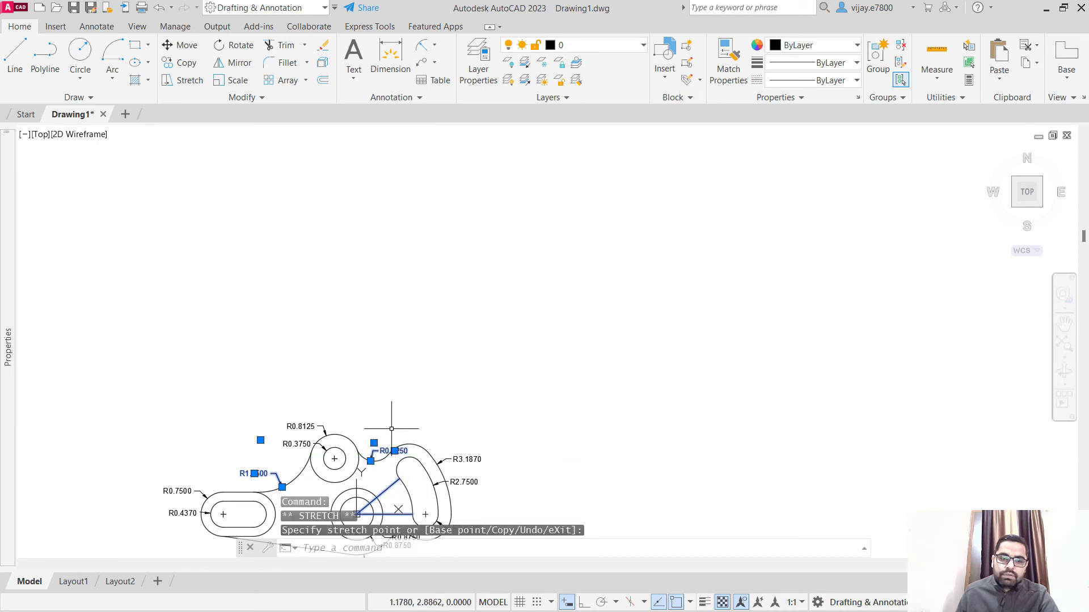
scroll(391, 429, "up", 2)
middle_click_drag(391, 429, 517, 297)
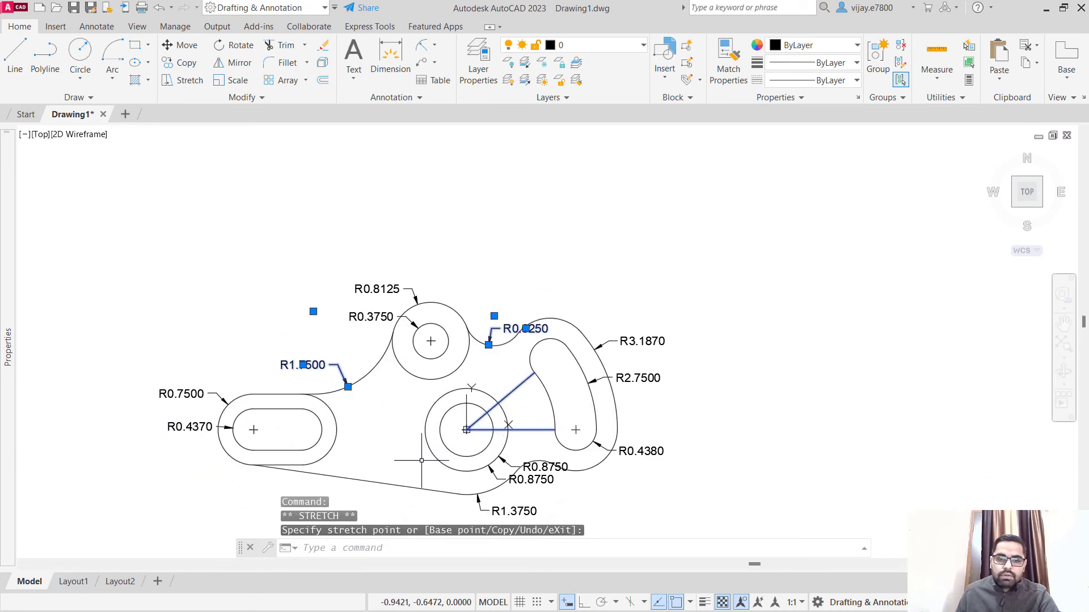
- Add a horizontal linear dimension between the straight slot's two arc centres, placed below the slot
mouse_move(421, 460)
middle_mouse_down()
mouse_move(516, 360)
mouse_move(499, 376)
middle_mouse_up()
scroll(503, 377, "up", 2)
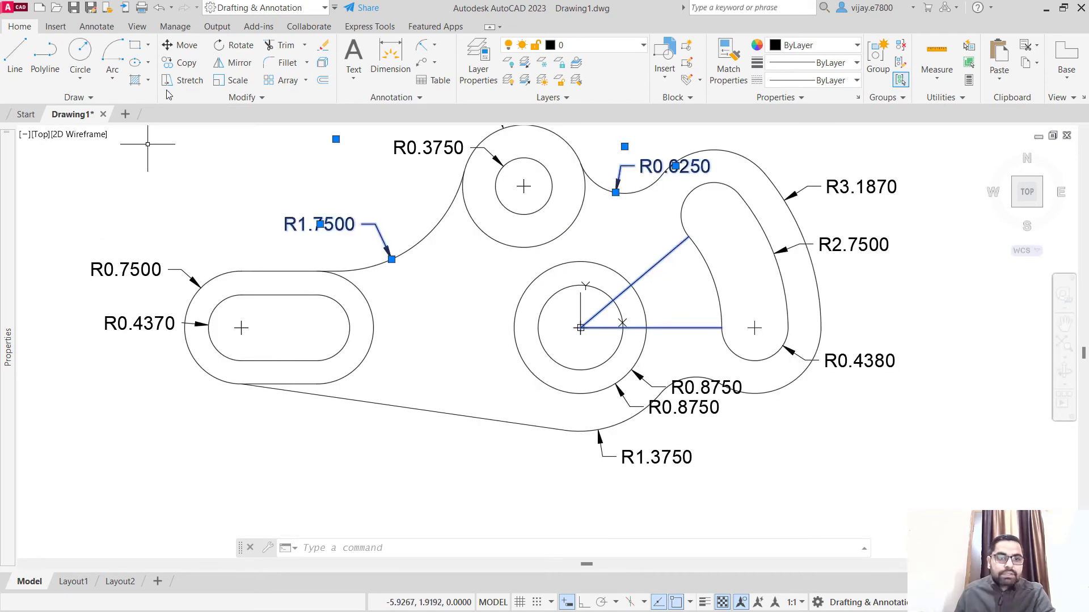
left_click(435, 45)
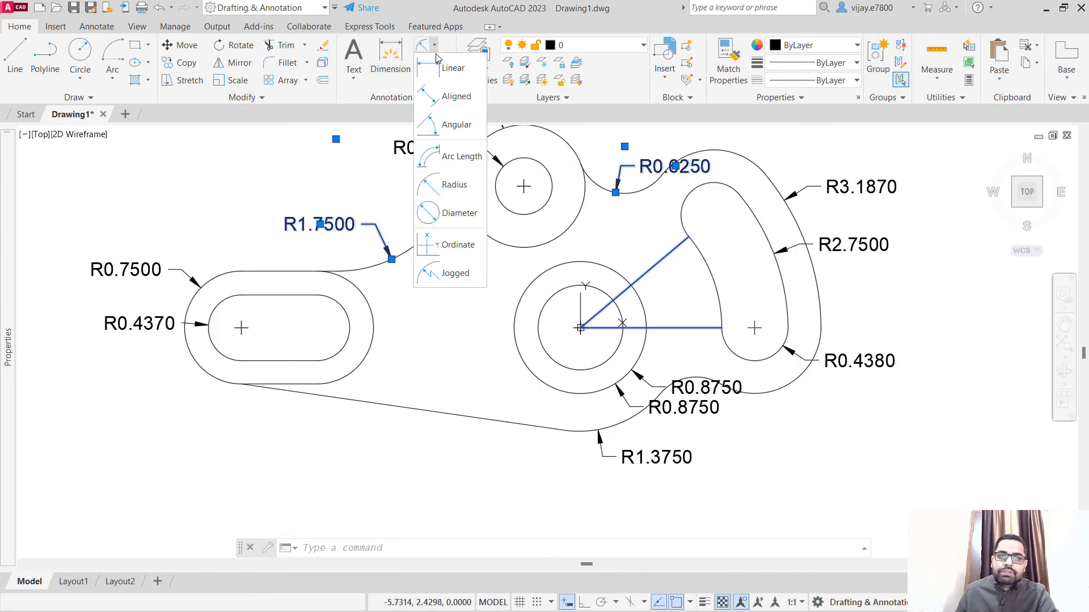
left_click(443, 79)
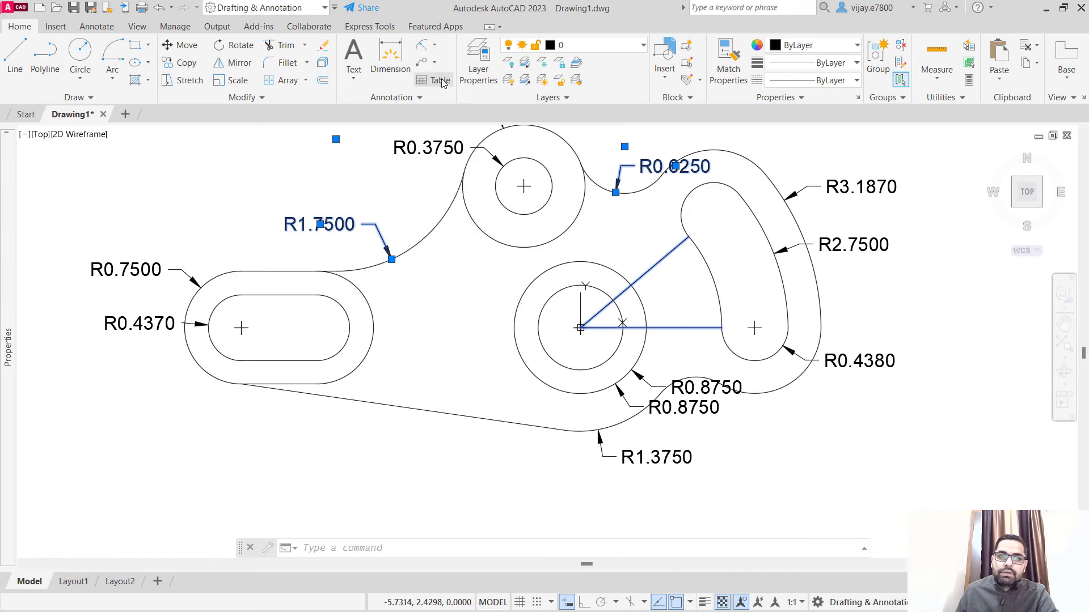
left_click(241, 328)
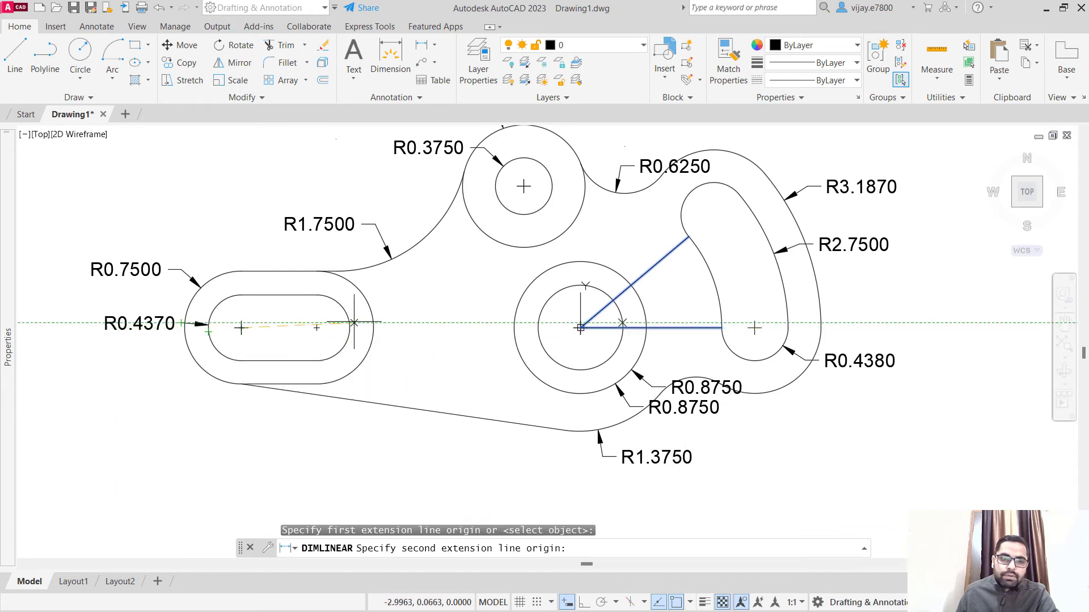
left_click(316, 327)
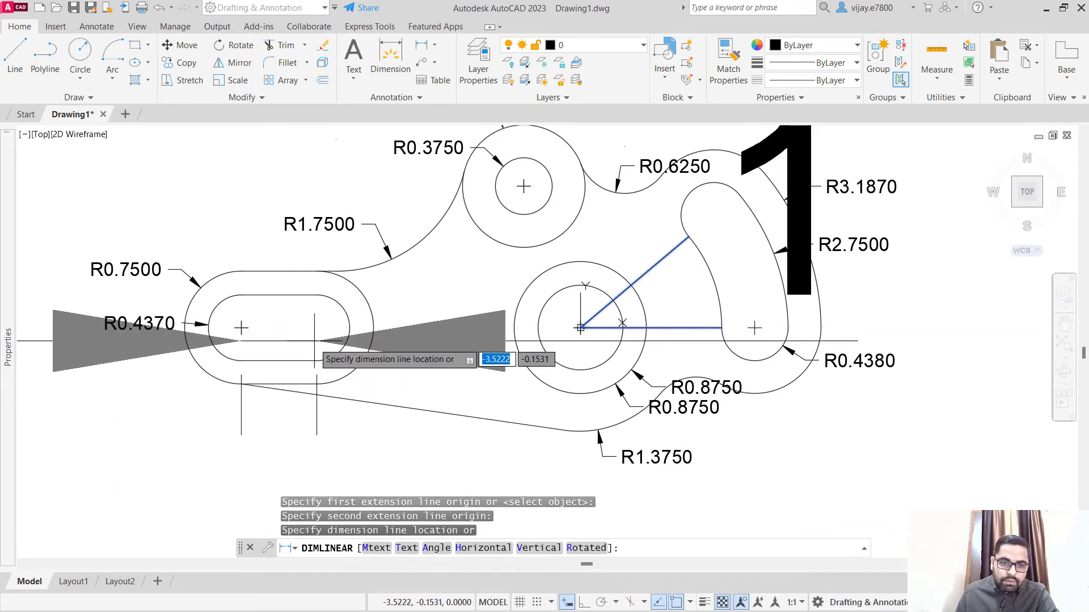
left_click(310, 425)
scroll(389, 384, "down", 2)
scroll(359, 375, "up", 2)
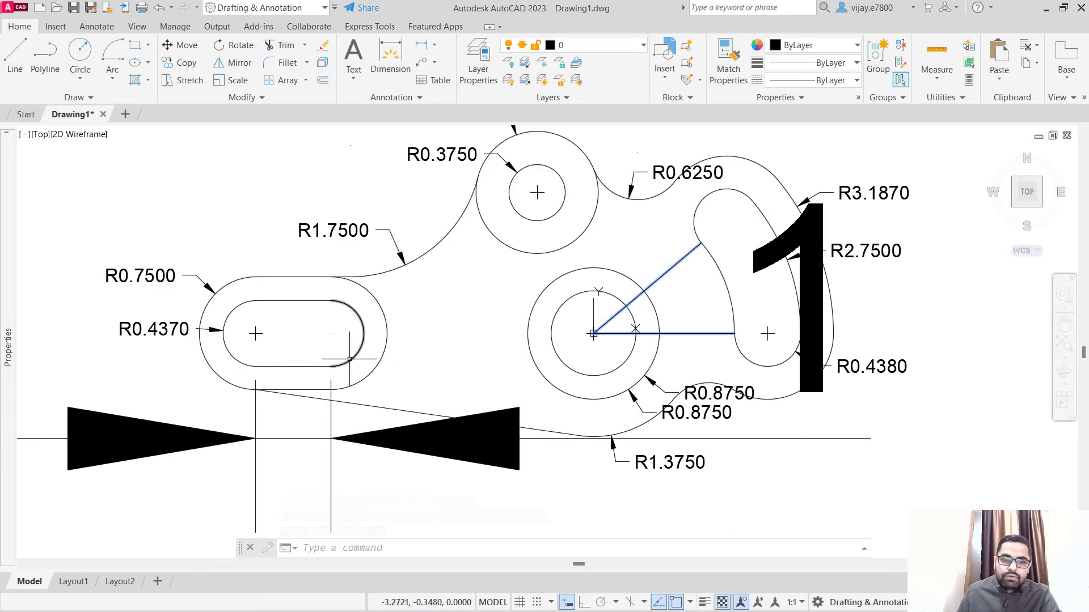
- Draw a trial line from the straight slot's left arc centre to the central circles' centre and undo it
middle_click_drag(449, 357, 369, 243)
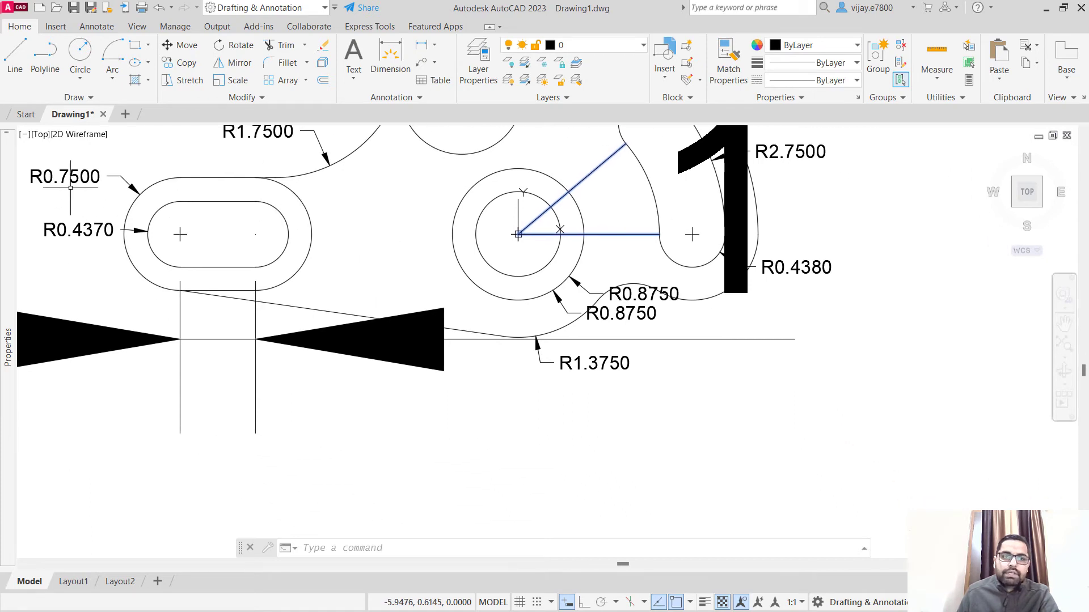
left_click(16, 54)
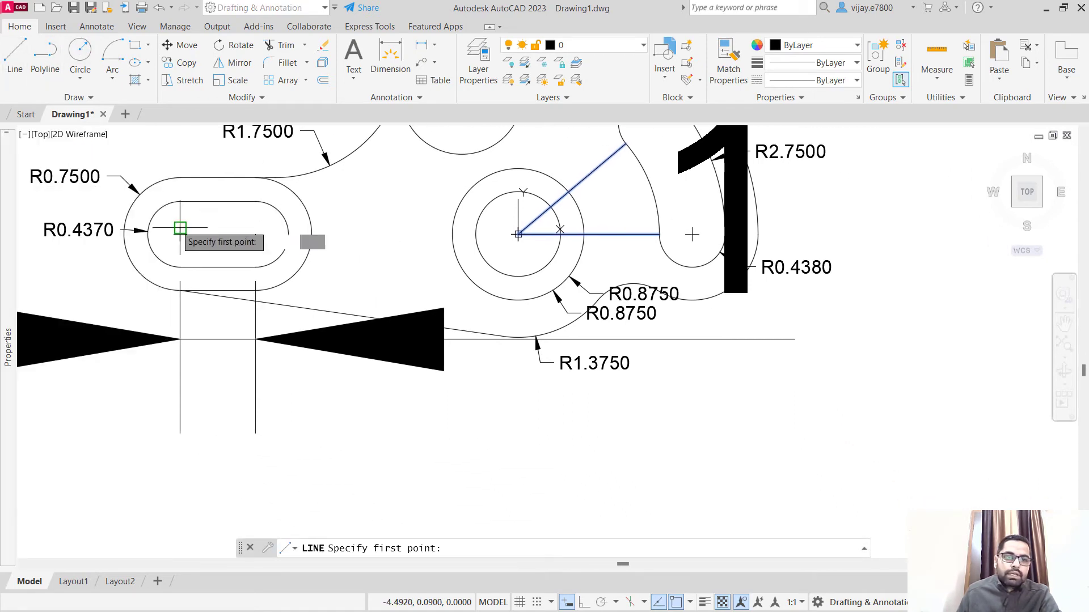
left_click(180, 233)
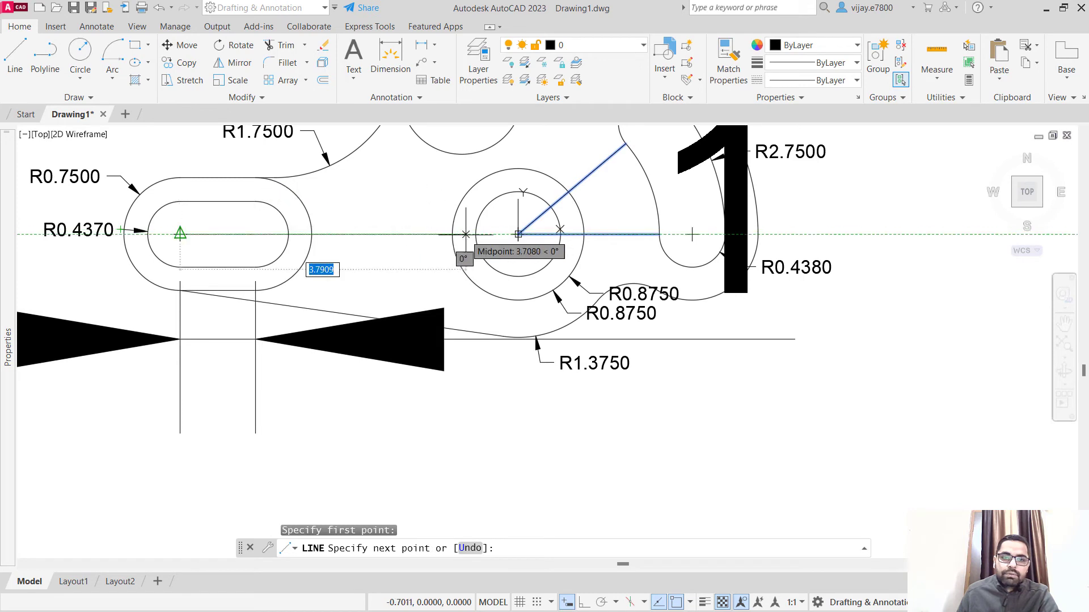
left_click(518, 234)
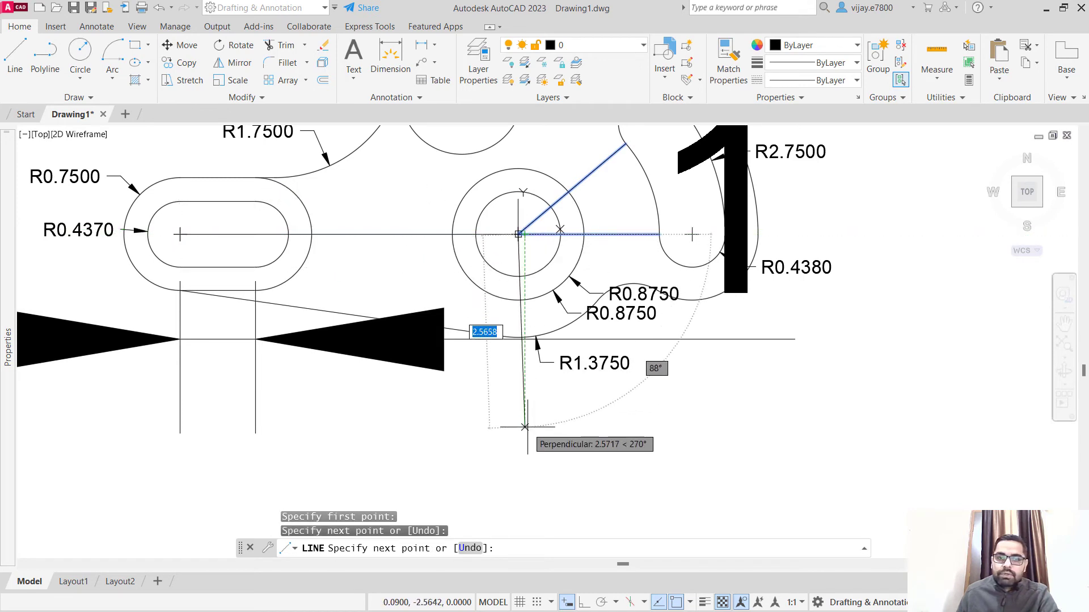
key("Escape")
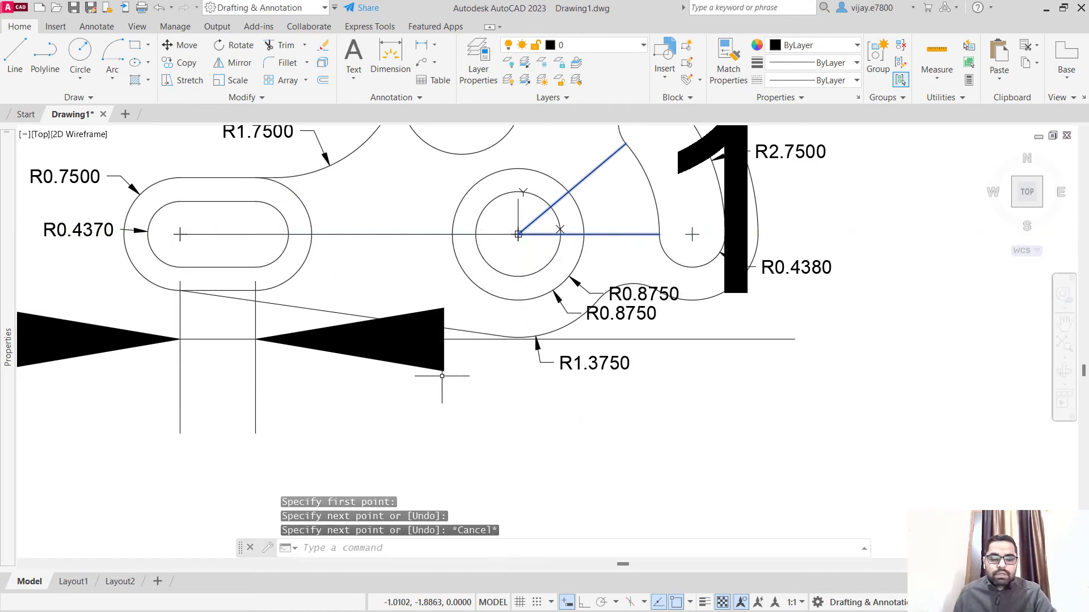
key("ctrl+z")
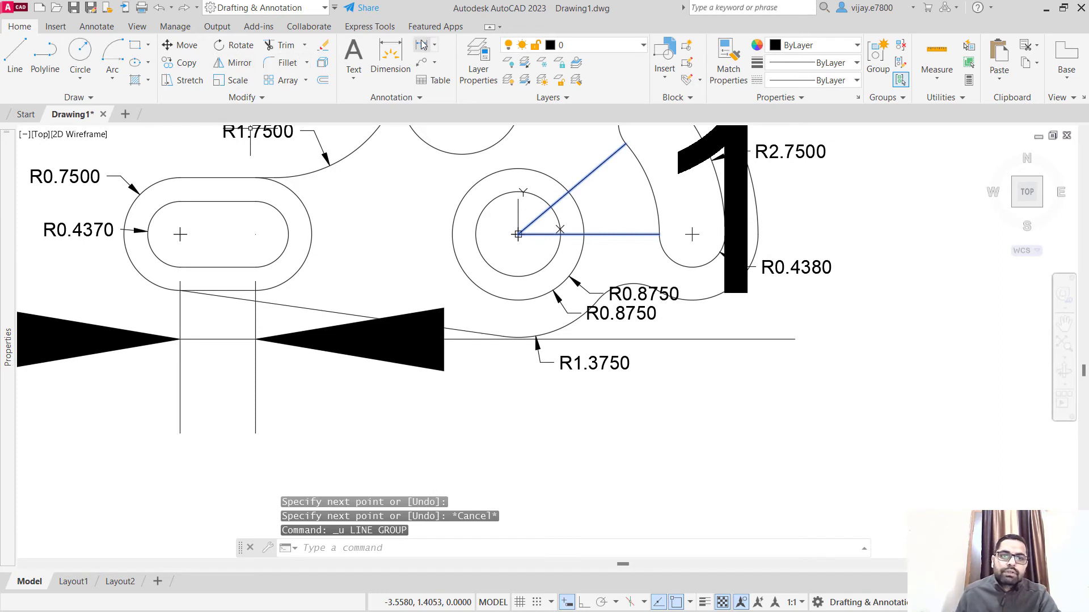
- Add a horizontal linear dimension from the straight slot's right arc centre to the central circles' centre, placed below the slot's dimension
left_click(421, 45)
left_click(255, 234)
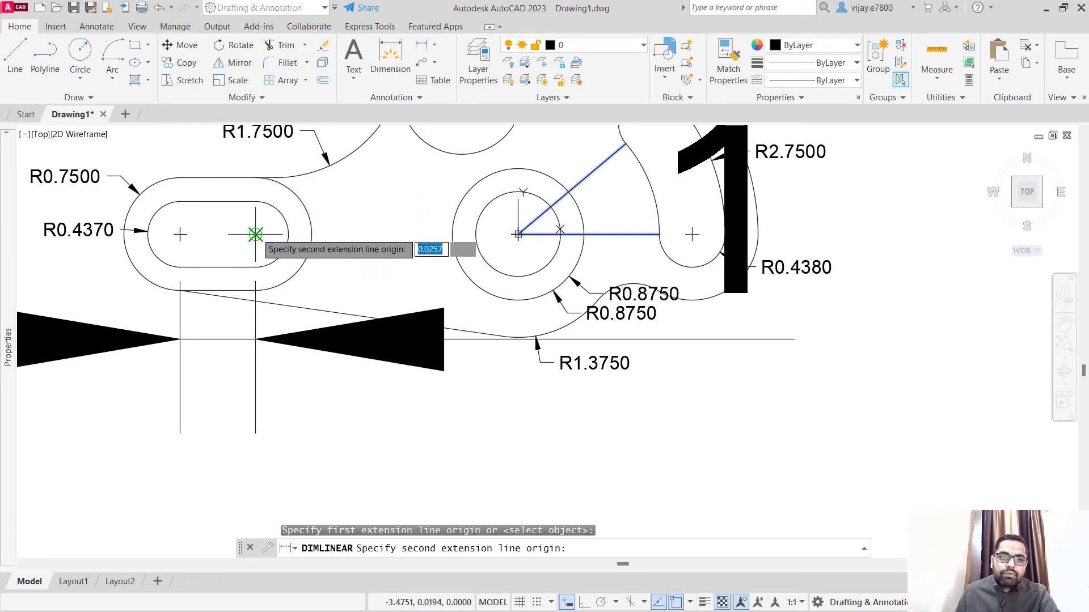
left_click(517, 234)
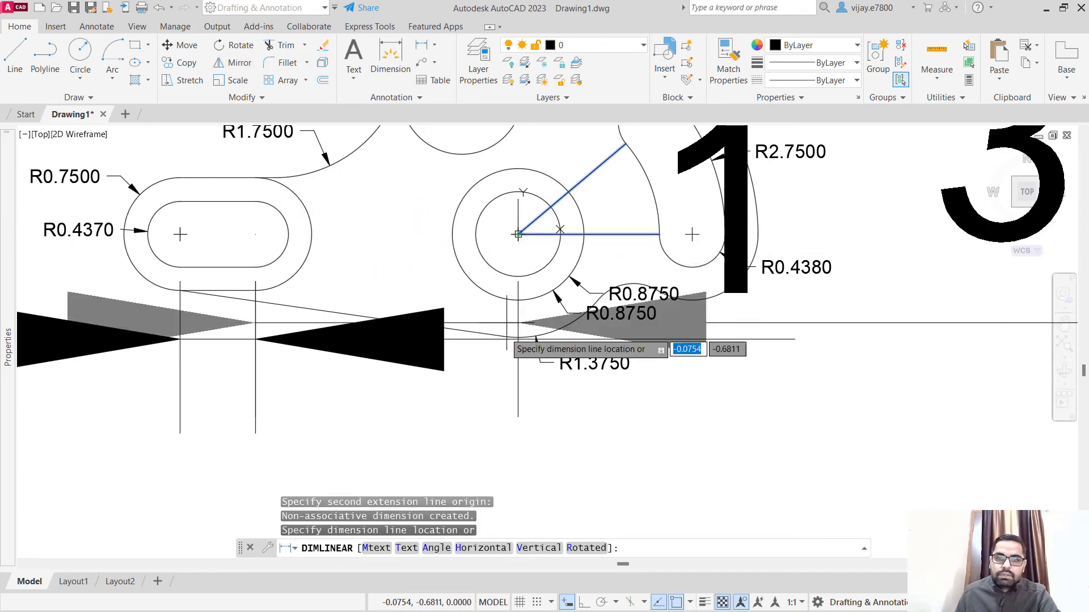
- Add a vertical linear dimension from the central circles' centre to the upper circles' centre height, placed to the left of the upper circles
right_click(867, 398)
left_click(921, 116)
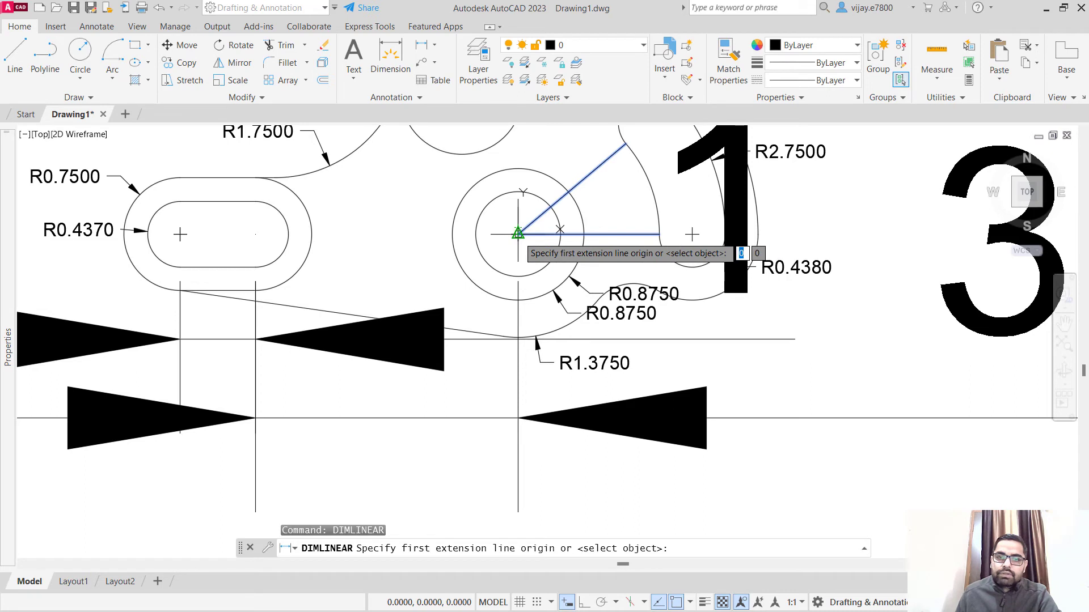
left_click(517, 234)
middle_click_drag(517, 234, 455, 370)
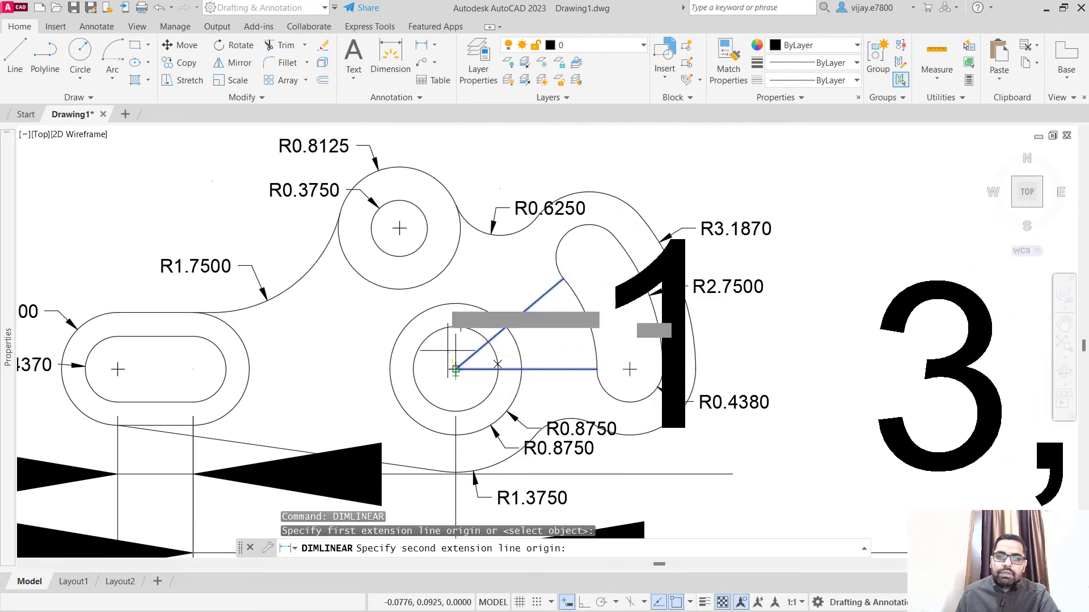
left_click(456, 228)
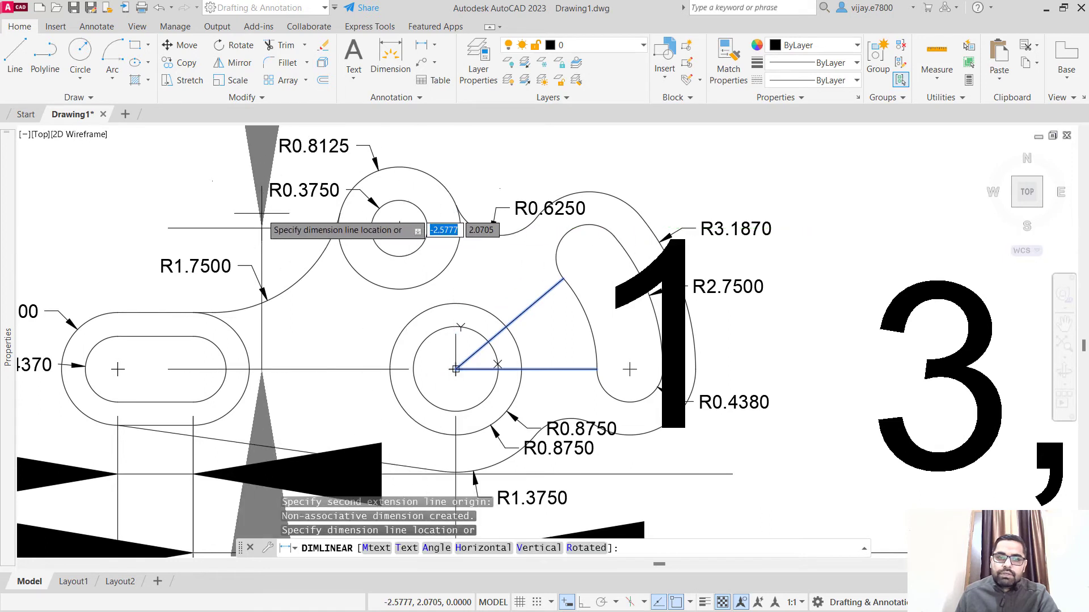
left_click(318, 221)
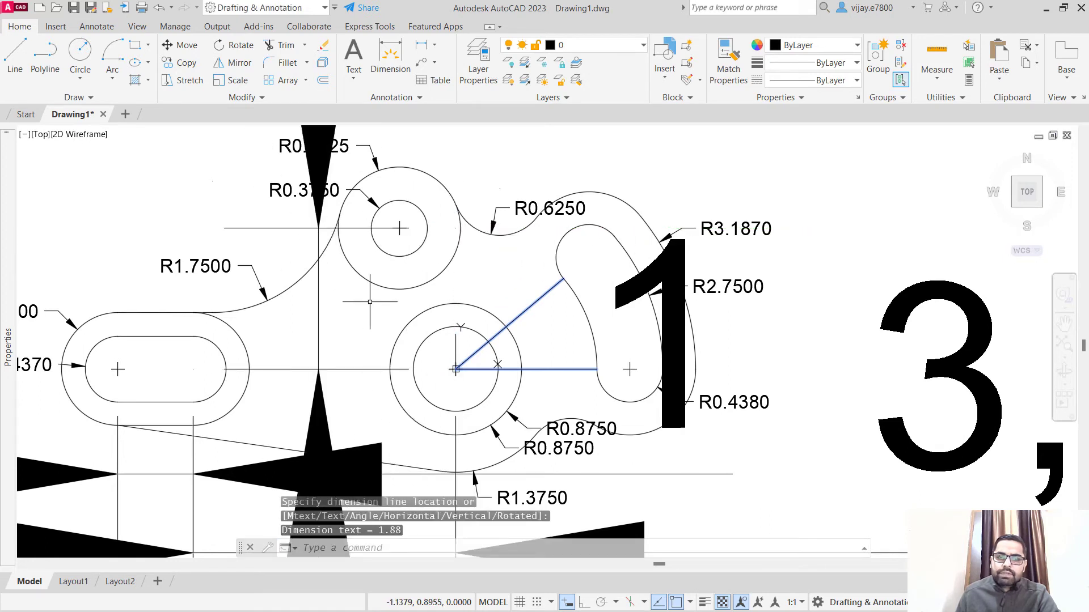
- Select all linear dimensions with Select Similar, assign them the Standard dimension style, and clear the selection
scroll(370, 302, "down", 3)
left_click(767, 495)
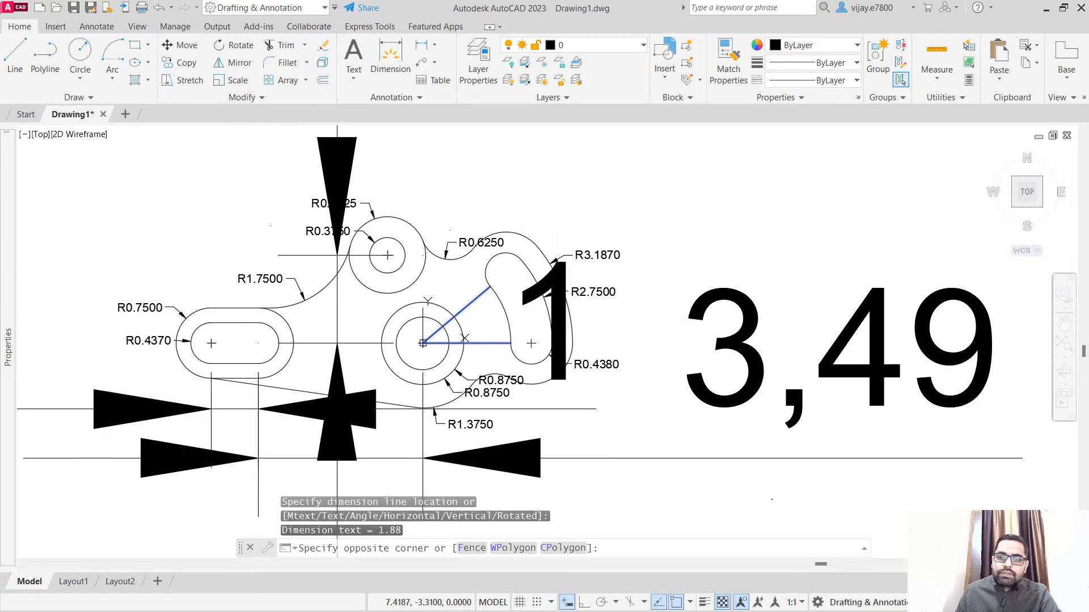
left_click(678, 360)
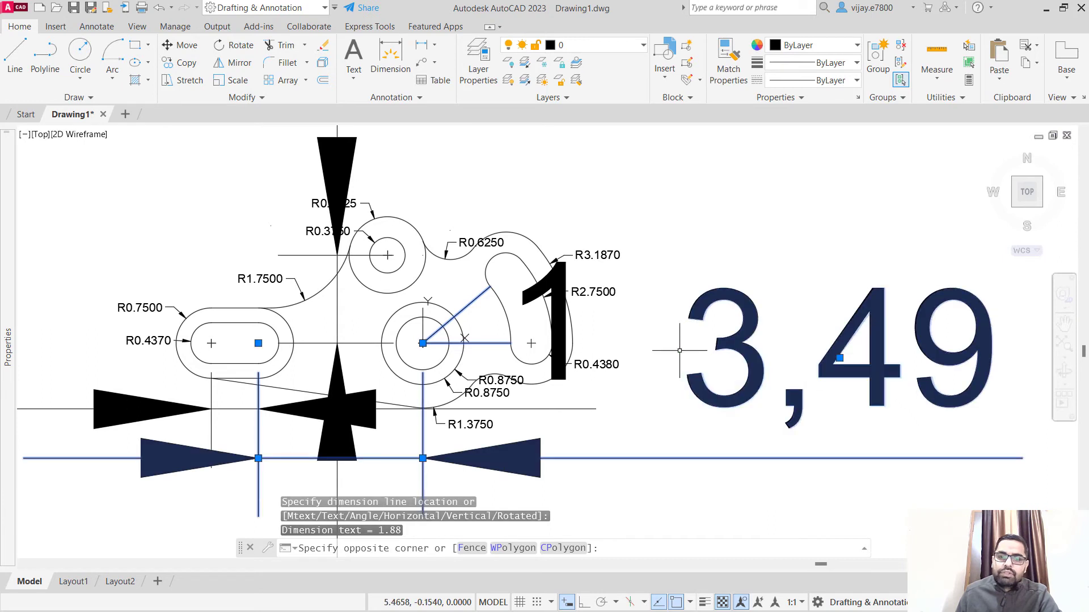
right_click(702, 382)
left_click(760, 476)
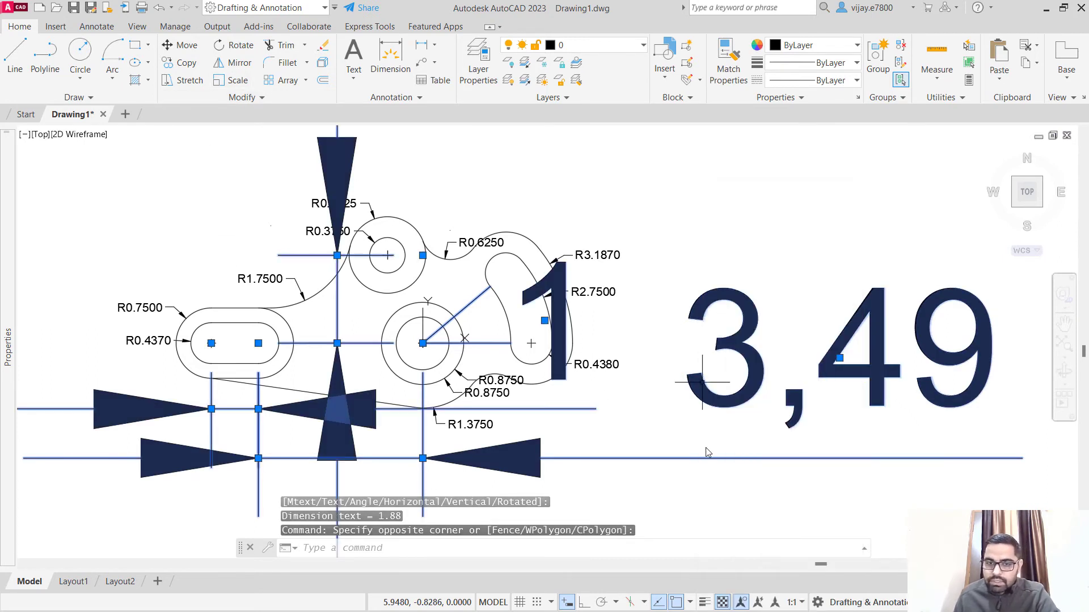
left_click(392, 98)
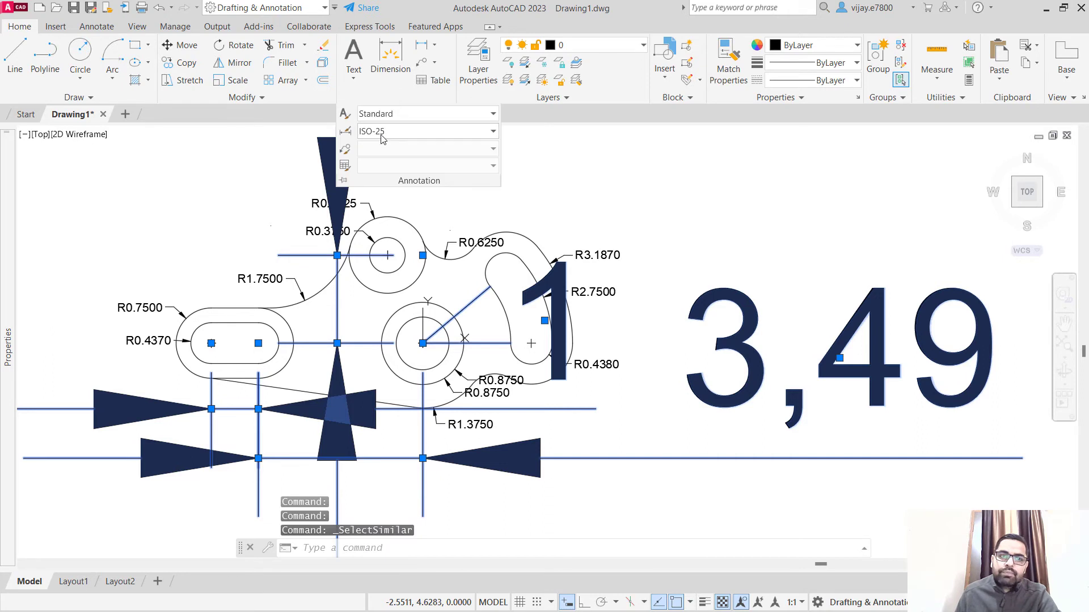
left_click(381, 134)
left_click(390, 214)
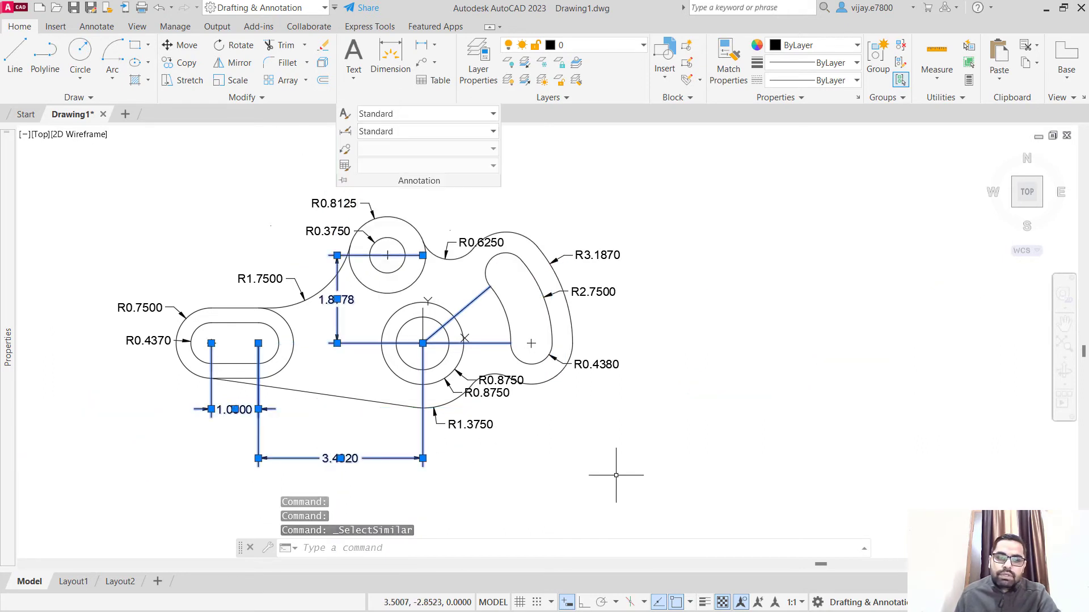
key("Escape")
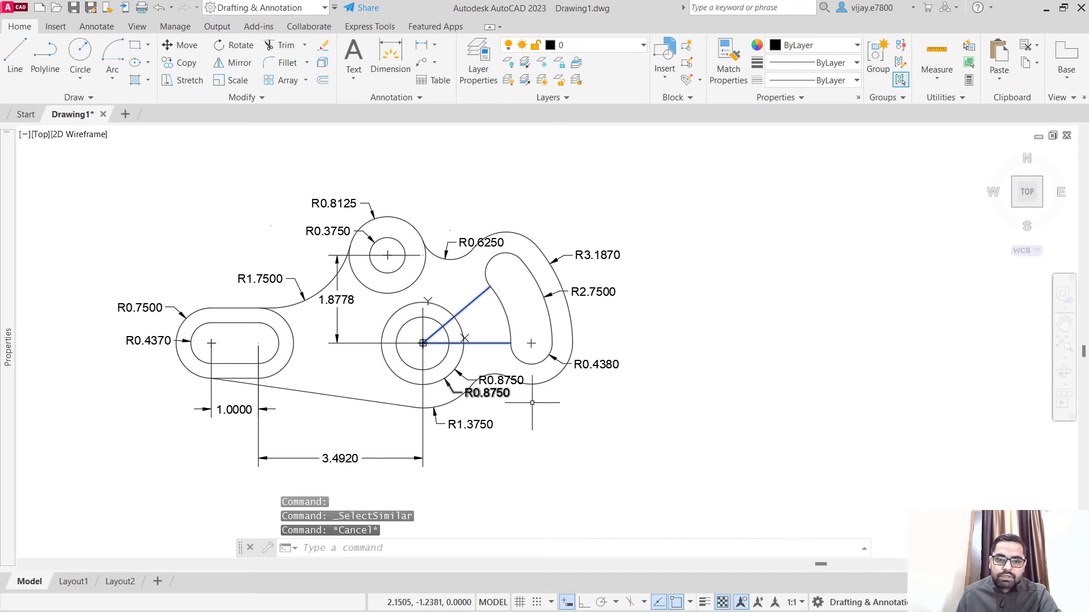
- Add an angular dimension between the horizontal and inclined lines from the central circles' centre, placing its arc just inside the curved slot
scroll(577, 408, "up", 2)
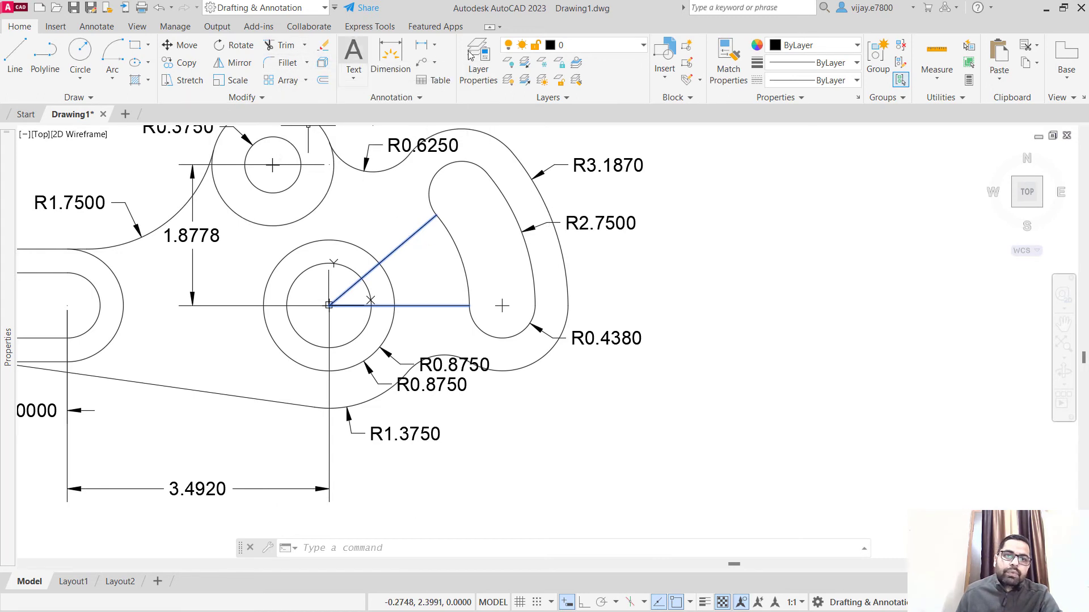
left_click(433, 45)
left_click(434, 125)
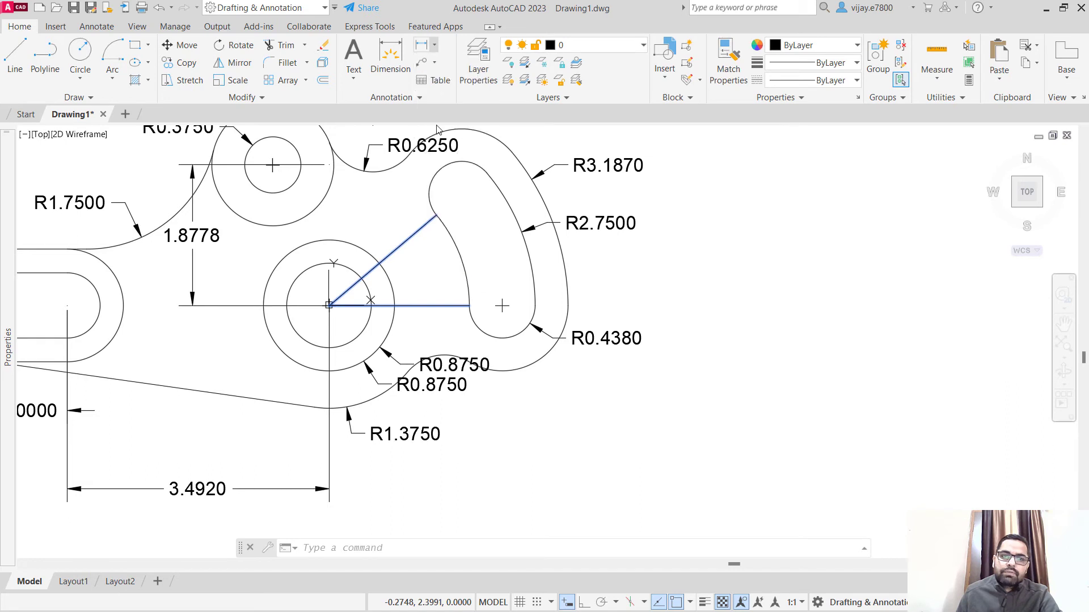
left_click(417, 306)
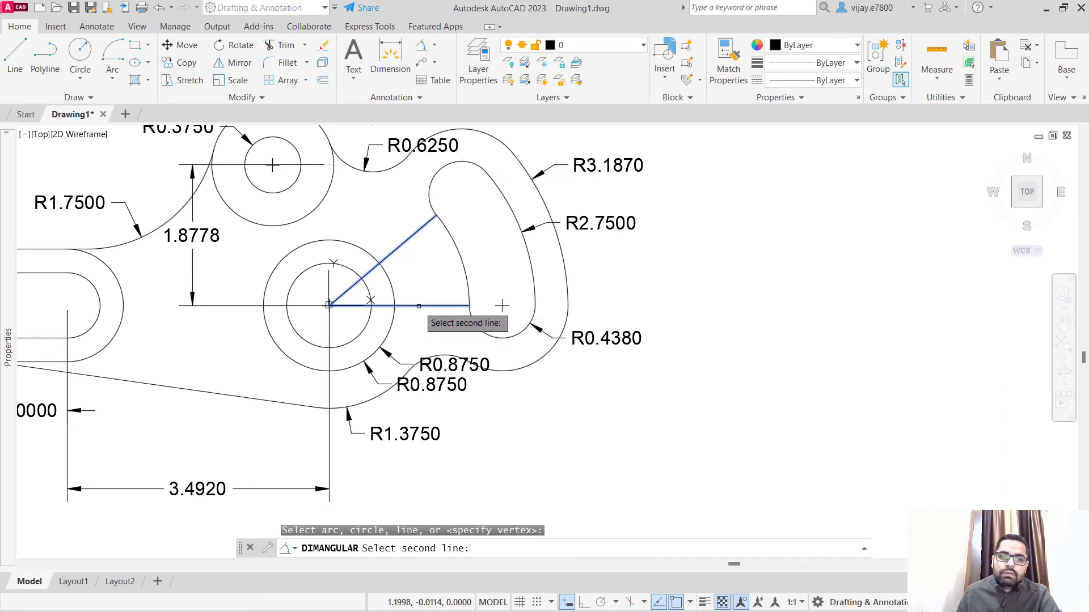
left_click(413, 234)
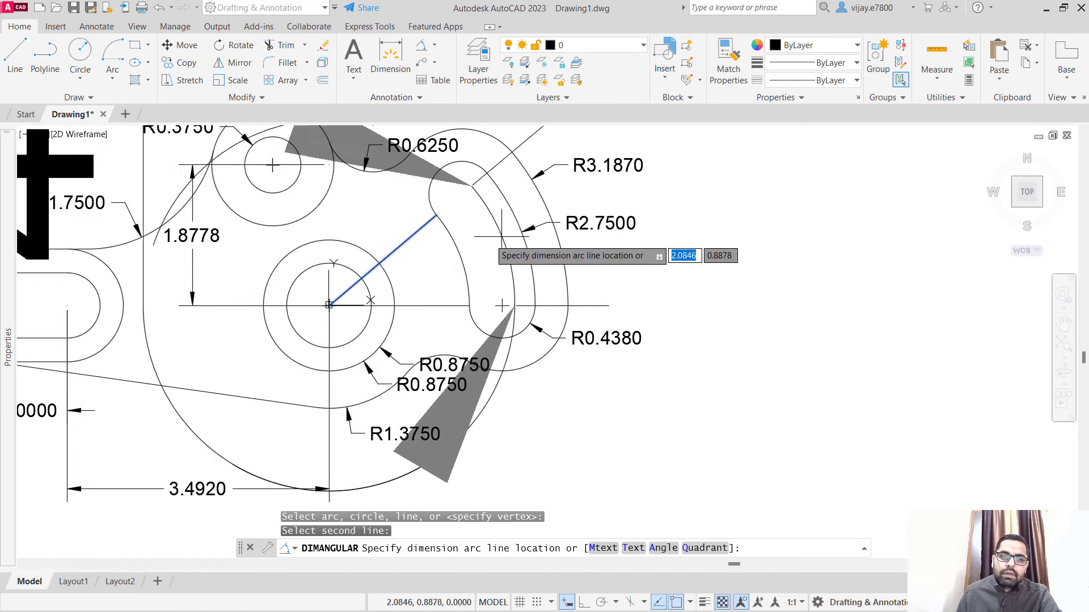
left_click(426, 271)
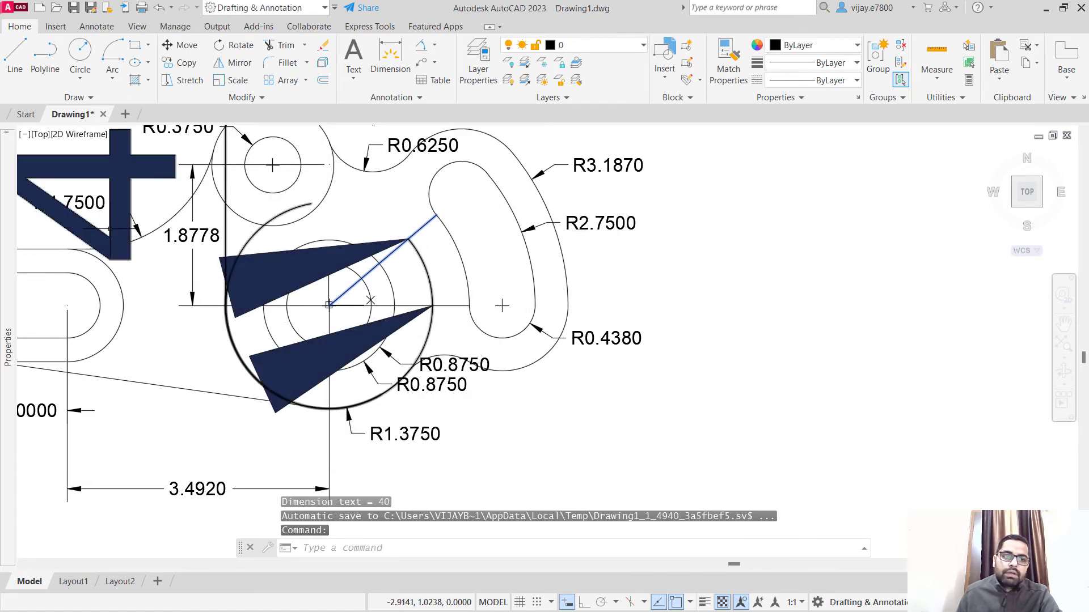
- Assign the Standard dimension style to the angular dimension, and move its arc outward closer to the curved slot
left_click(369, 271)
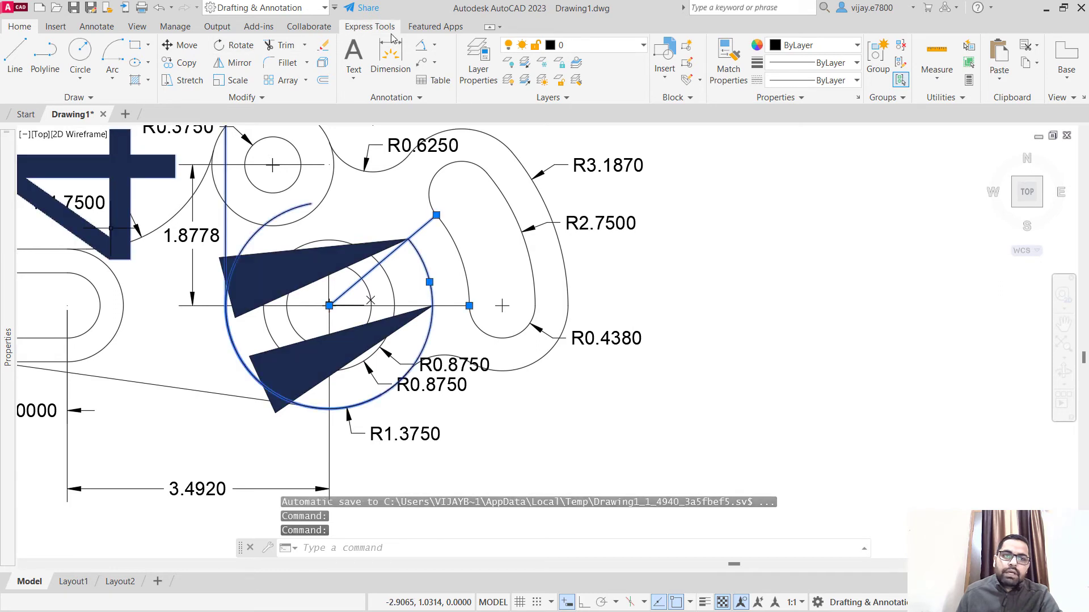
left_click(372, 101)
left_click(377, 131)
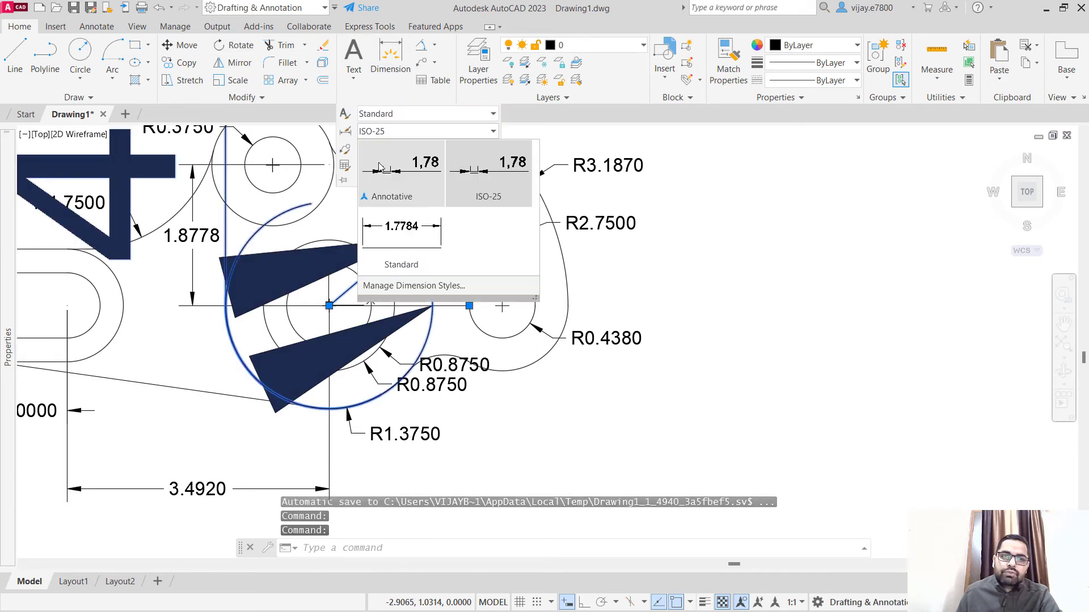
left_click(397, 232)
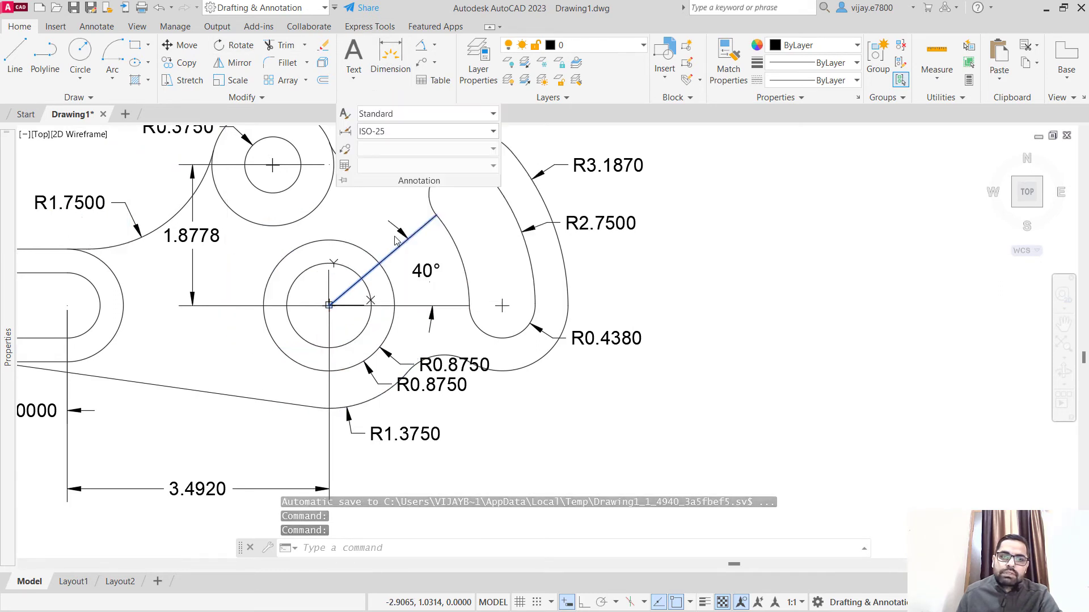
left_click(426, 272)
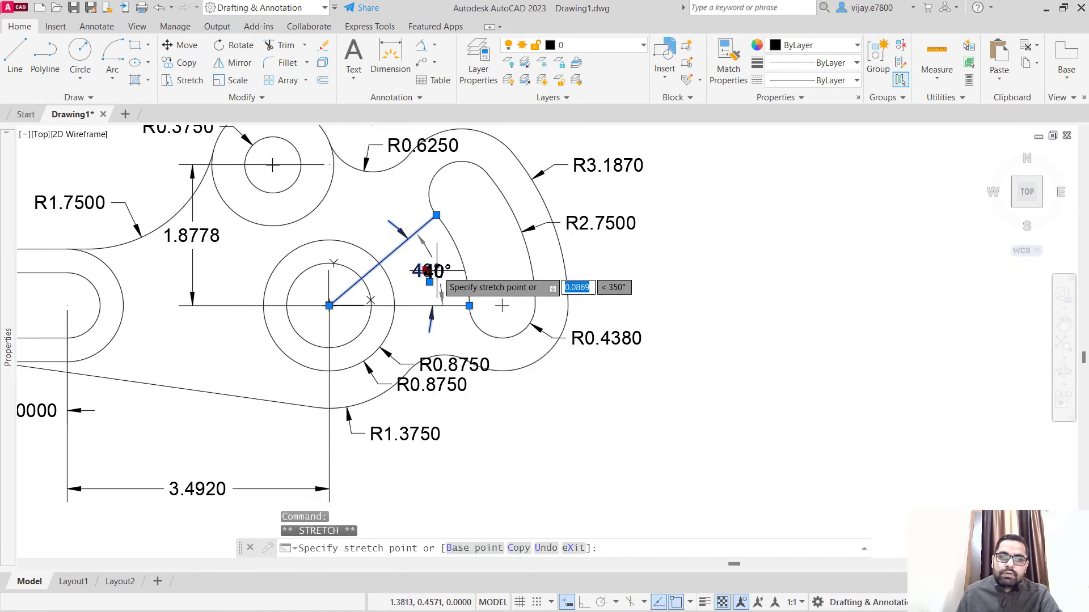
key("Escape")
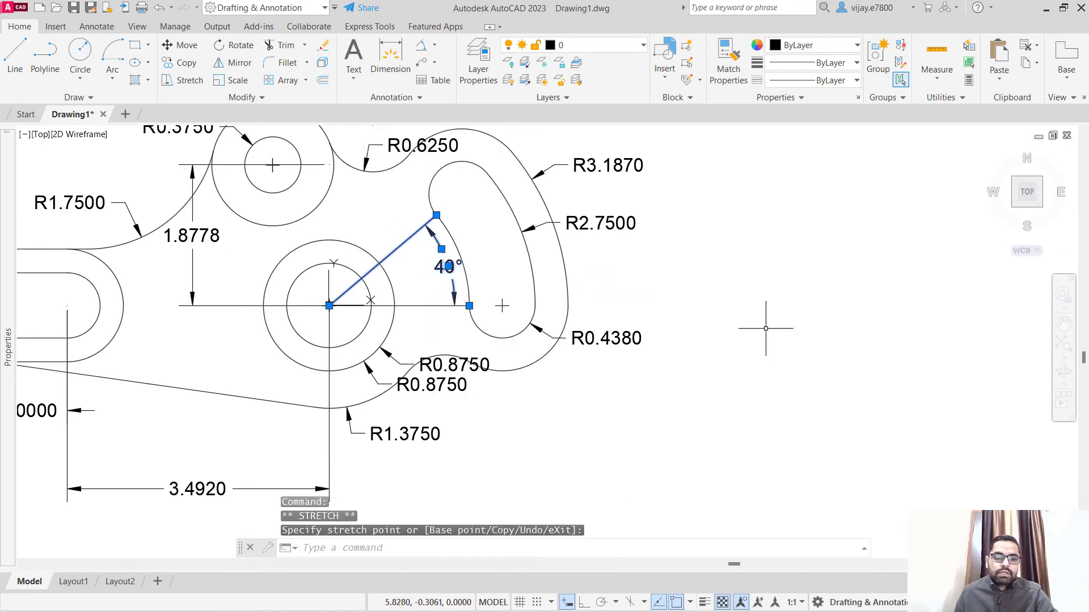
key("Escape")
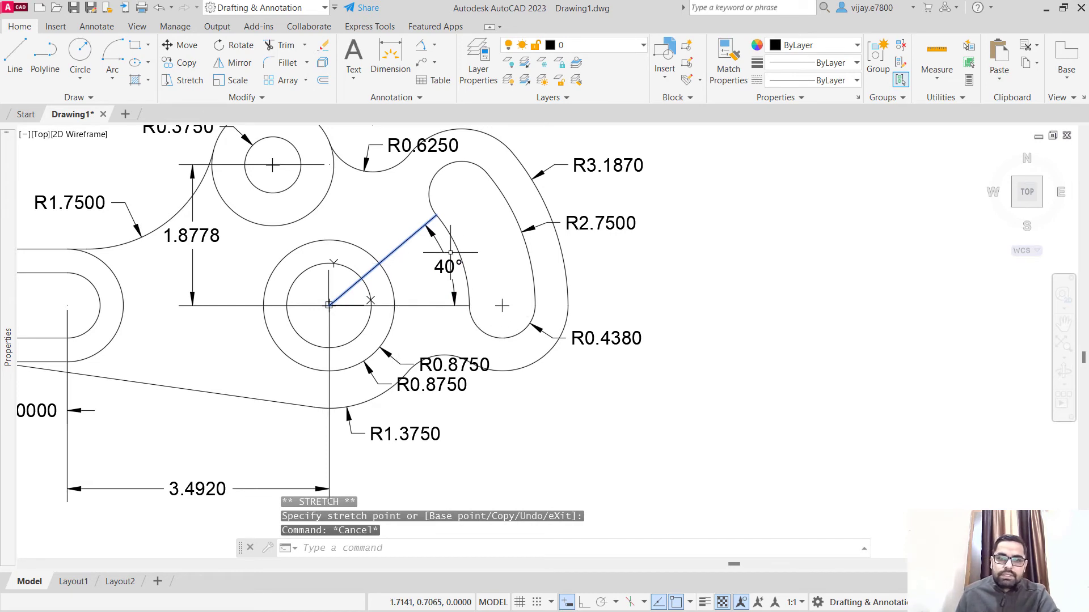
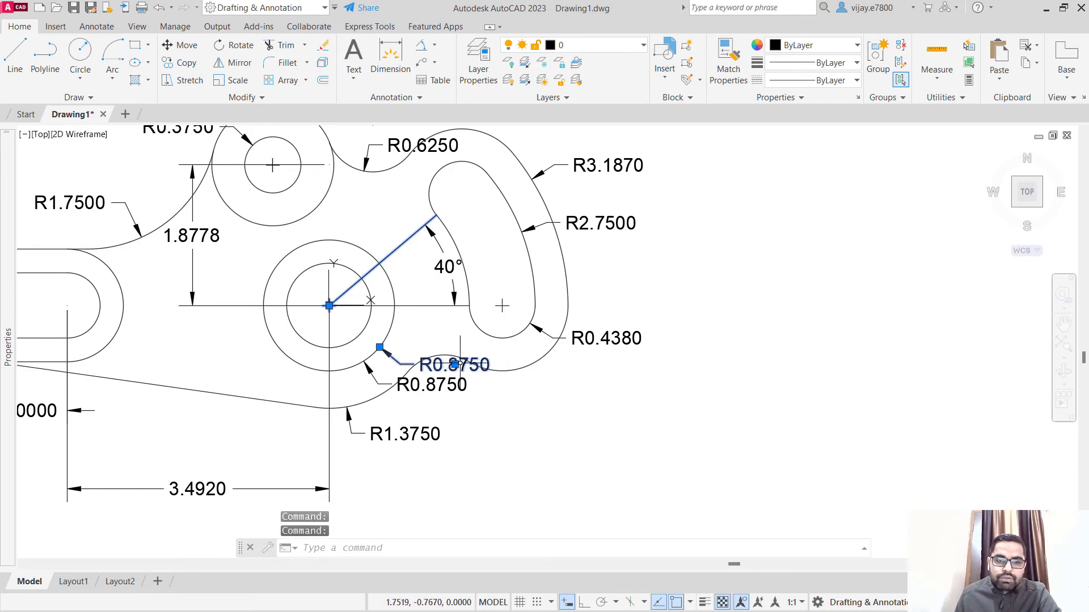
- Move the texts of both R0.8750 dimensions farther out from the central circles, beyond the part's lower outline
left_click(454, 364)
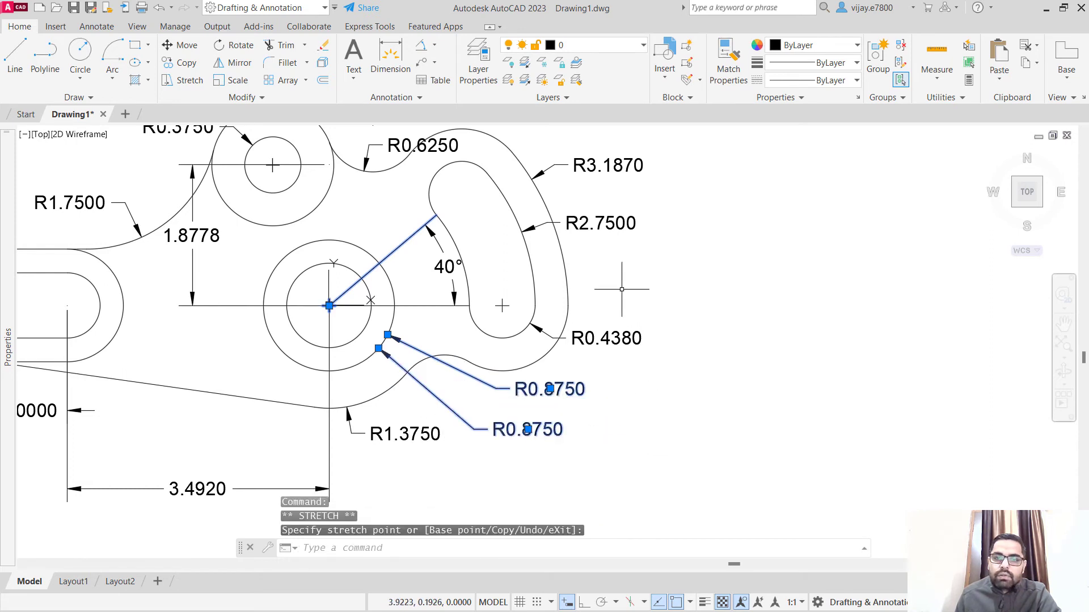
middle_click_drag(400, 215, 460, 359)
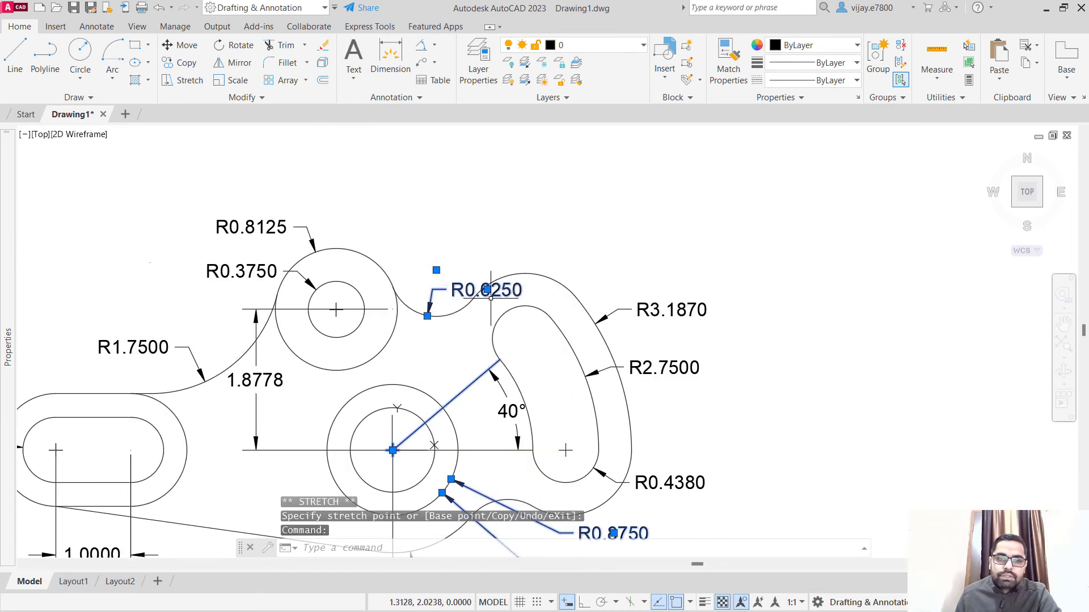
- Try to reposition the R0.6250 dimension's text and centre point, and undo the change
left_click(487, 290)
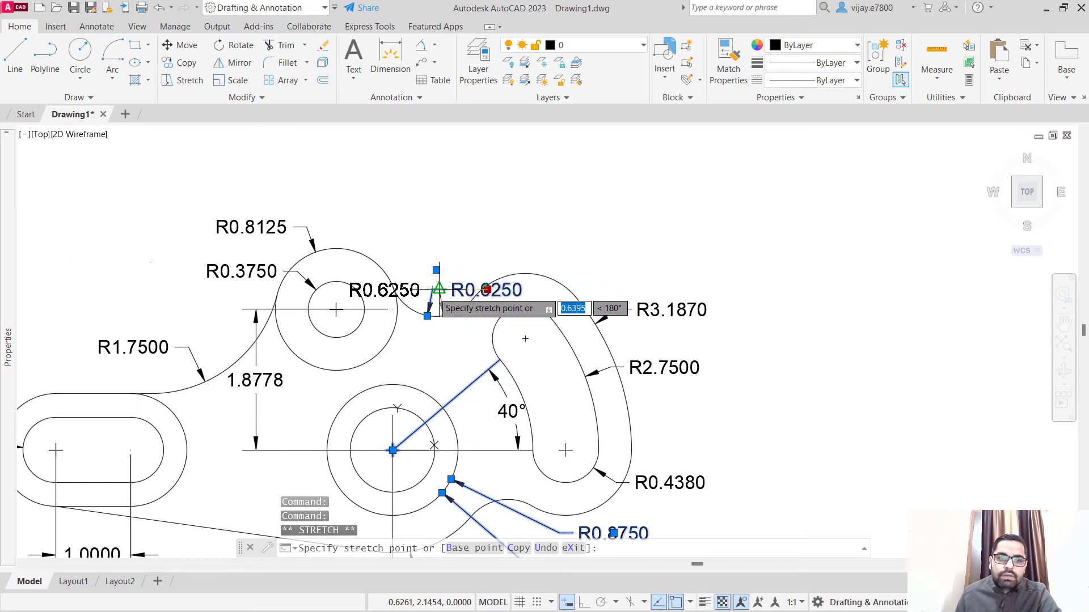
right_click(437, 294)
key("Escape")
left_click(436, 270)
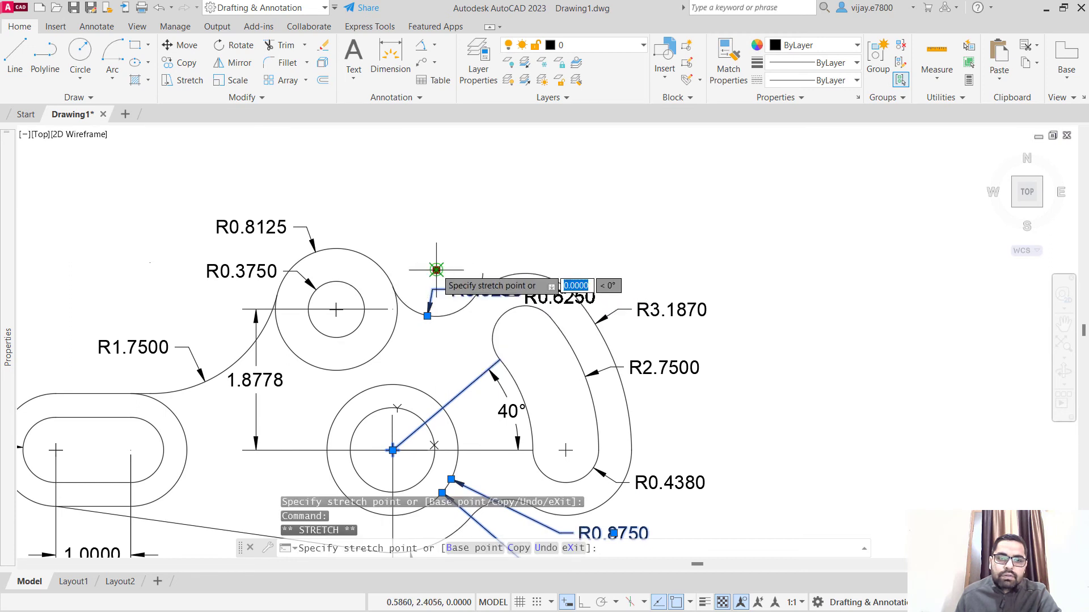
left_click(436, 231)
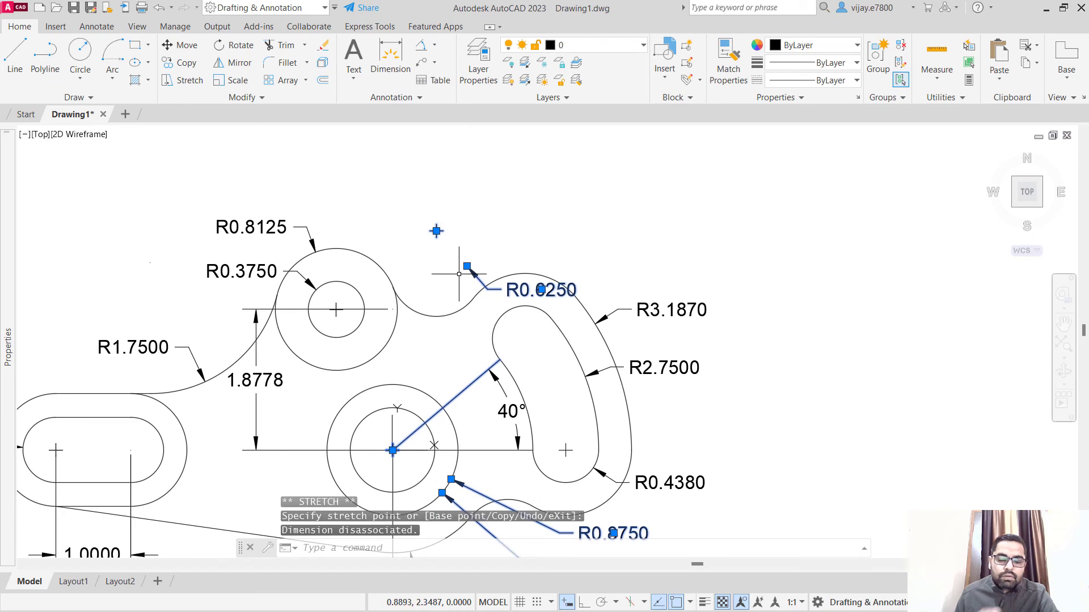
key("ctrl+z")
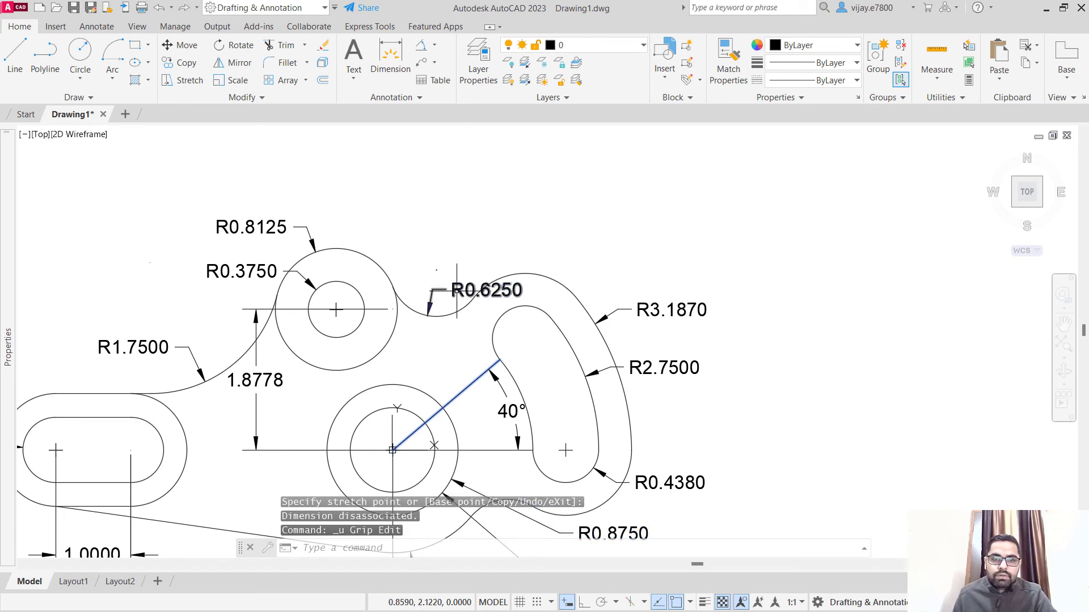
- Move the R0.6250 dimension's text slightly up and left so its leader points to the left end of the fillet
left_click(486, 290)
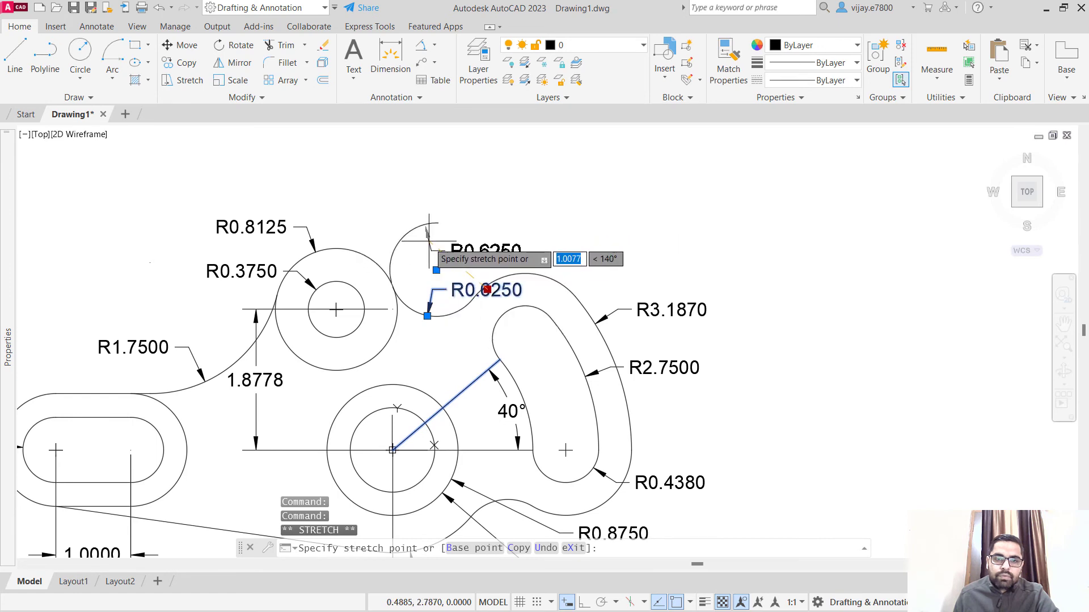
left_click(420, 281)
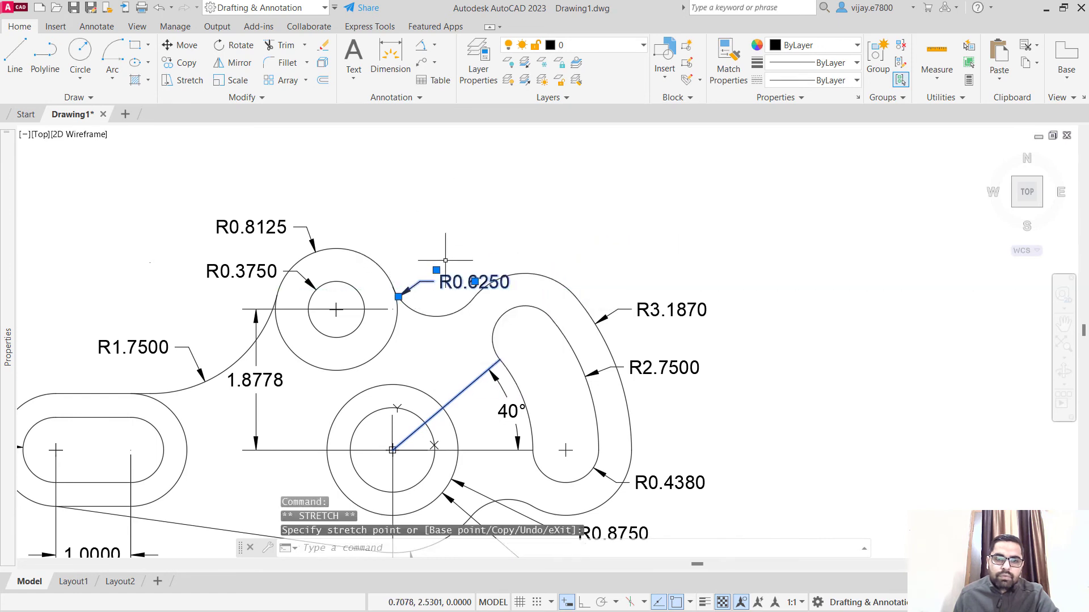
left_click(436, 270)
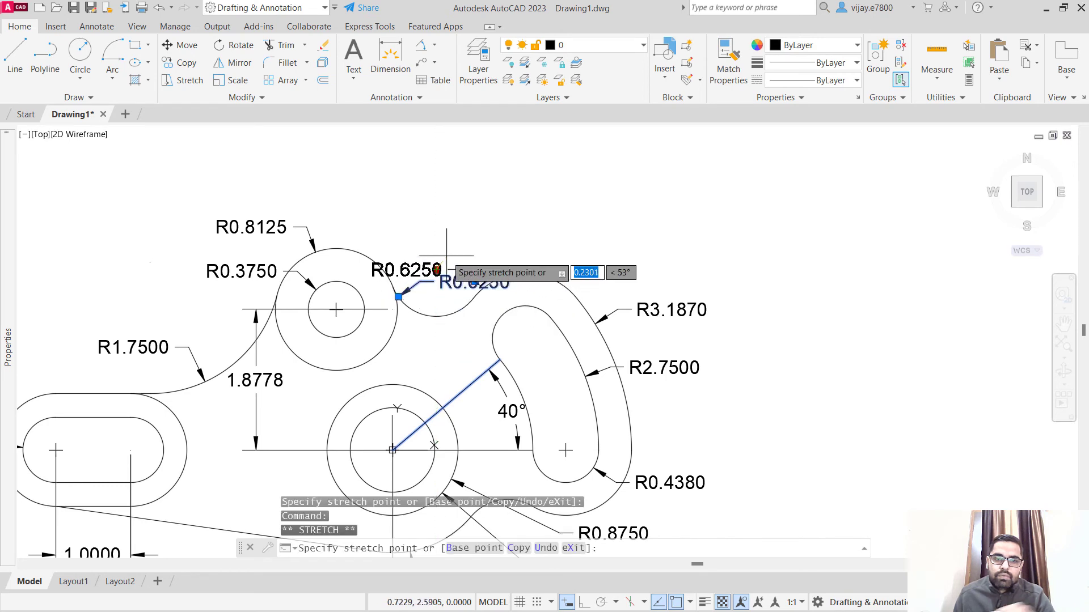
key("Escape")
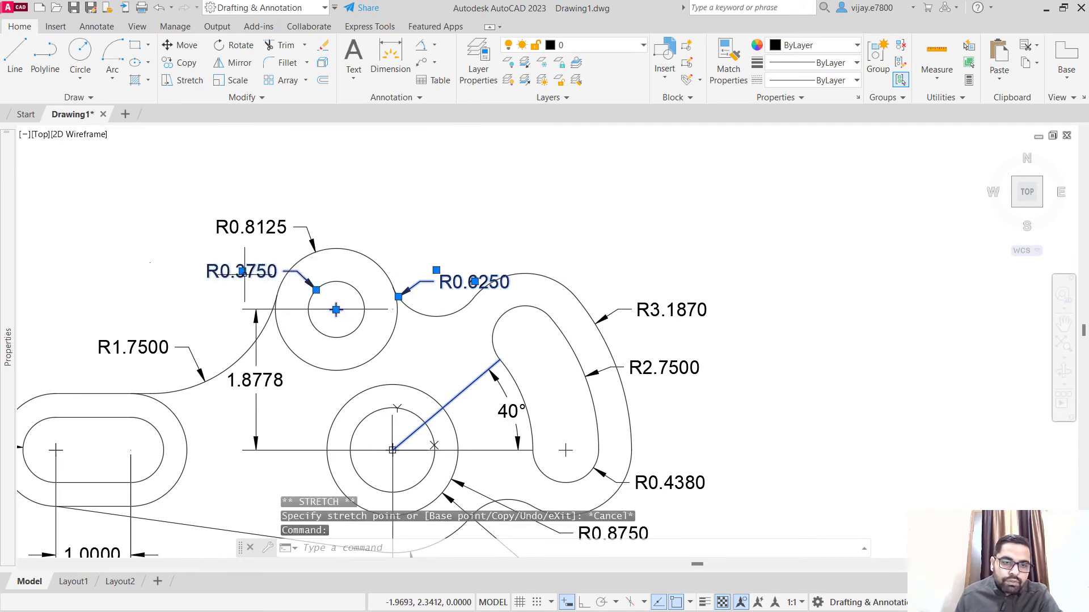
- Move the R0.3750 dimension's text farther left, clear of the upper circles
left_click(243, 271)
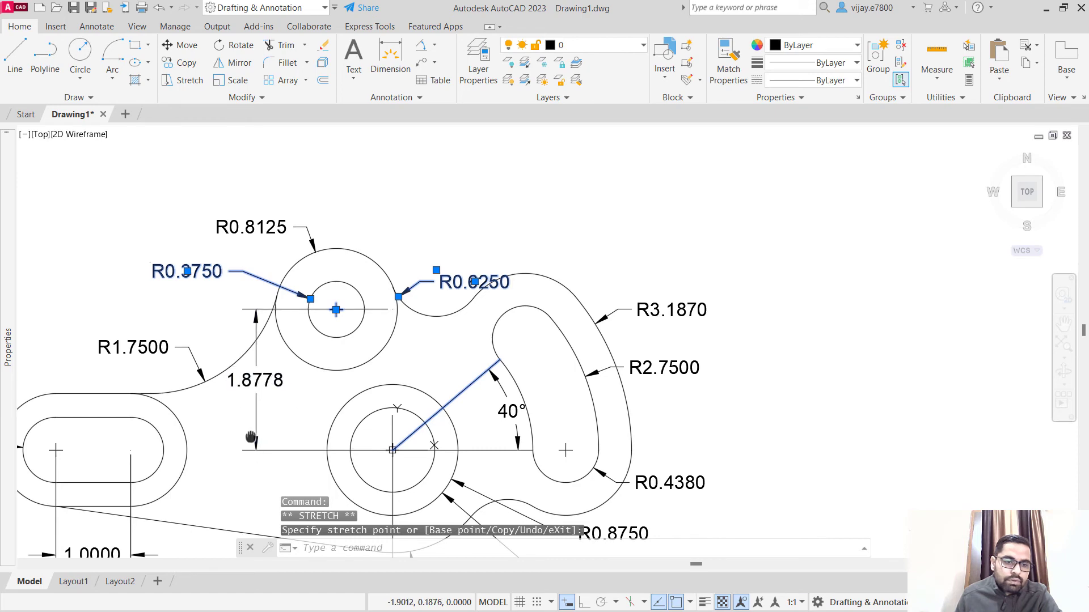
middle_click_drag(263, 429, 445, 358)
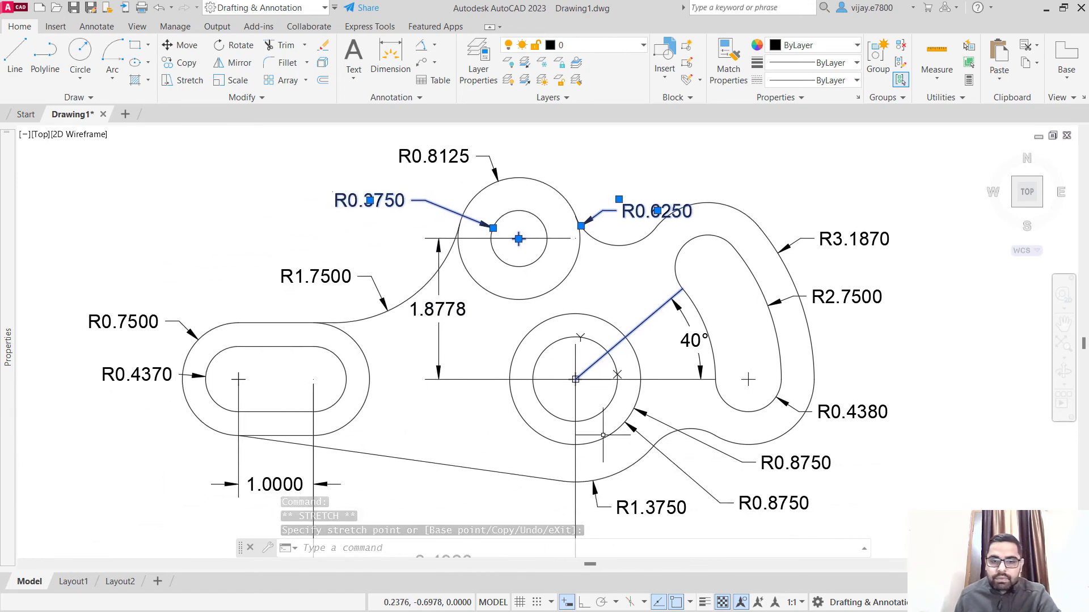
middle_click_drag(487, 423, 366, 407)
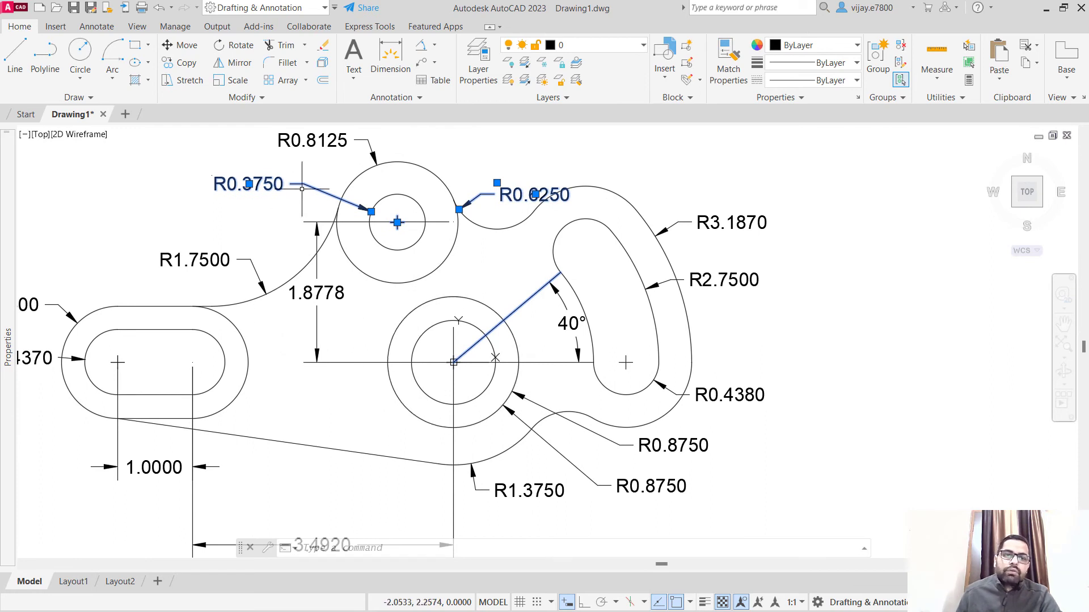
- Try to add a centre mark to the right arc of the straight slot's inner outline, and undo it
left_click(95, 26)
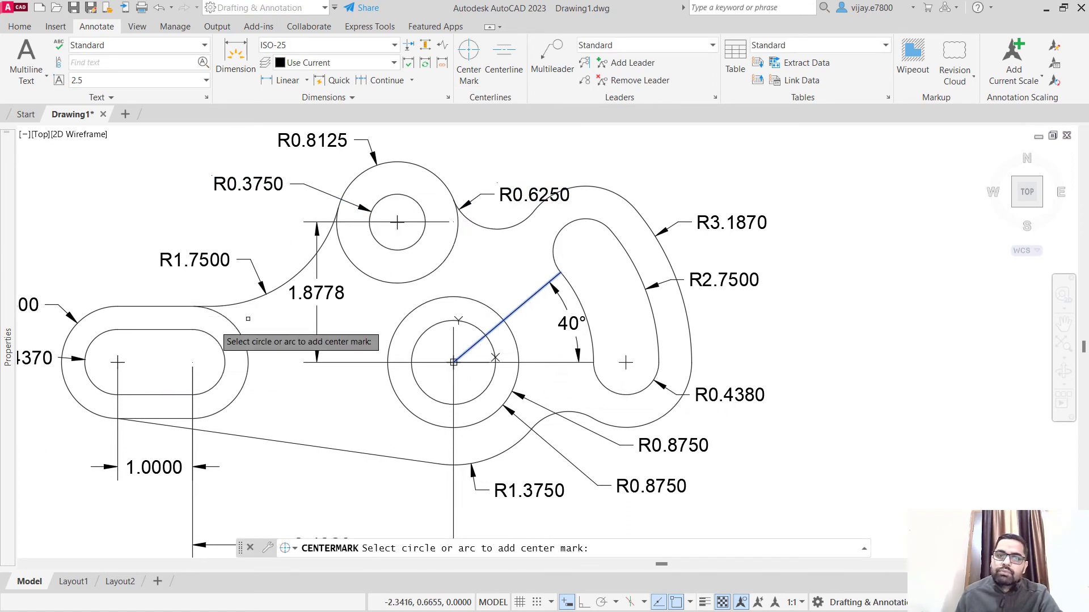
left_click(225, 362)
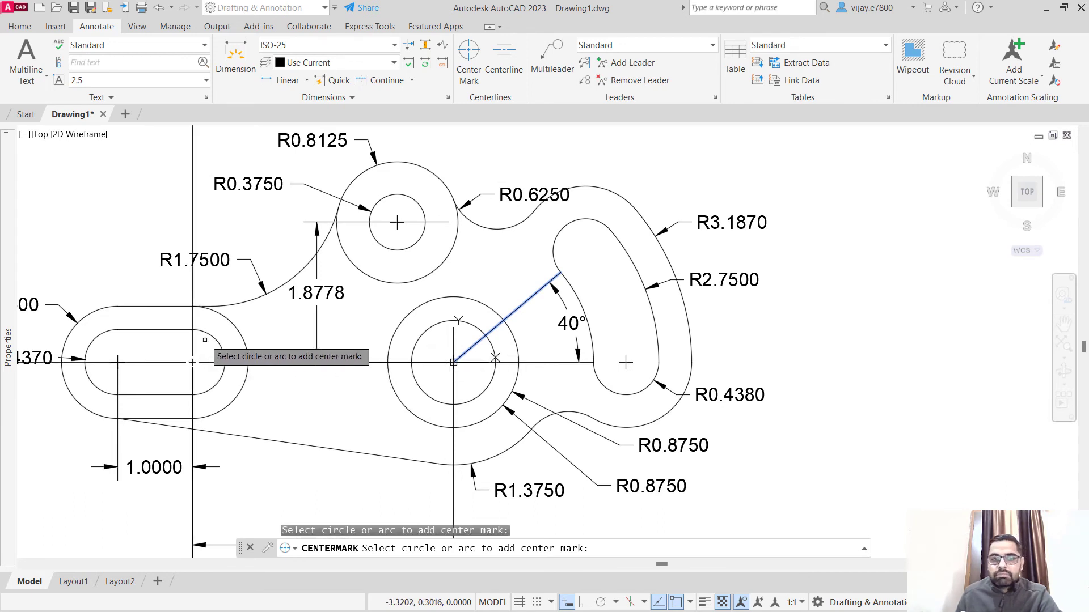
scroll(205, 342, "down", 2)
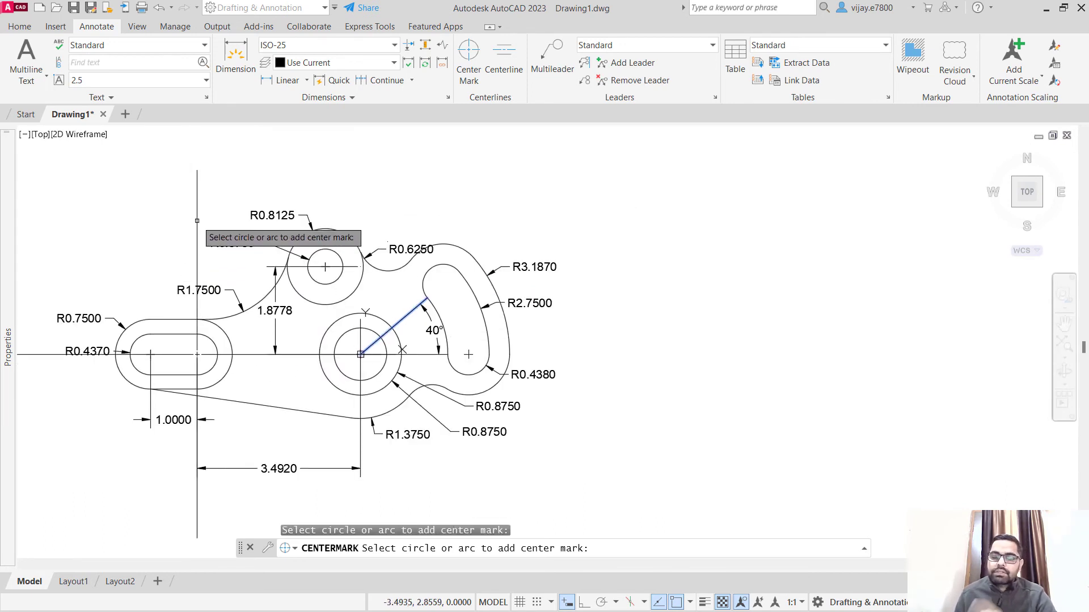
key("Escape")
key("ctrl+z")
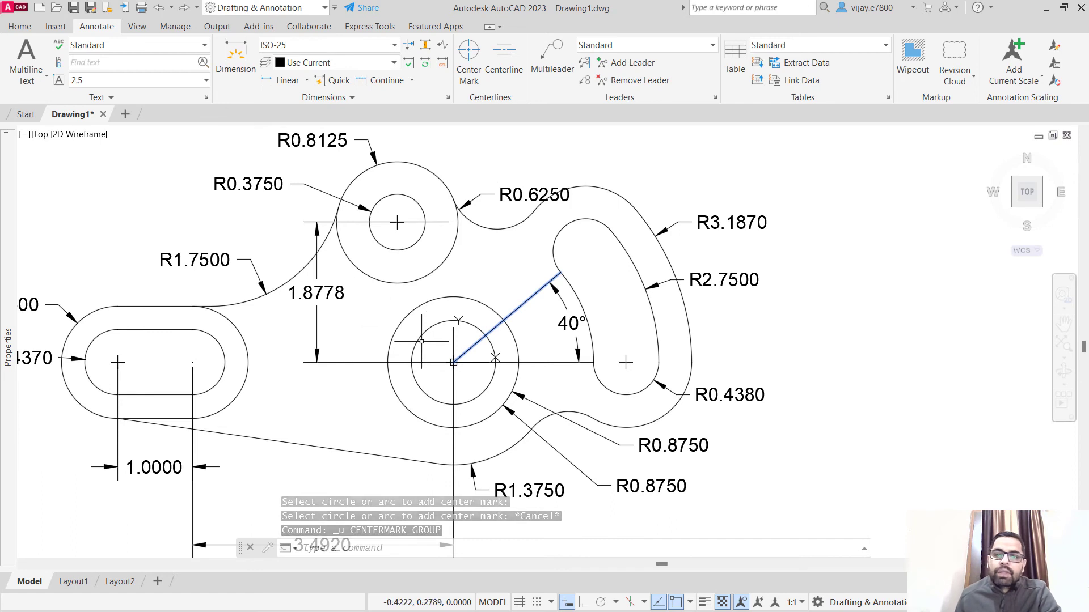
scroll(421, 338, "down", 2)
left_click(650, 449)
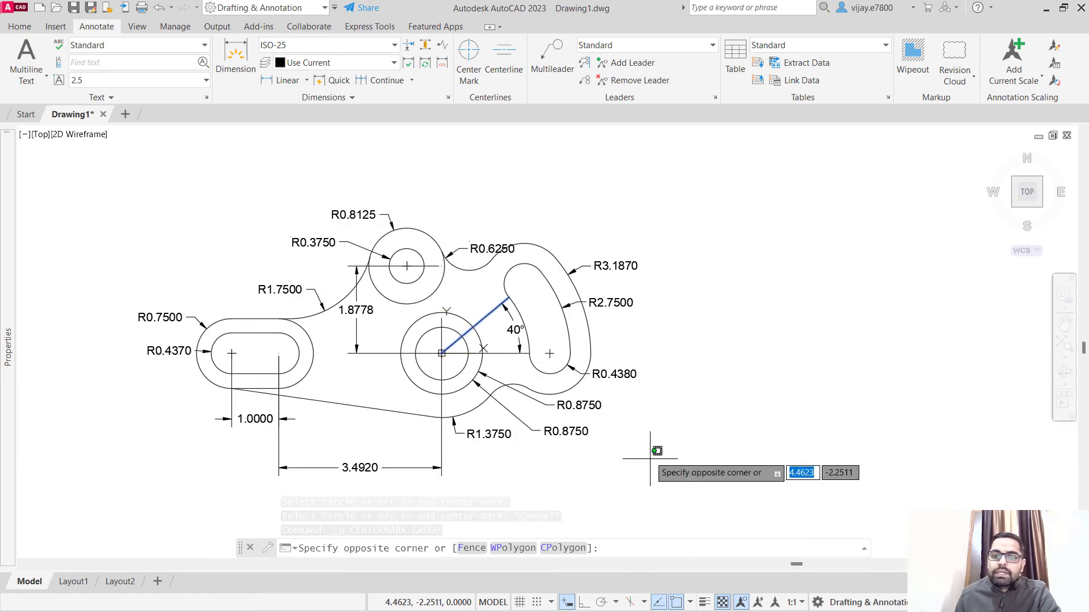
left_click(603, 252)
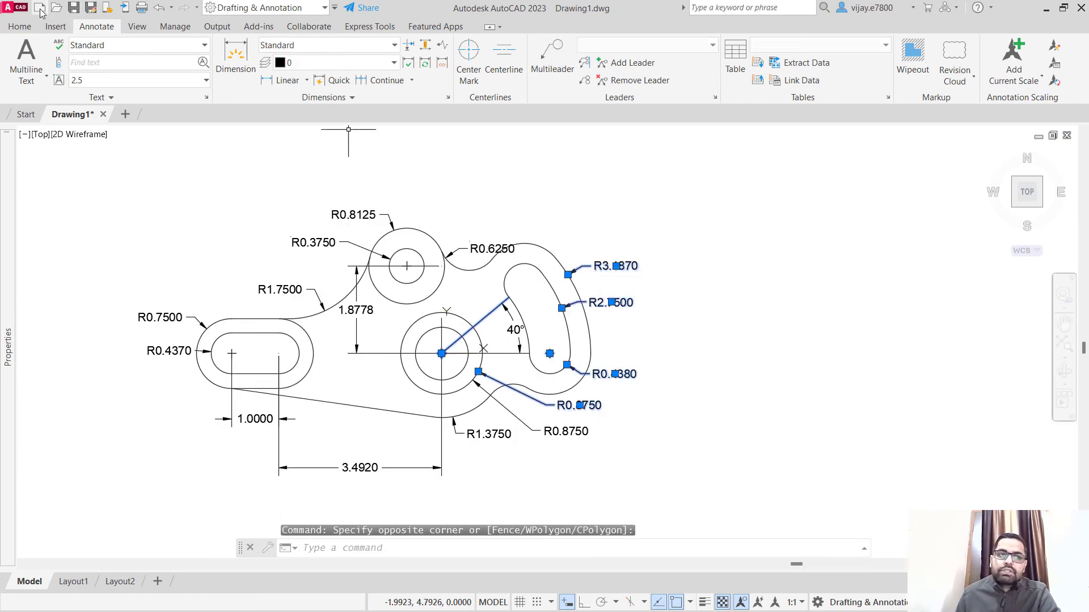
- Create a layer named dimensions and set its colour to index 10 (red)
left_click(20, 28)
left_click(585, 45)
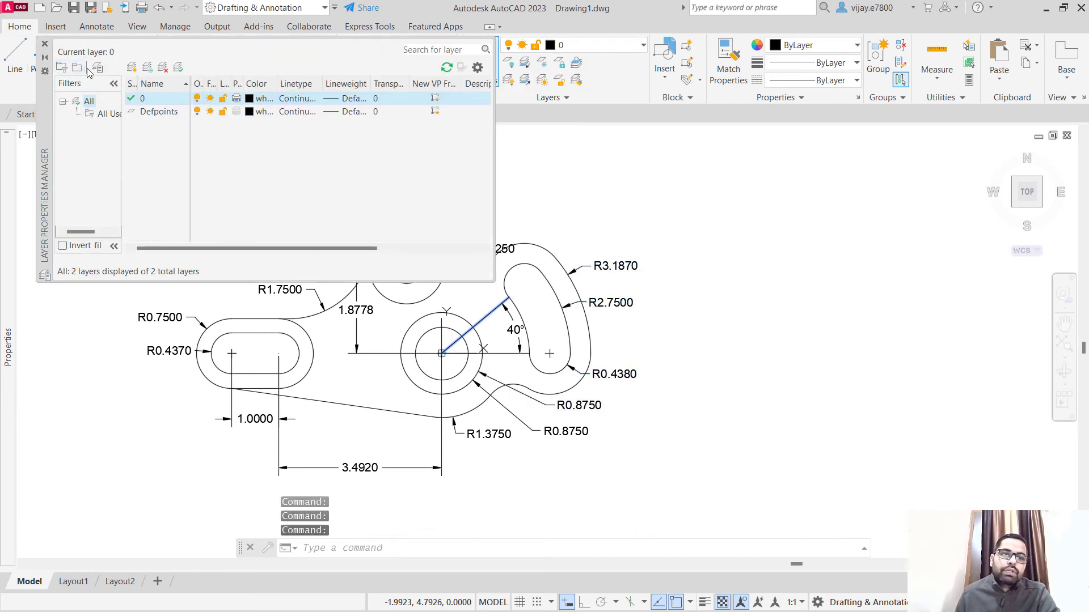
left_click(132, 67)
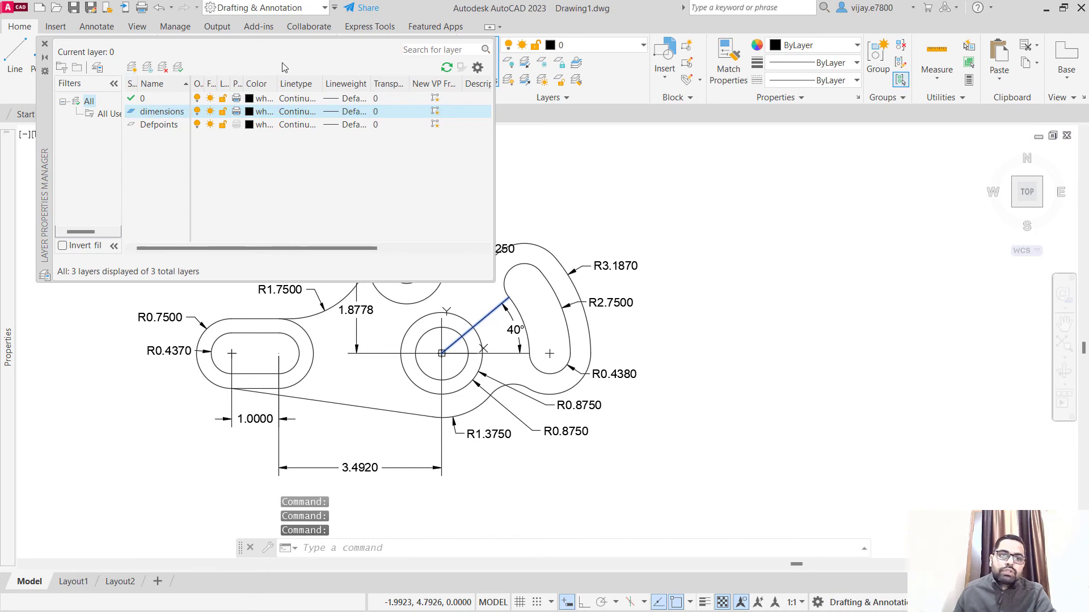
left_click(252, 116)
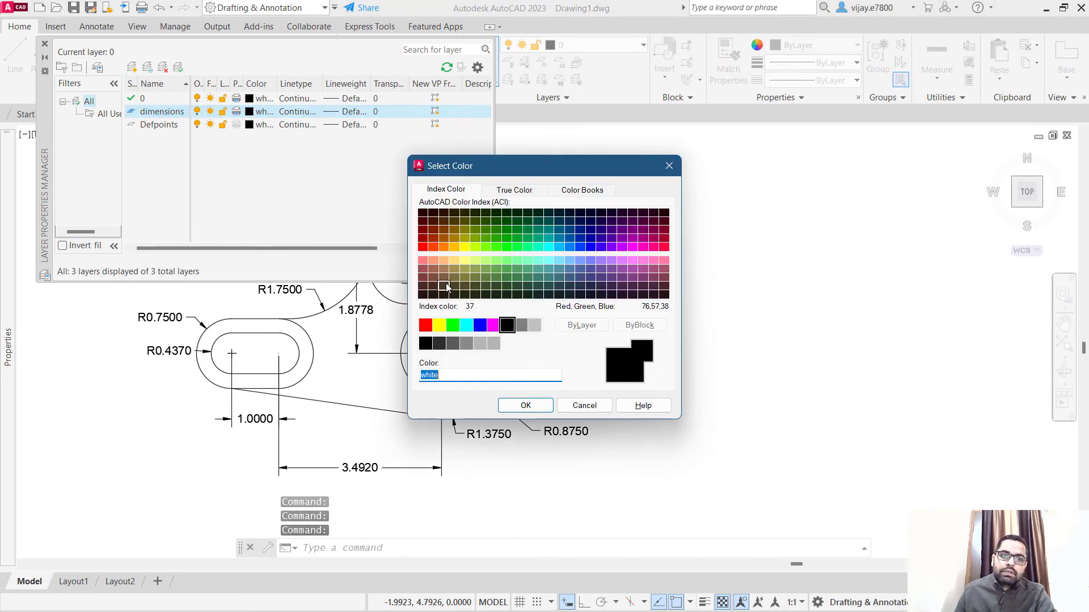
left_click(423, 248)
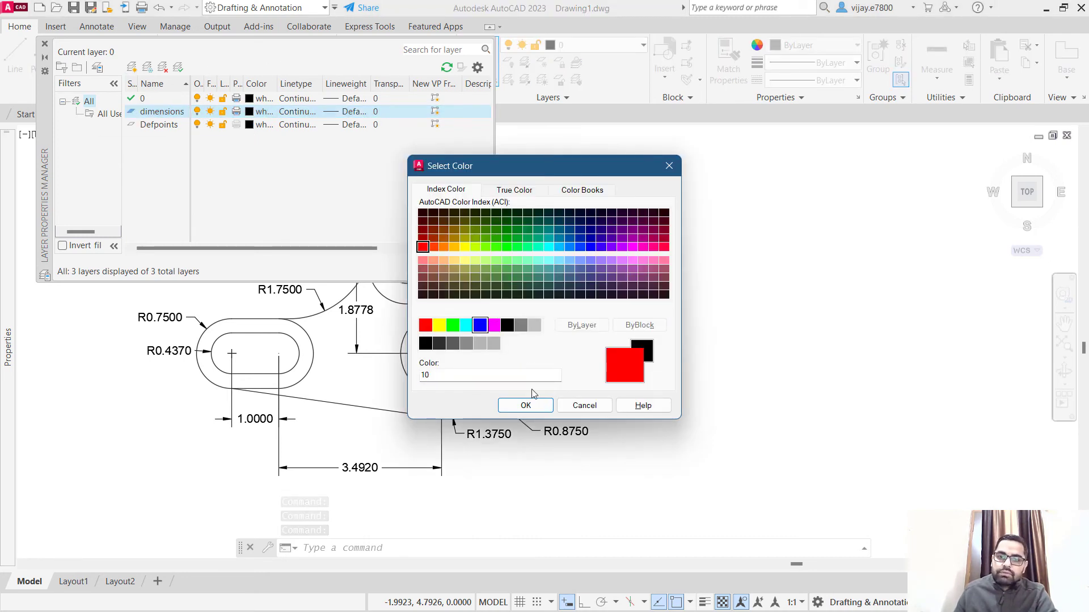
left_click(537, 408)
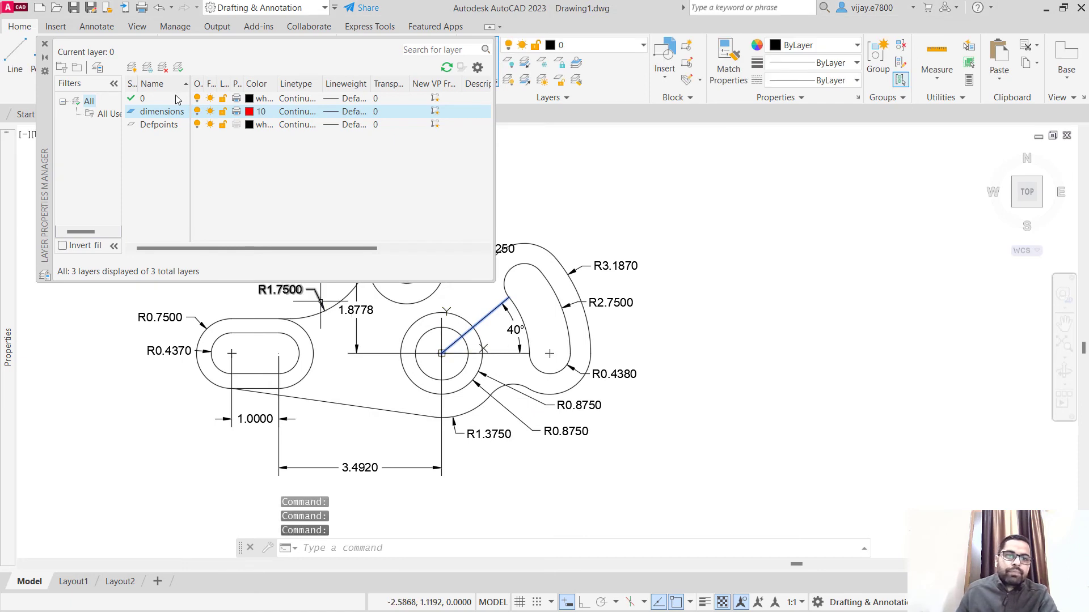
left_click(46, 45)
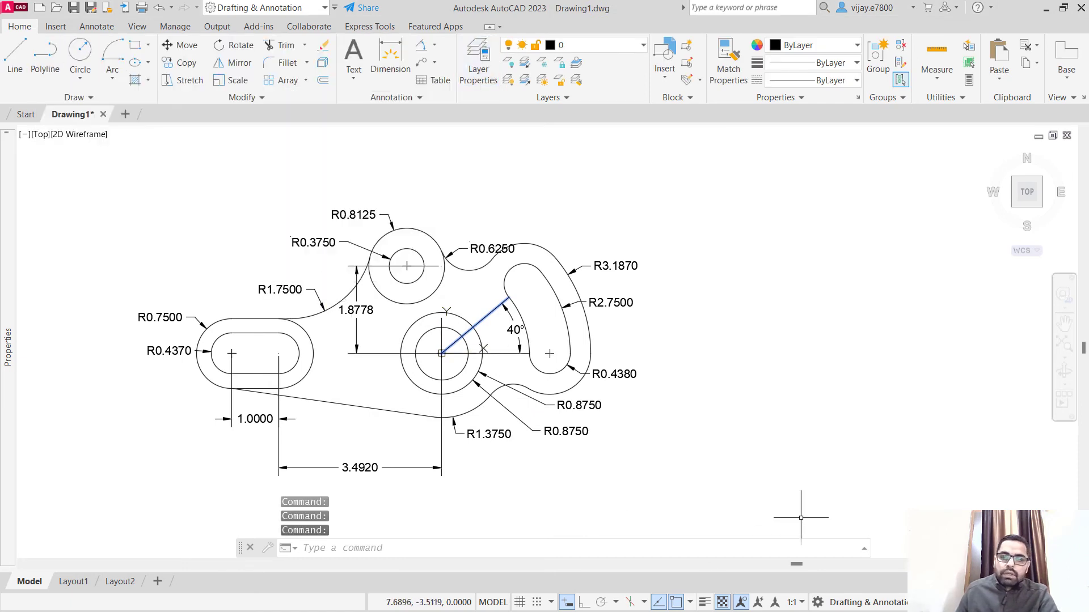
- Move all radius, linear, aligned and angular dimensions and centre marks of the part onto the dimensions layer
left_click(685, 413)
left_click(595, 244)
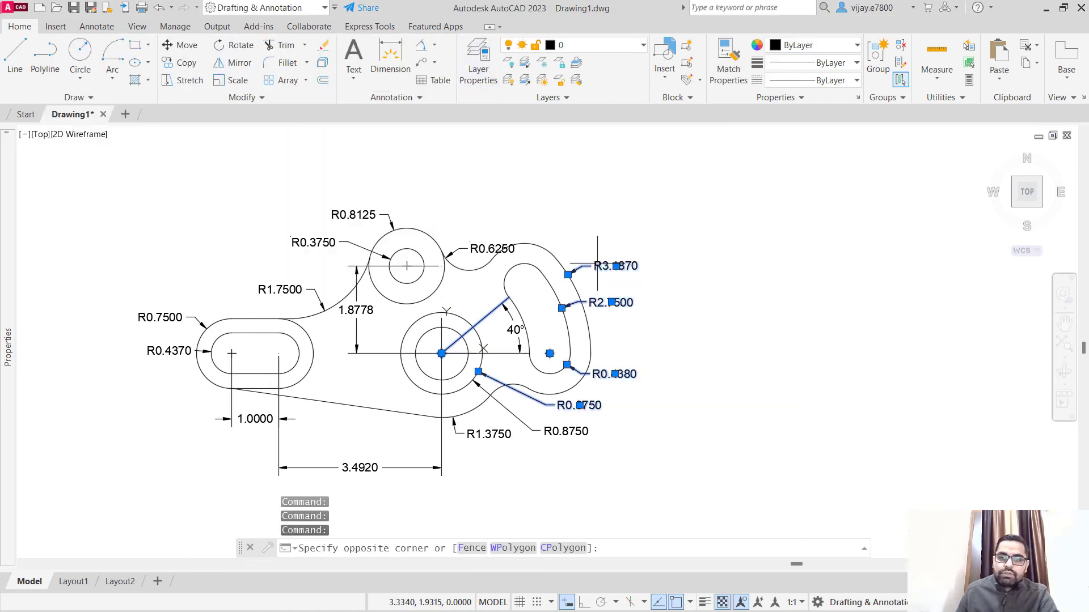
right_click(625, 312)
left_click(693, 475)
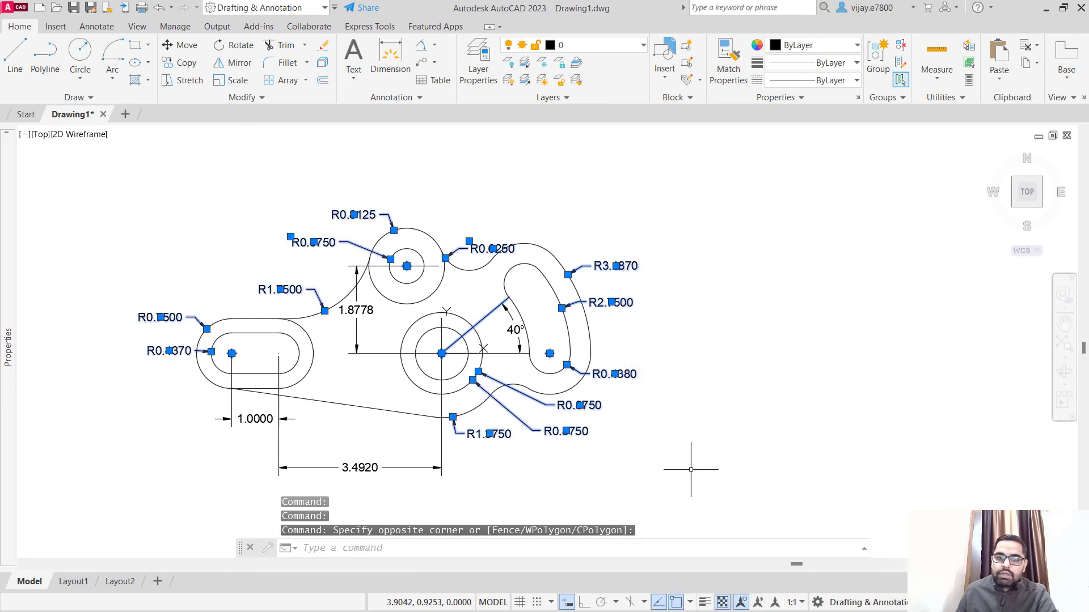
left_click(419, 495)
left_click(221, 412)
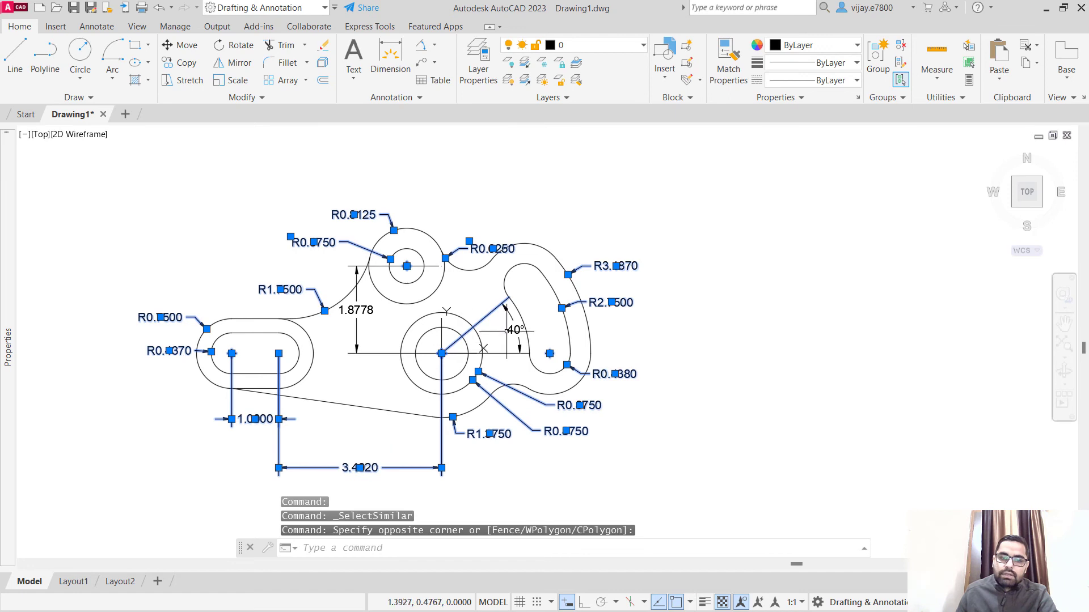
right_click(513, 330)
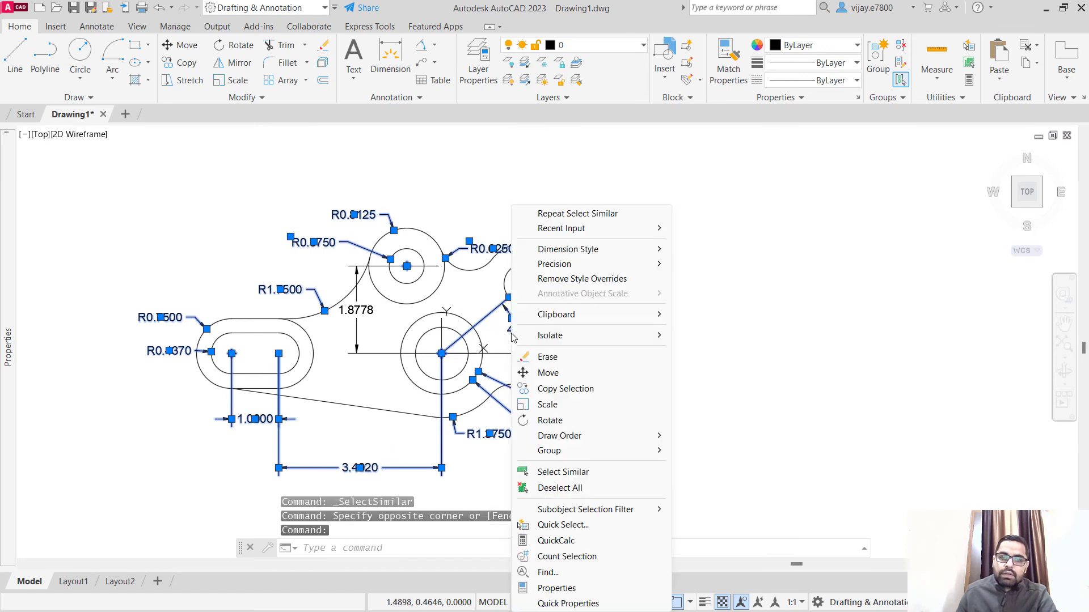
left_click(583, 466)
key("Return")
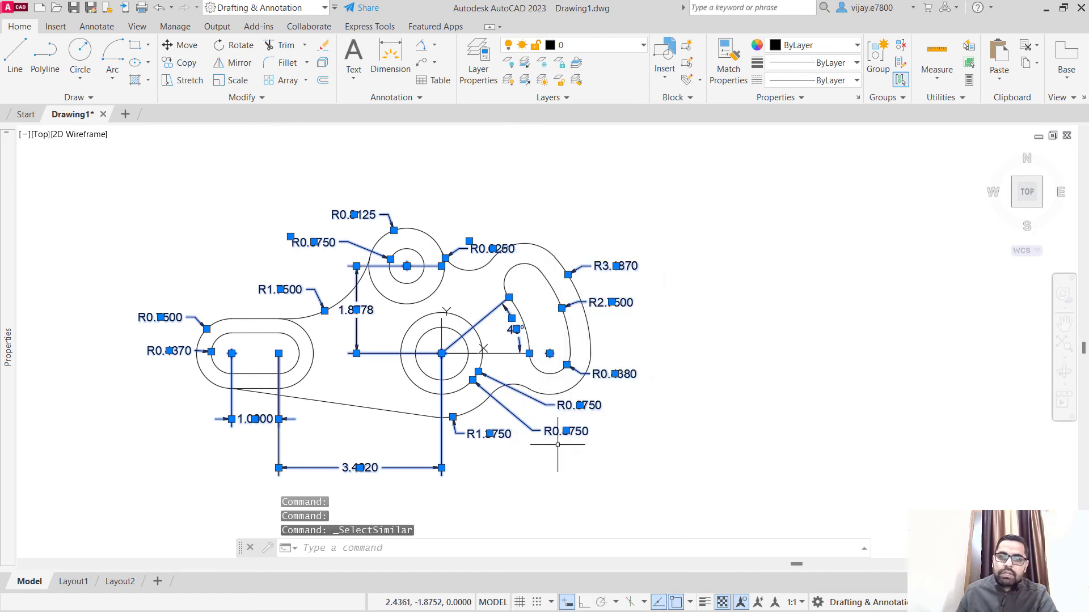
left_click(575, 46)
left_click(565, 97)
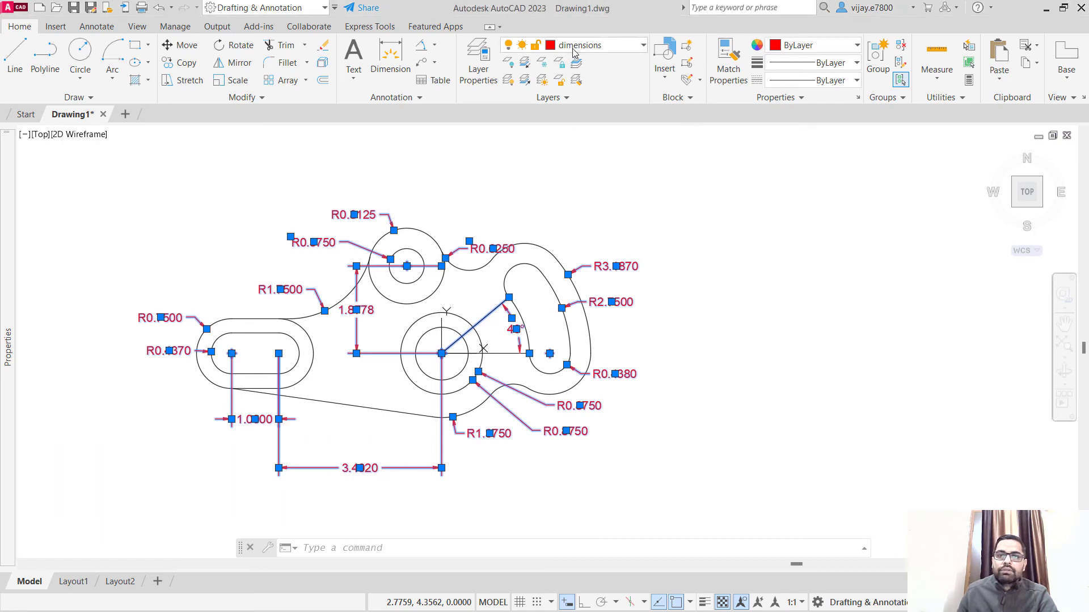
- Turn off the dimensions layer and erase the horizontal and angled construction lines running from the central circles to the curved slot
left_click(624, 44)
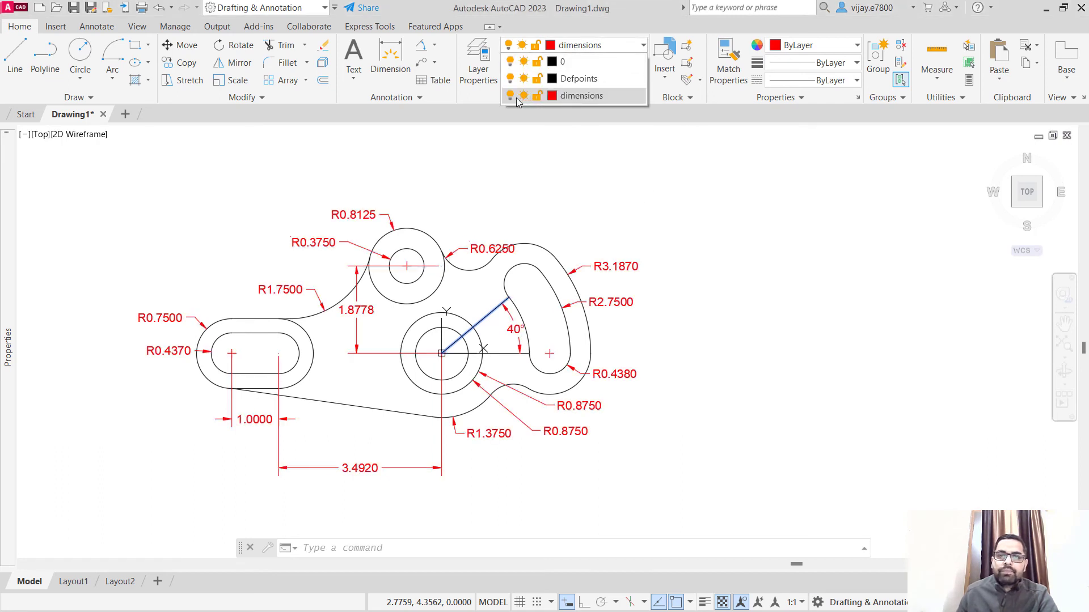
left_click(510, 95)
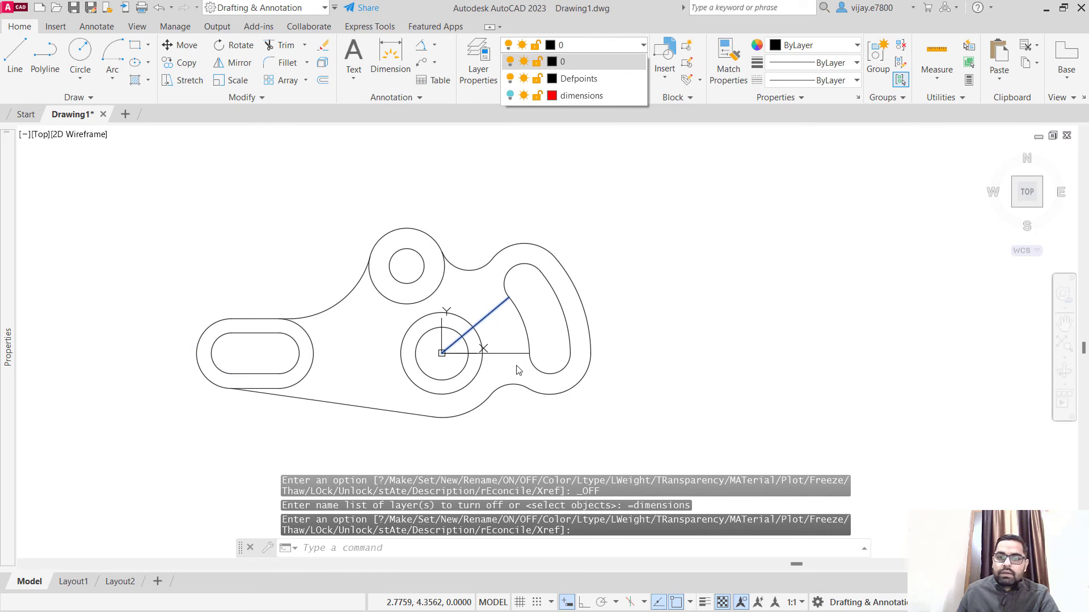
left_click(506, 352)
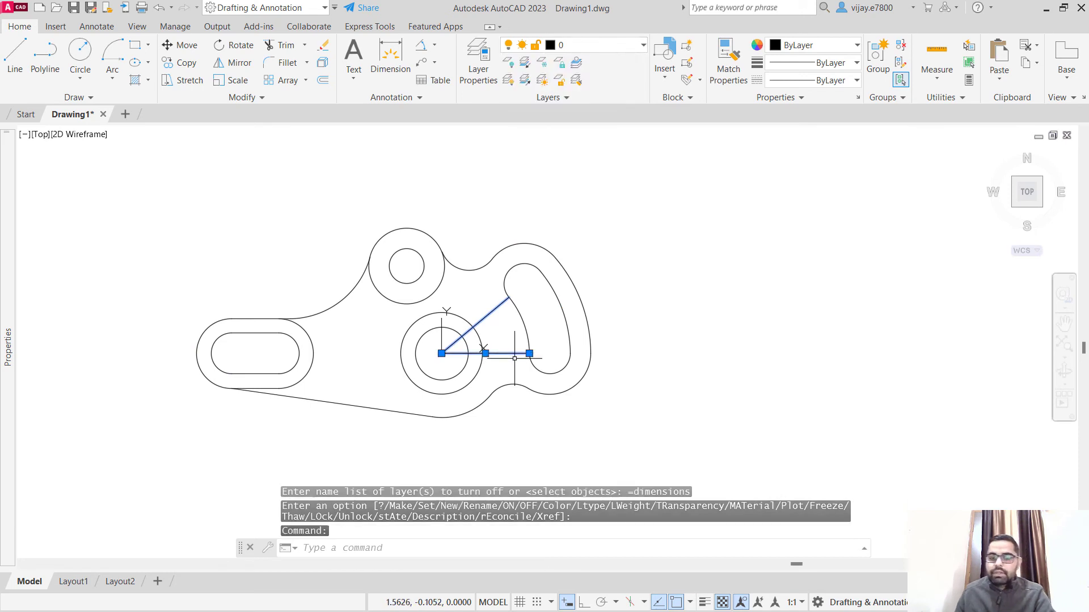
key("Delete")
key("Delete")
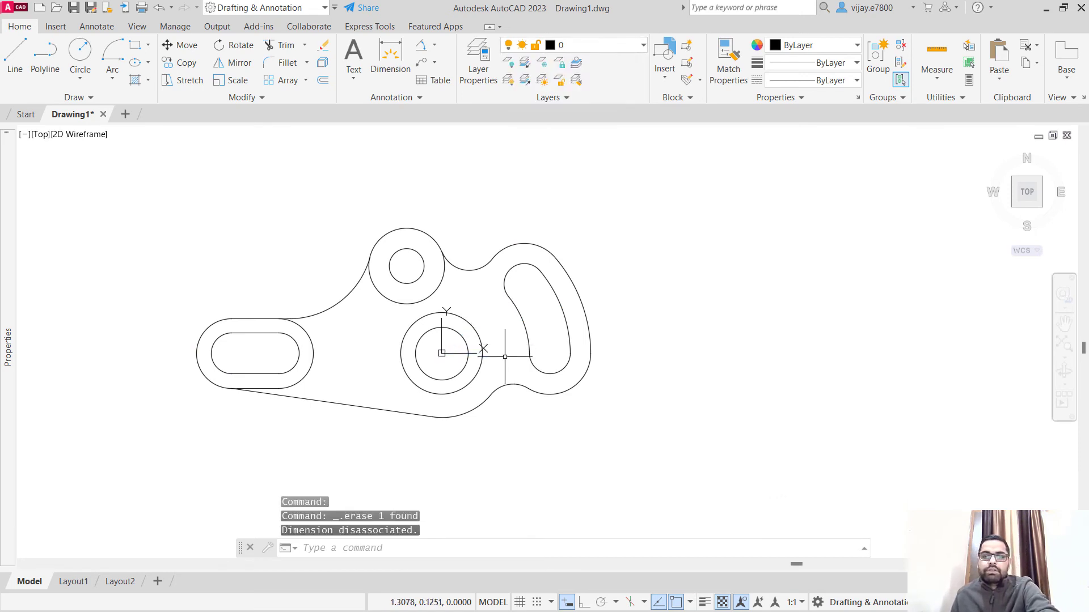
- Move the UCS origin from the centre of the central circles to an empty spot below and left of the part
scroll(363, 349, "up", 2)
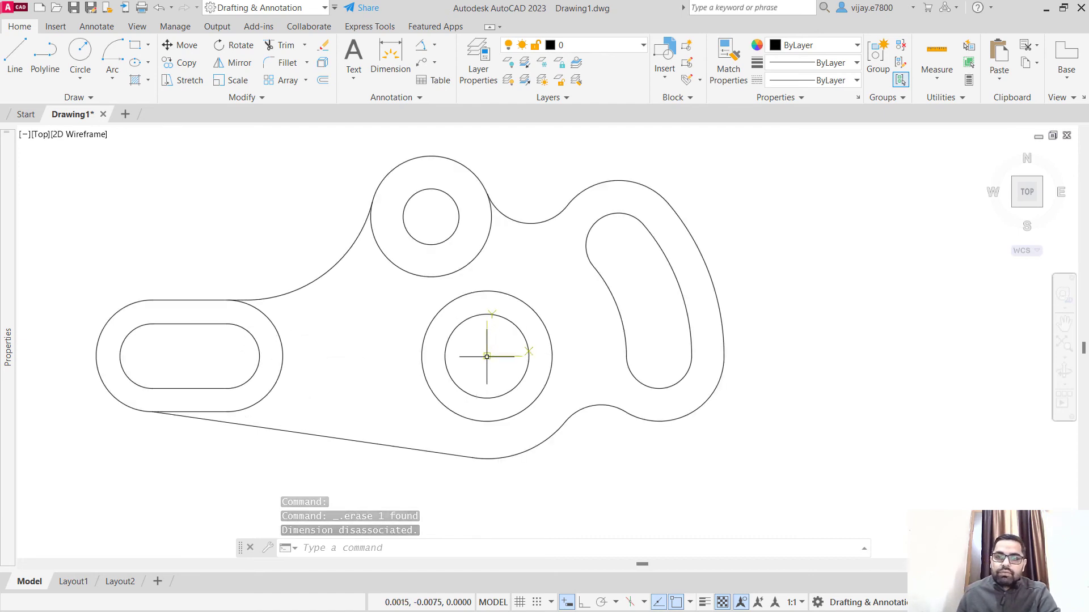
left_click(487, 356)
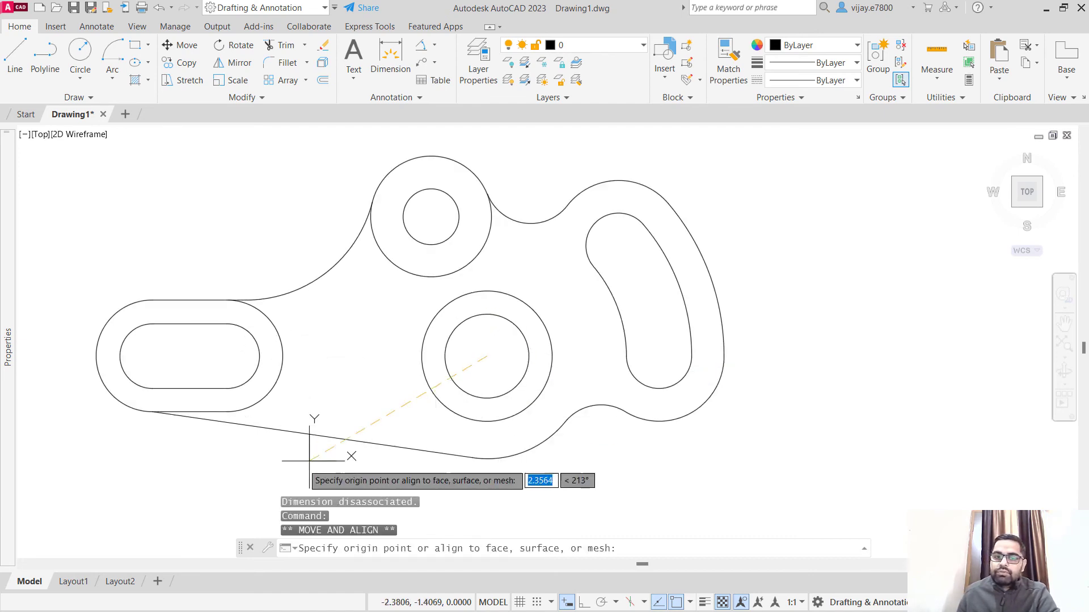
scroll(80, 510, "down", 2)
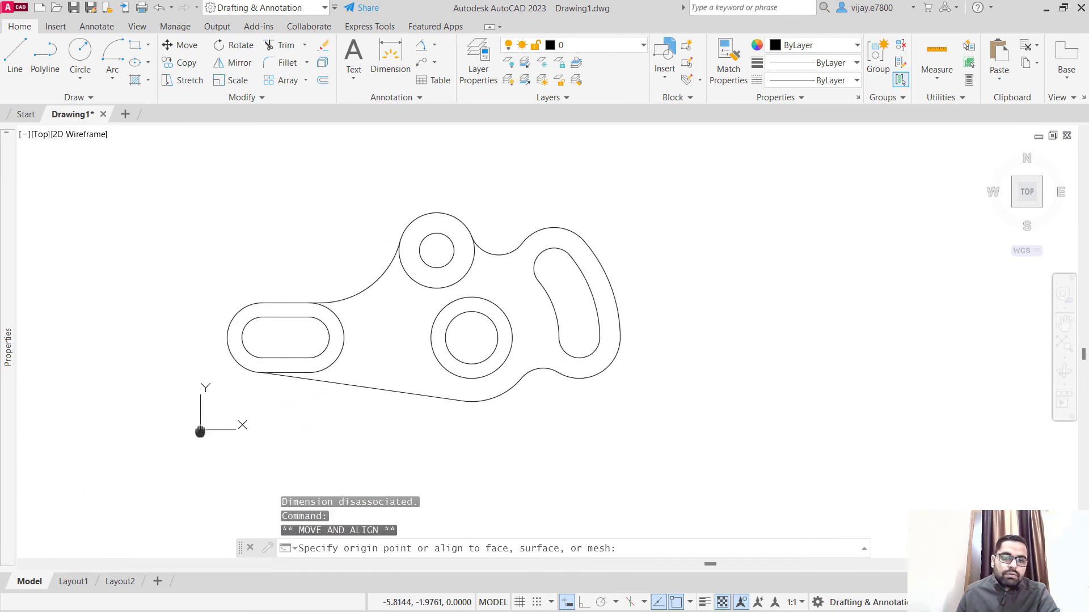
left_click(189, 456)
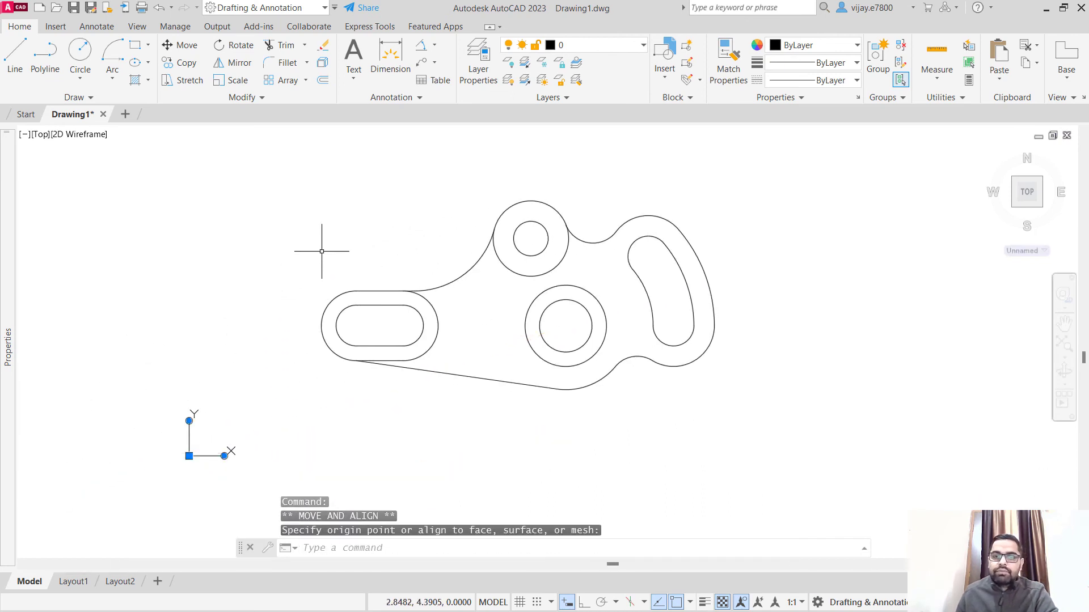
middle_click_drag(321, 251, 261, 309)
left_click(144, 173)
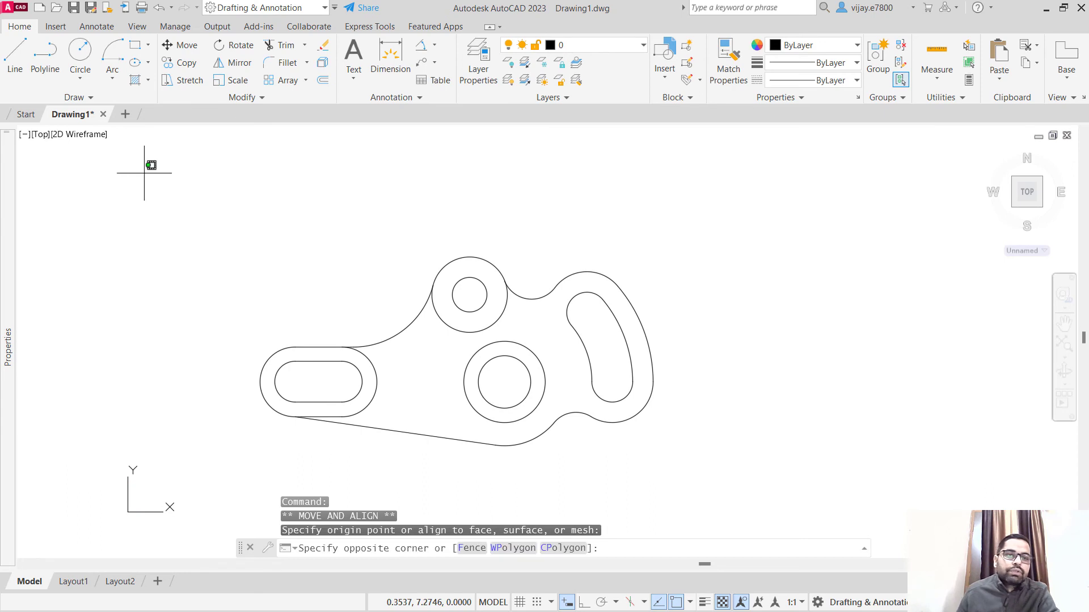
left_click(144, 173)
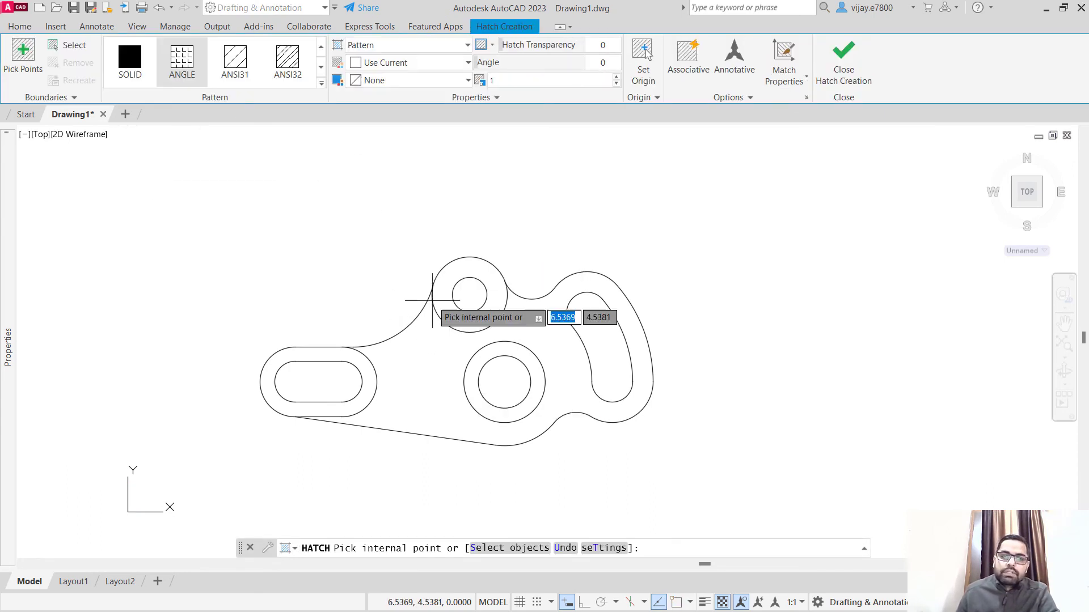
- Hatch the part's main body with a Solid fill in green 88,186,72
left_click(367, 46)
left_click(368, 61)
left_click(361, 64)
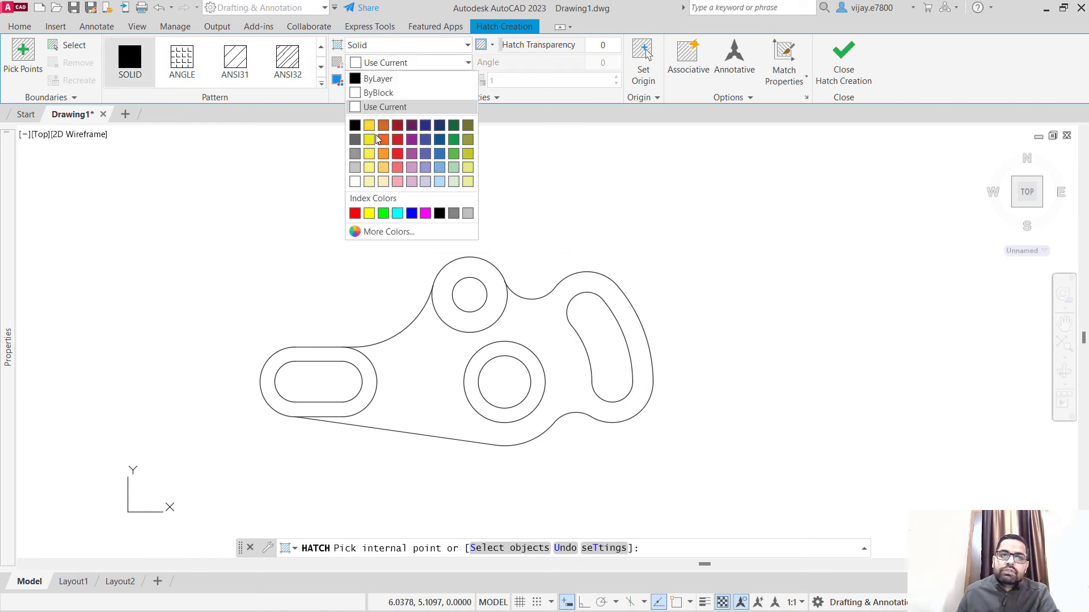
left_click(454, 158)
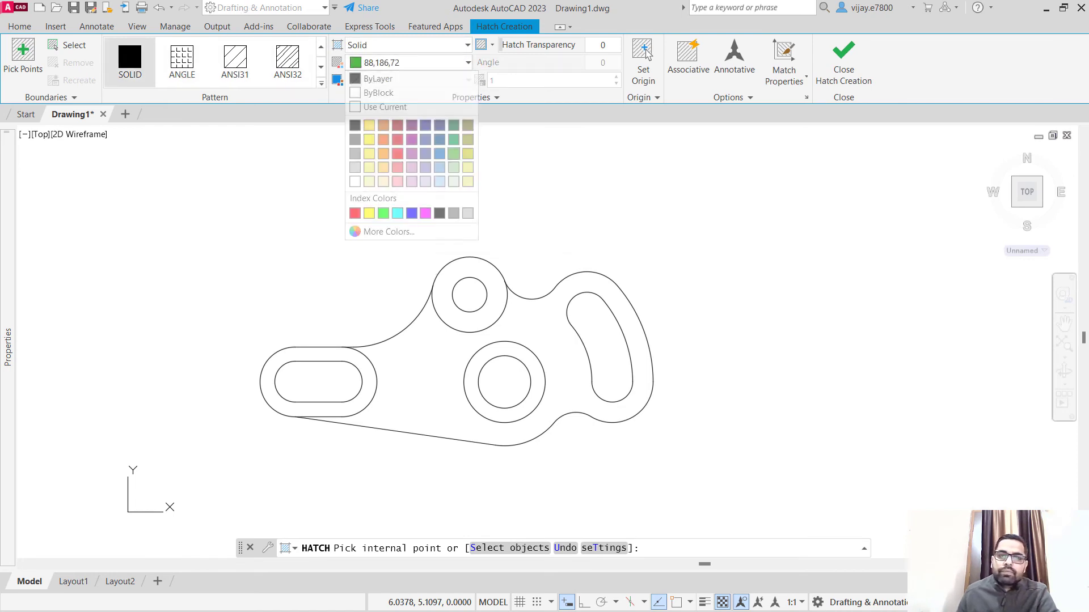
left_click(425, 365)
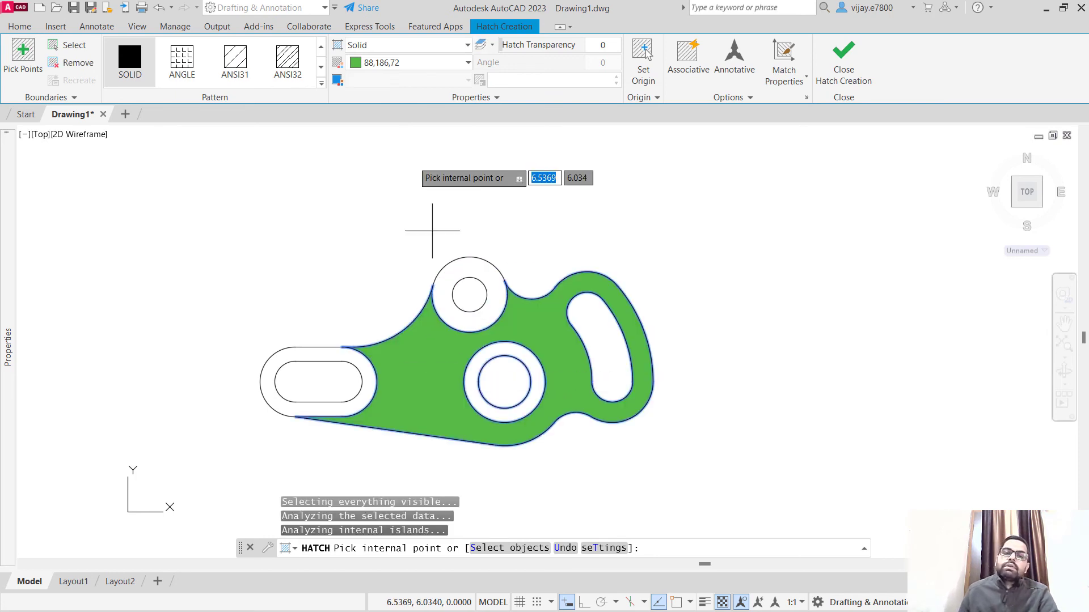
left_click(844, 56)
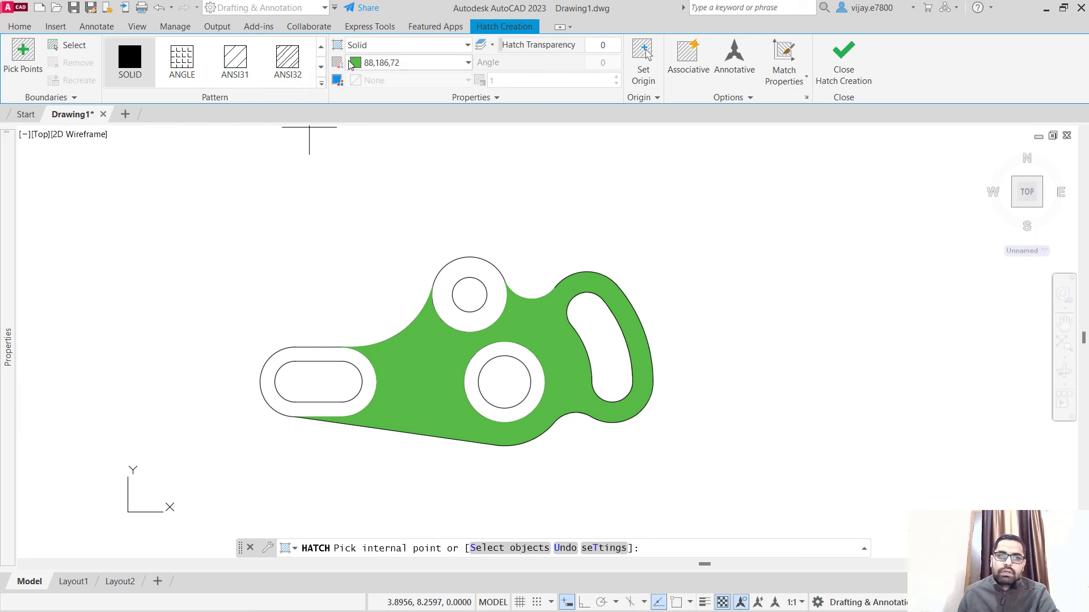
- Hatch the upper ring, the central ring and the band around the straight slot with a Solid fill in blue 122,175,223
left_click(356, 64)
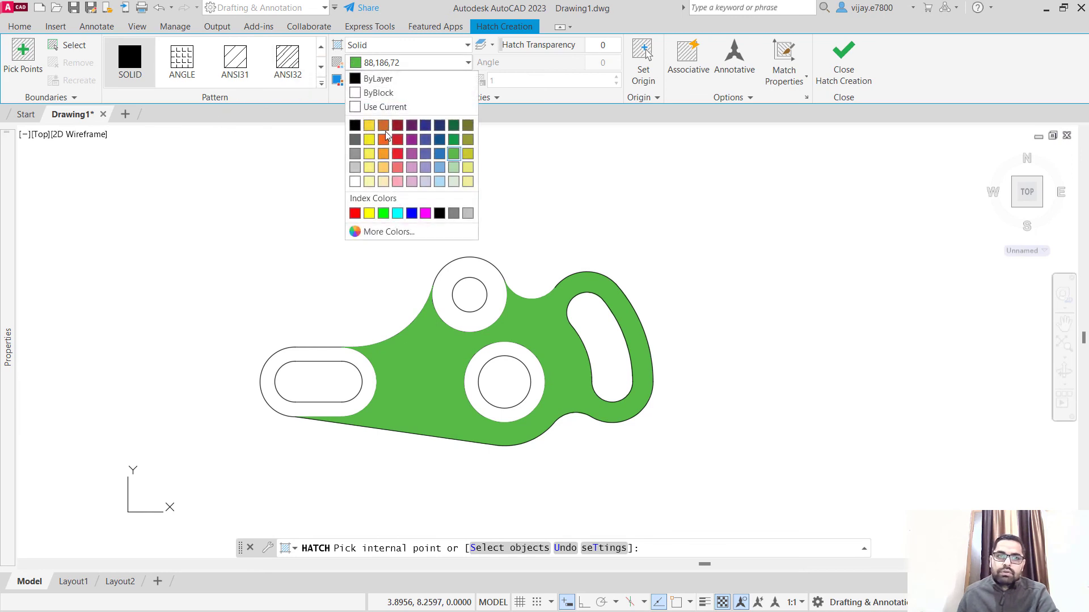
left_click(441, 171)
left_click(493, 294)
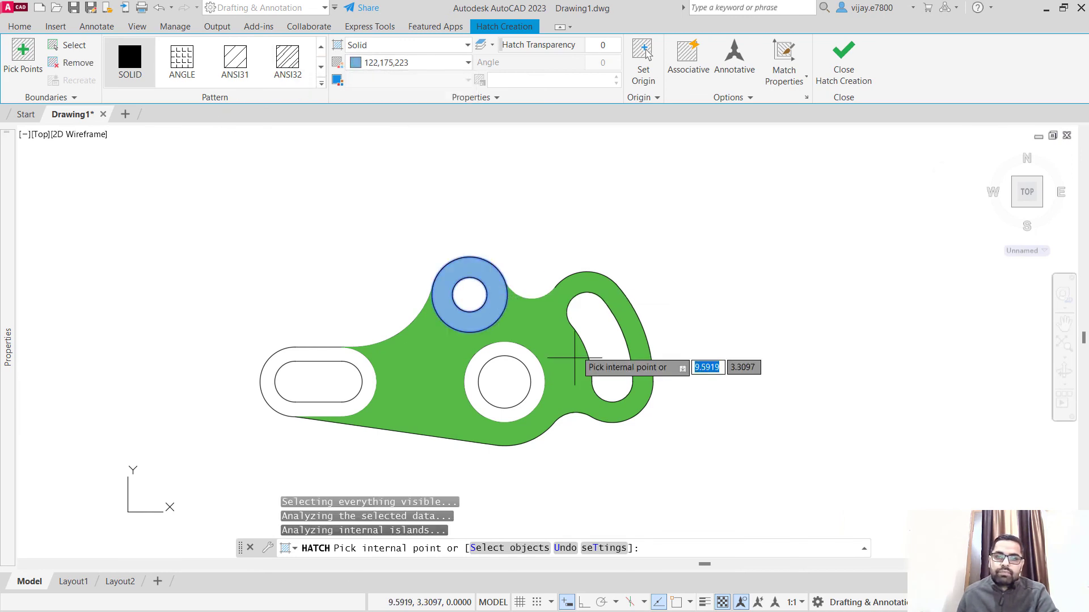
left_click(539, 377)
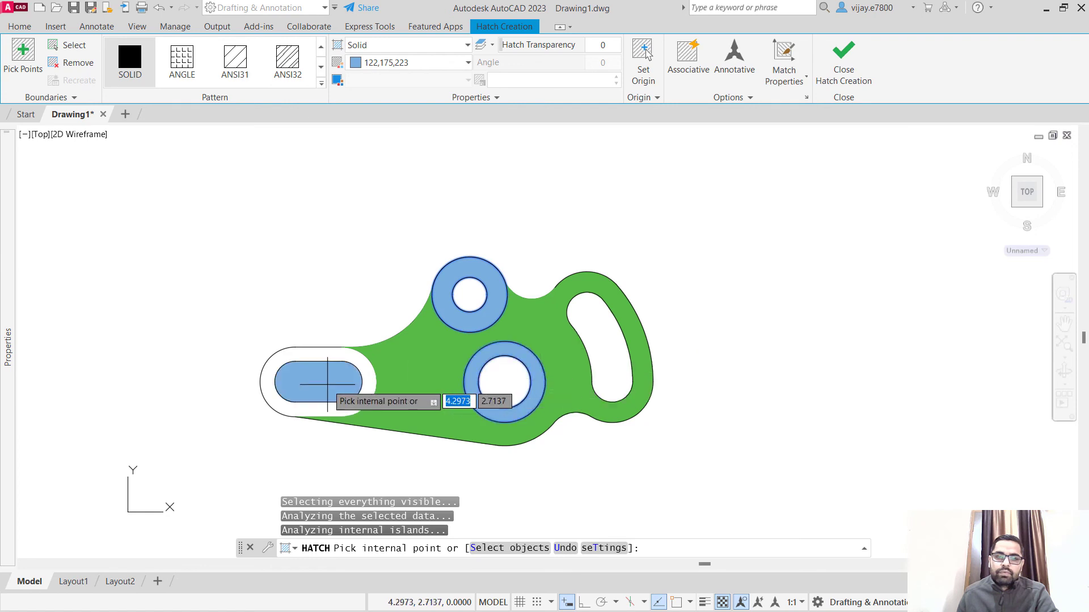
left_click(356, 409)
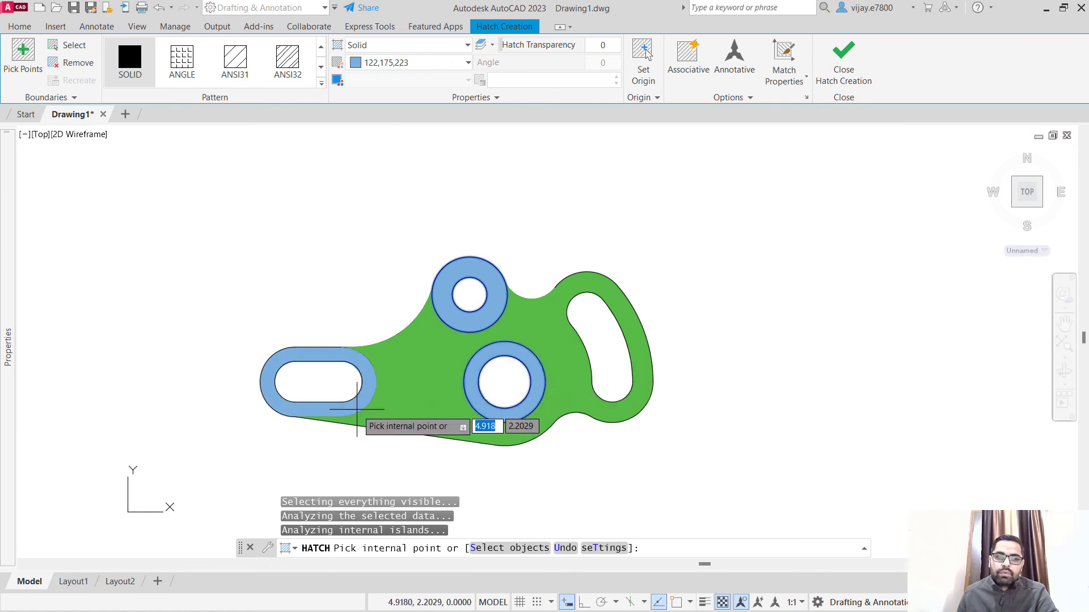
scroll(664, 335, "up", 2)
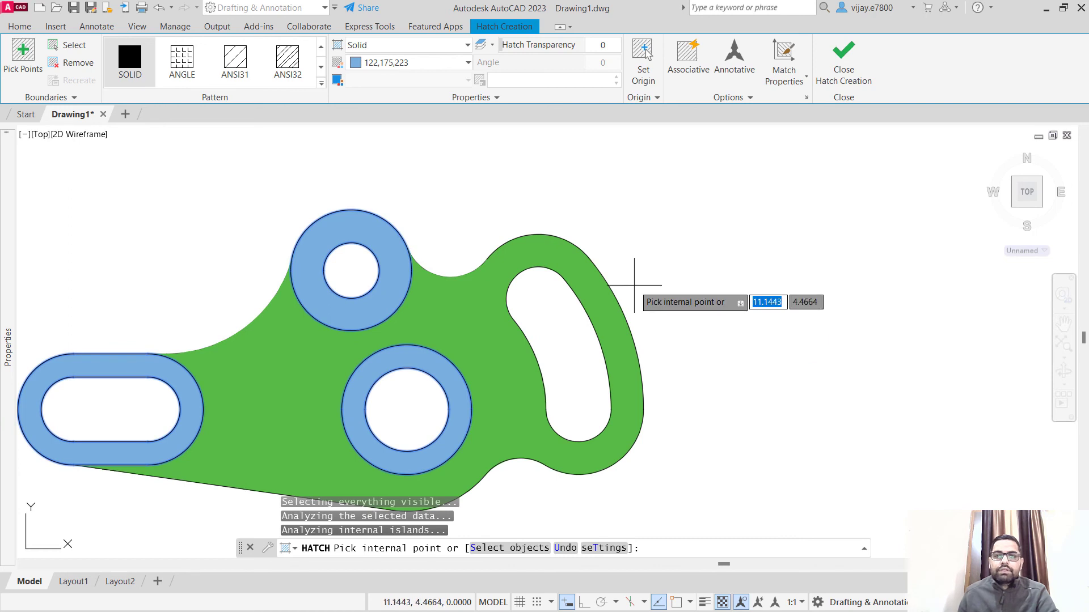
scroll(640, 287, "down", 2)
left_click(829, 63)
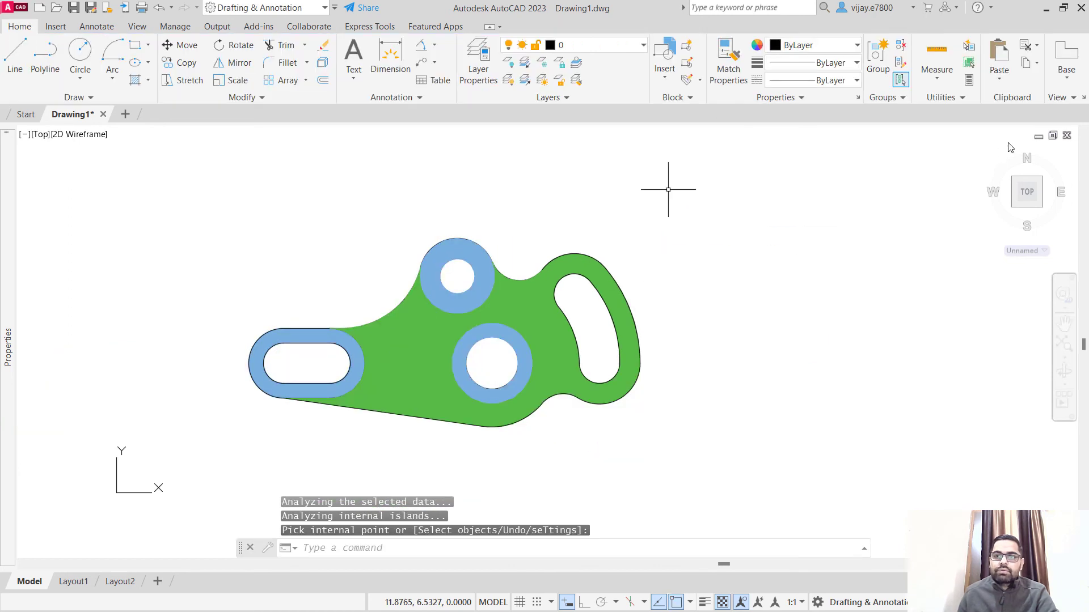
- Make the dimensions layer current and turn it back on
left_click(591, 48)
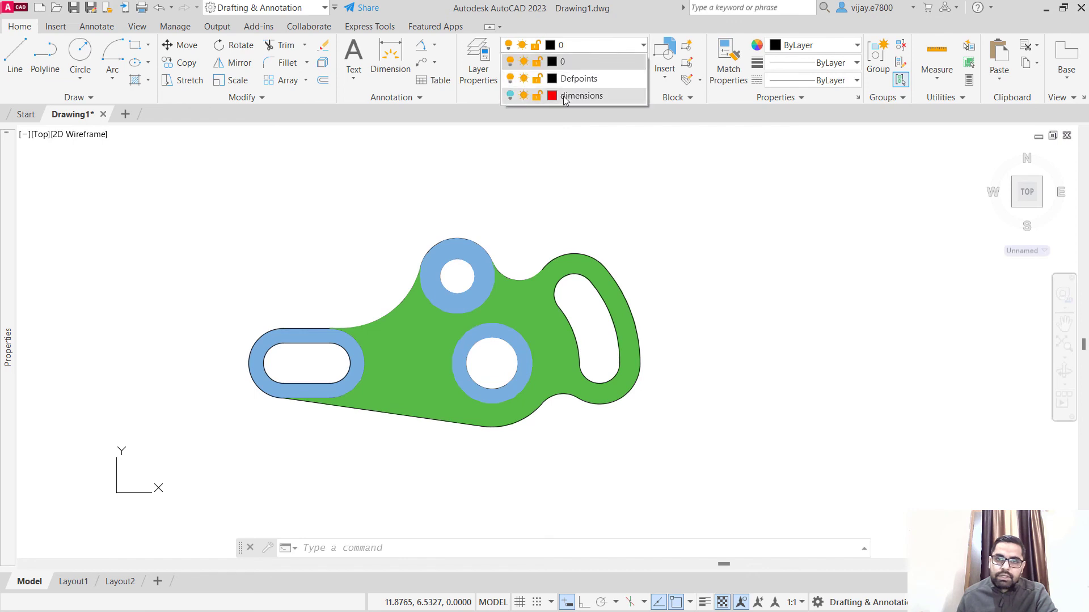
left_click(564, 100)
left_click(719, 218)
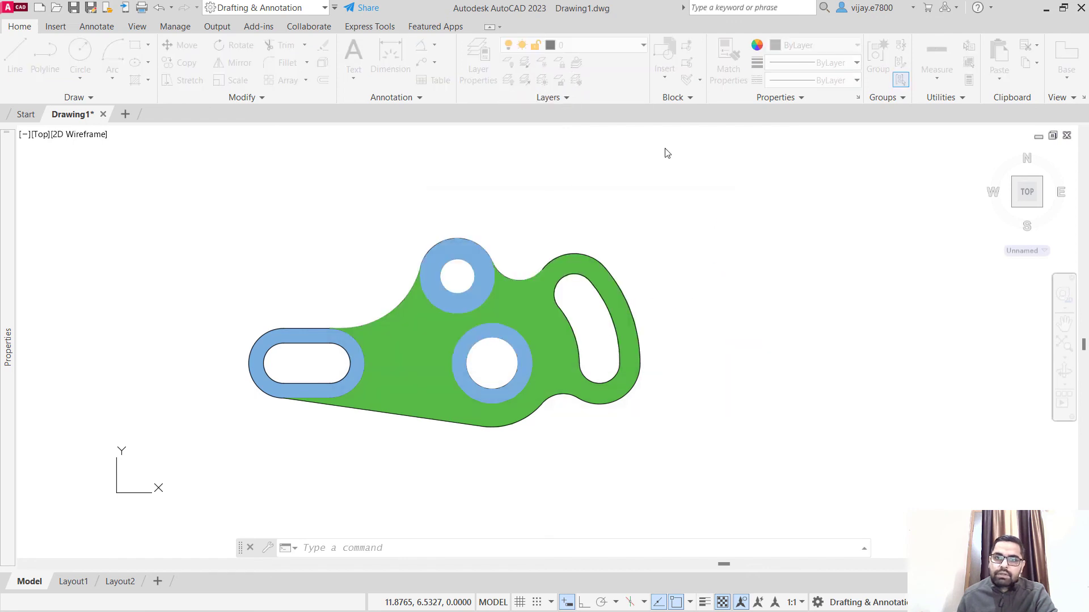
left_click(510, 96)
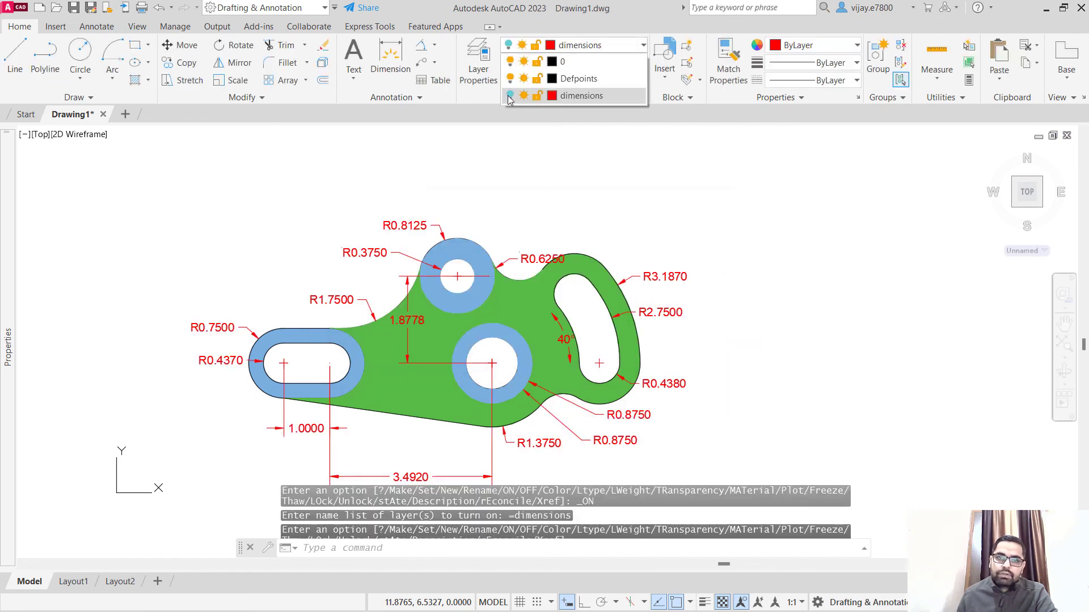
left_click(531, 228)
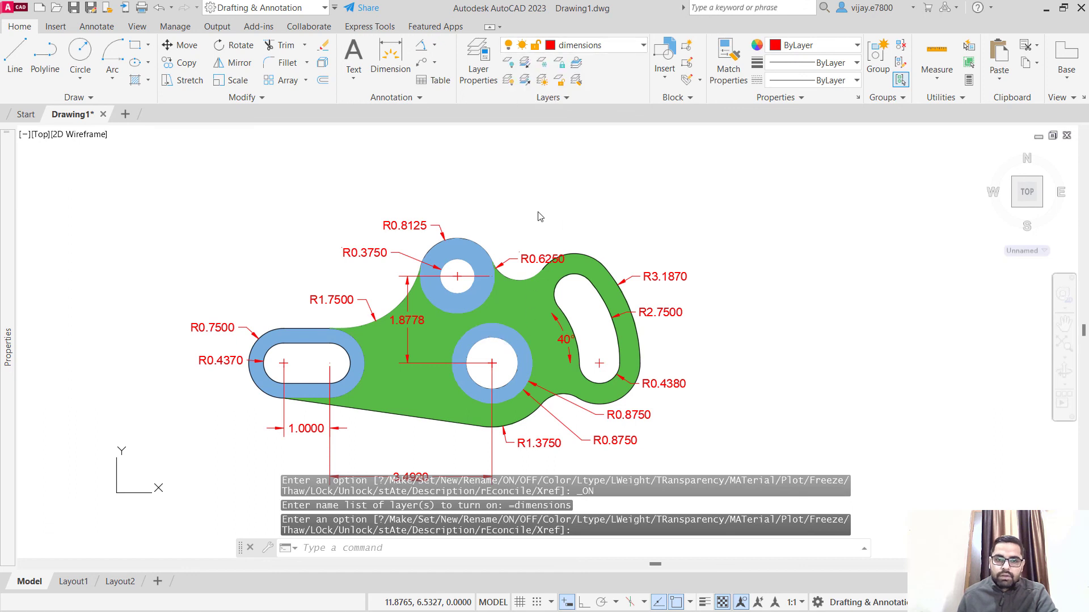
scroll(533, 224, "up", 2)
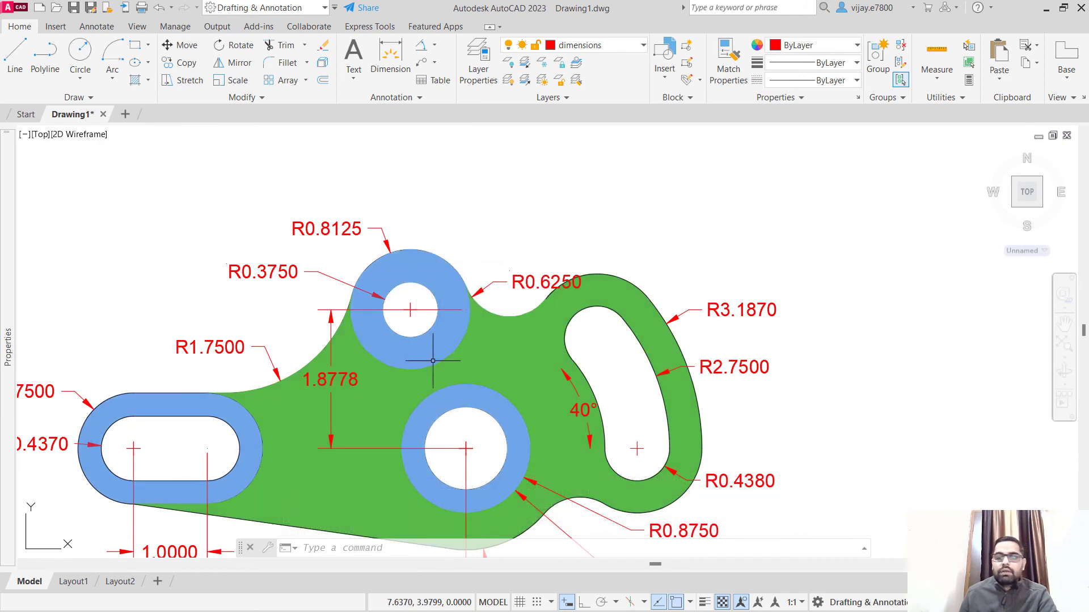
scroll(436, 360, "down", 2)
middle_click_drag(489, 294, 577, 234)
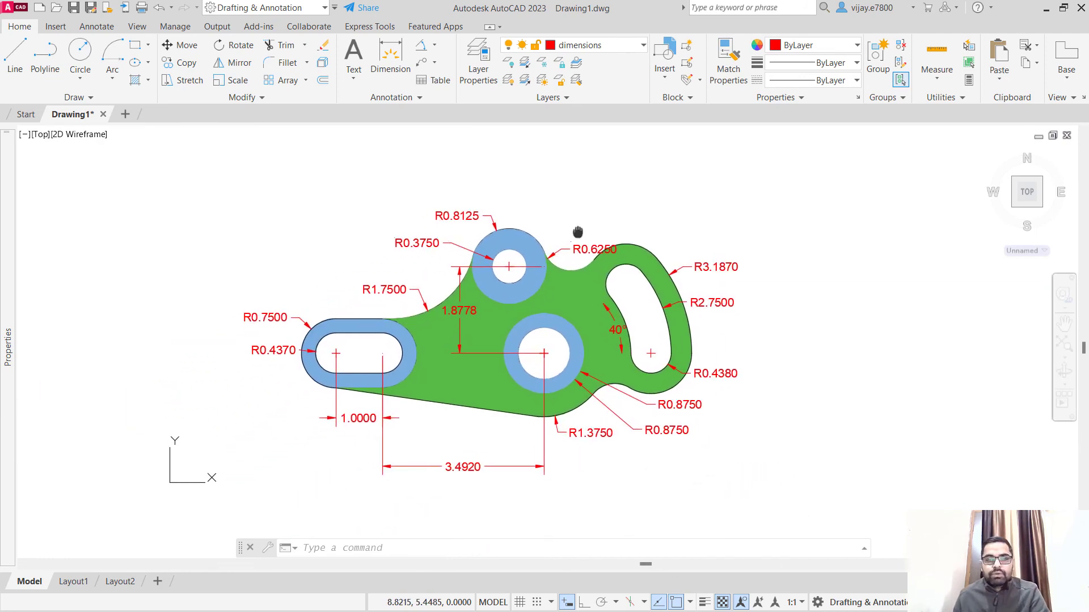
scroll(530, 317, "up", 4)
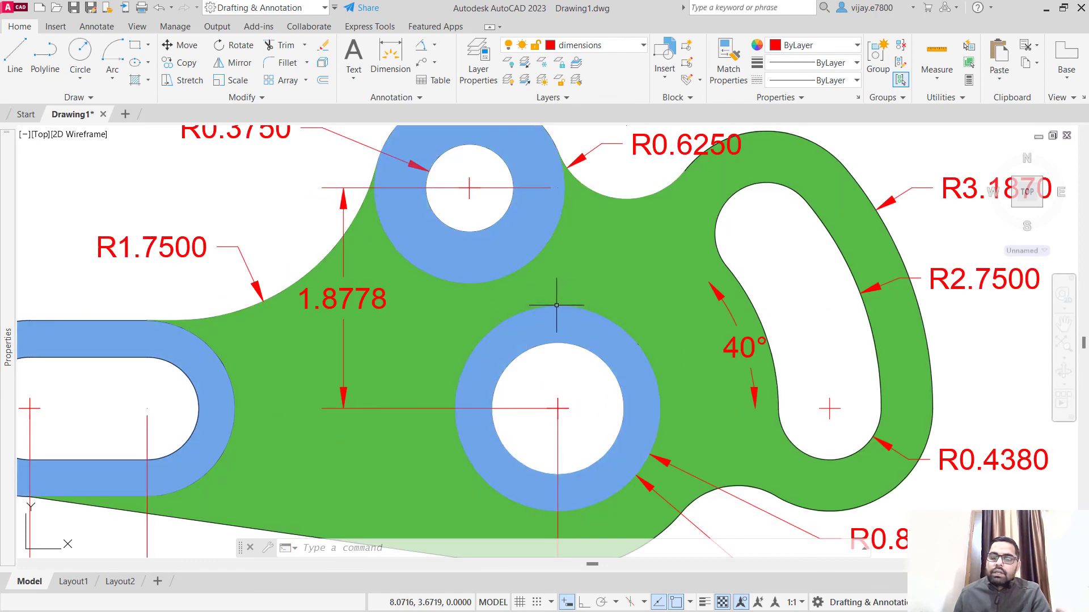
scroll(544, 309, "down", 3)
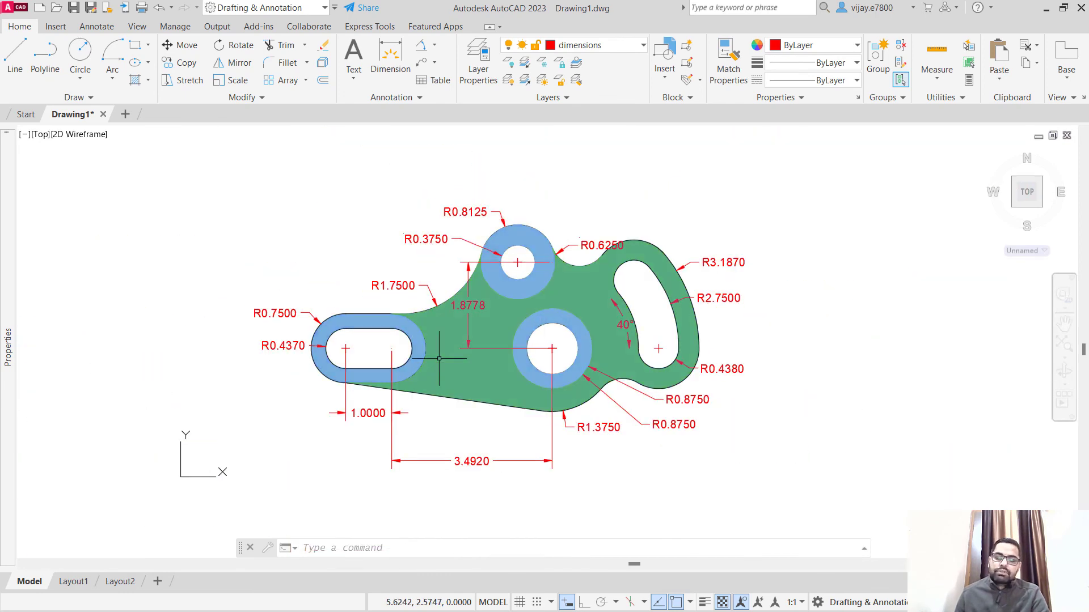
- Turn off the current dimensions layer
left_click(561, 45)
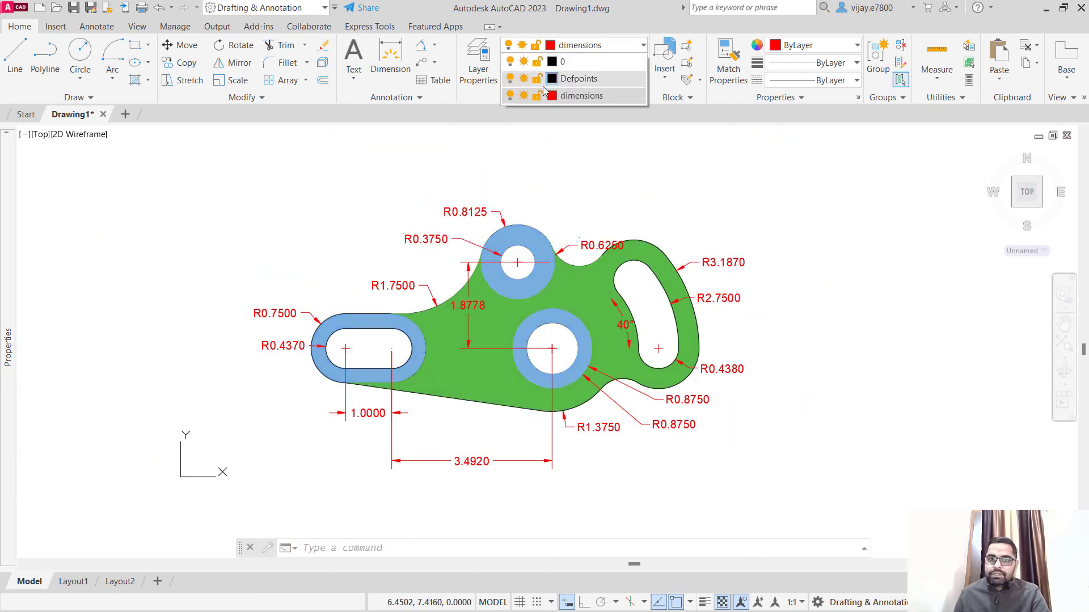
left_click(510, 95)
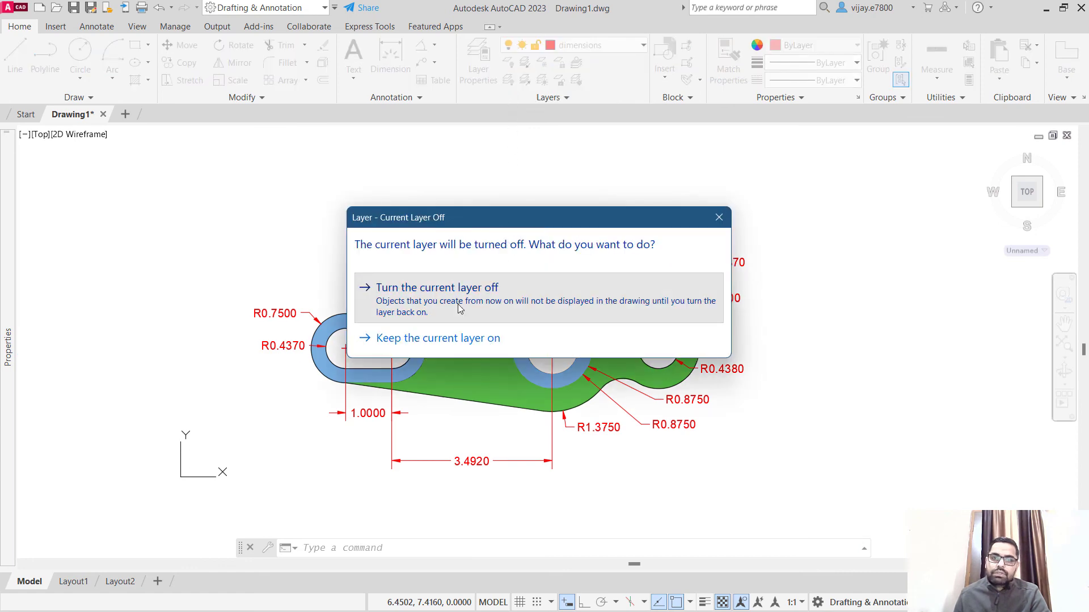
left_click(439, 295)
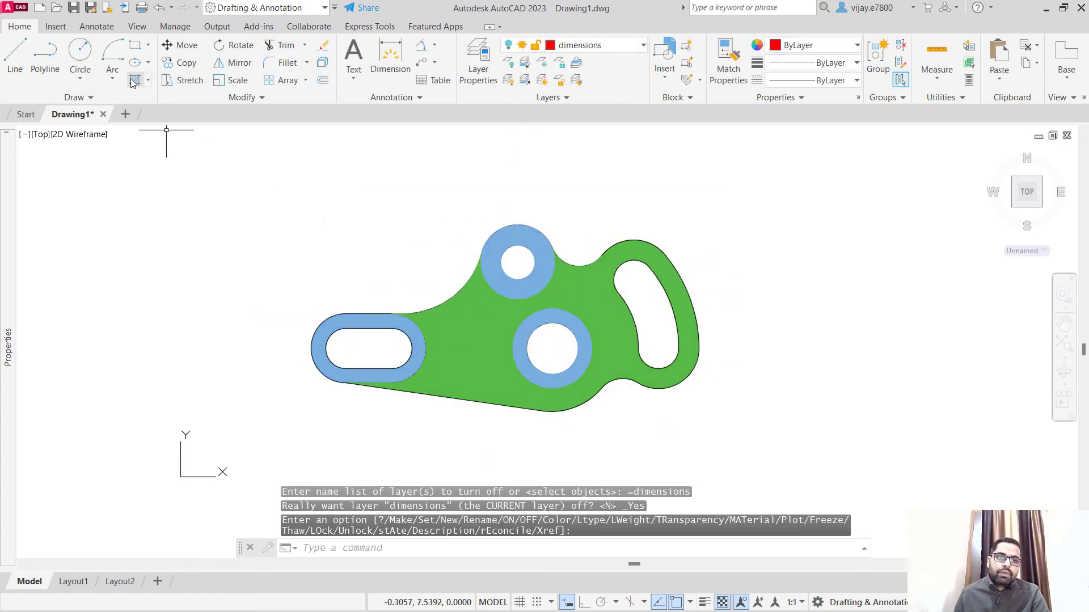
- Erase the green hatch of the main body and the blue hatch of the rings and slot band
left_click(476, 382)
key("Delete")
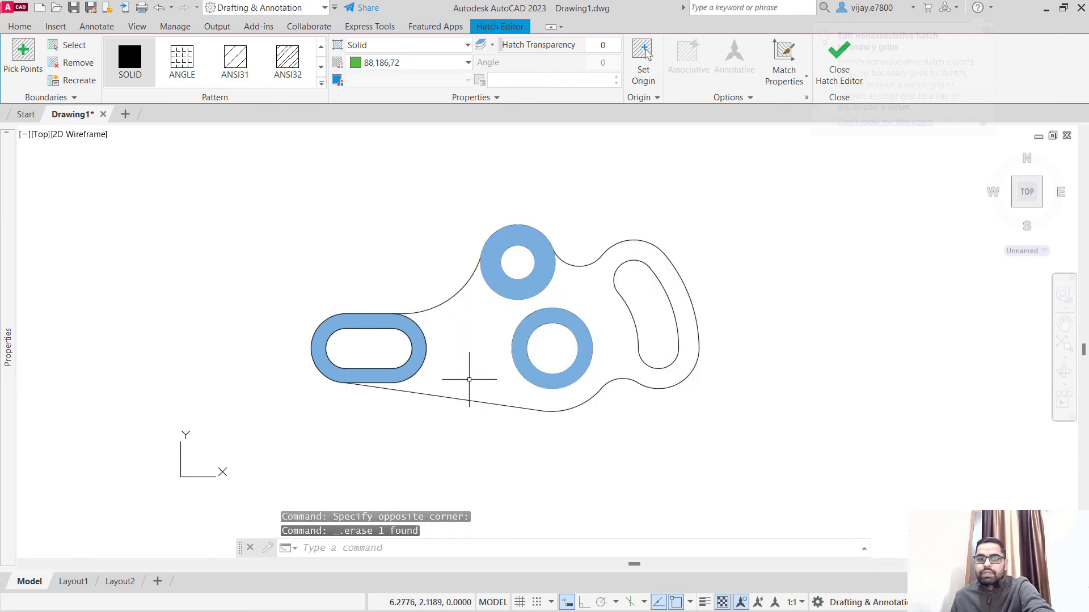
left_click(416, 353)
key("Delete")
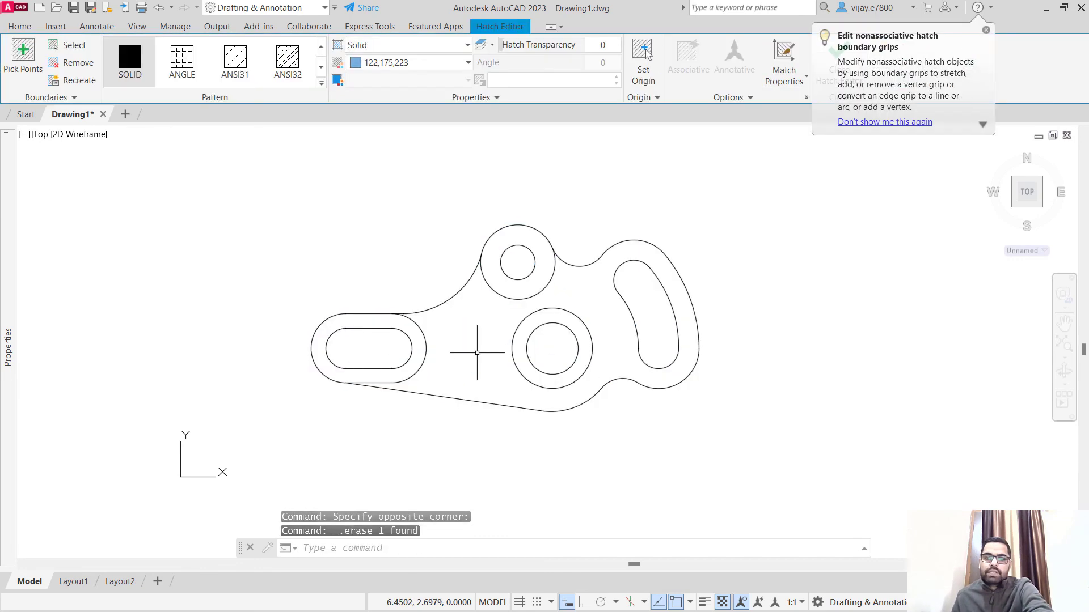
- Set the lineweight of the part's whole outline, including all circles and slots, to 0.30 mm
left_click(764, 458)
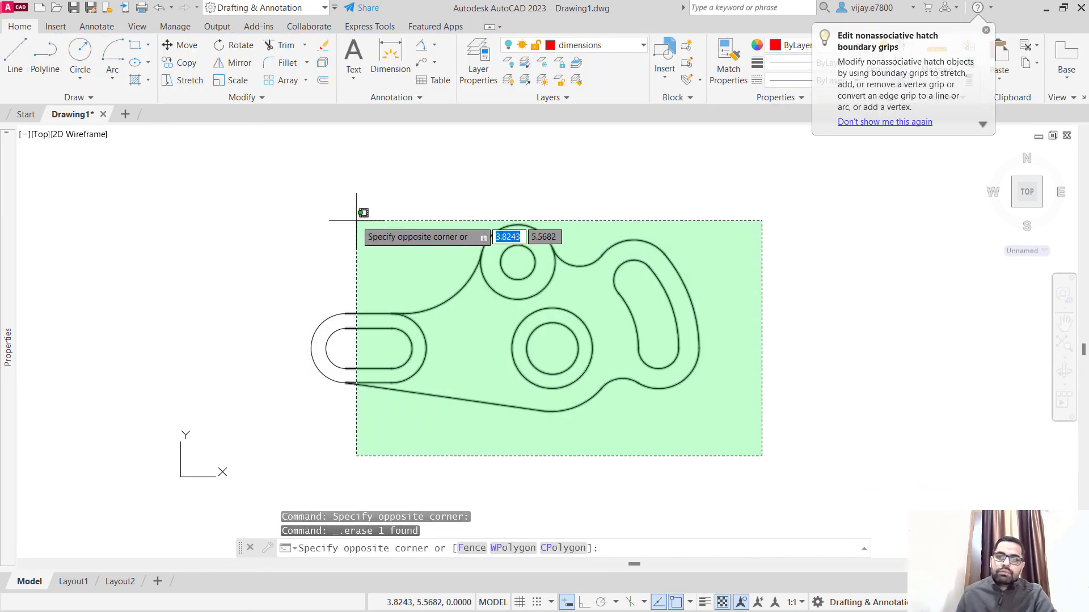
left_click(303, 175)
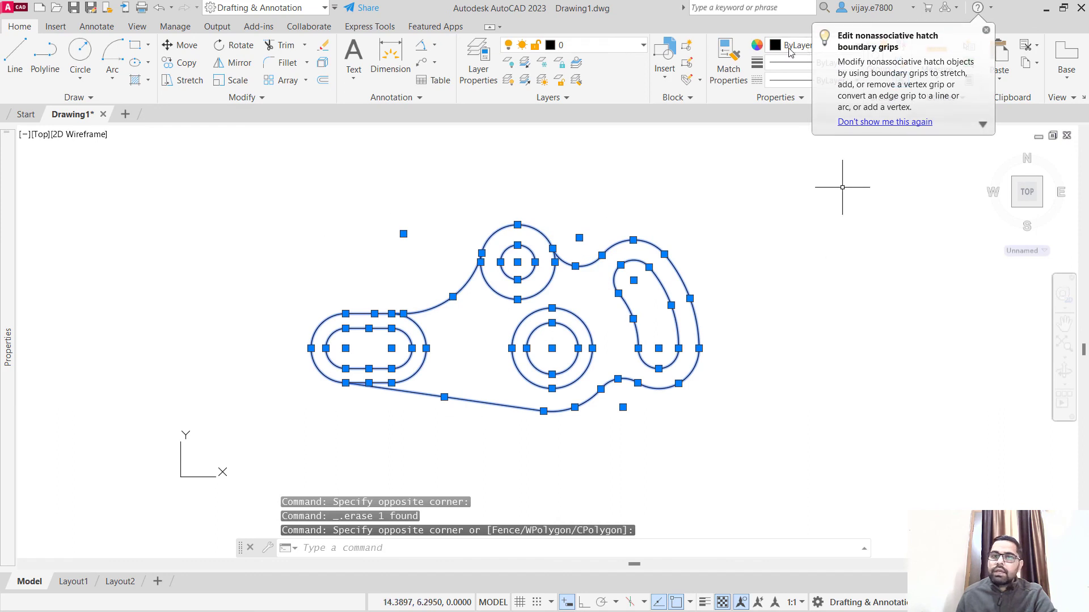
left_click(771, 64)
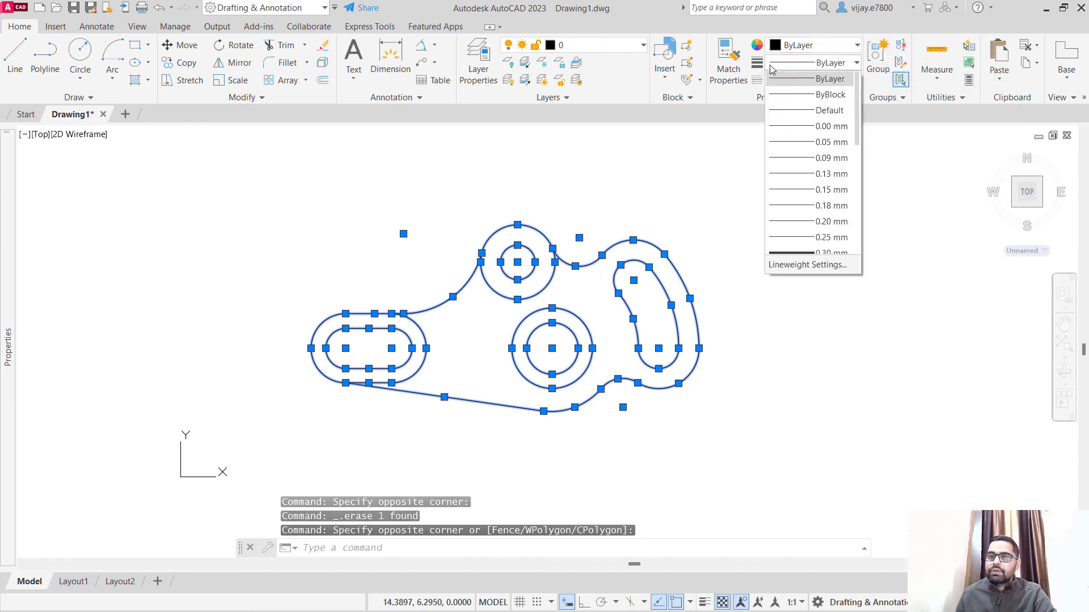
scroll(803, 194, "down", 3)
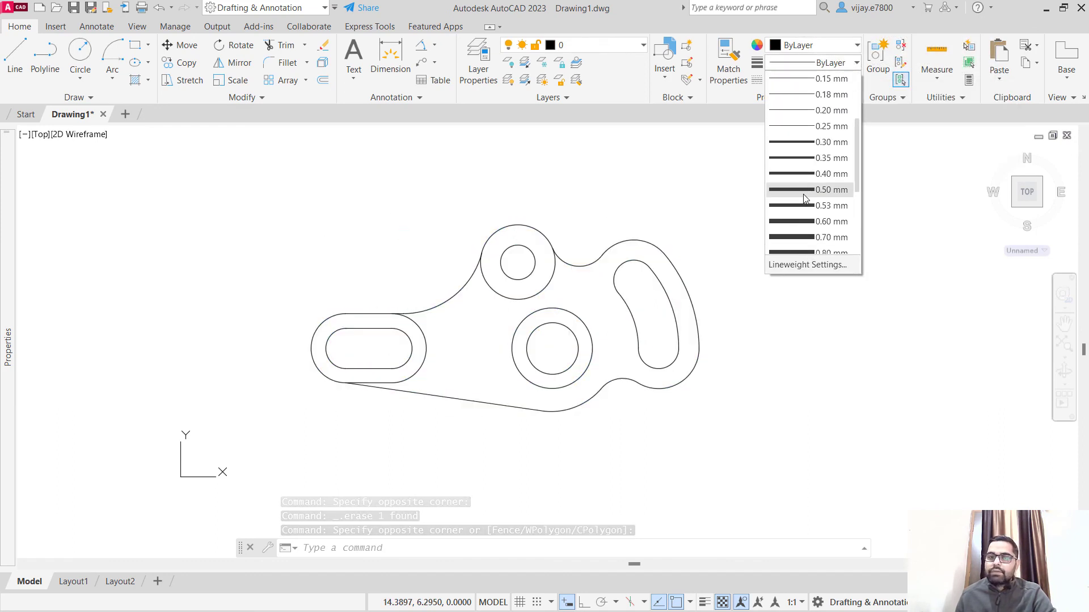
scroll(803, 195, "up", 2)
left_click(798, 224)
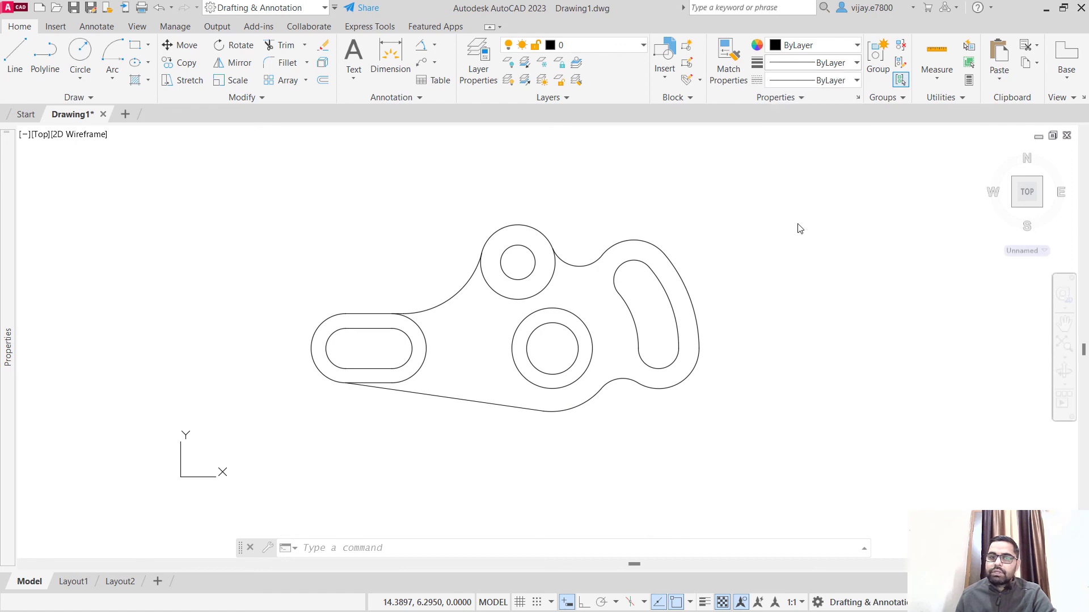
- Turn on the display of lineweights in the lineweight settings
left_click(816, 62)
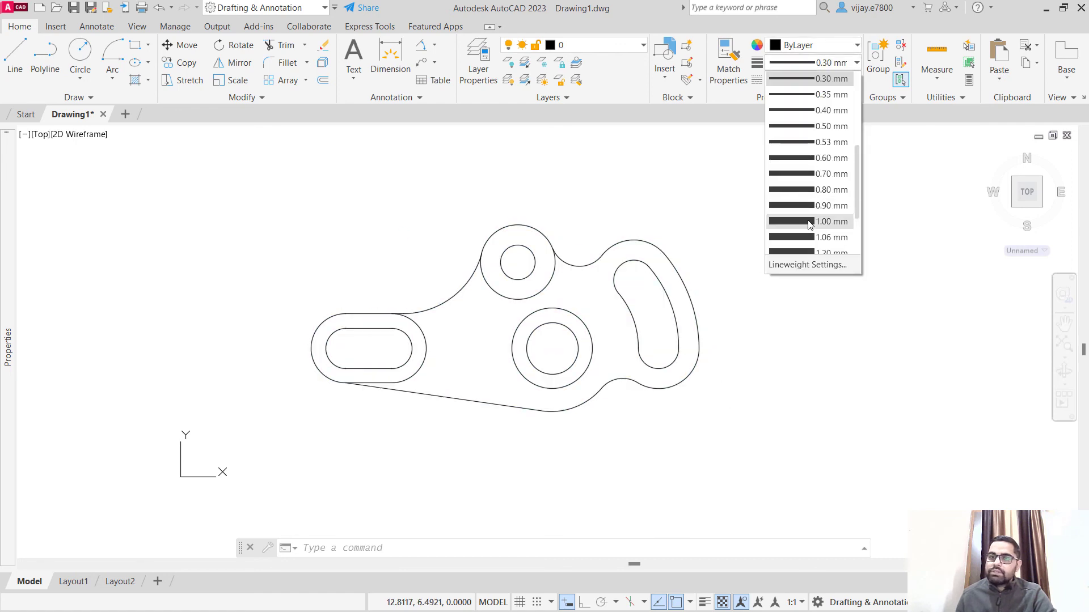
scroll(805, 256, "down", 5)
left_click(806, 267)
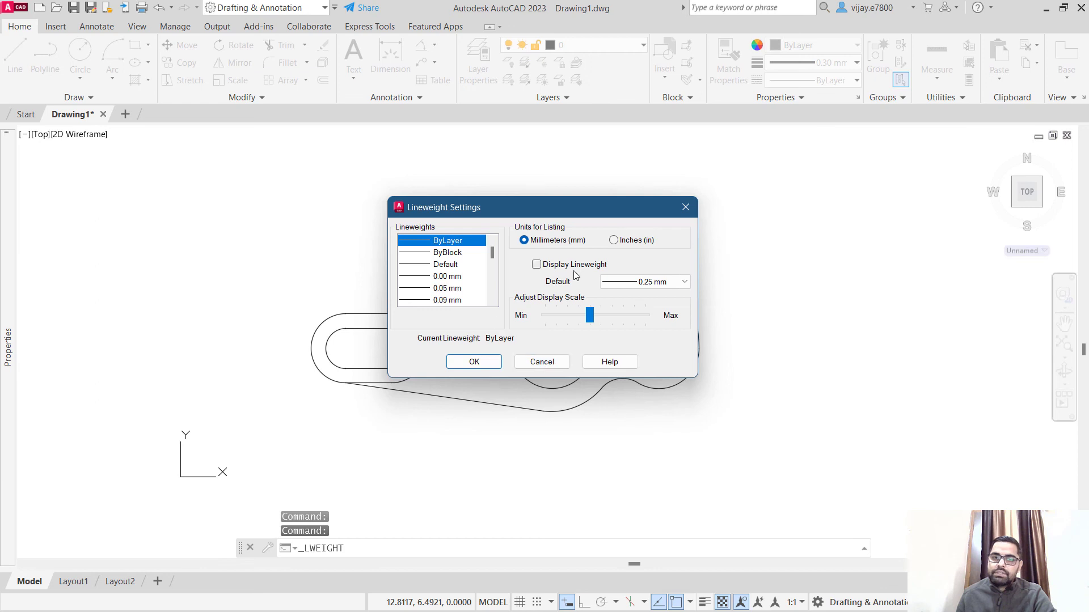
left_click(474, 363)
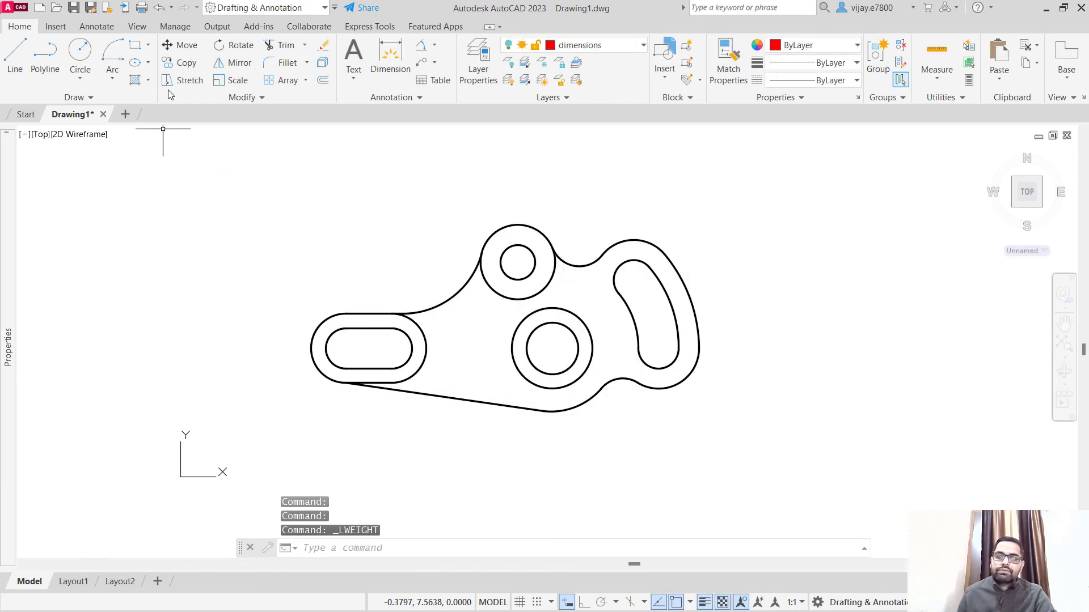
- Hatch the band around the straight slot with a Solid fill in blue 122,175,223
left_click(135, 80)
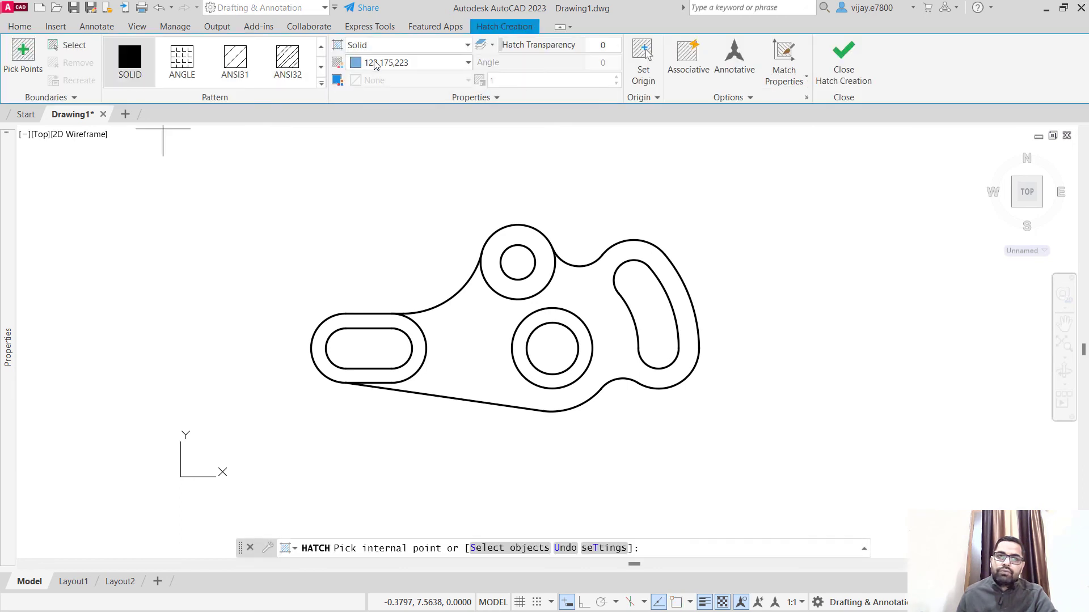
left_click(429, 338)
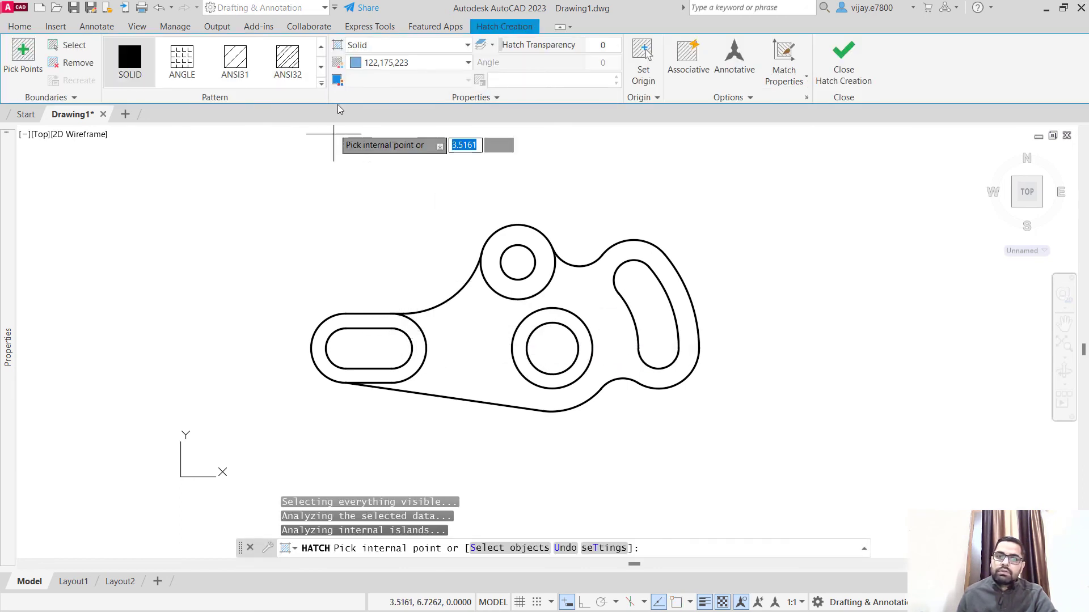
double_click(479, 326)
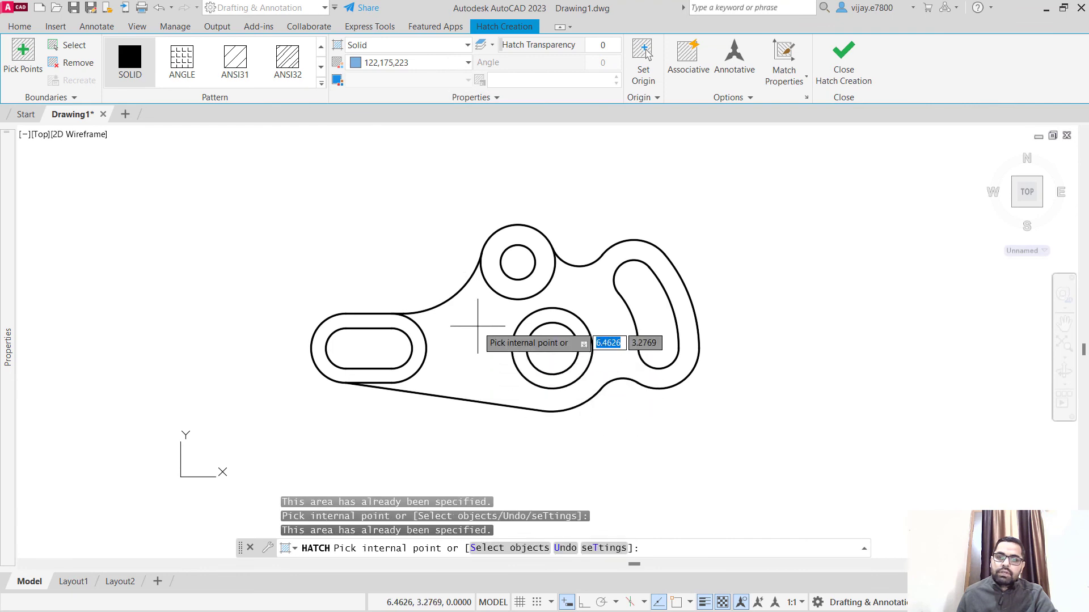
left_click(377, 62)
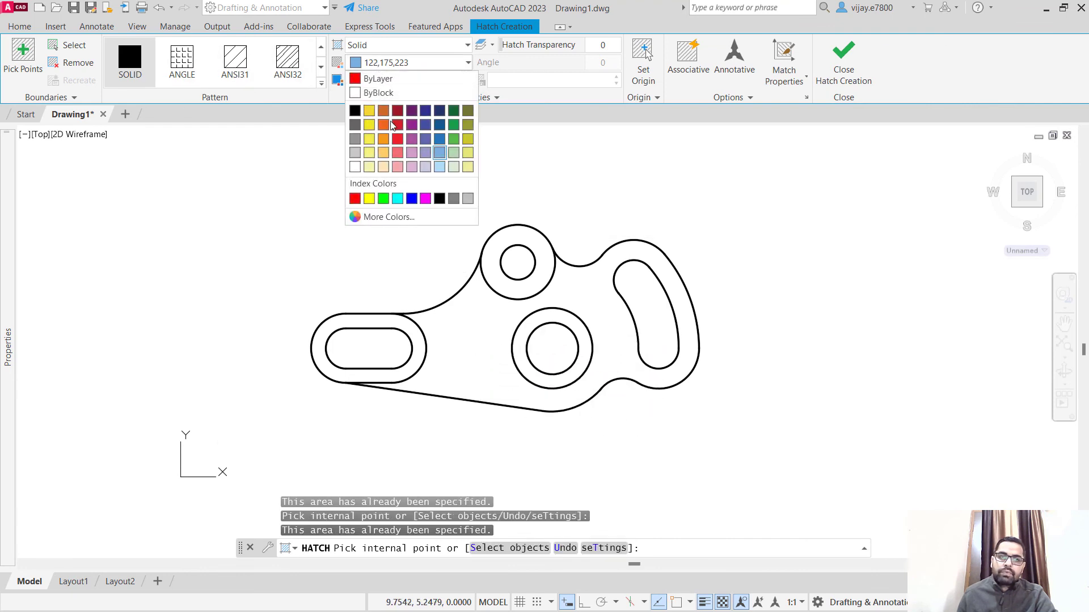
left_click(438, 155)
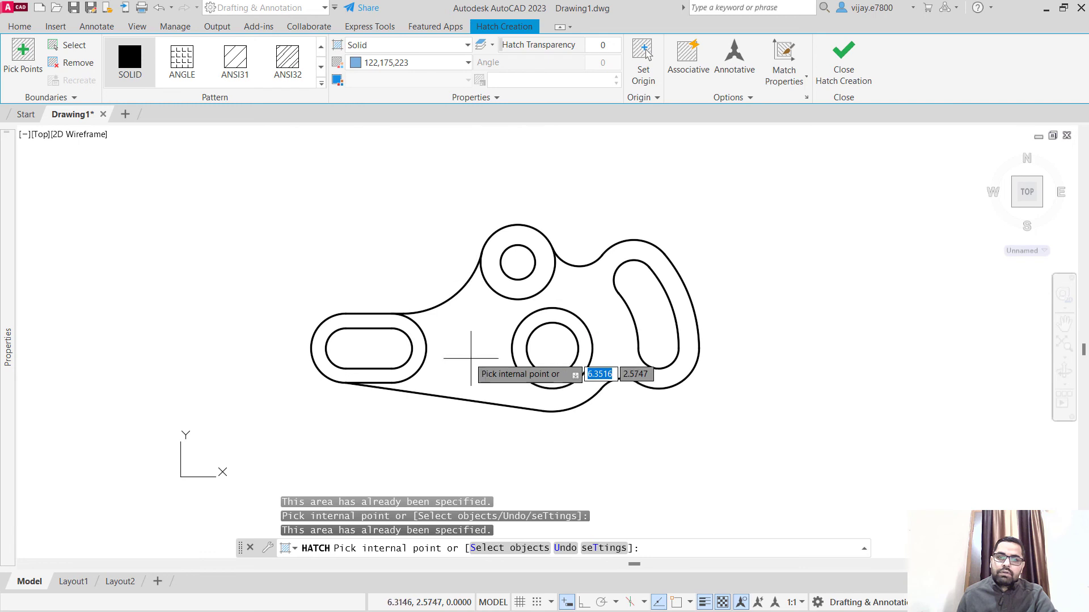
left_click(411, 336)
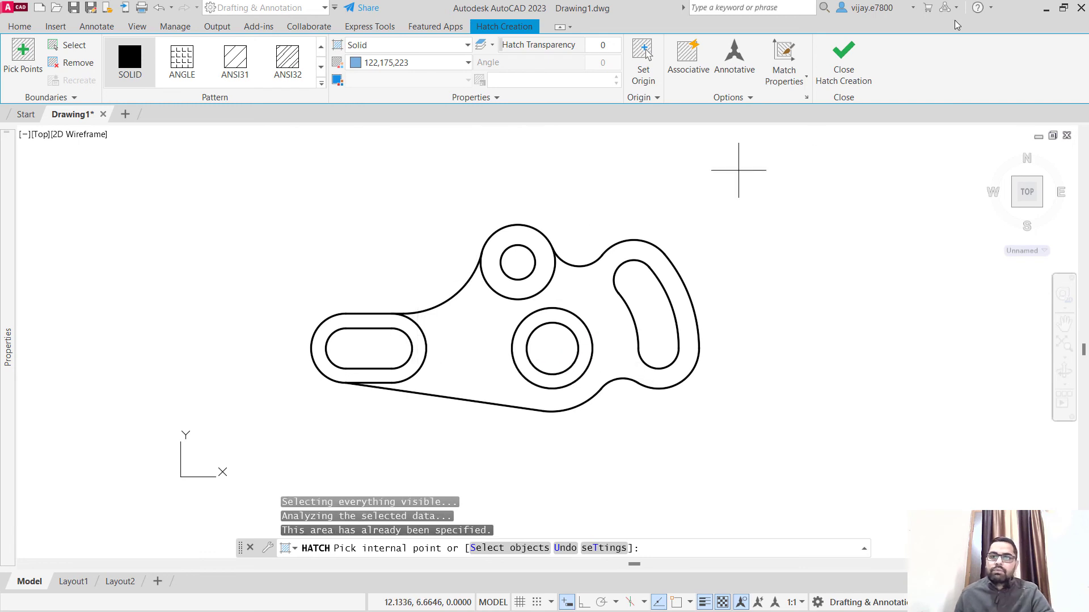
left_click(826, 67)
left_click(826, 68)
left_click(651, 143)
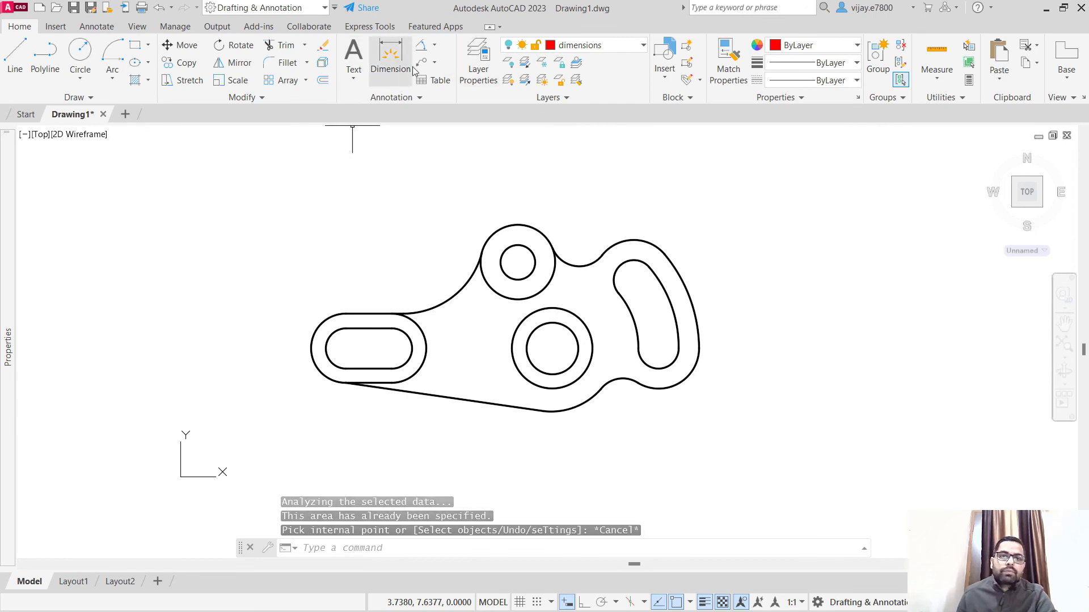
- Hatch the part's main body with a GR_LINEAR gradient from pink 247,171,174 to Yellow
left_click(137, 80)
left_click(448, 330)
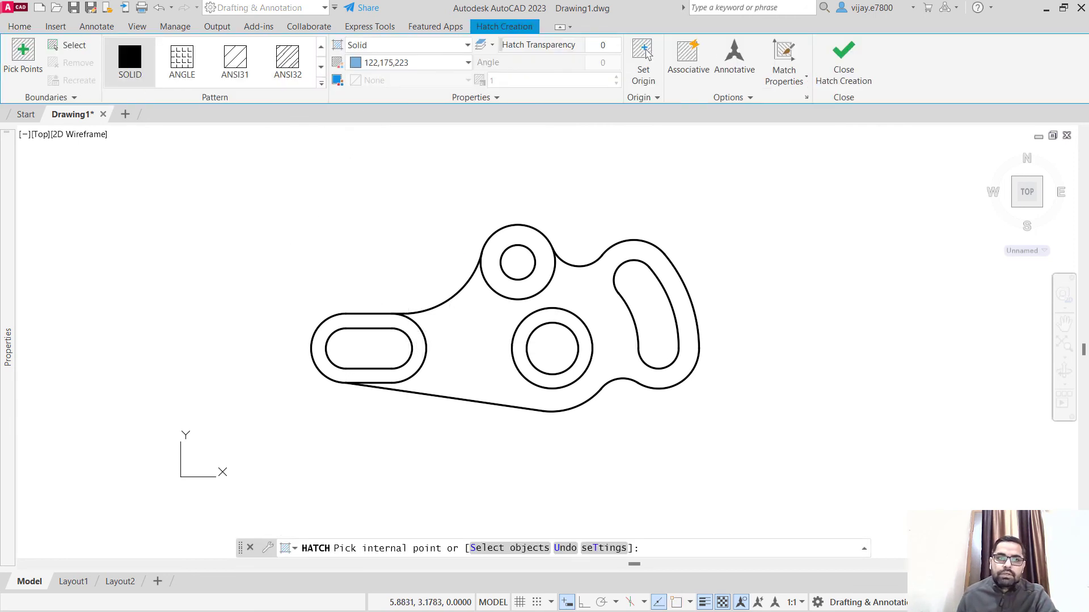
left_click(385, 46)
left_click(384, 76)
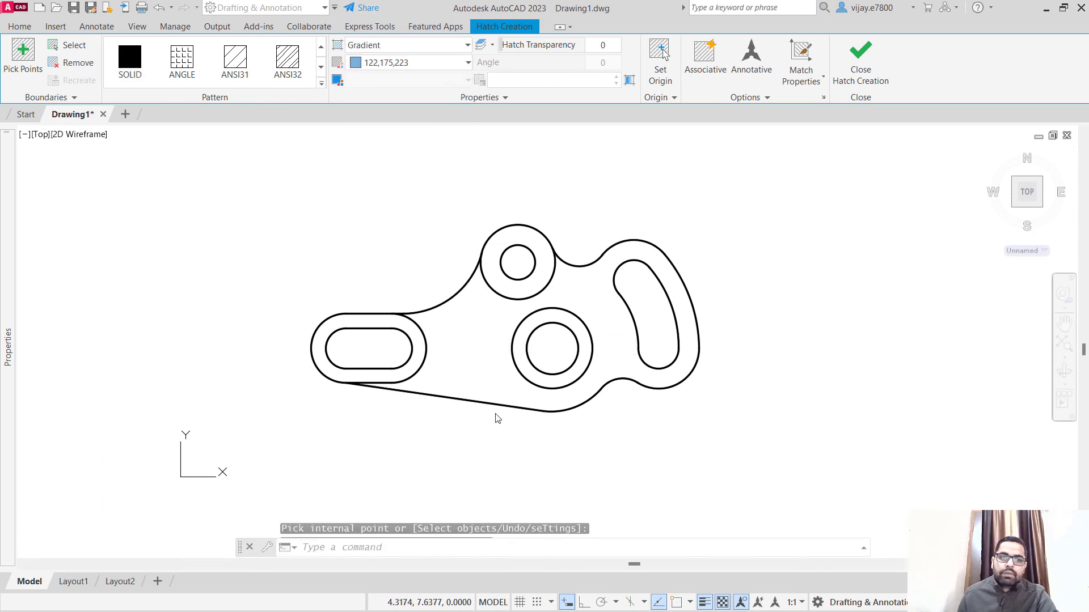
left_click(511, 312)
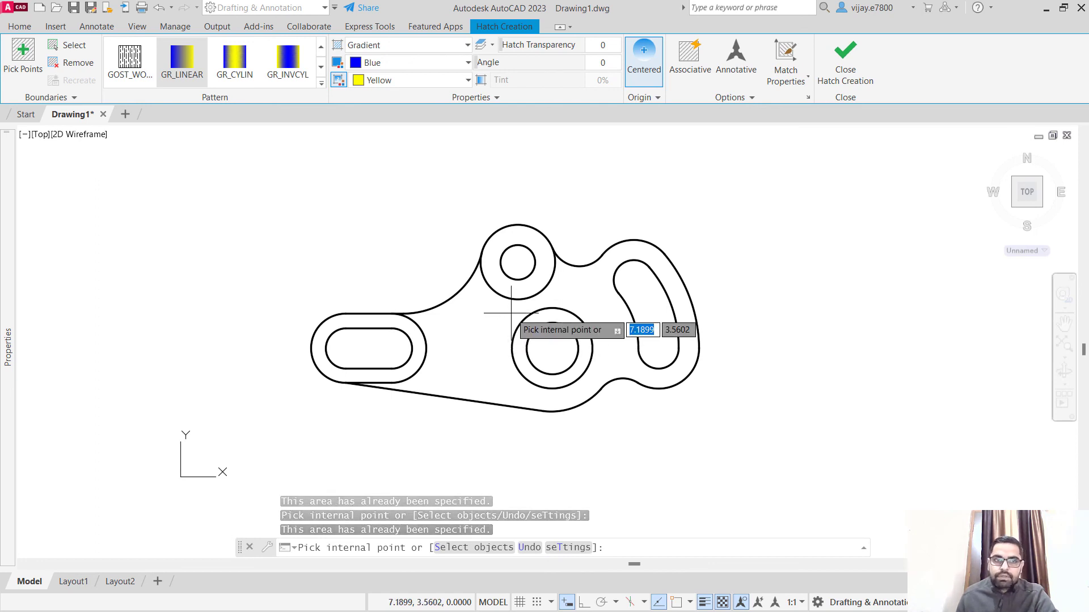
left_click(304, 74)
left_click(381, 80)
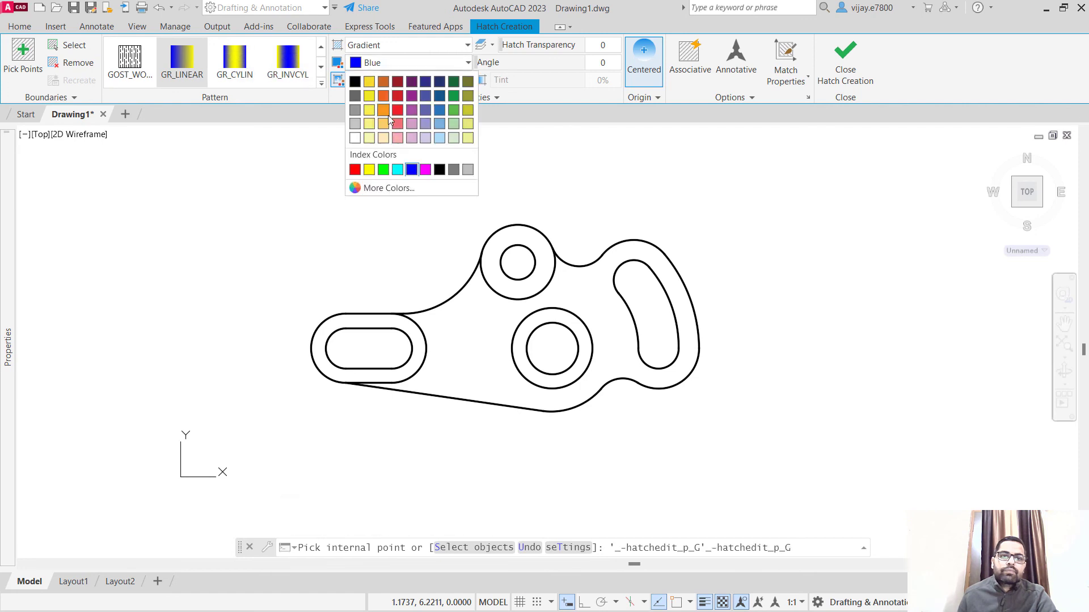
left_click(396, 137)
left_click(487, 357)
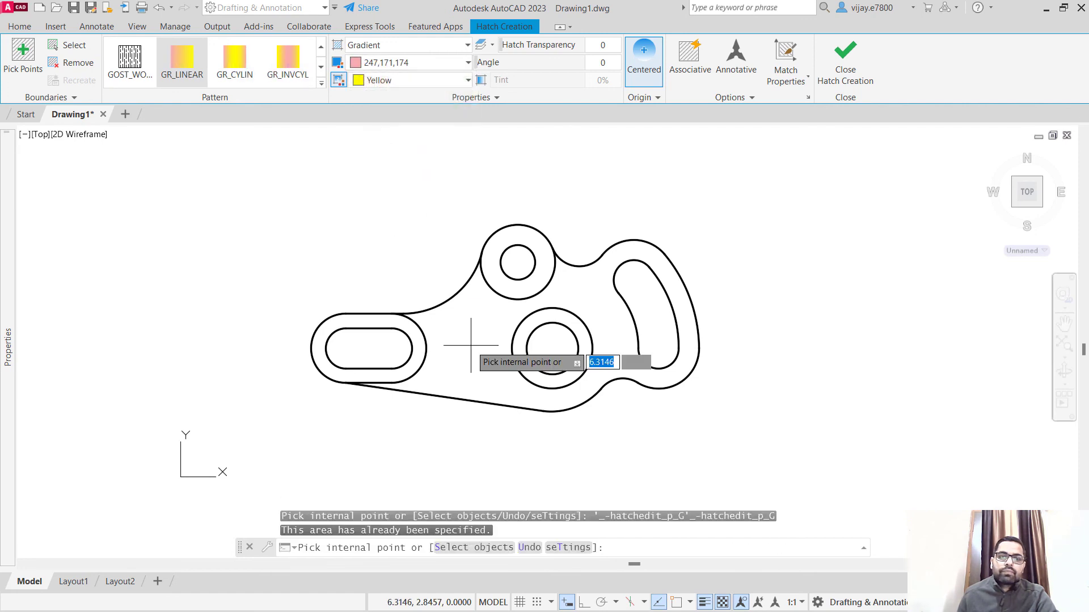
left_click(844, 67)
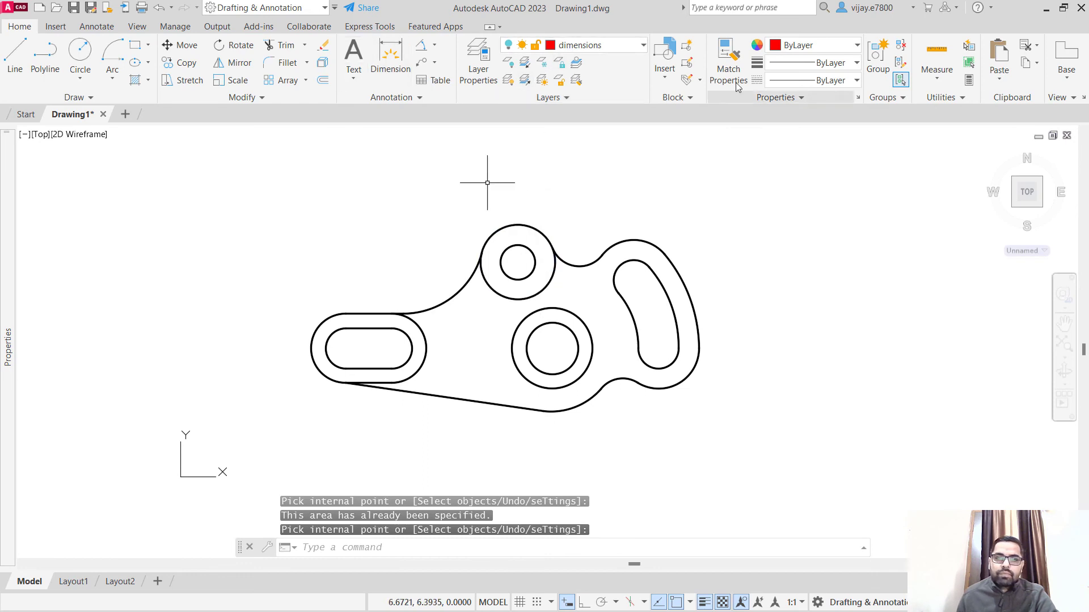
- Turn the dimensions layer back on and inspect the hatched part up close
left_click(623, 45)
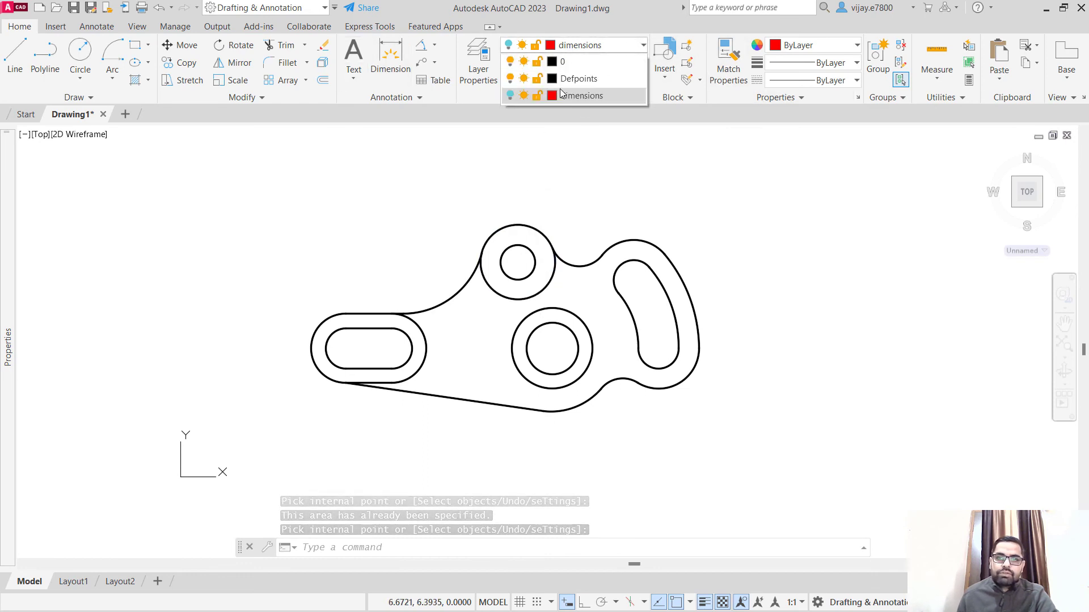
left_click(511, 96)
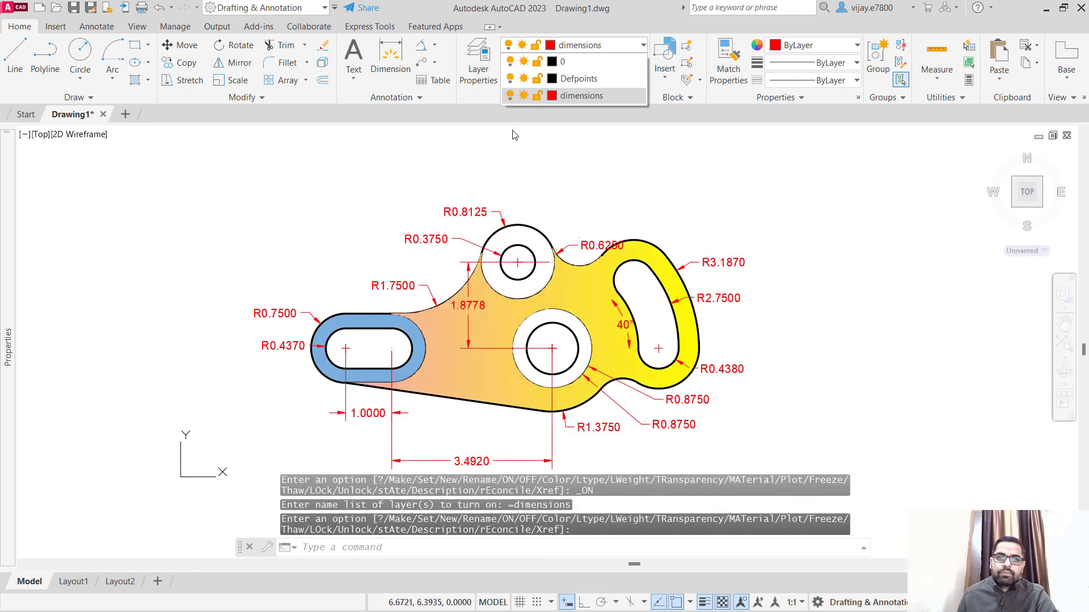
scroll(467, 226, "up", 2)
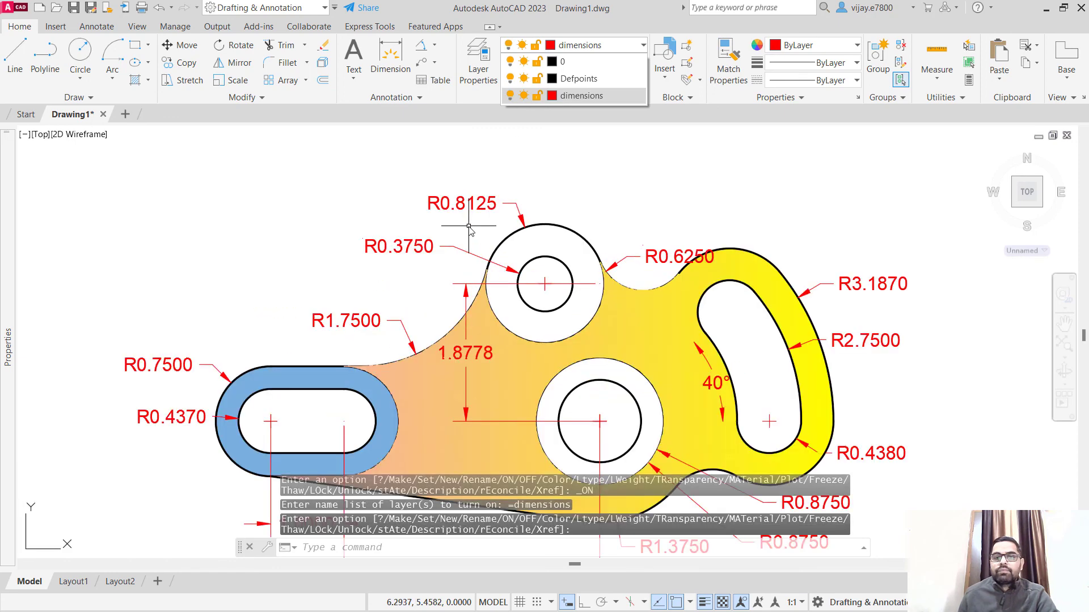
left_click(352, 295)
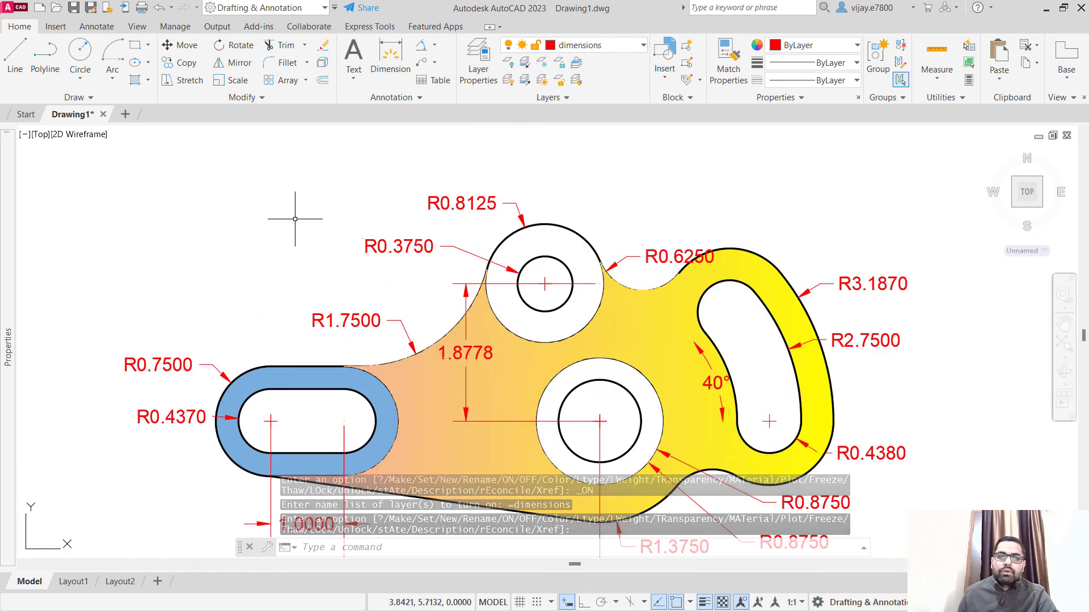
middle_click_drag(304, 250, 240, 211)
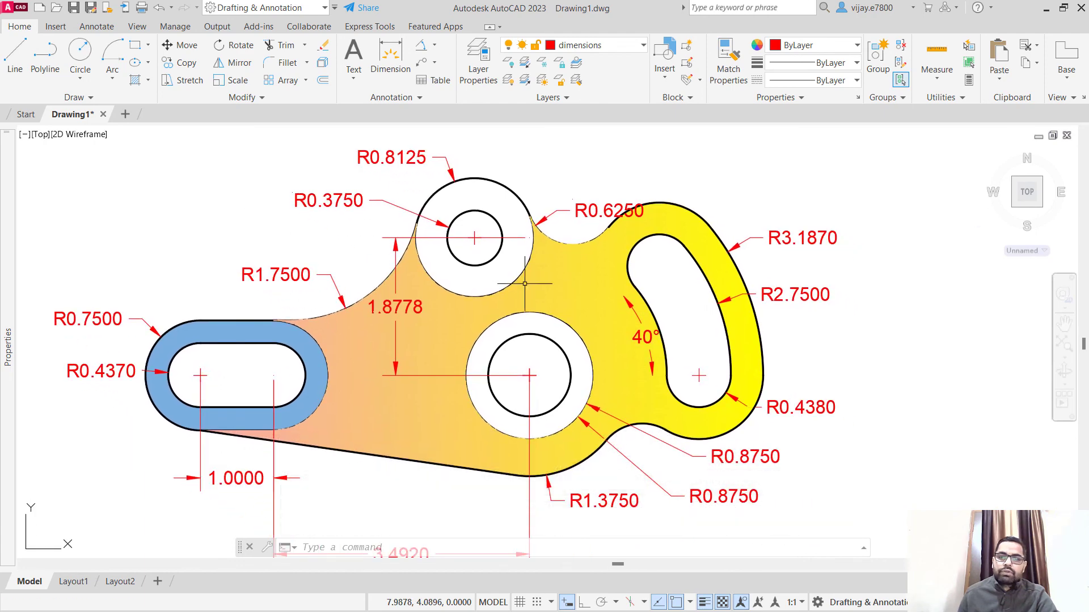
- Make layer 0 current and hatch the rings around the two circular holes with a Solid fill in blue 122,175,223
left_click(590, 45)
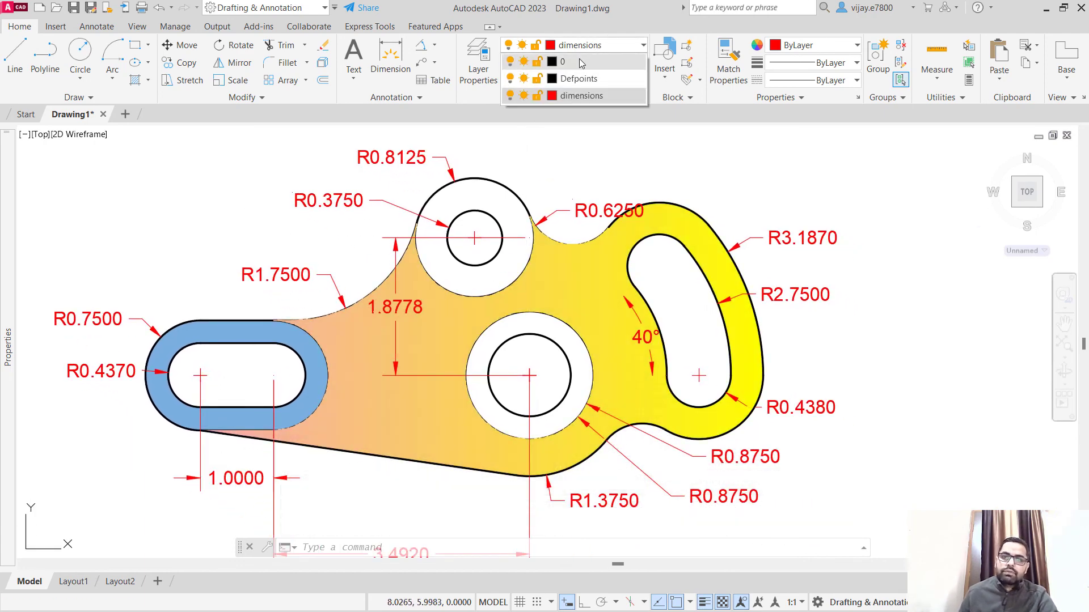
left_click(565, 62)
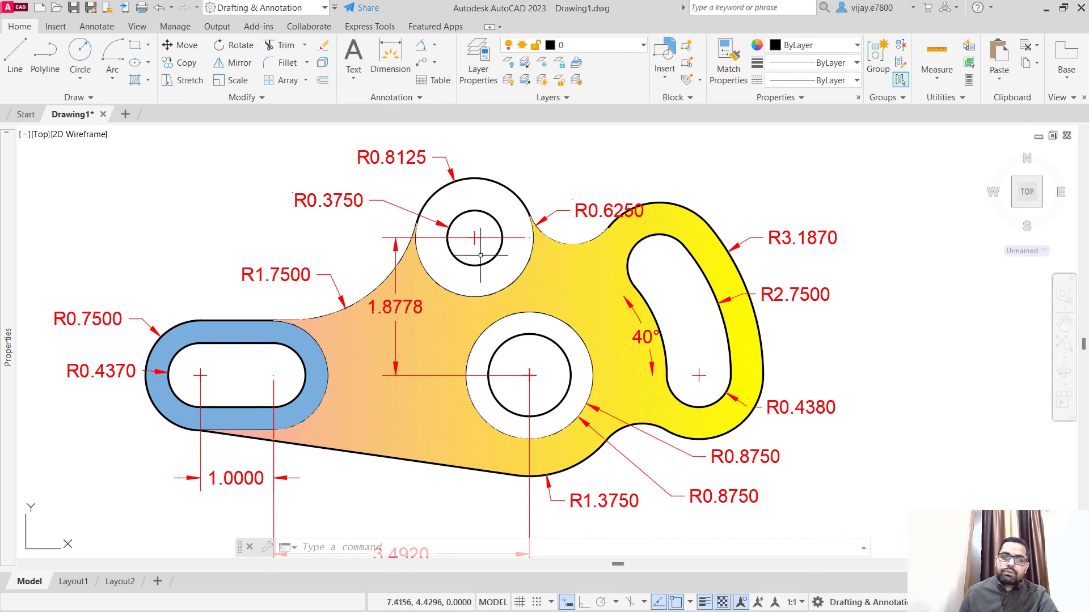
left_click(136, 80)
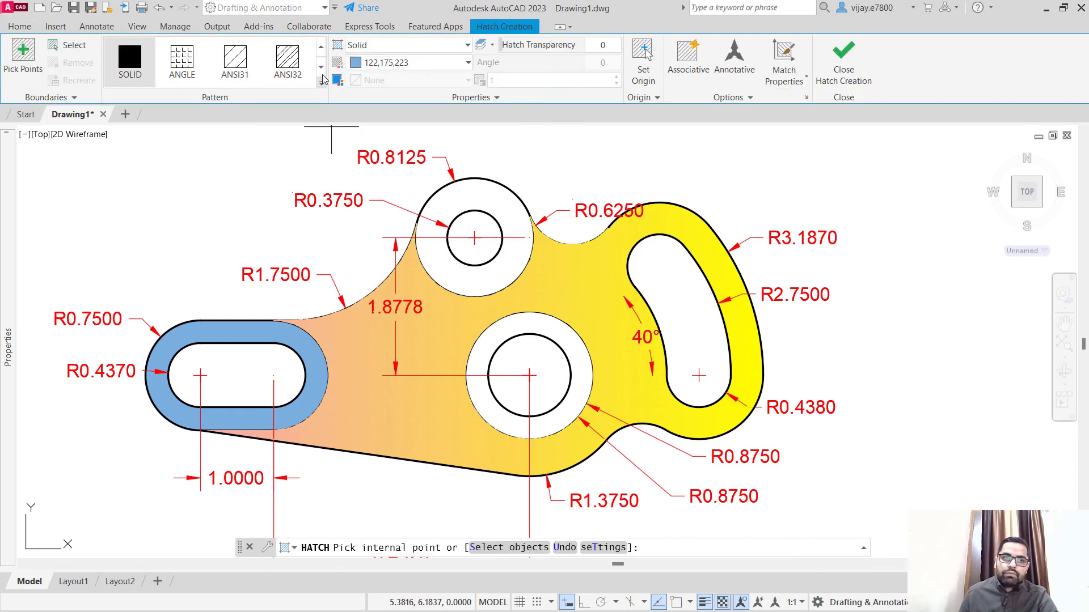
left_click(515, 266)
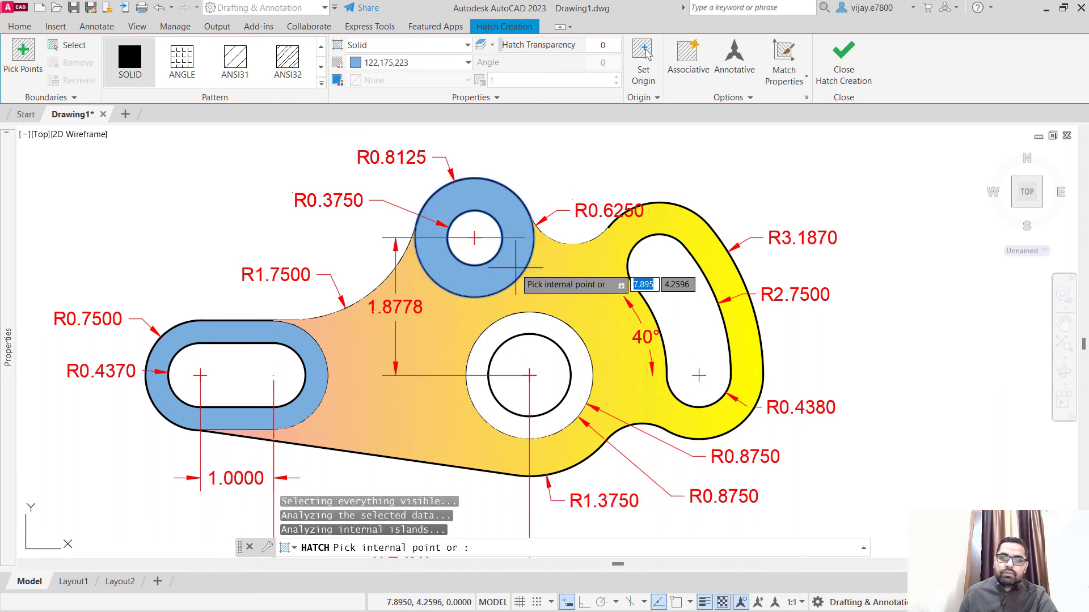
left_click(574, 365)
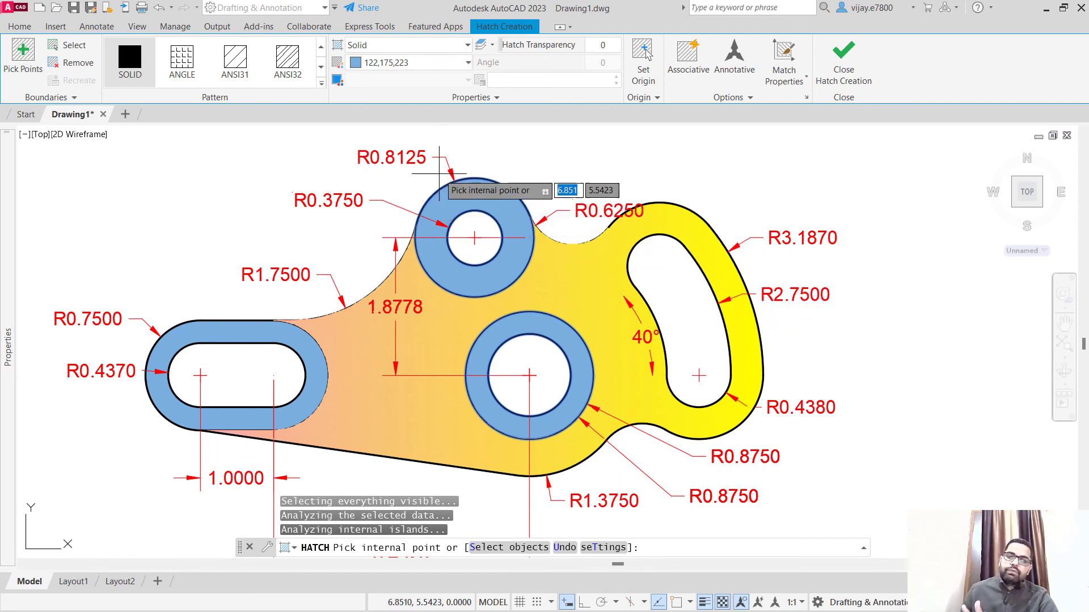
scroll(330, 187, "down", 2)
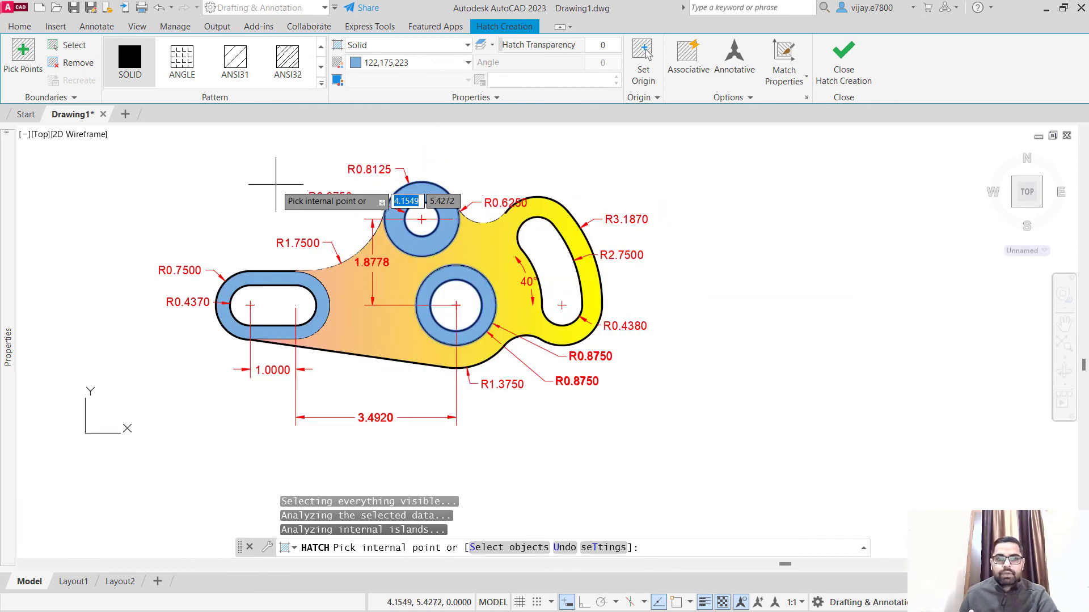
mouse_move(276, 185)
middle_mouse_down()
mouse_move(287, 213)
mouse_move(336, 237)
middle_mouse_up()
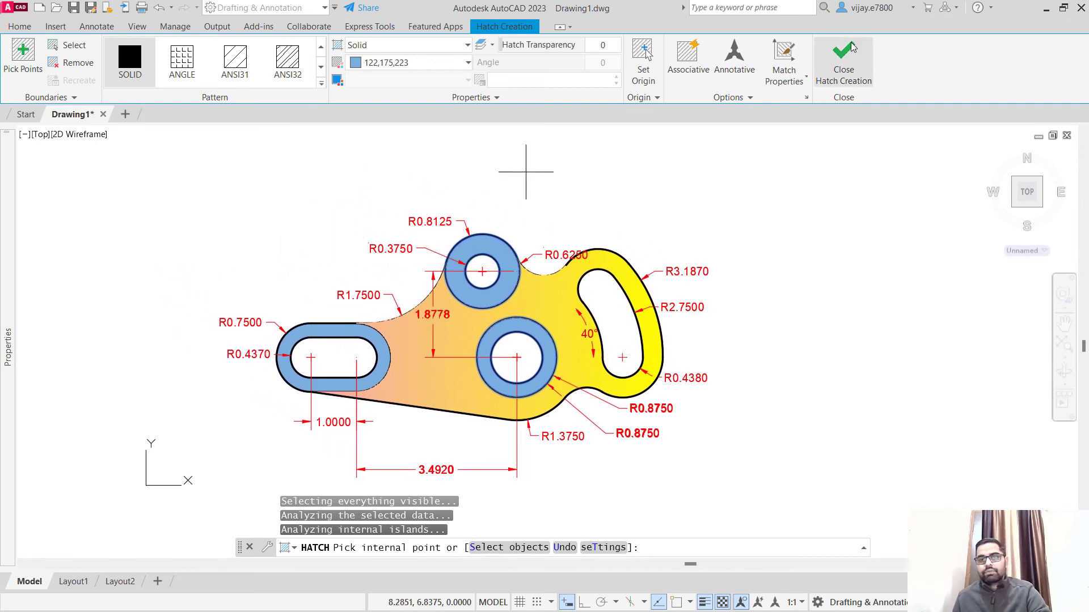
left_click(841, 55)
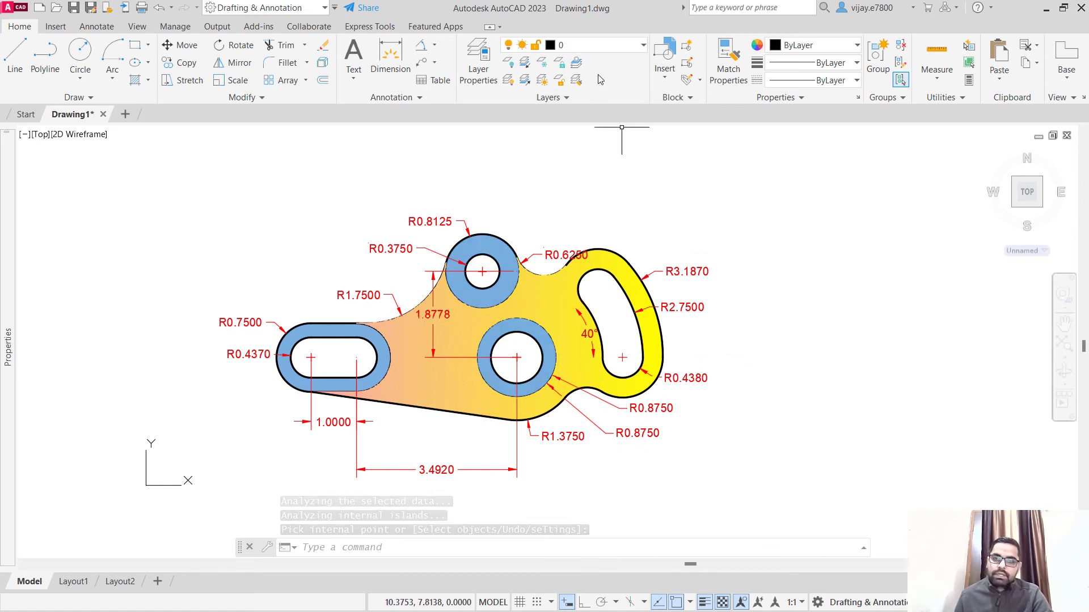
- Make the dimensions layer current and change its colour to green, index color 84
left_click(598, 46)
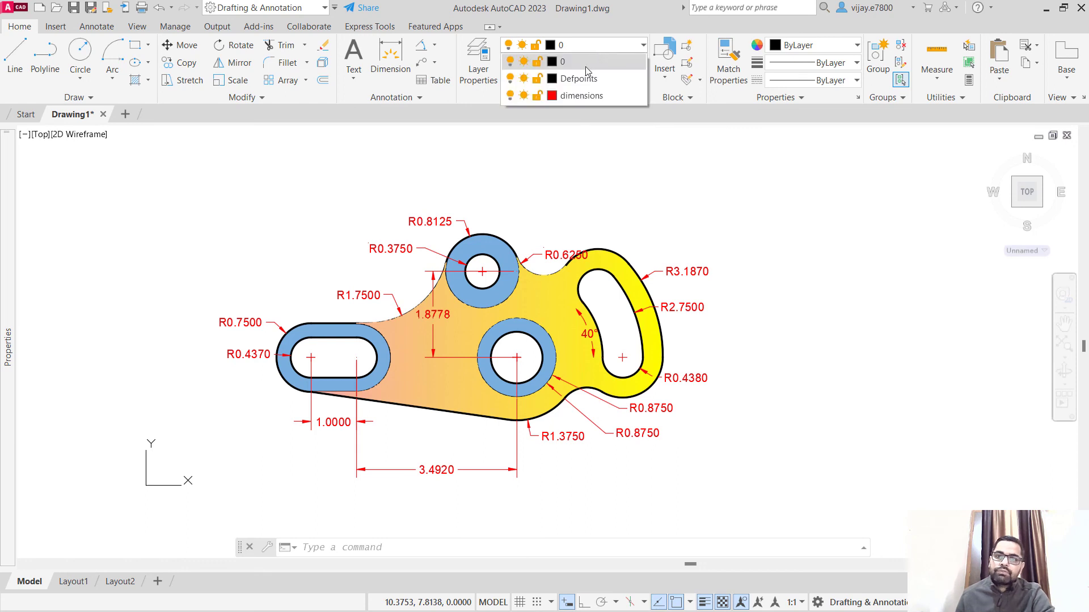
left_click(584, 96)
left_click(552, 51)
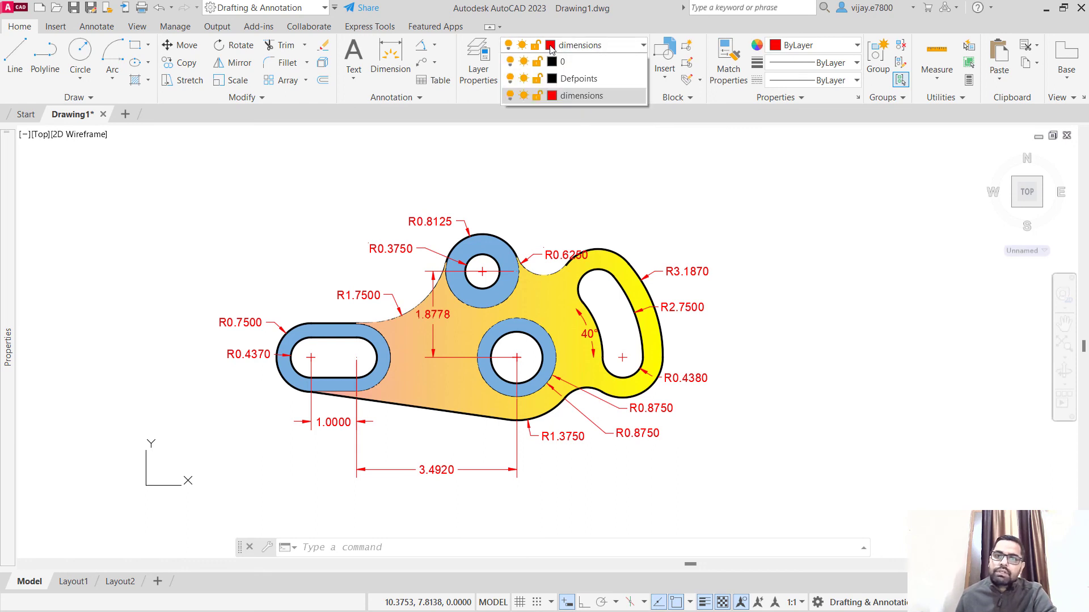
left_click(551, 96)
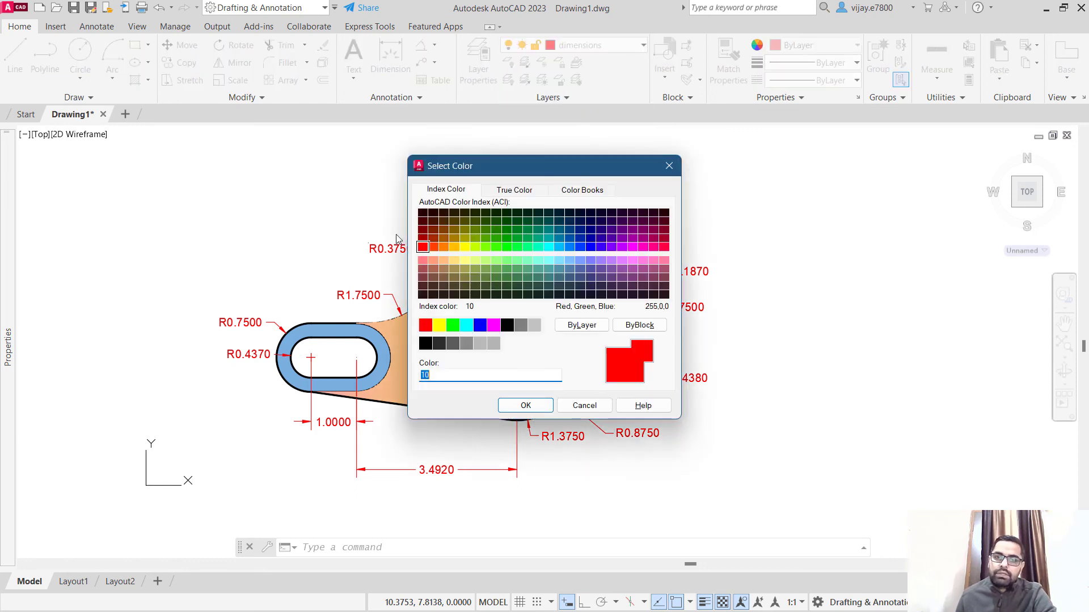
left_click(540, 409)
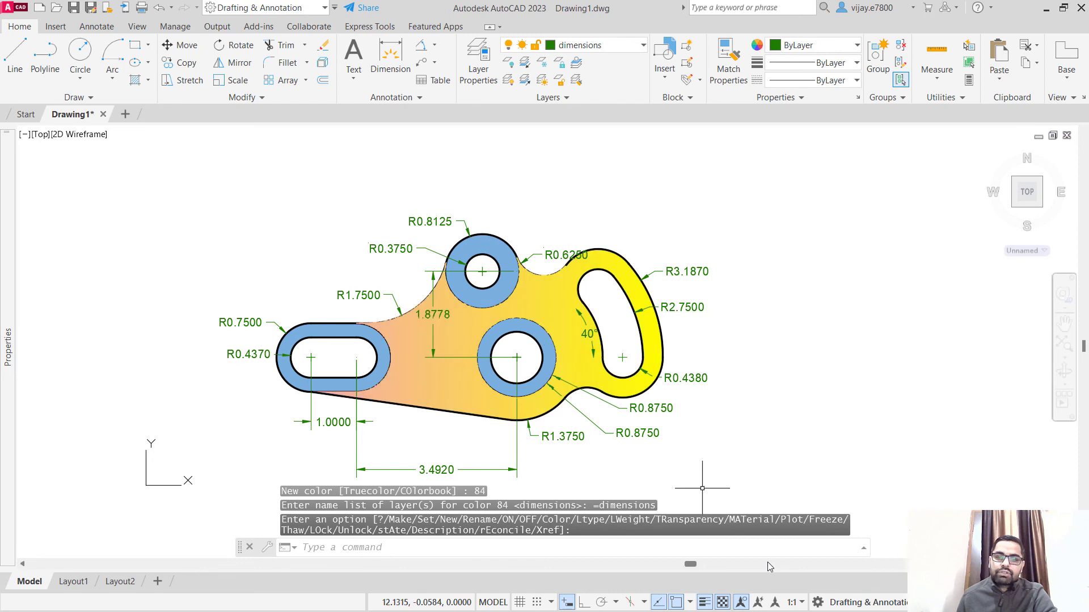
middle_click_drag(809, 432, 854, 425)
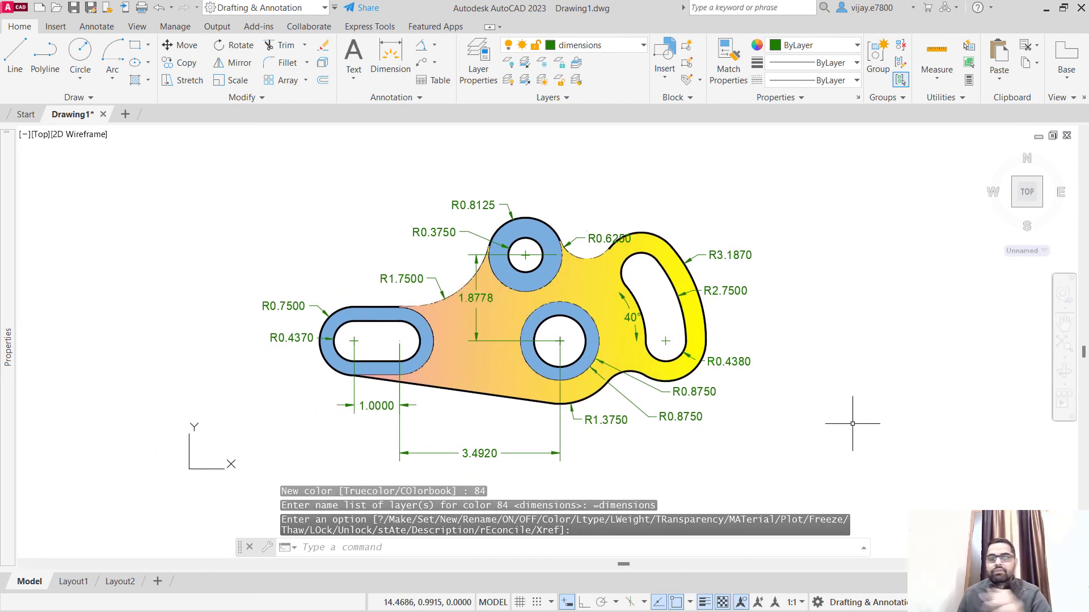